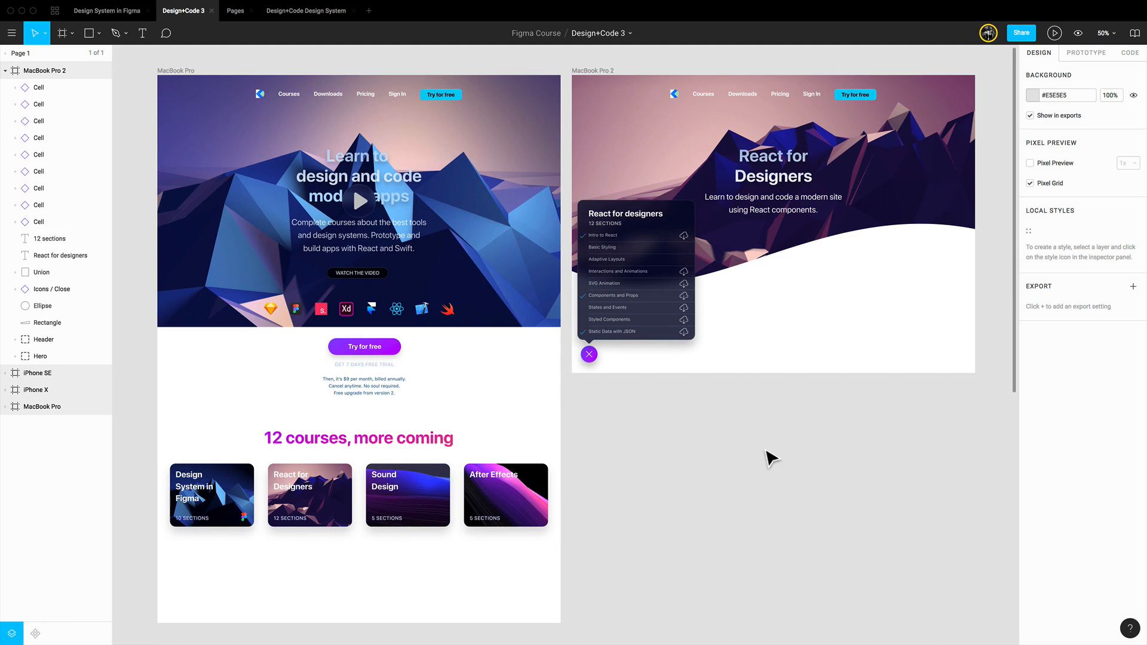
left_click(649, 304)
left_click(652, 298)
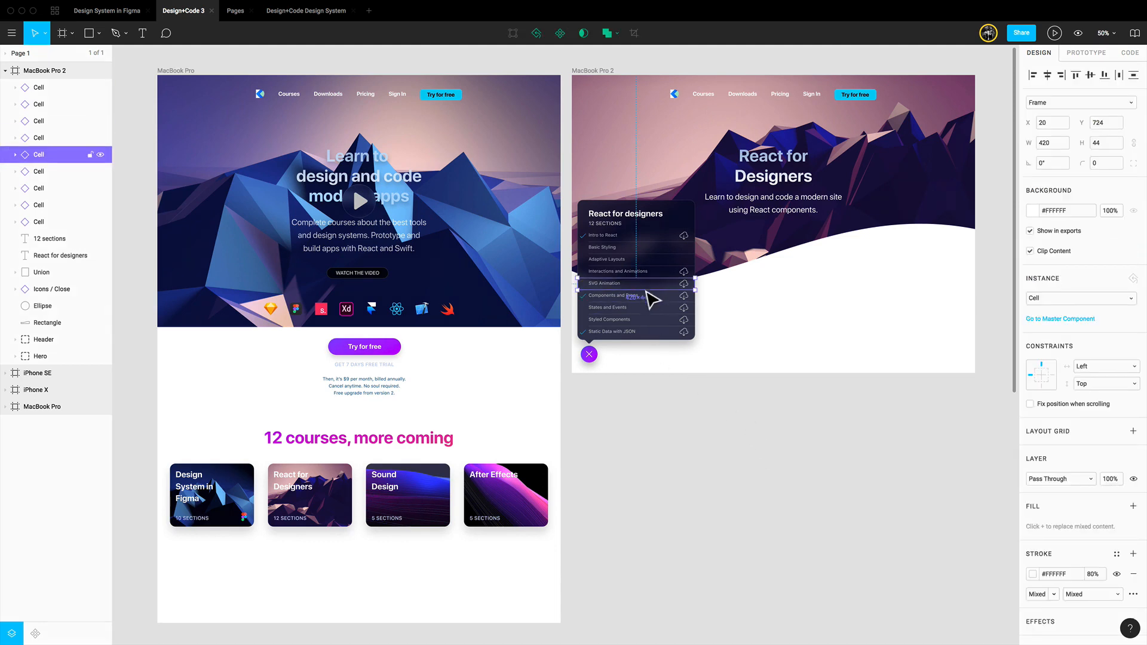
key("alt")
left_click(803, 436)
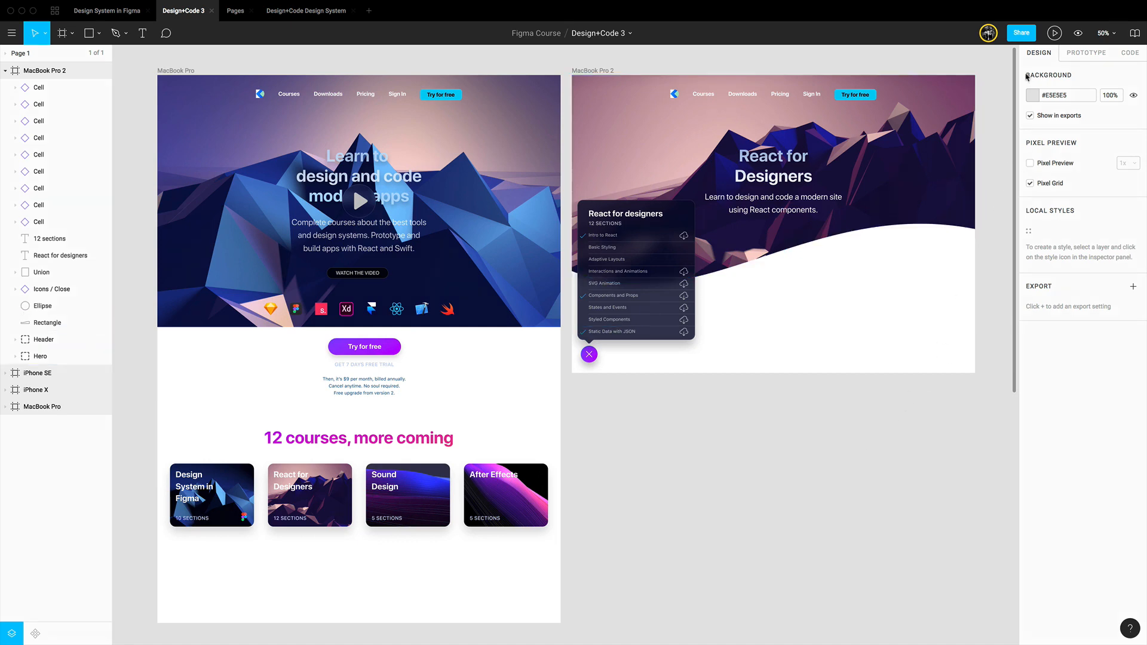
Step: Enable public link access with view permission for the Design+Code 3 file and copy its link
left_click(1017, 37)
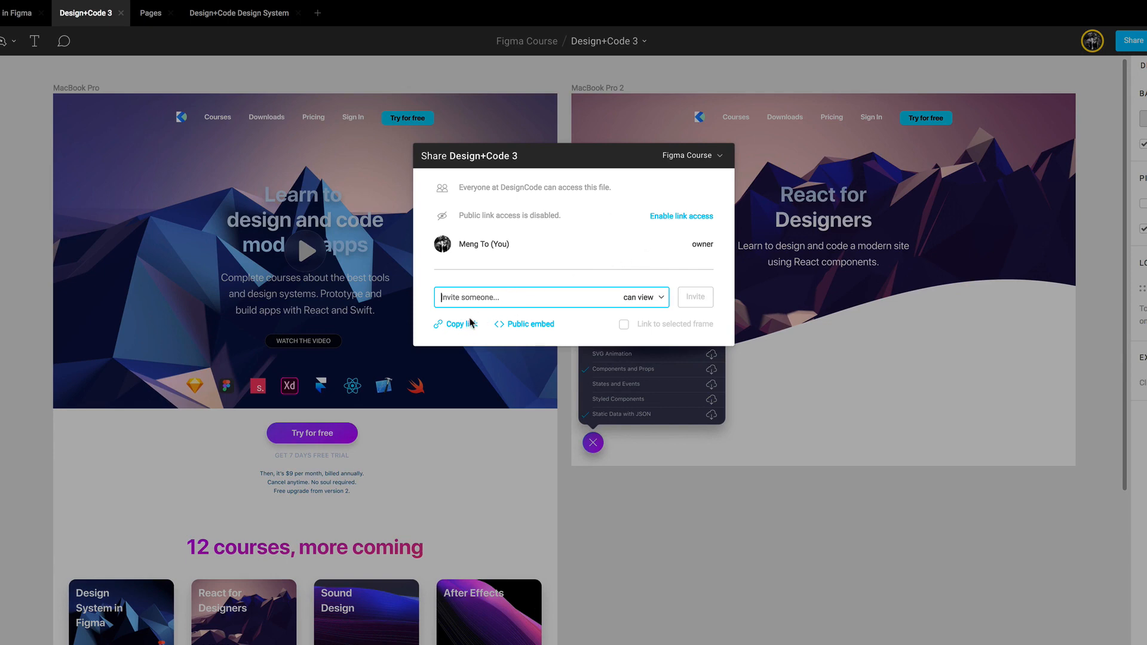
left_click(686, 217)
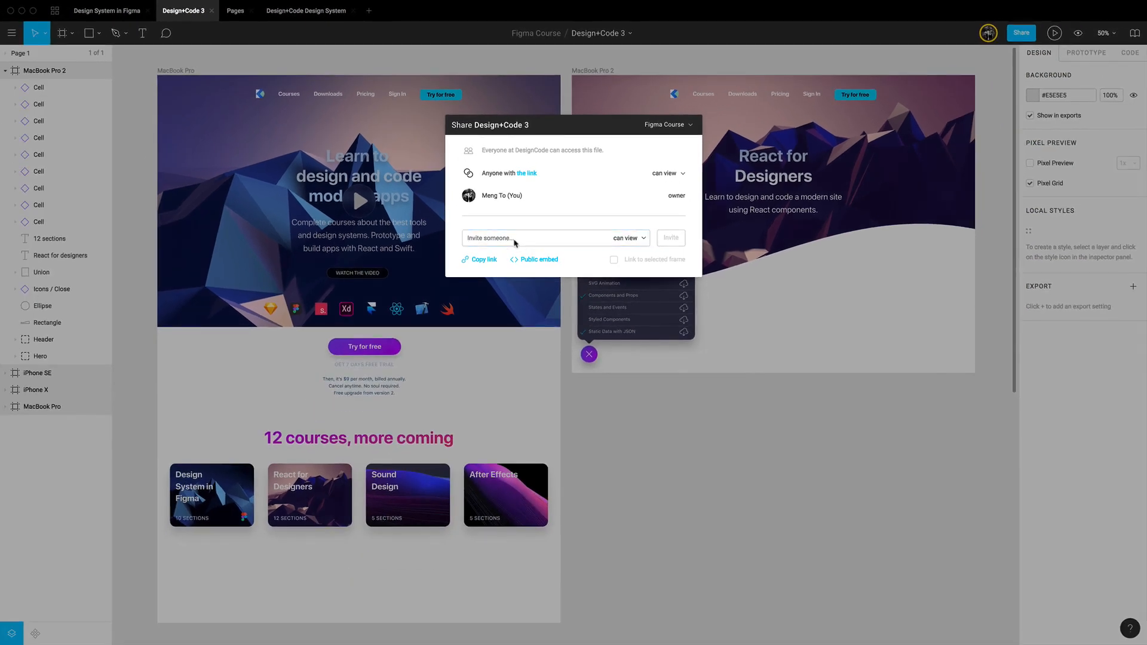
left_click(479, 262)
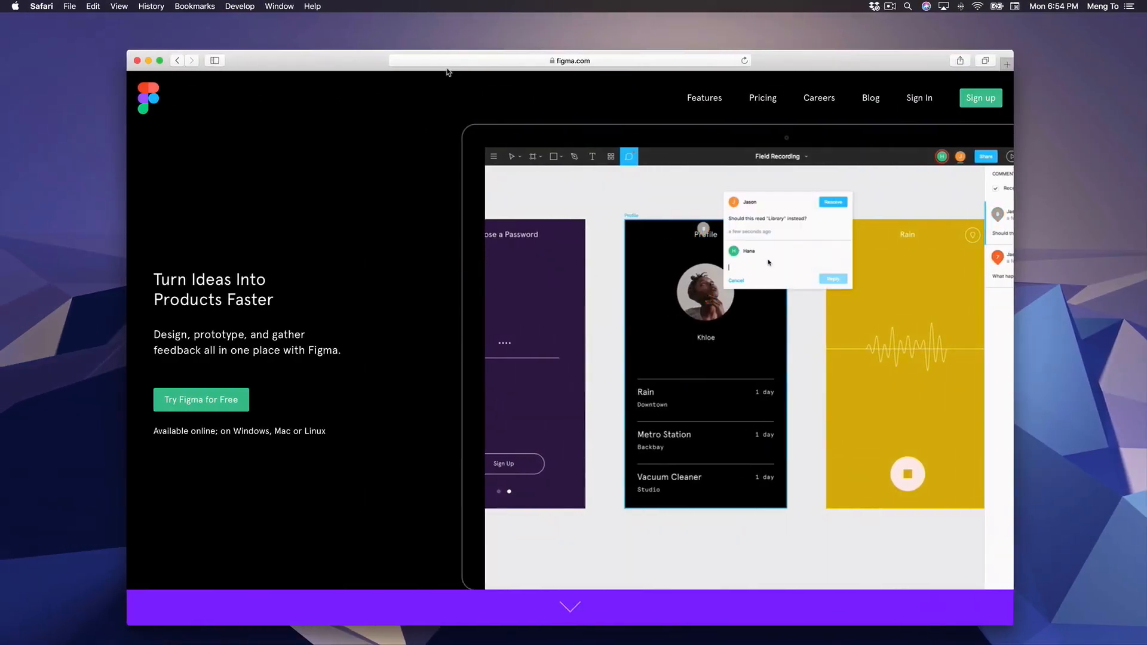
Step: Switch to Safari and open the copied Design+Code 3 file link
left_click(443, 62)
key("super+v")
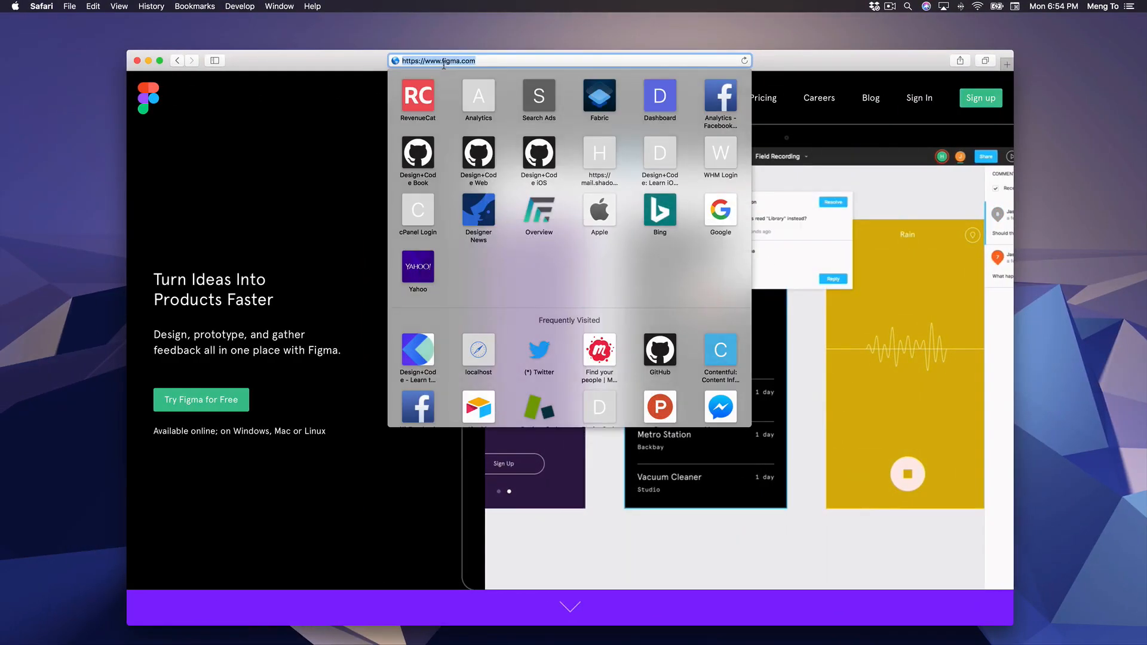
key("Return")
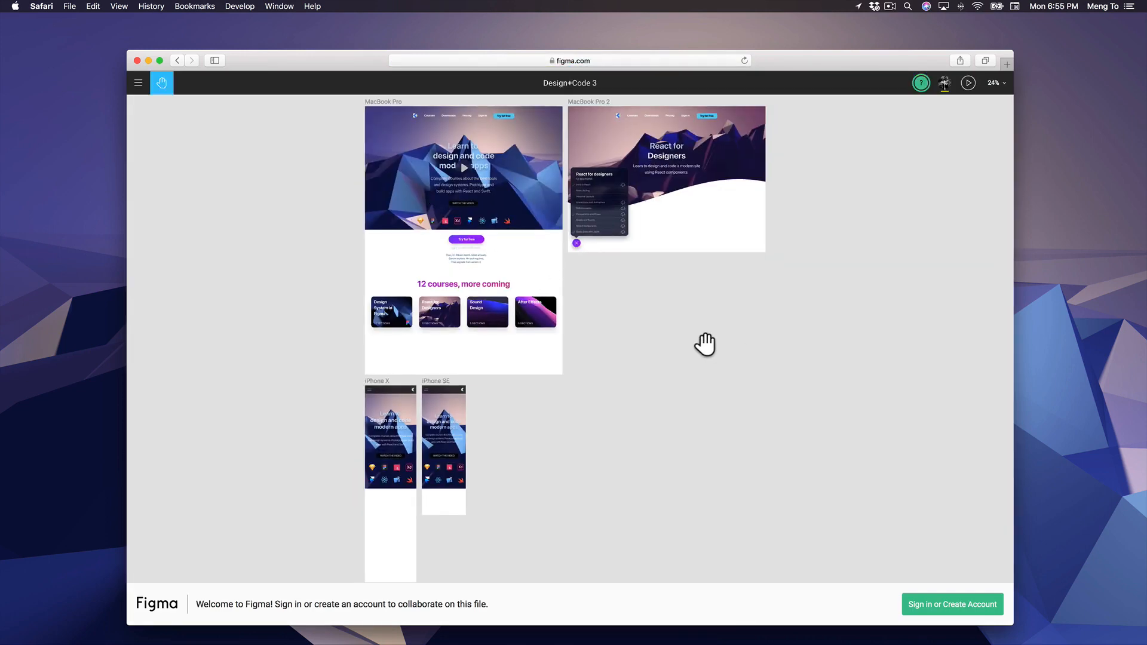
Step: Look over the course cards on the MacBook Pro frame of the shared file
left_click_drag(596, 340, 648, 357)
key("plus")
key("plus")
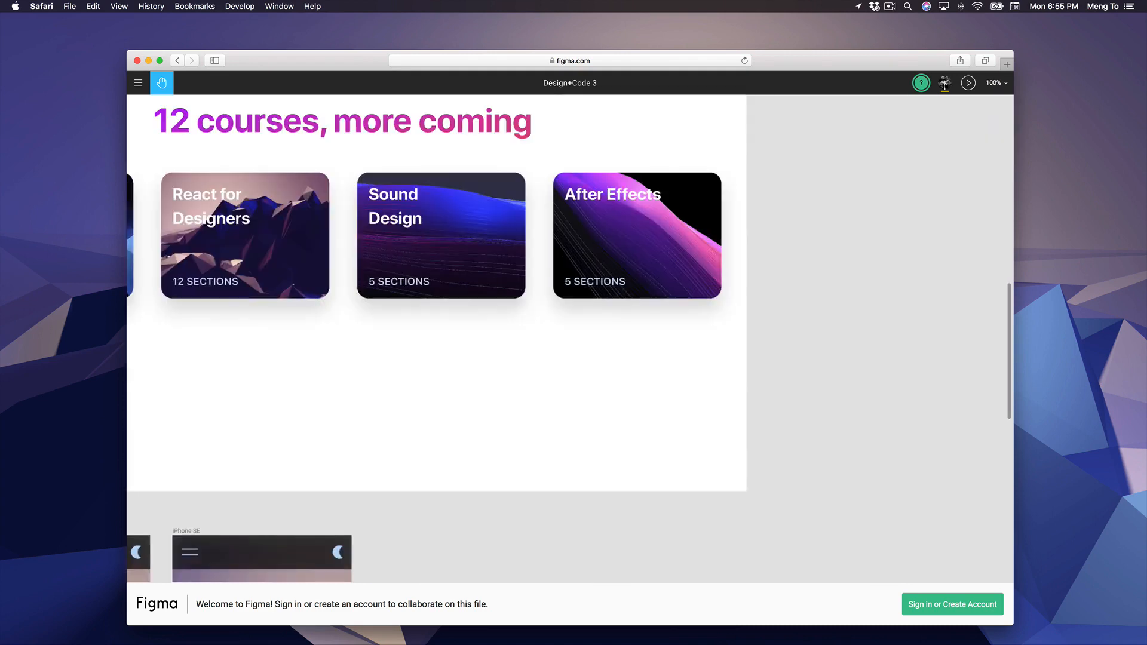
left_click_drag(439, 269, 651, 423)
scroll(568, 389, "down", 5)
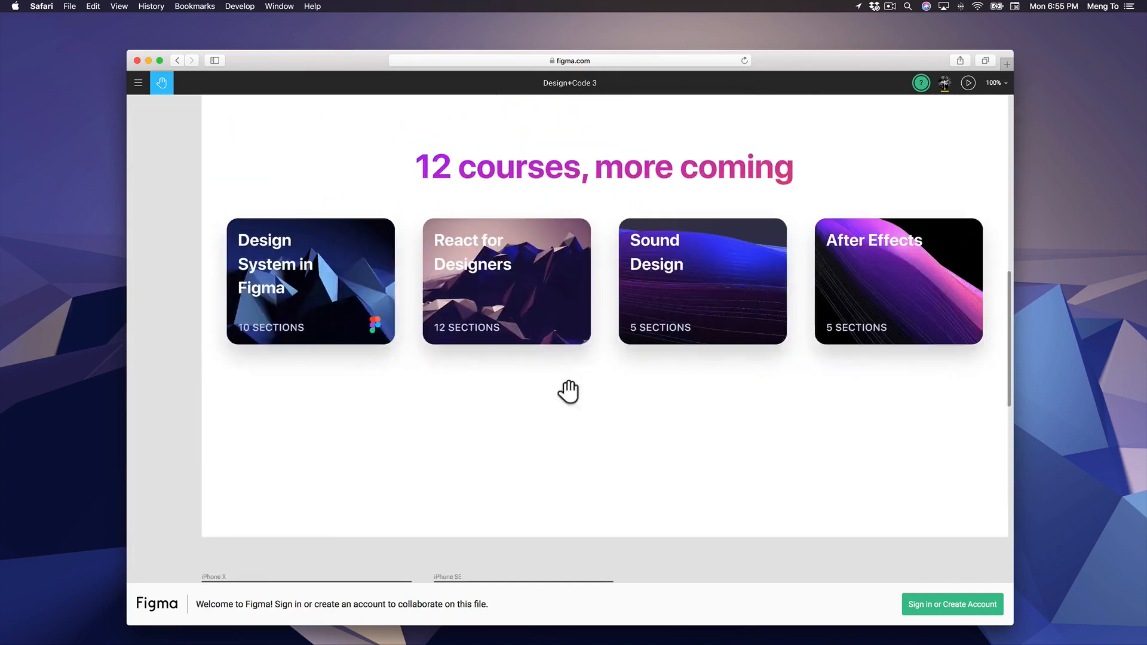
scroll(598, 274, "up", 5)
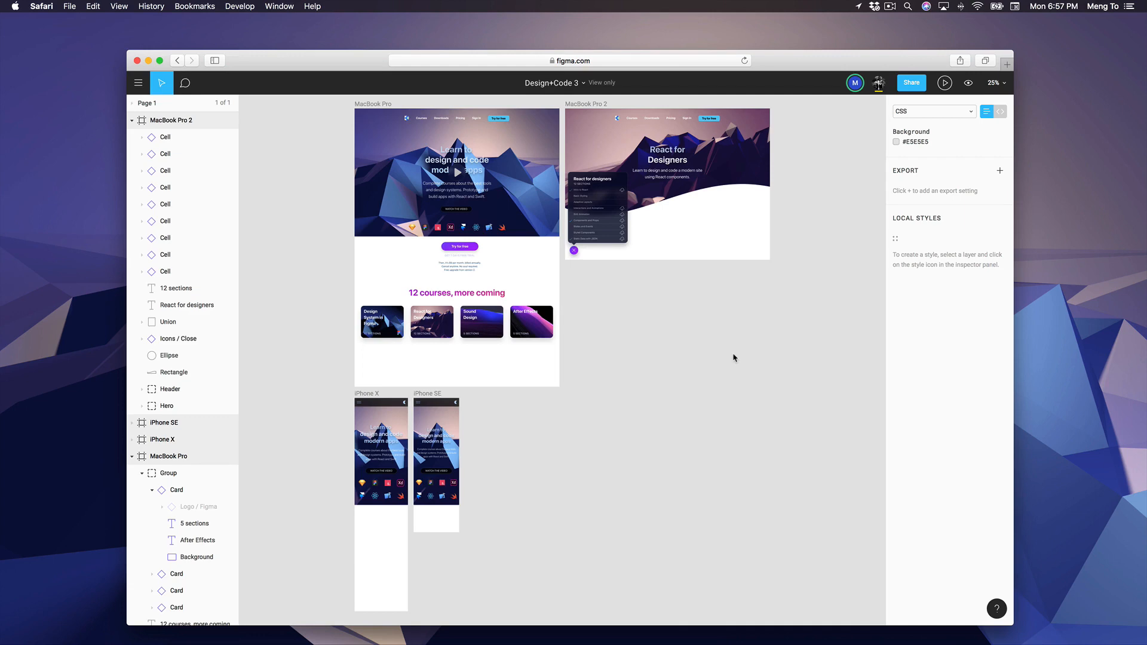
Step: Inspect the CSS properties of the "12 courses, more coming" heading and the React for Designers card background
scroll(669, 326, "left", 3)
scroll(669, 326, "up", 2)
key("plus")
key("plus")
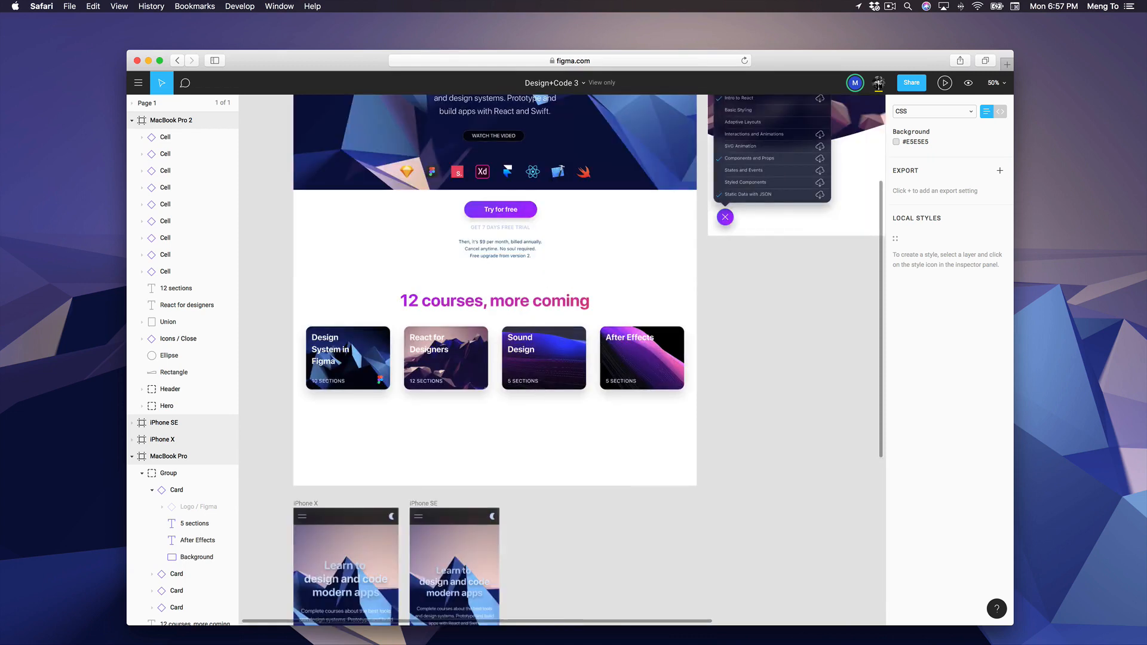
left_click(534, 252)
scroll(533, 253, "left", 3)
scroll(534, 254, "up", 2)
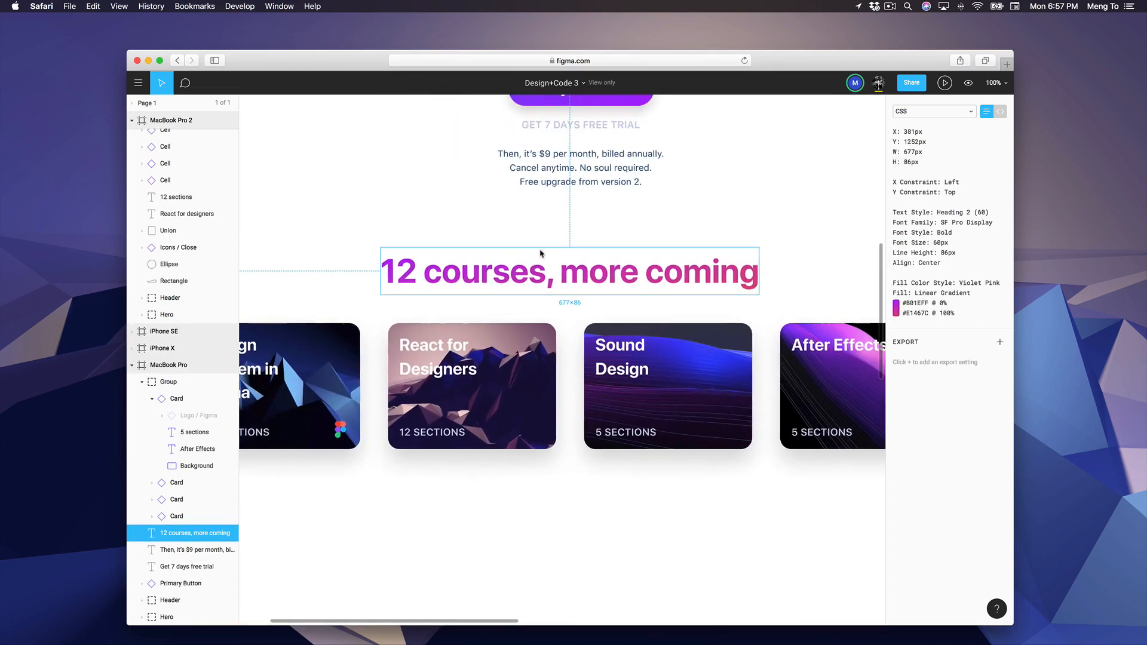
left_click(485, 381)
Step: Switch the property format for the React for Designers card background to iOS and finally to Android
left_click(933, 111)
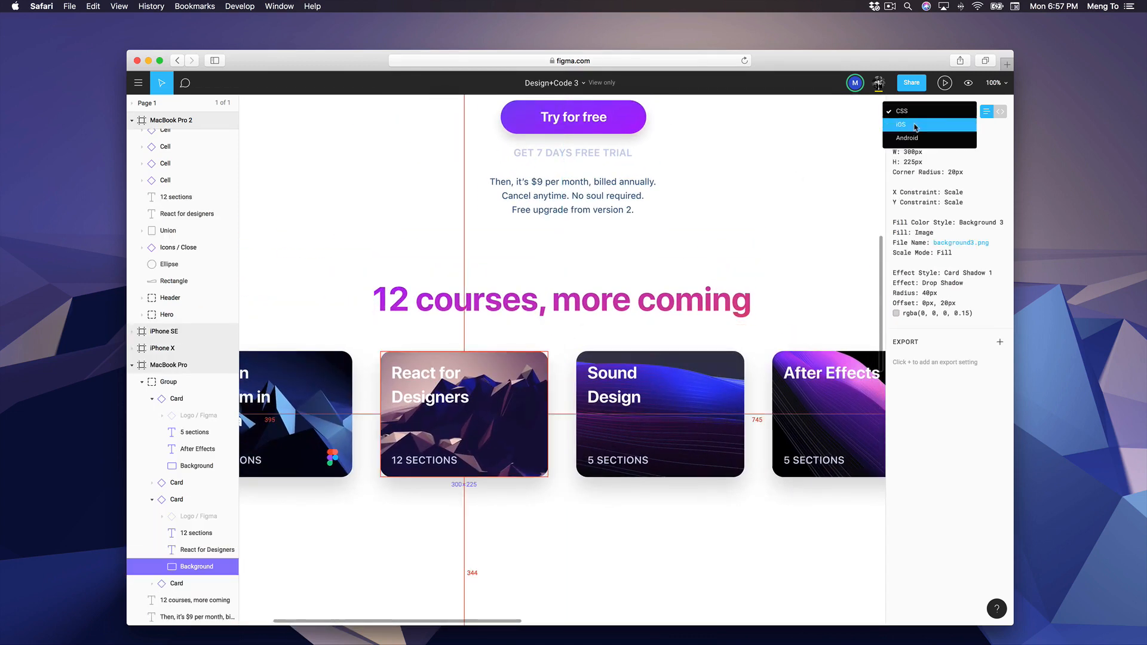
left_click(926, 126)
left_click(933, 111)
left_click(927, 137)
scroll(572, 203, "left", 3)
scroll(572, 203, "up", 2)
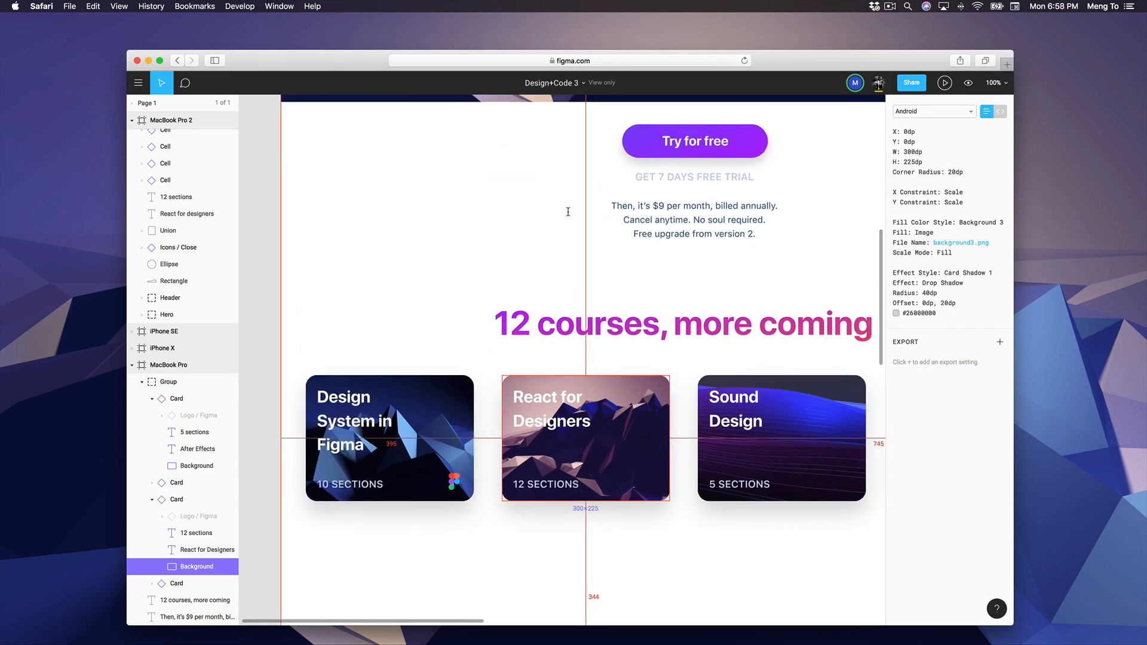
Step: Inspect the Android properties of the pricing text, the Try for free button and the Adobe XD logo
left_click(661, 292)
scroll(532, 248, "up", 3)
scroll(533, 249, "right", 3)
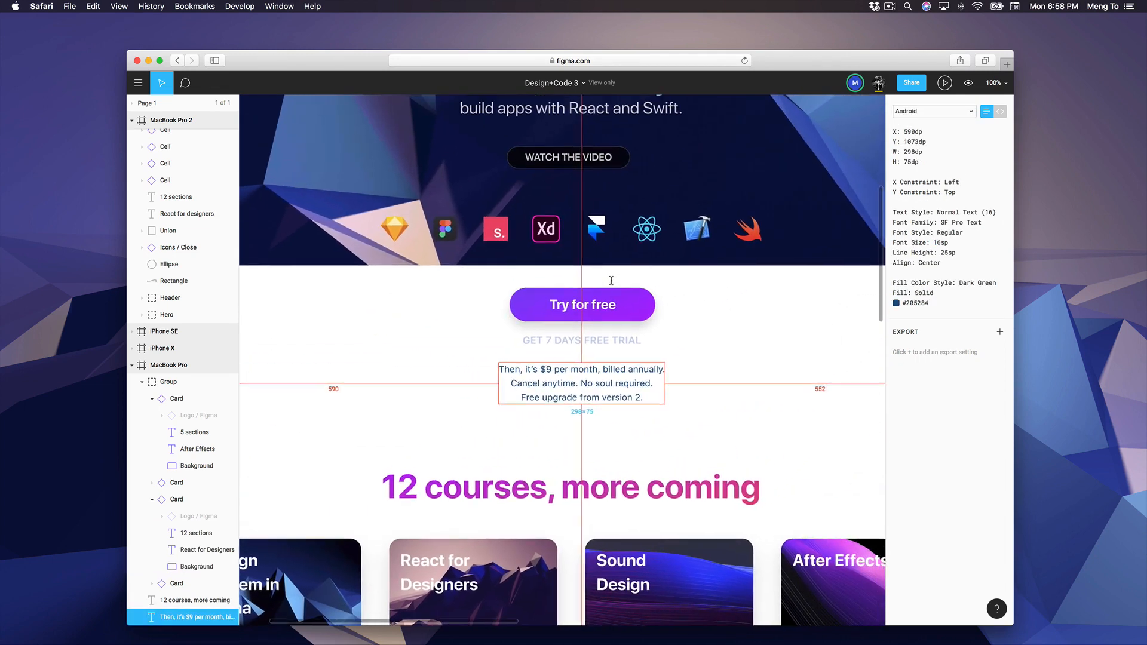
key("Escape")
left_click(602, 298)
left_click(546, 234)
scroll(550, 240, "up", 5)
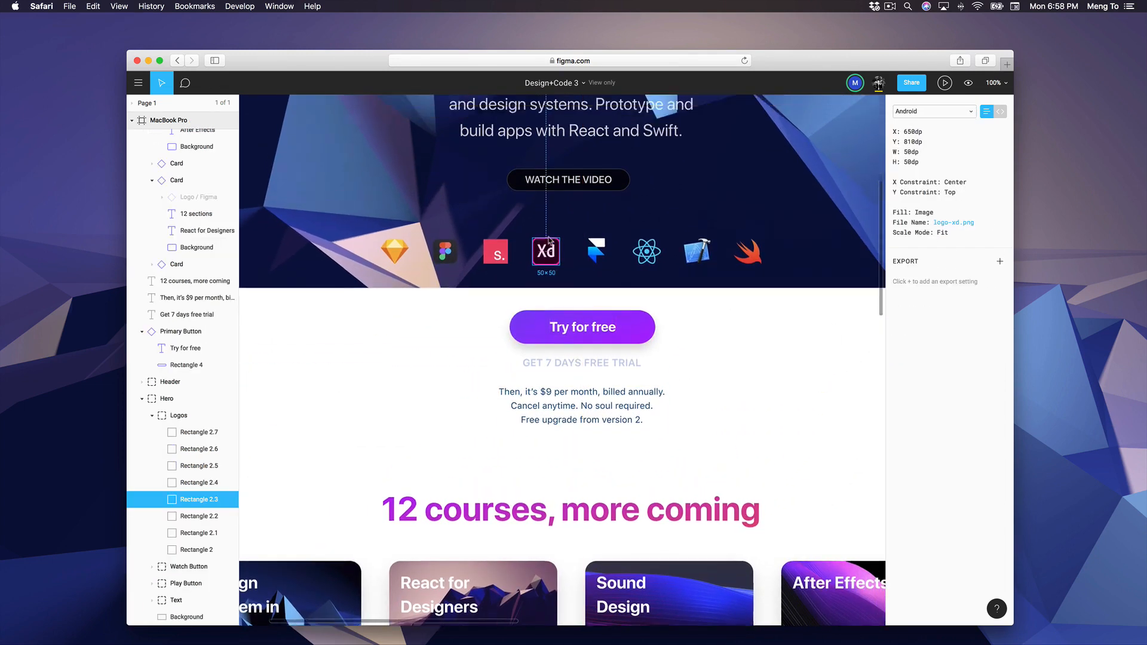
Step: View the Figma logo's source image logo-figma.png in its own browser tab and close that tab
scroll(550, 240, "up", 2)
left_click(445, 434)
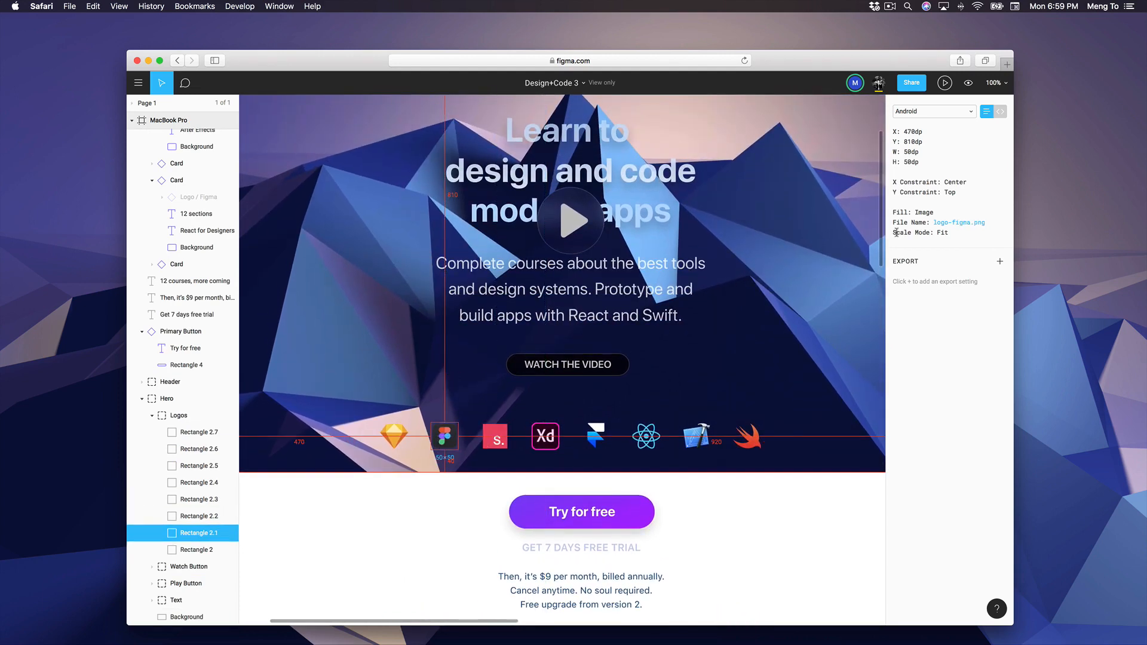
left_click(951, 224)
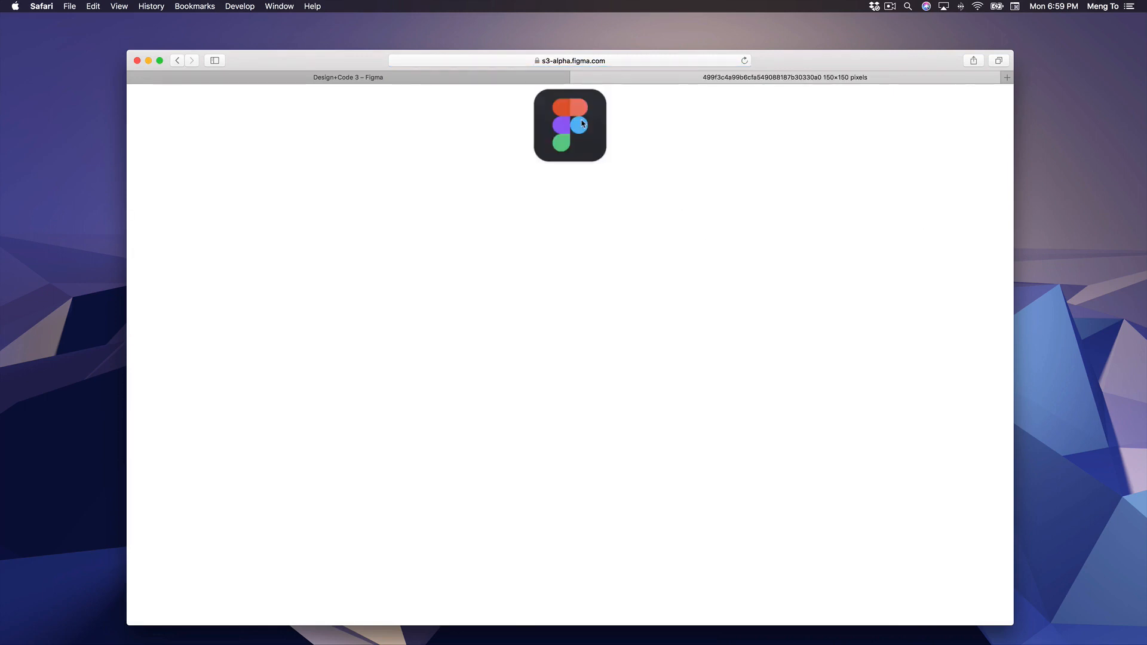
key("super+w")
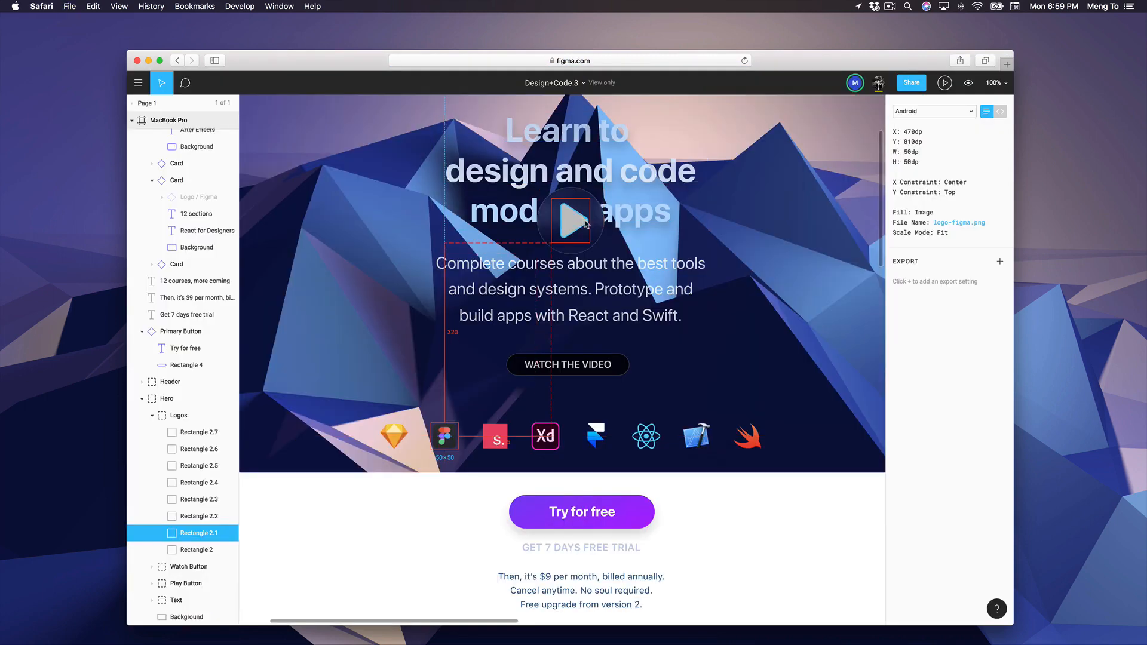
Step: Back in the Figma desktop app, close the share dialog and add an SVG export setting to the hero's Figma logo
key("ctrl+Right")
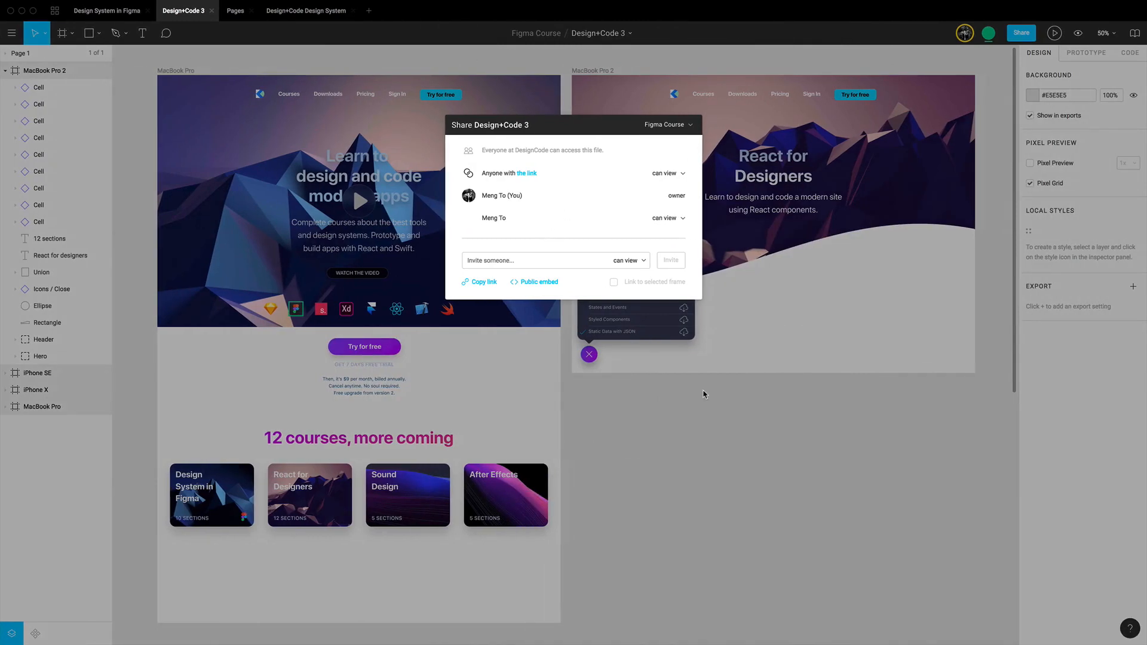
left_click(715, 414)
scroll(486, 288, "left", 6)
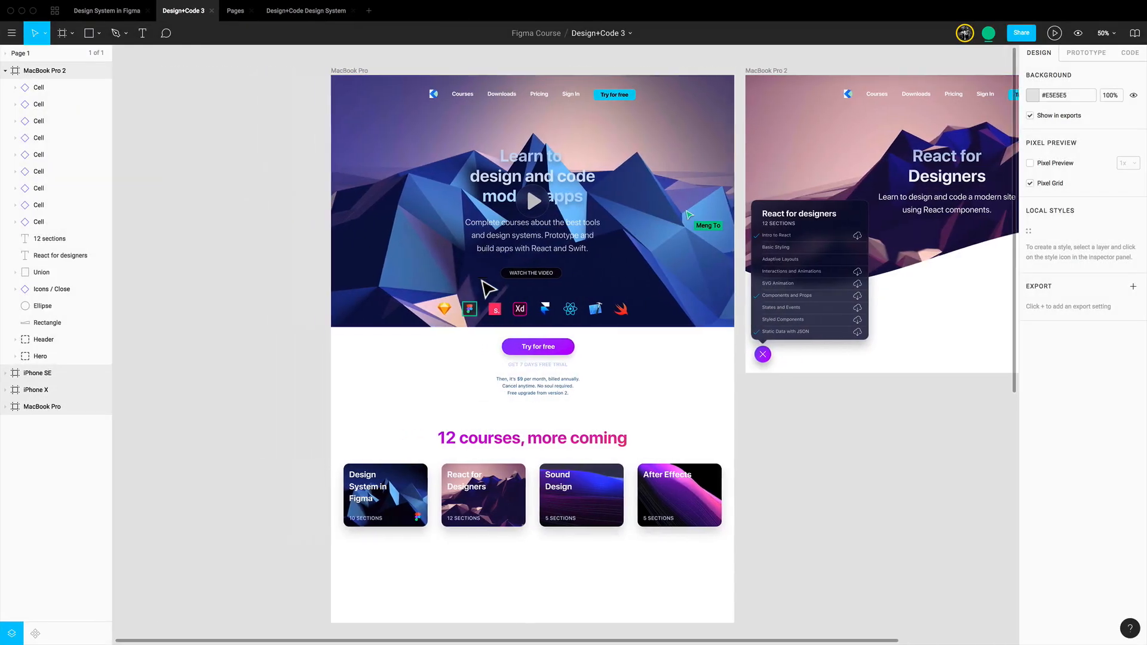
key("super+0")
scroll(512, 267, "up", 5)
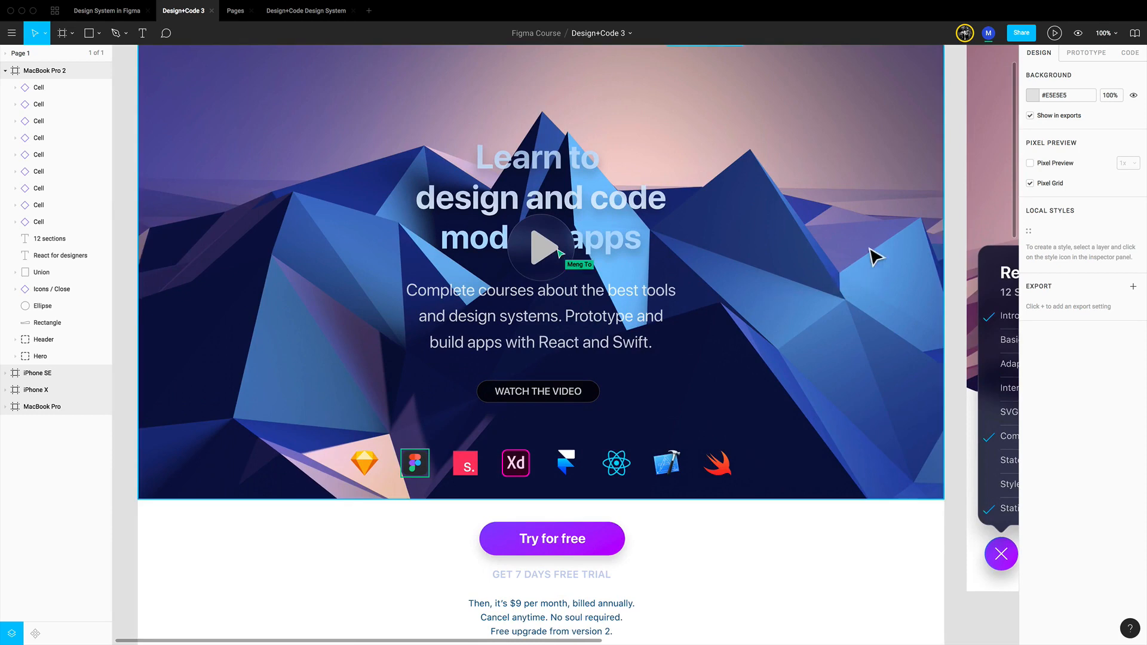
scroll(457, 359, "left", 2)
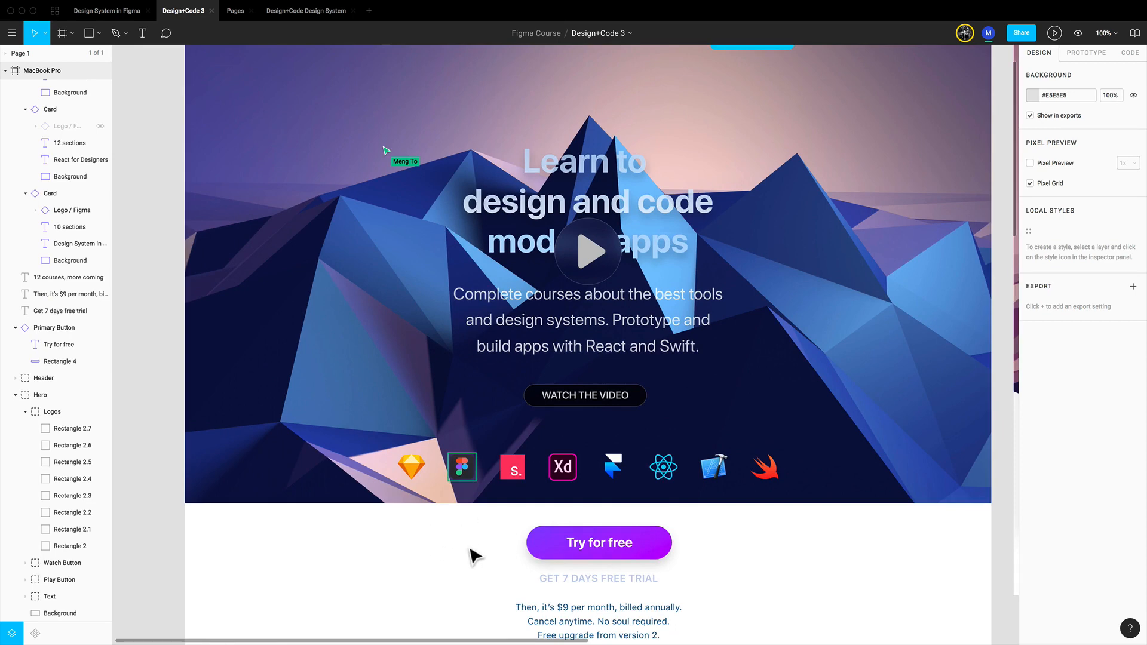
left_click(470, 475)
double_click(472, 475)
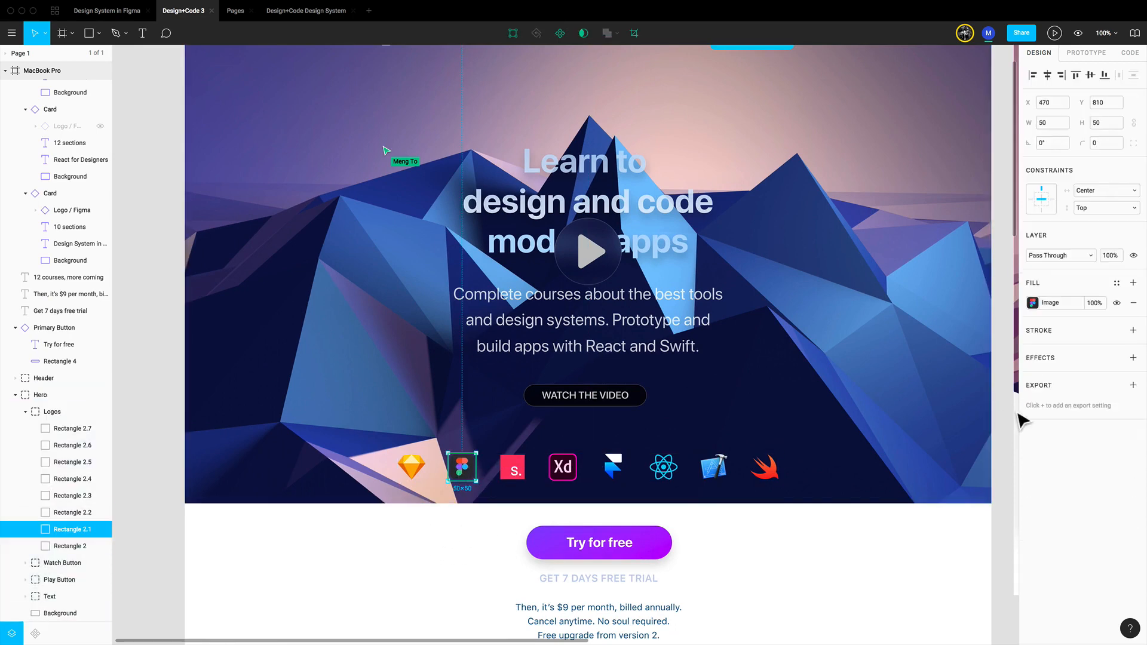
left_click(1133, 385)
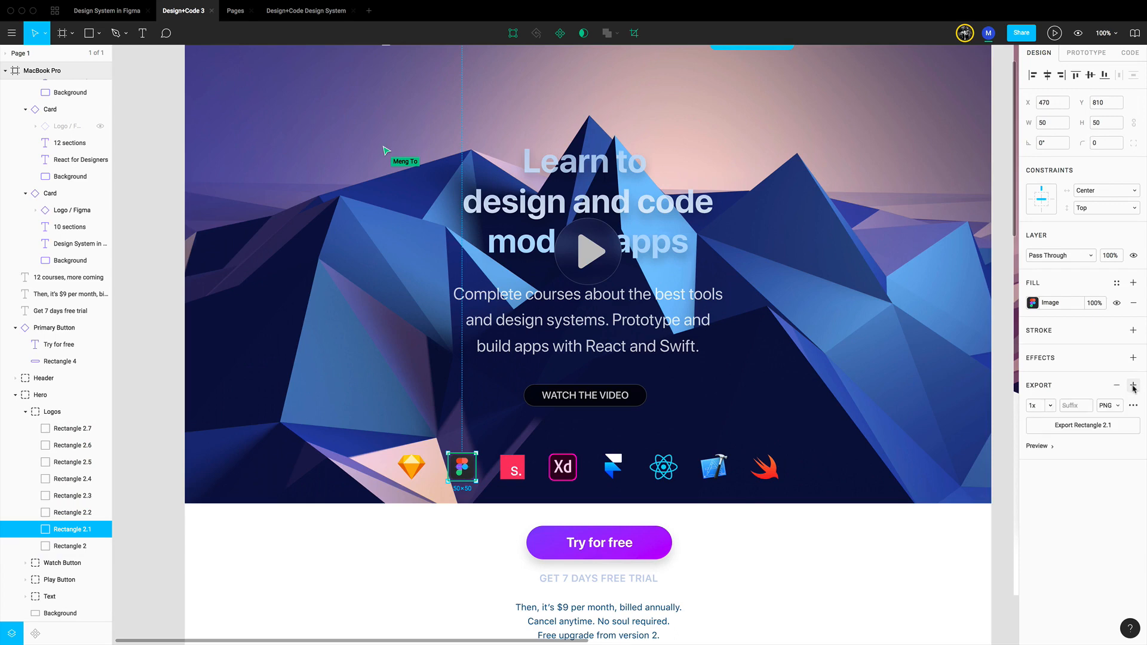
left_click(1109, 407)
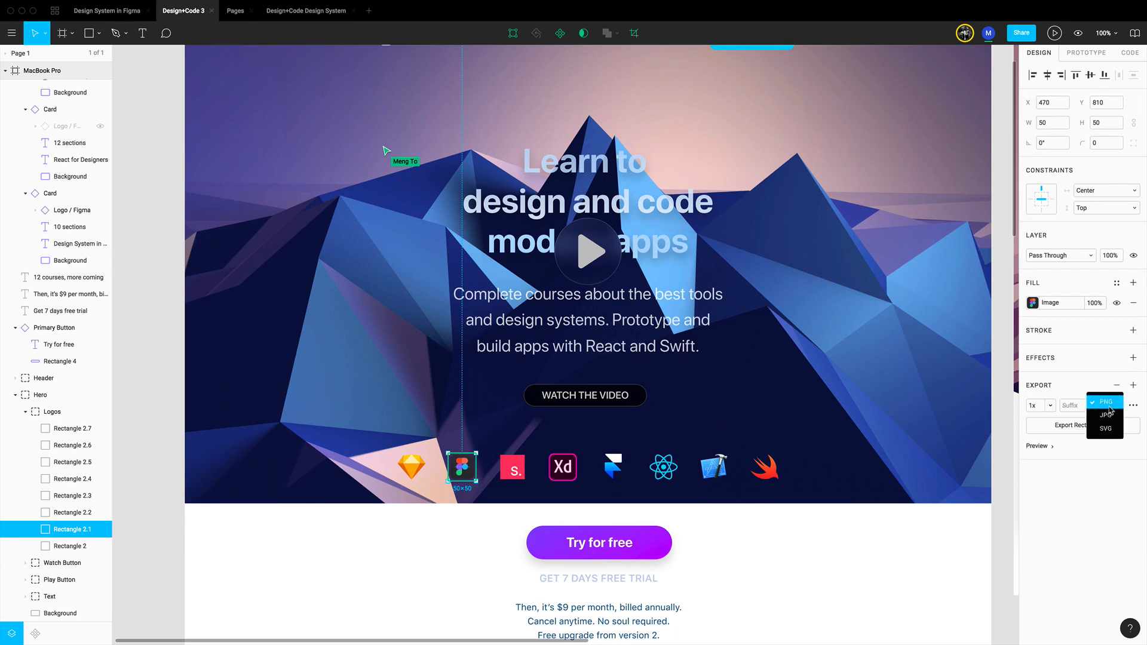
left_click(1106, 430)
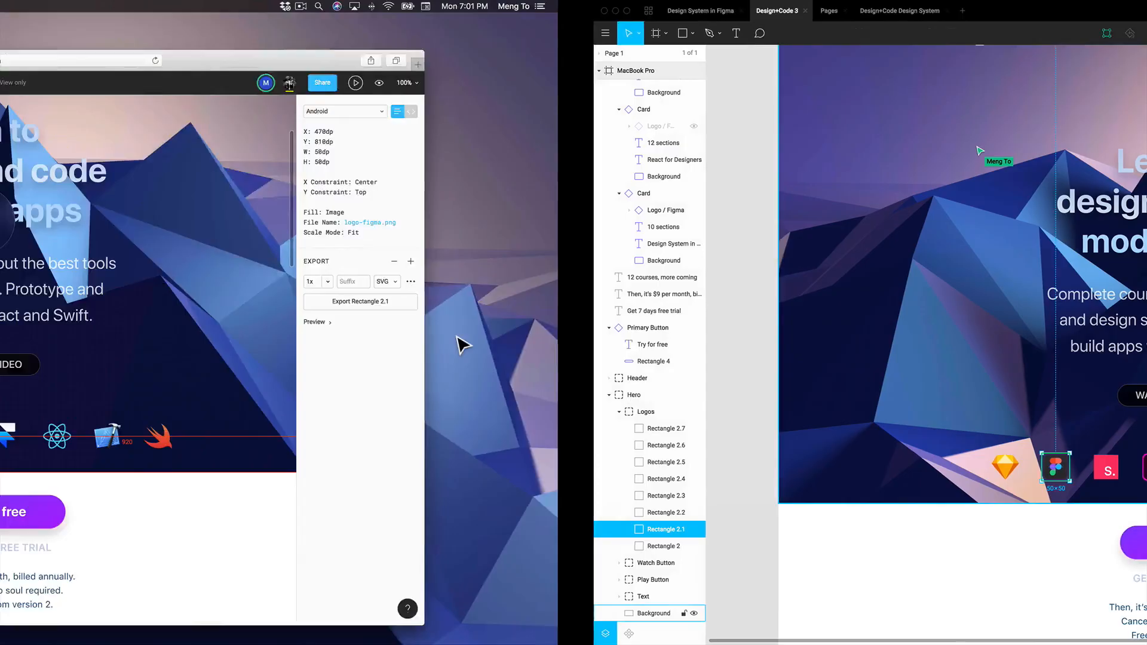
Step: In the Safari copy, export the Figma logo Rectangle 2.1 as SVG and check the file among the downloads
left_click(417, 528)
left_click(445, 437)
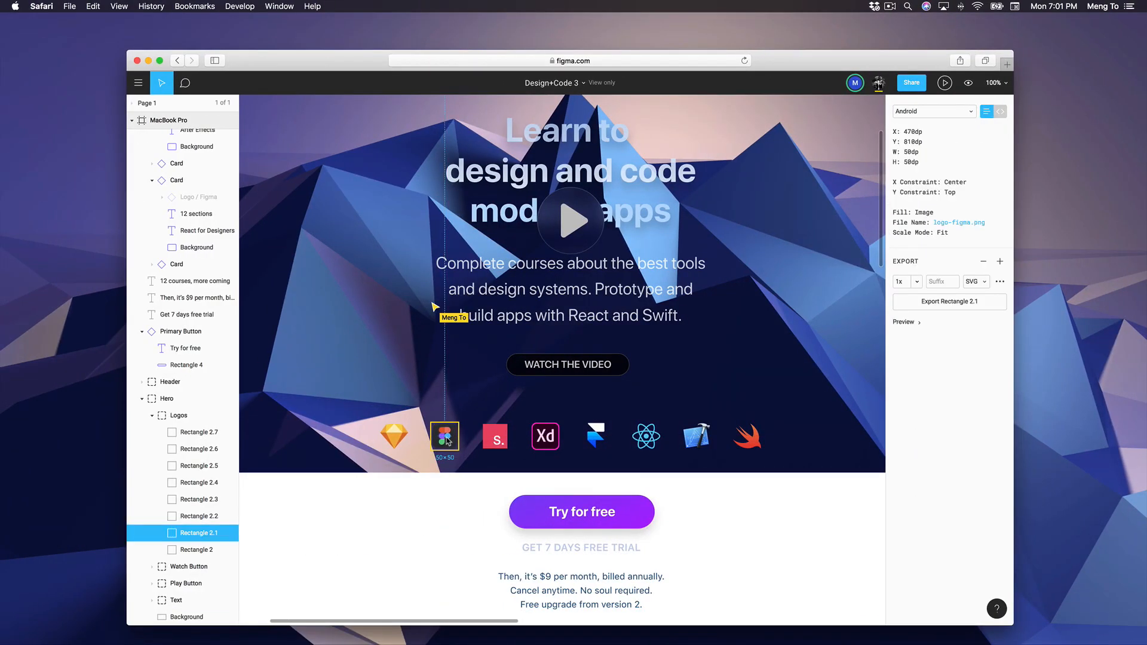
left_click(937, 307)
left_click(700, 633)
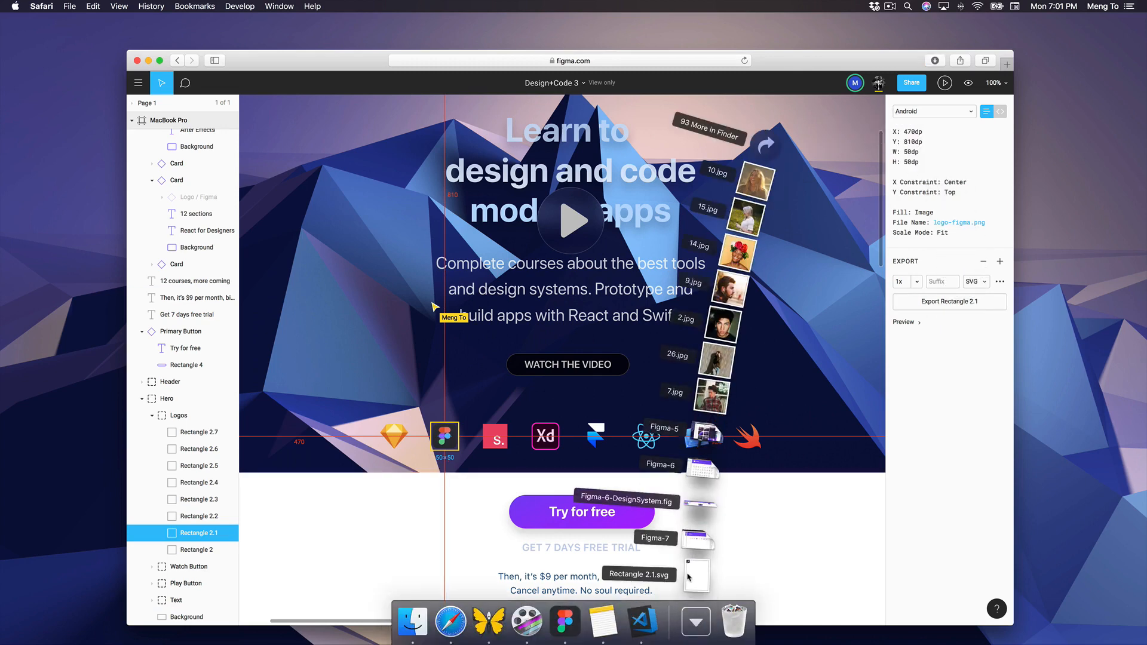
left_click(939, 397)
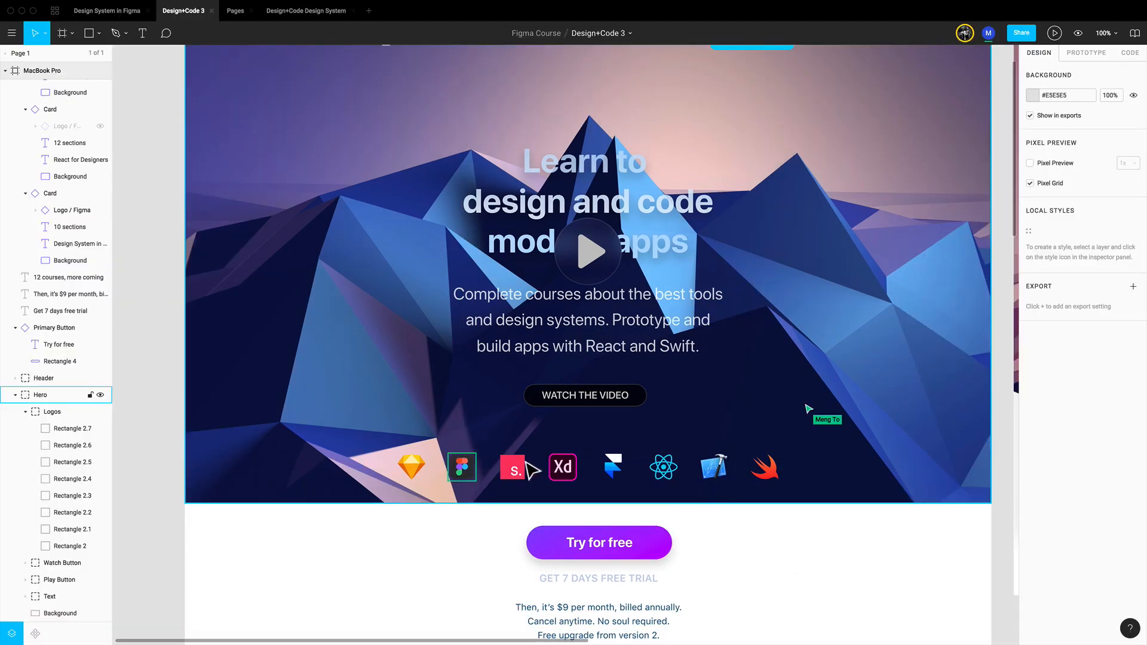
Step: In the Figma desktop app, change the second collaborator's permission on the Design+Code 3 file to can edit
left_click(1013, 38)
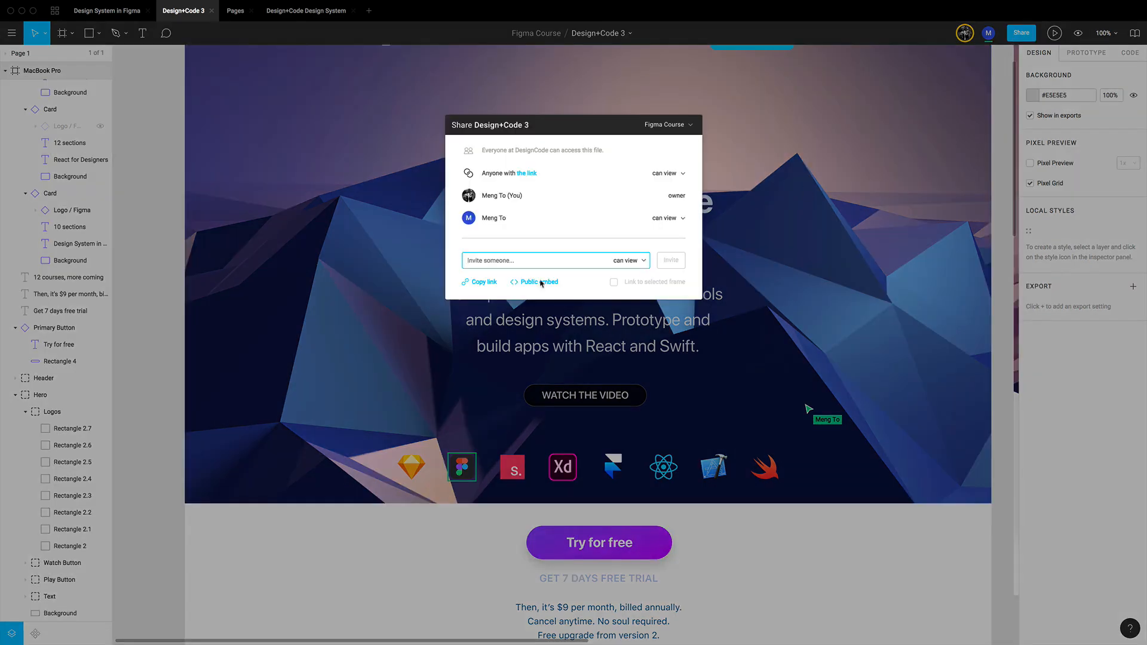
left_click(675, 219)
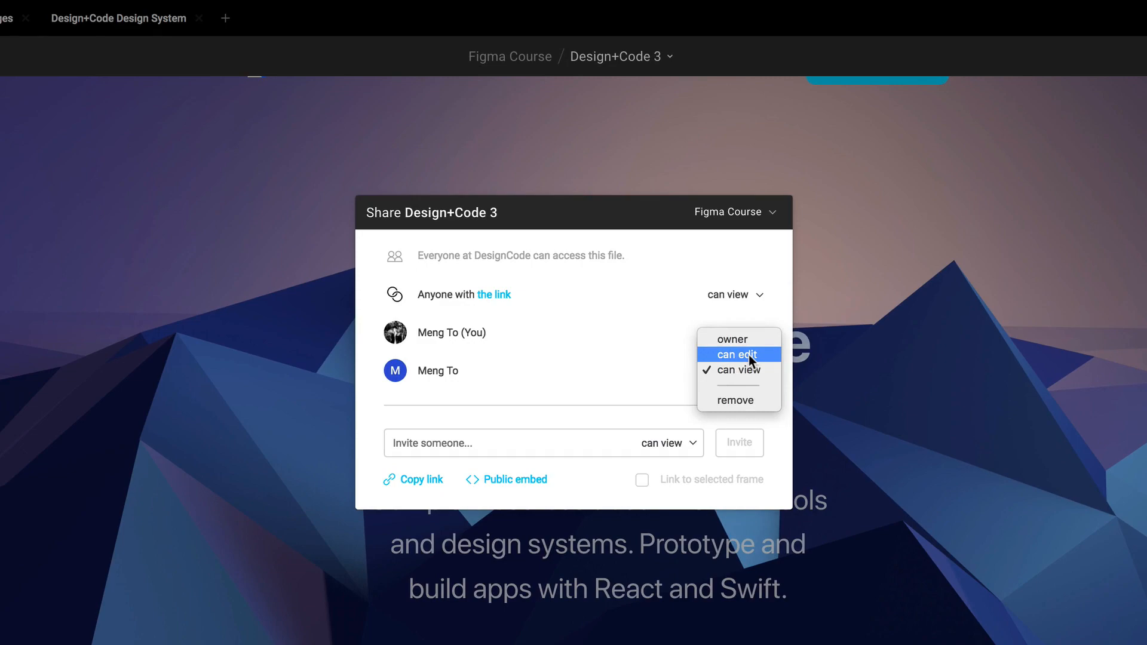
left_click(669, 208)
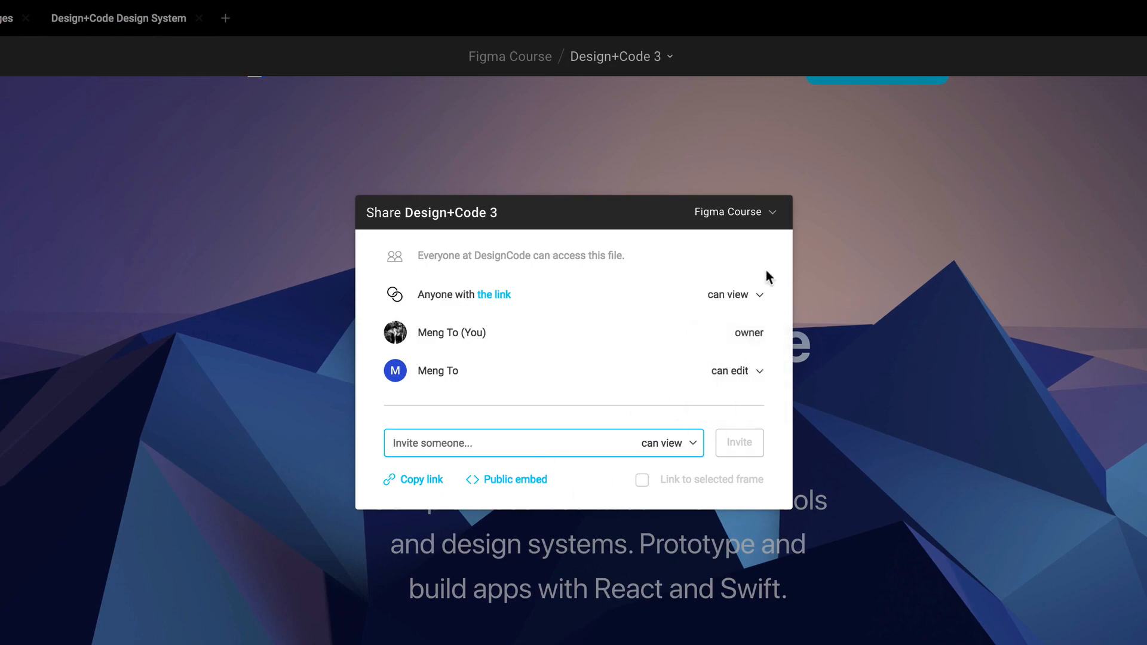
key("Escape")
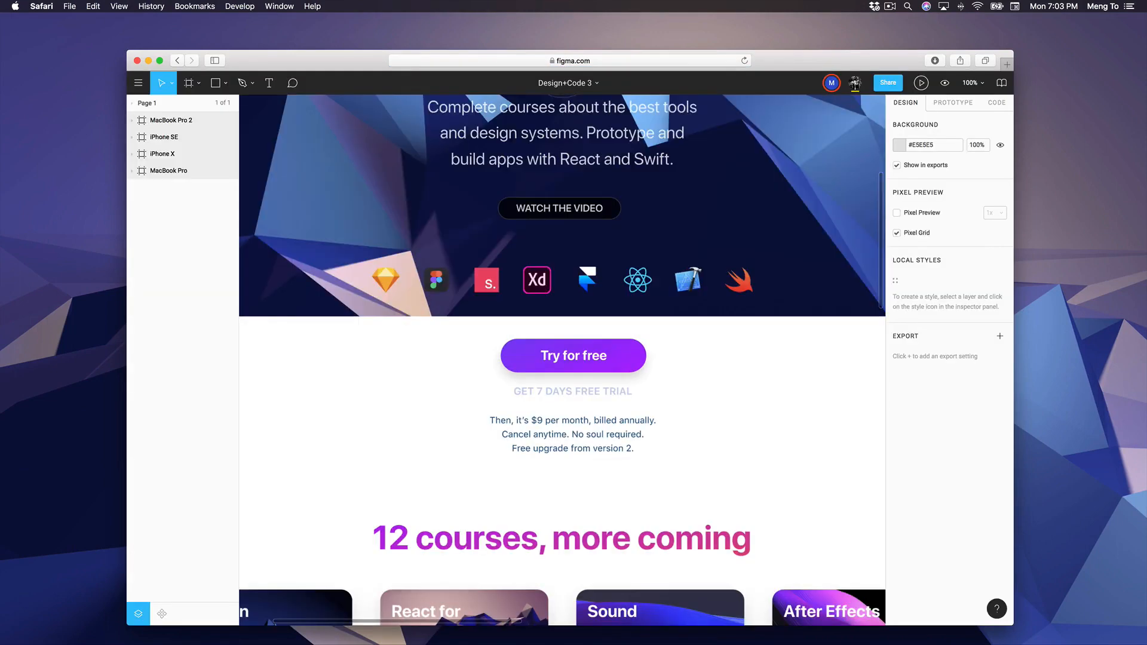
Step: In the Safari copy, move the hero's Figma logo upward out of the row of tool logos
scroll(565, 353, "up", 5)
scroll(496, 317, "up", 4)
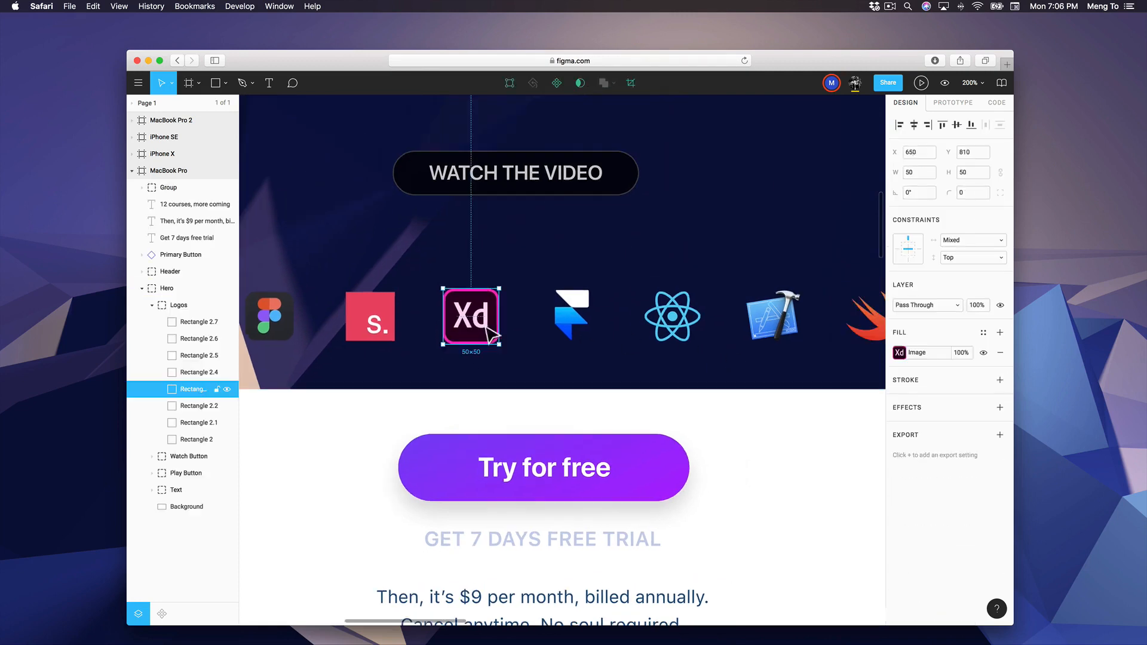
left_click(583, 320)
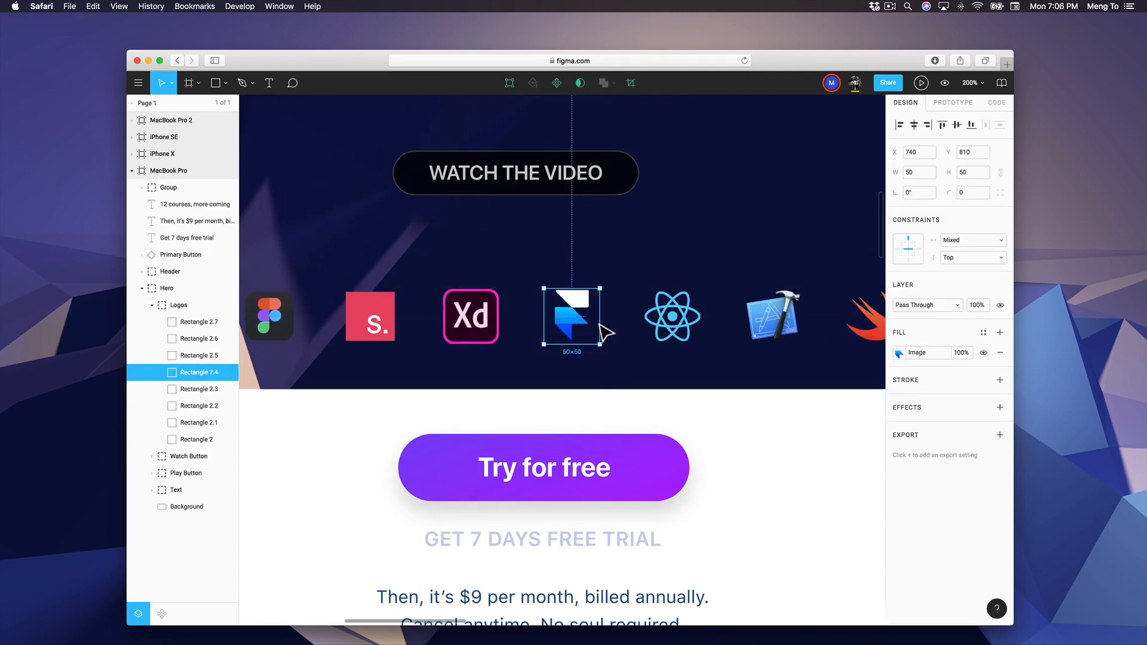
scroll(424, 329, "left", 5)
left_click_drag(431, 329, 435, 287)
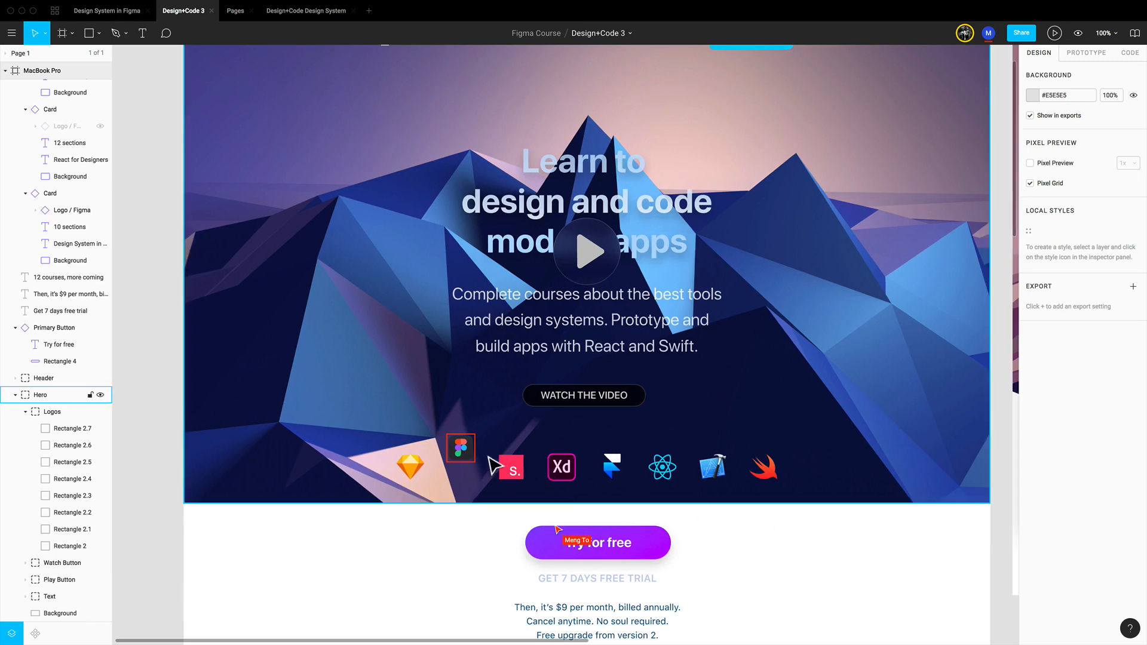
Step: In the Figma desktop app, move the hero's Figma logo back into line with the other logos at Y 810 and deselect it
left_click(465, 452)
double_click(463, 450)
left_click_drag(464, 452, 464, 471)
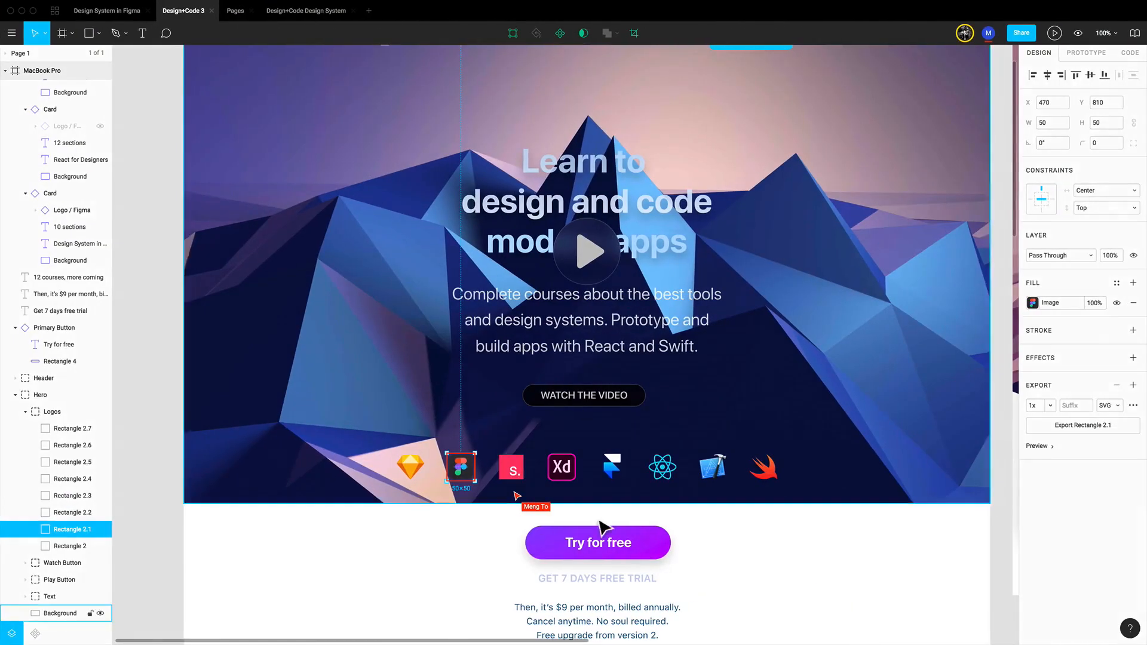
left_click(792, 571)
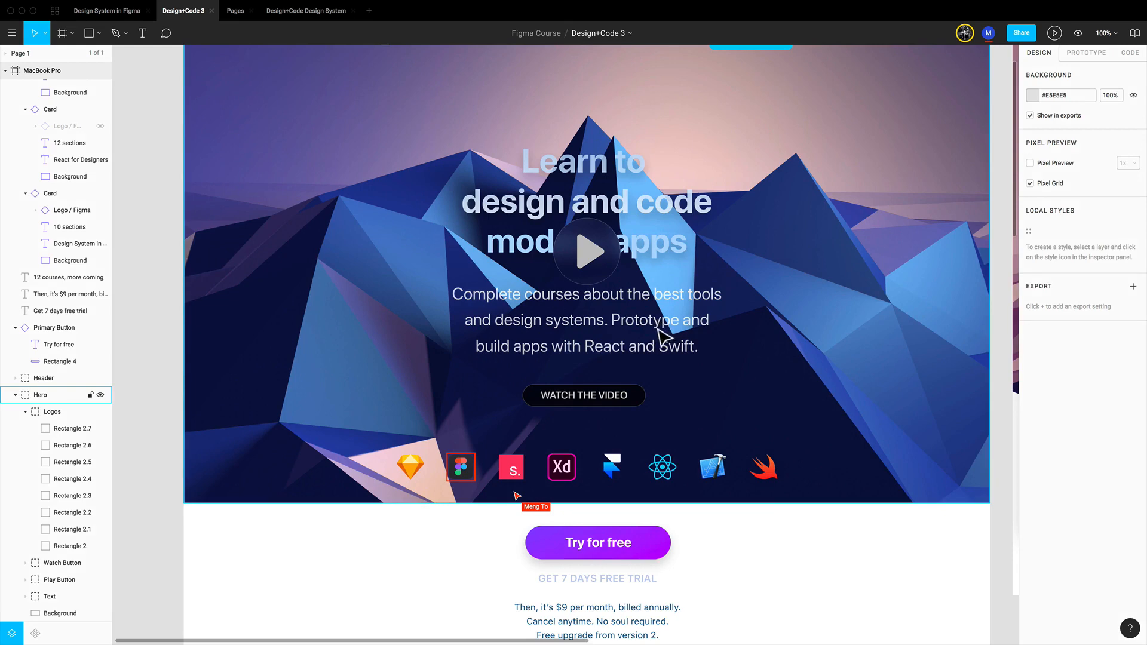
Step: Copy the triangle of the hero's play button as SVG and paste it into the untitled file in the Code editor
double_click(594, 258)
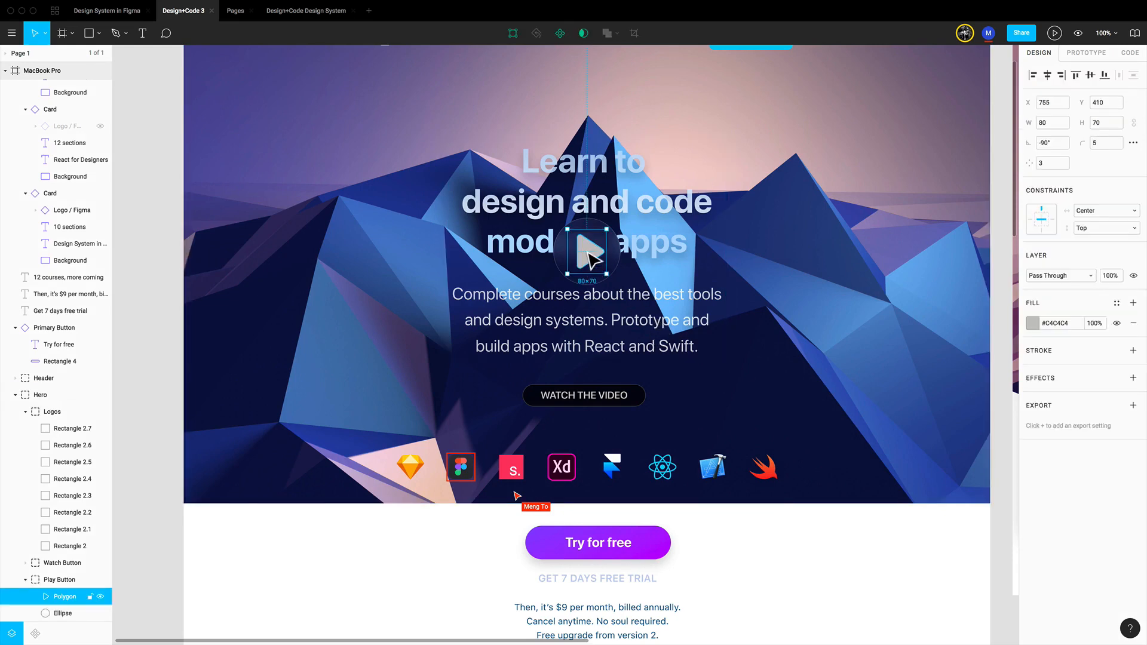
scroll(585, 260, "left", 2)
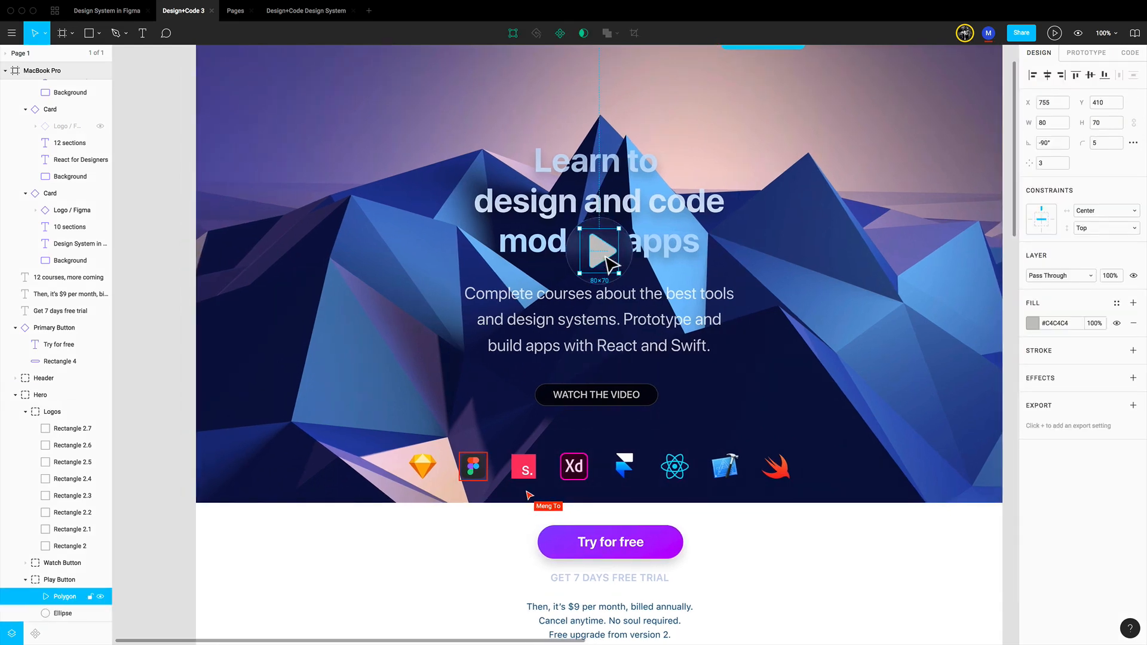
right_click(605, 254)
mouse_move(646, 506)
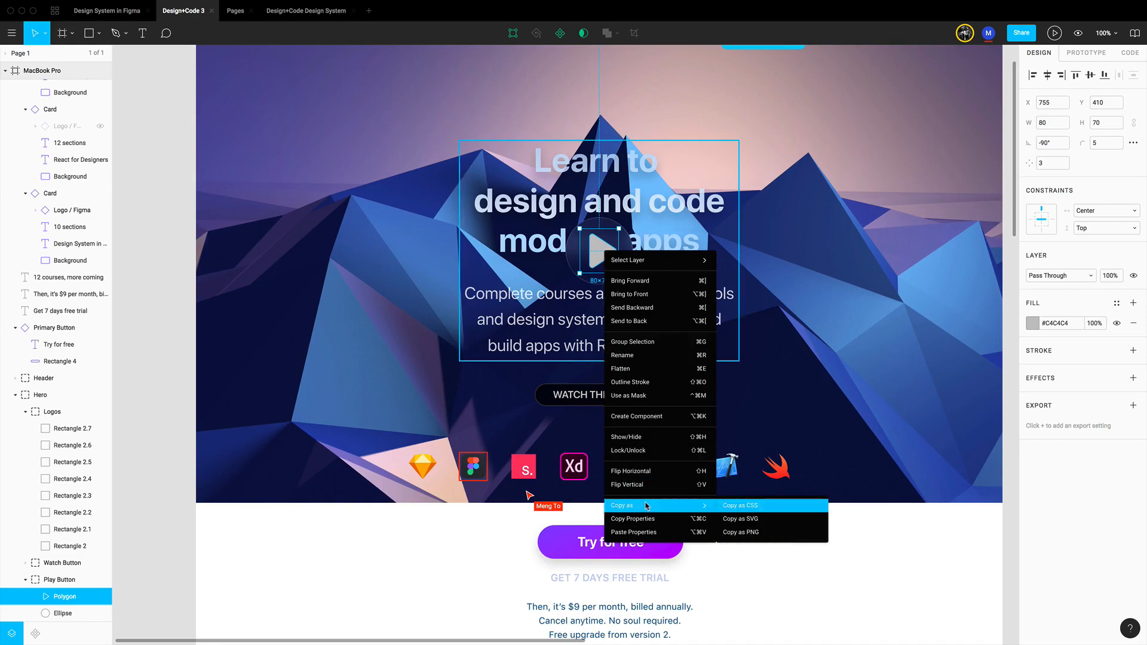
left_click(755, 520)
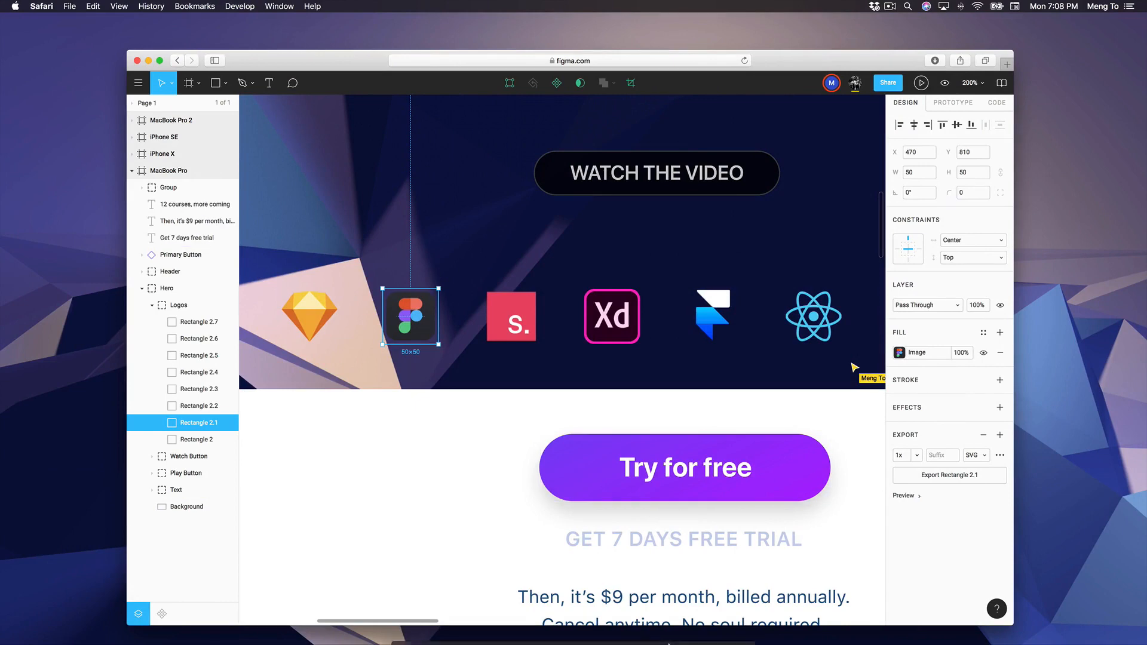
left_click(629, 621)
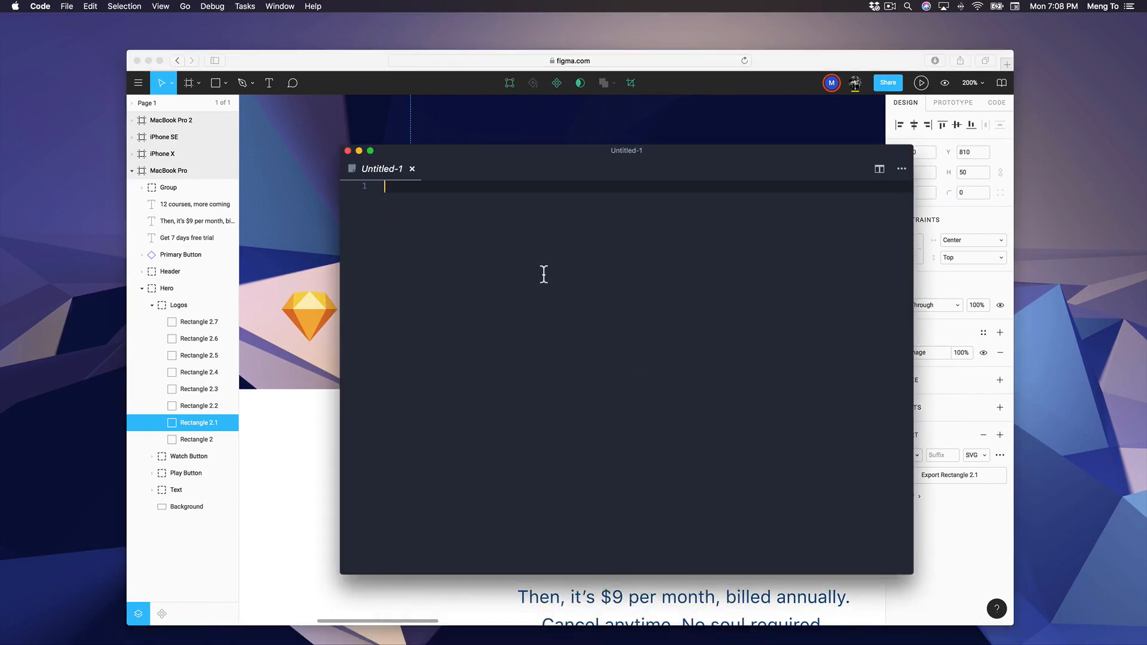
key("super+v")
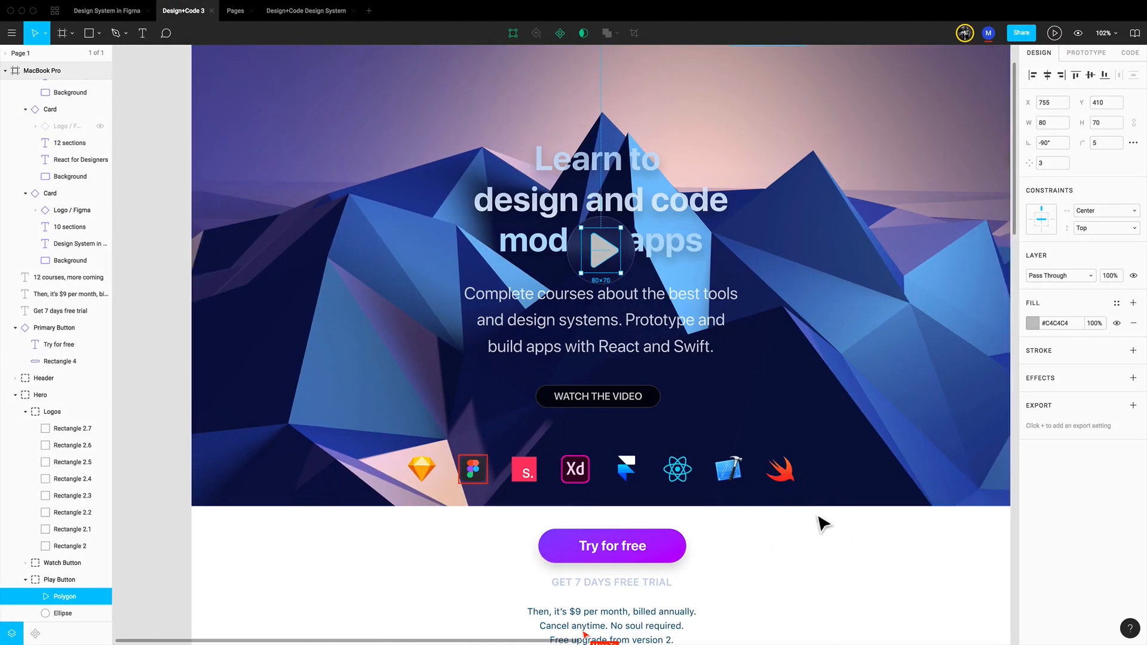
Step: Back in the Figma desktop app, show the code properties of the background rectangle in the white section's Try for free button
scroll(824, 521, "down", 3)
left_click(825, 489)
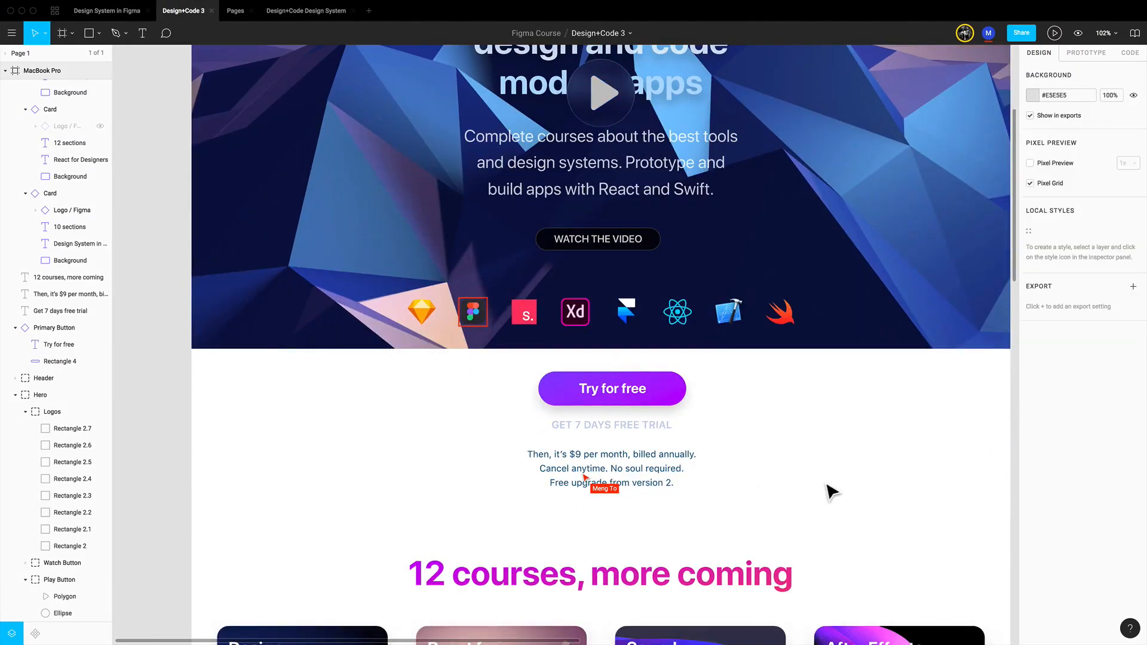
left_click(675, 402)
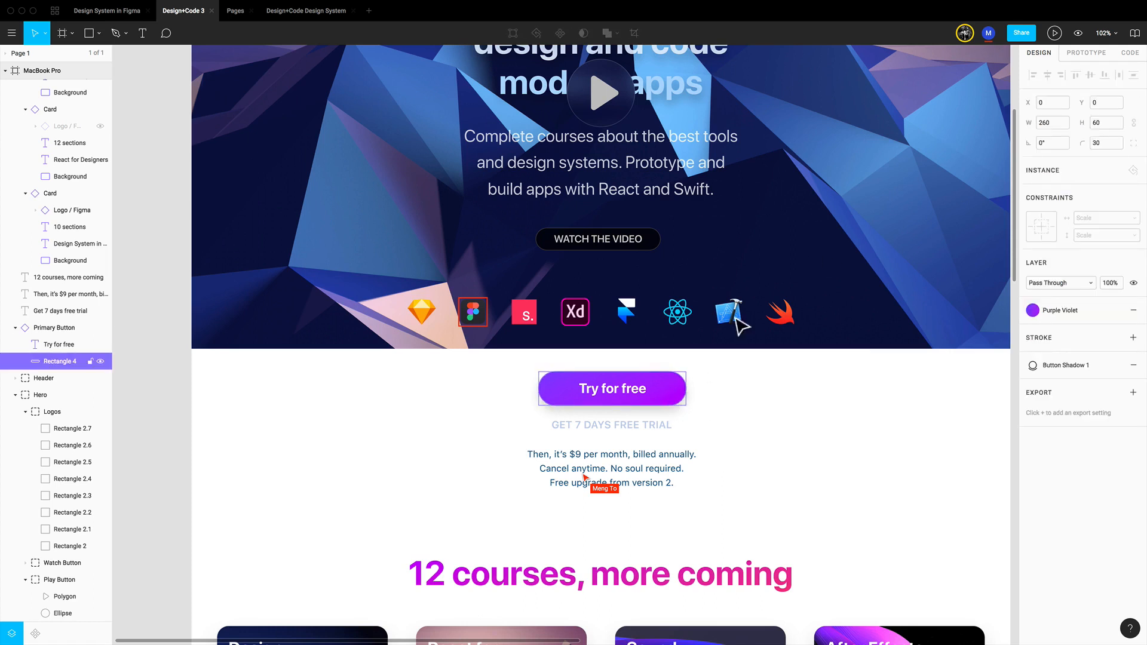
left_click(1130, 53)
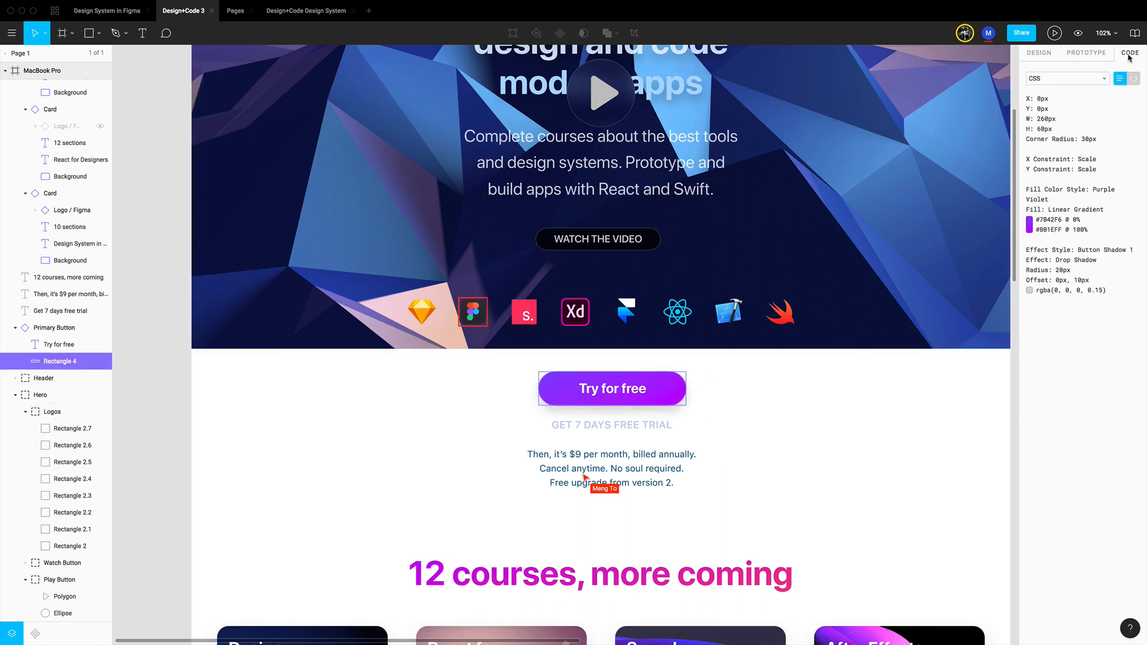
Step: Examine the button background's property list for iOS and Android, and return it to CSS
left_click(1051, 81)
left_click(1046, 89)
left_click(1060, 81)
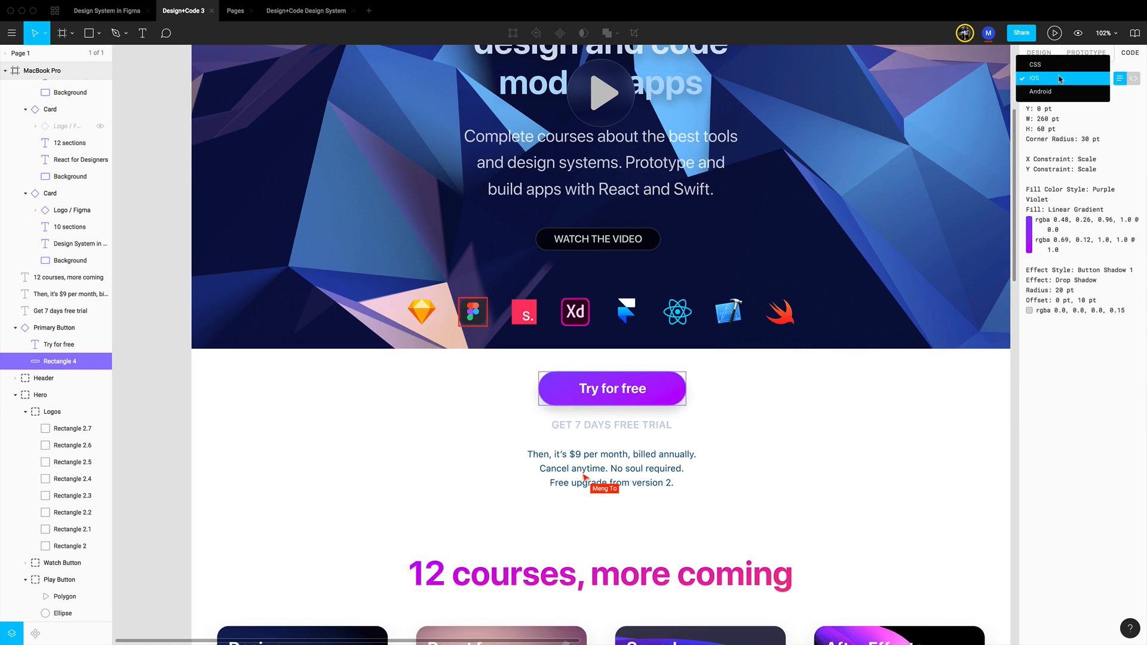
left_click(1042, 91)
left_click(1066, 80)
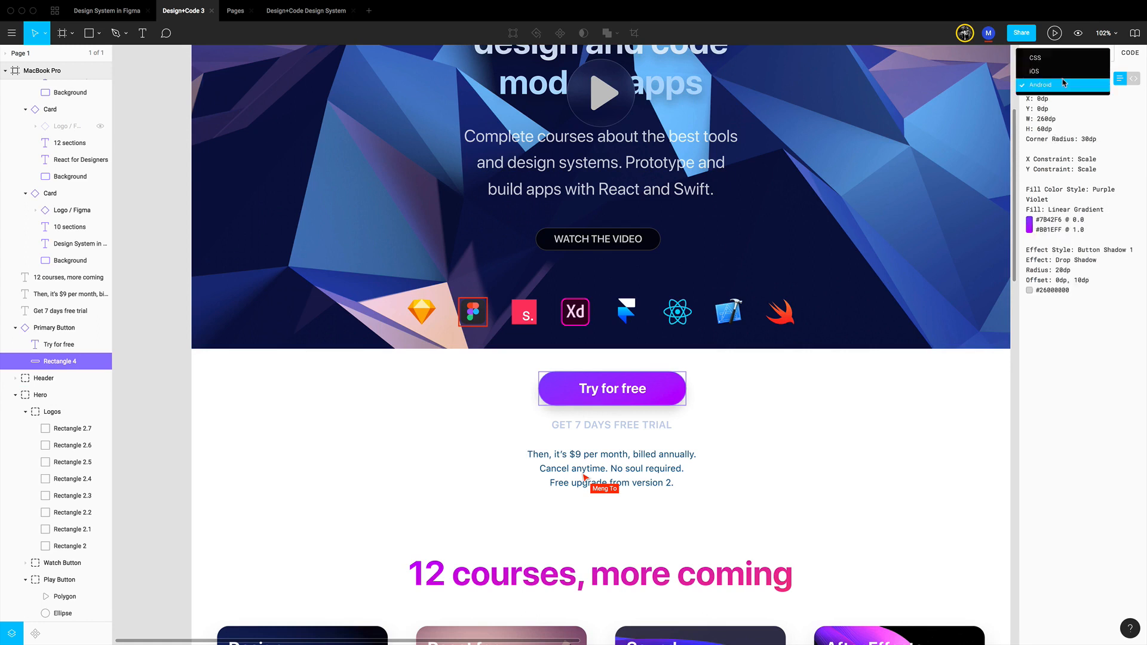
left_click(1050, 73)
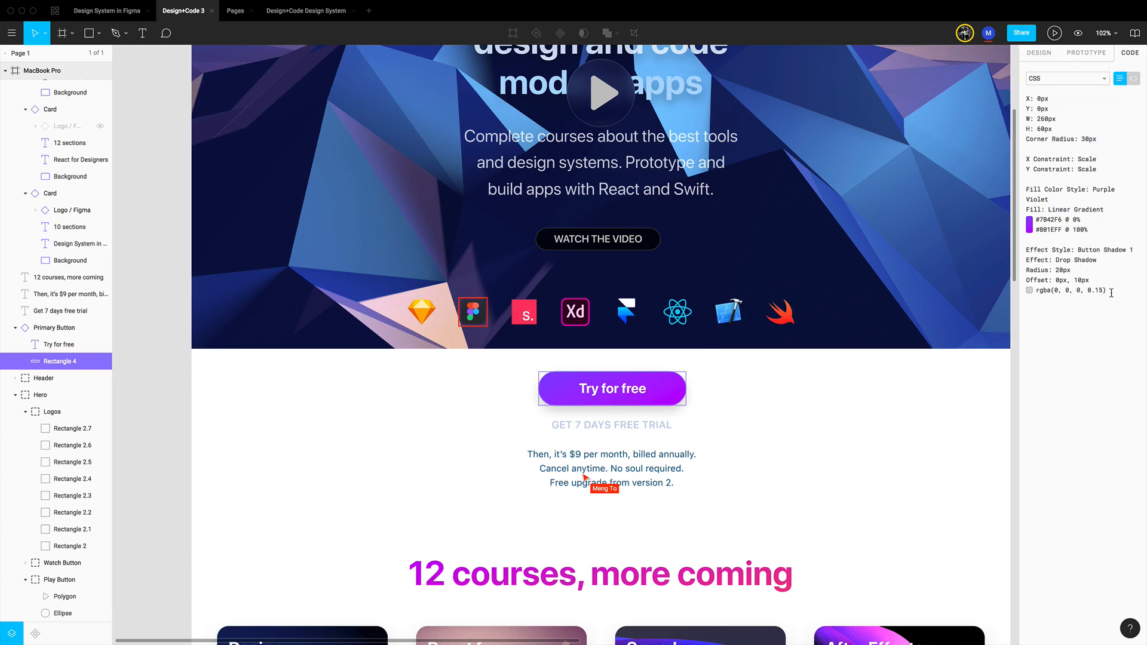
left_click_drag(1111, 292, 1019, 119)
left_click(1077, 130)
Step: Copy the button's gradient, shadow and border-radius CSS code into the untitled Code file, leaving a blank line after the SVG
left_click(1133, 79)
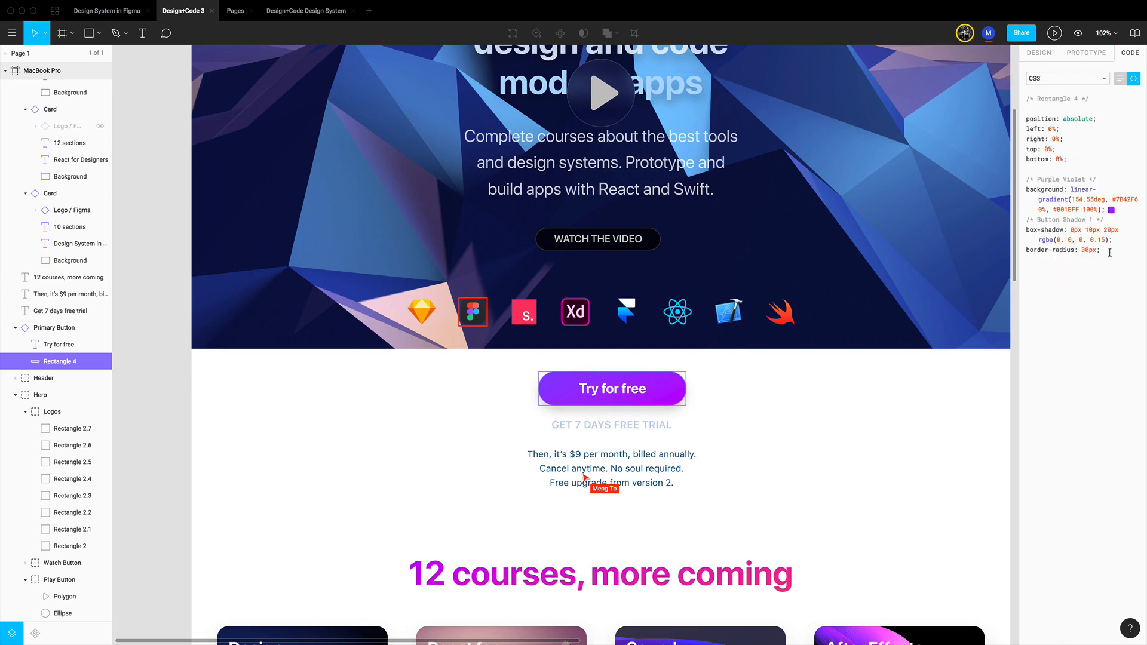
left_click_drag(1109, 252, 1023, 115)
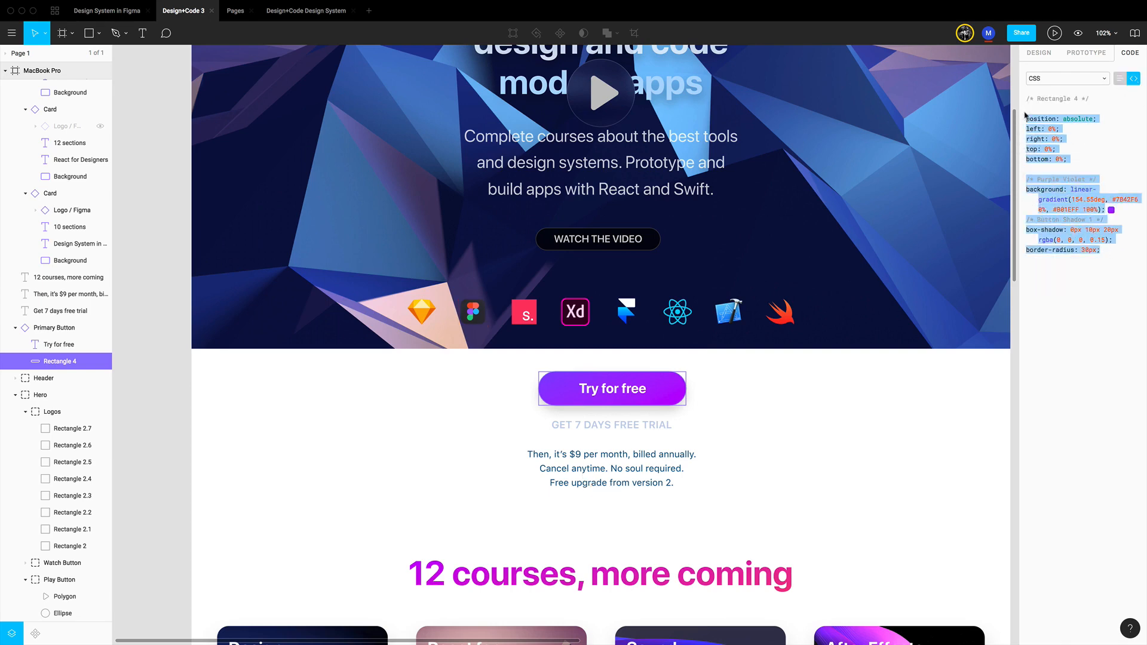
left_click_drag(1117, 251, 1014, 191)
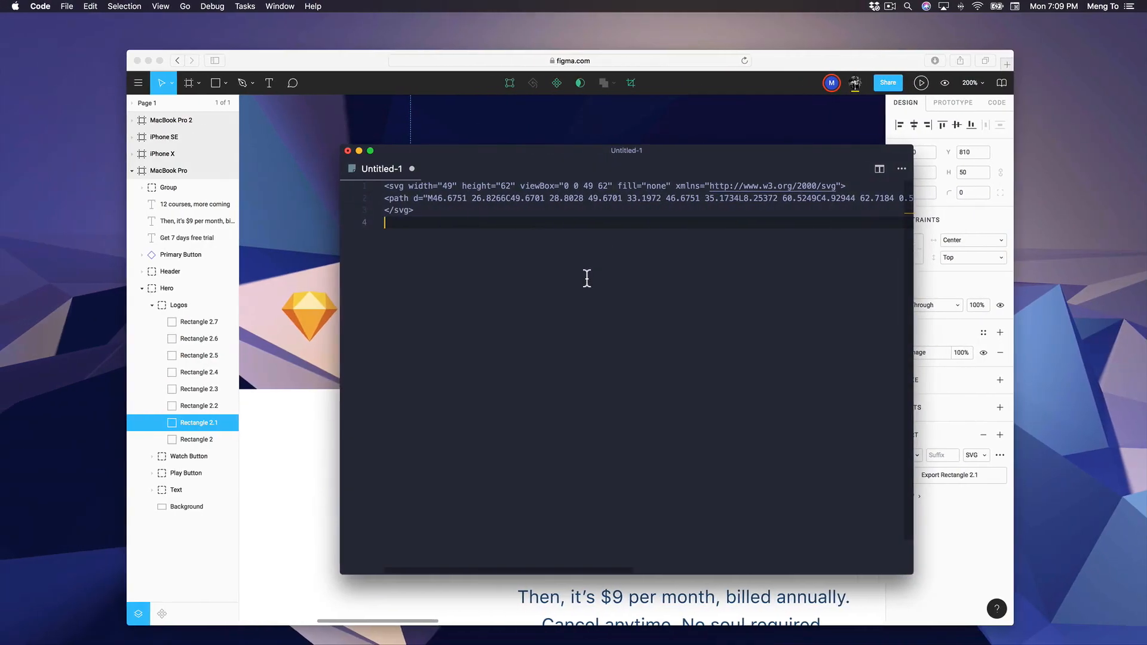
type("background: linear-gradient(154.55deg, #7B42F6 0%, #B01EFF 100%); /* Button Shadow 1 */ box-shadow: 0px 10px 20px rgba(0, 0, 0, 0.15); border-radius: 30px;")
left_click(474, 213)
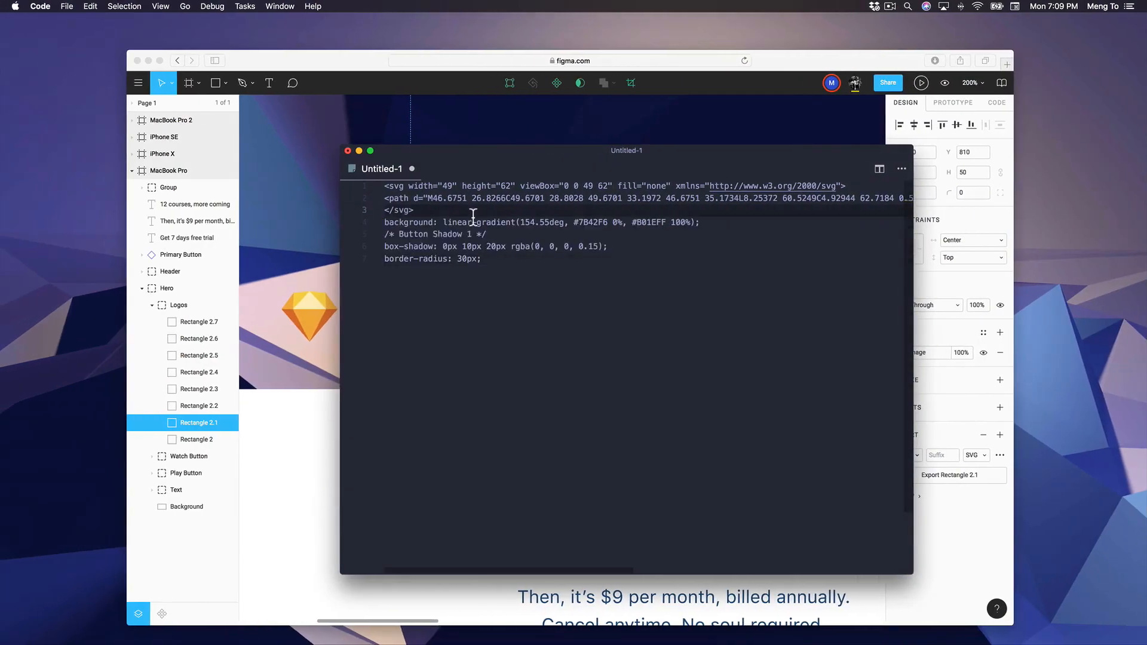
key("Return")
left_click_drag(525, 270, 377, 241)
left_click(556, 282)
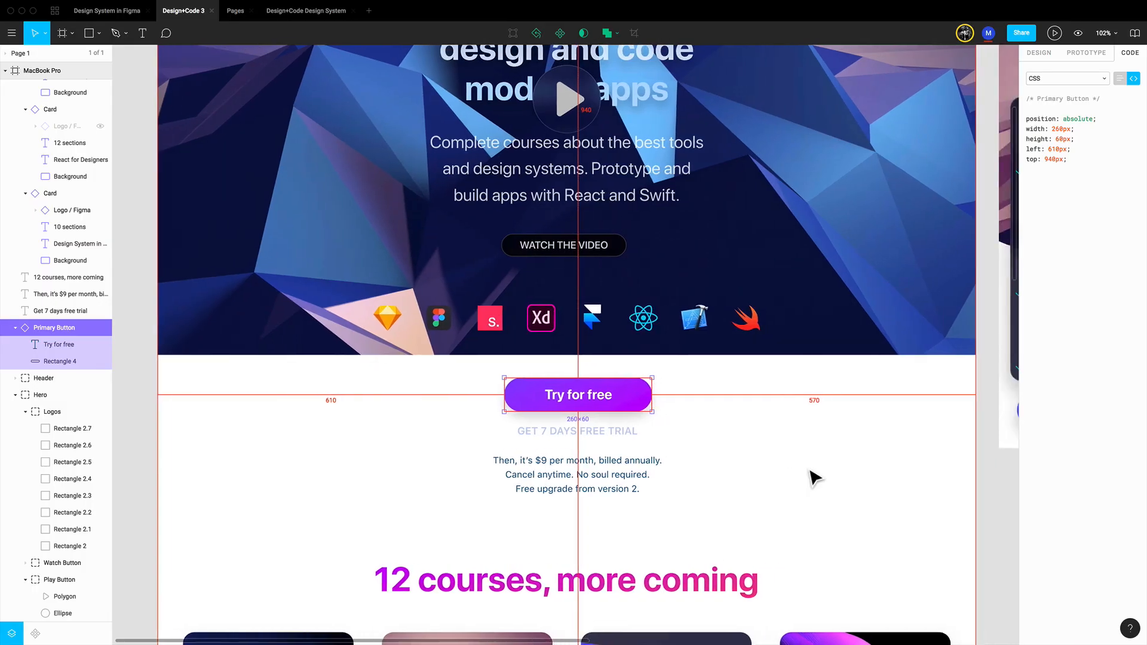
Step: Back in the Figma desktop app, draw a slice over the MacBook Pro frame's hero and enlarge it to about 1110 × 550 px
scroll(814, 477, "up", 5)
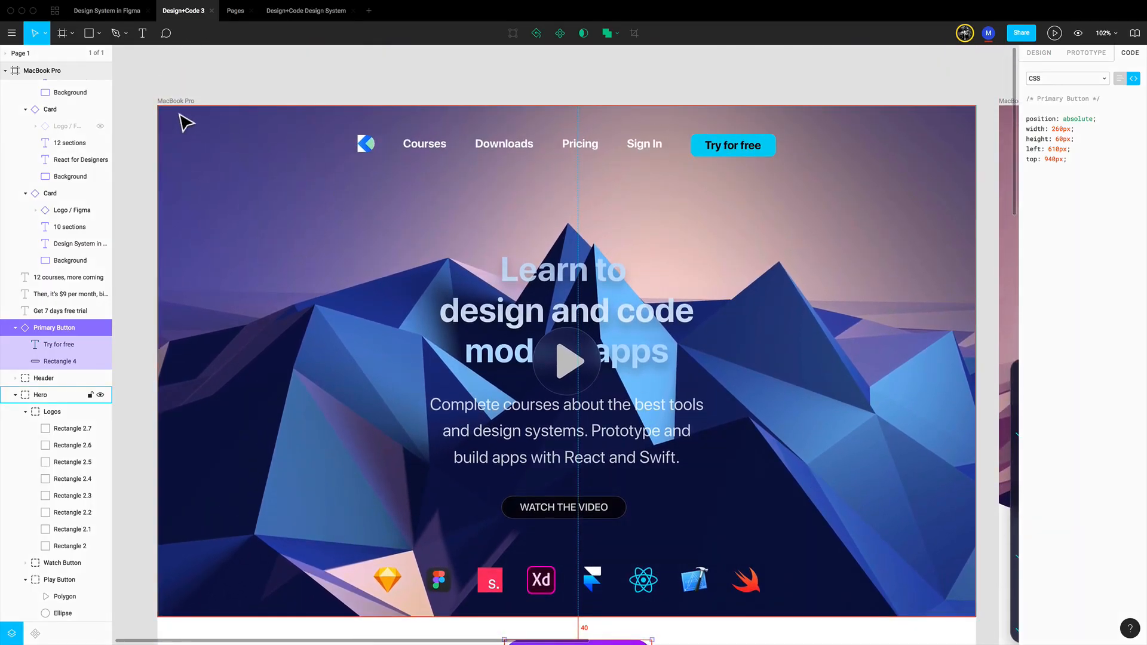
left_click(190, 84)
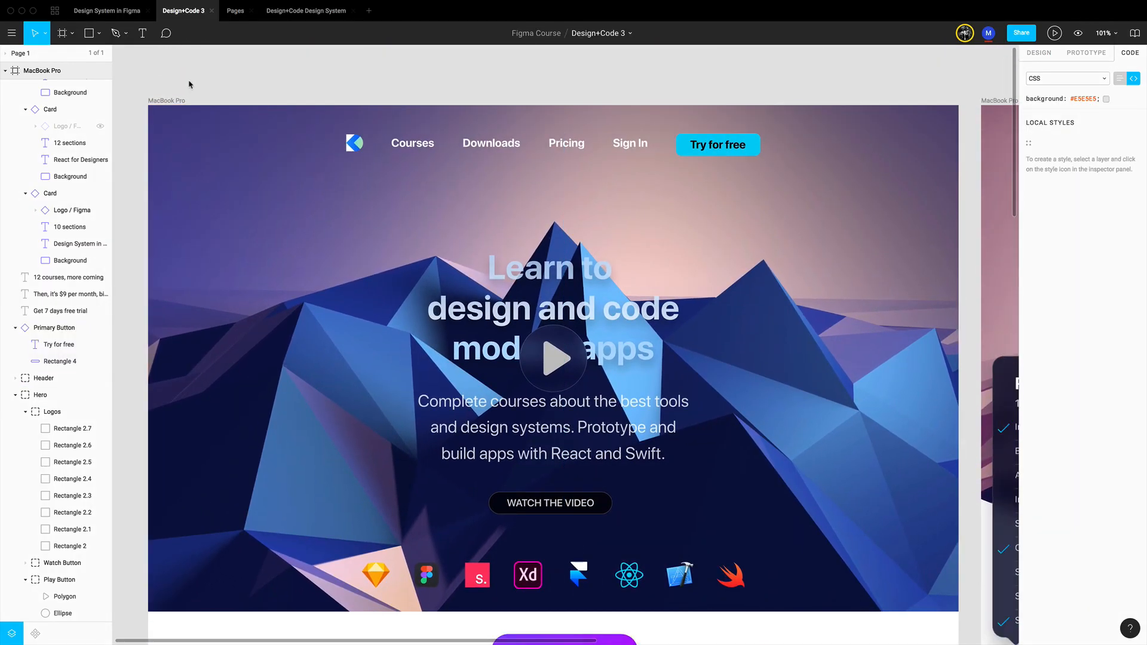
left_click(71, 35)
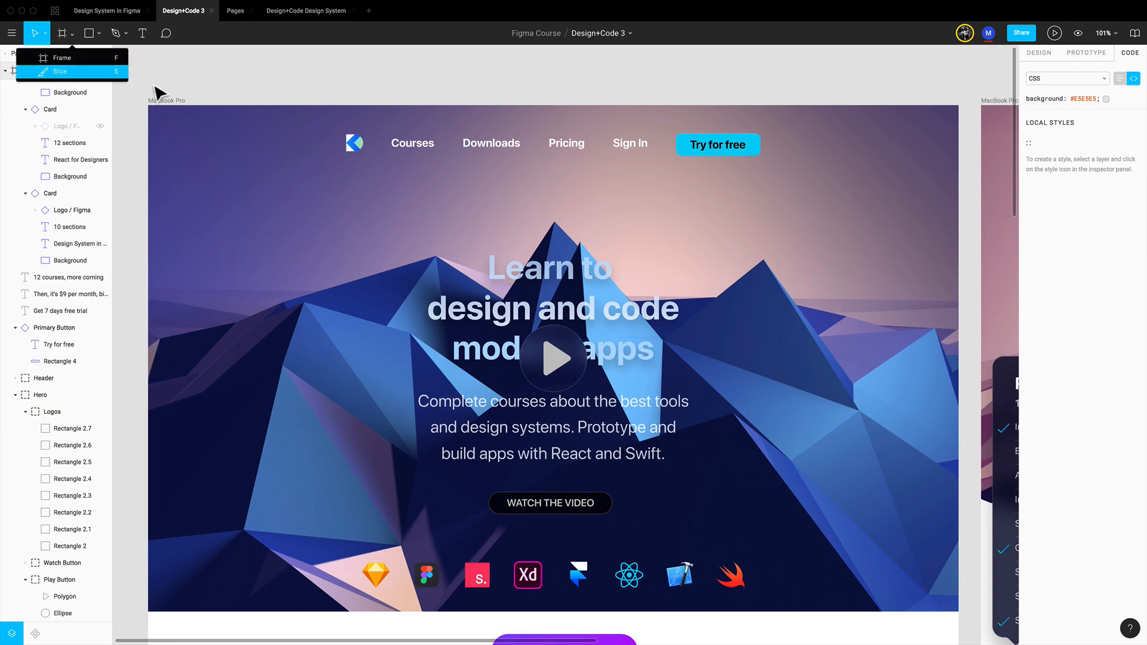
key("s")
left_click_drag(166, 124, 602, 385)
mouse_move(353, 255)
left_mouse_down()
mouse_move(418, 280)
mouse_move(407, 251)
mouse_move(342, 253)
mouse_move(353, 254)
left_mouse_up()
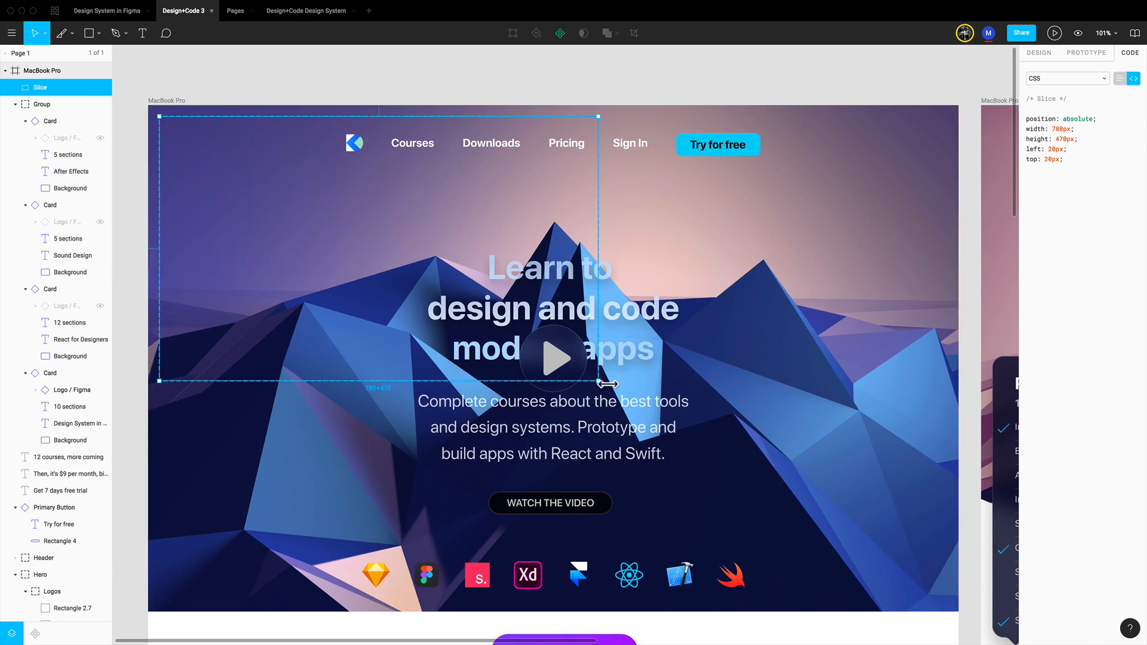
left_click_drag(598, 380, 793, 433)
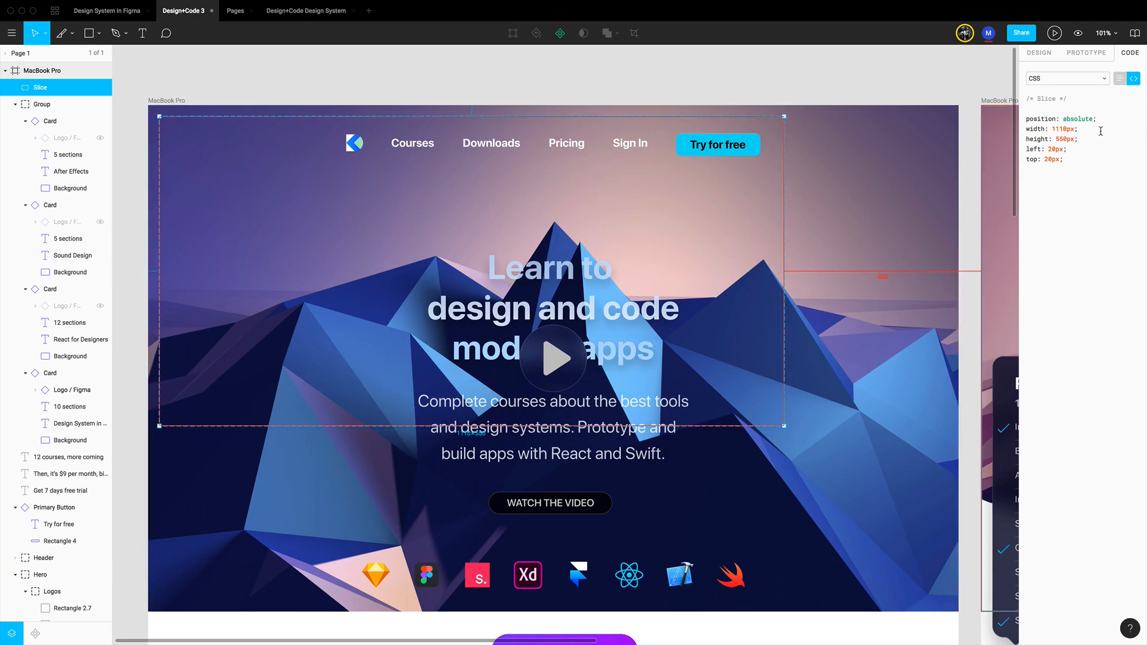
Step: Add an export setting to the slice with a 500w size and choose its file format
left_click(1039, 53)
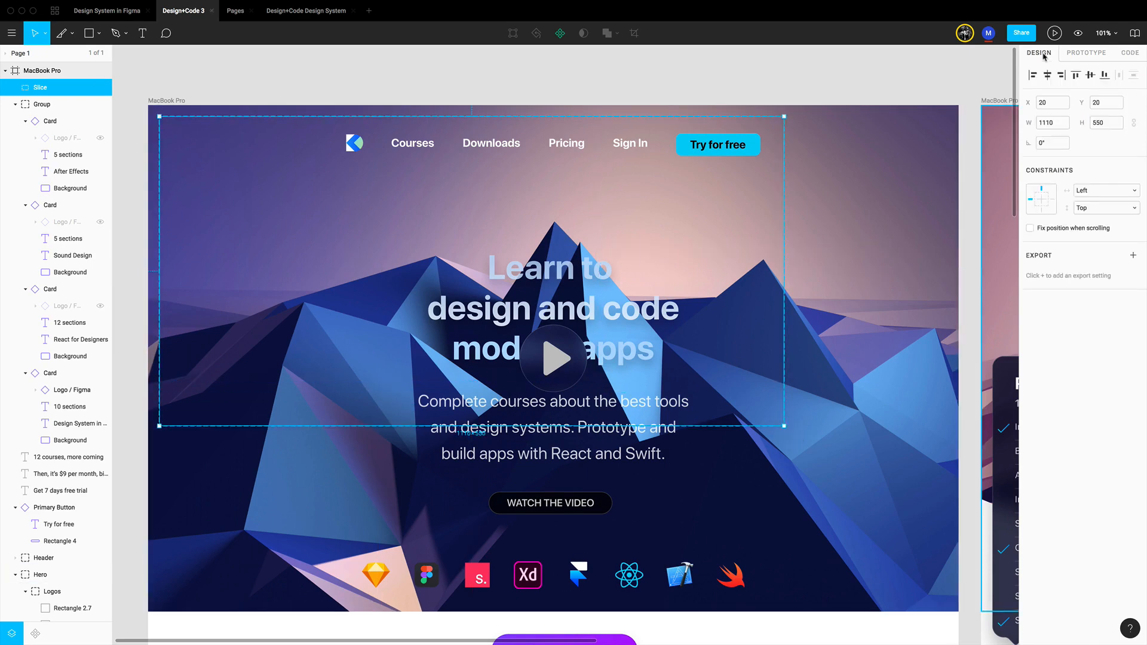
left_click(1132, 257)
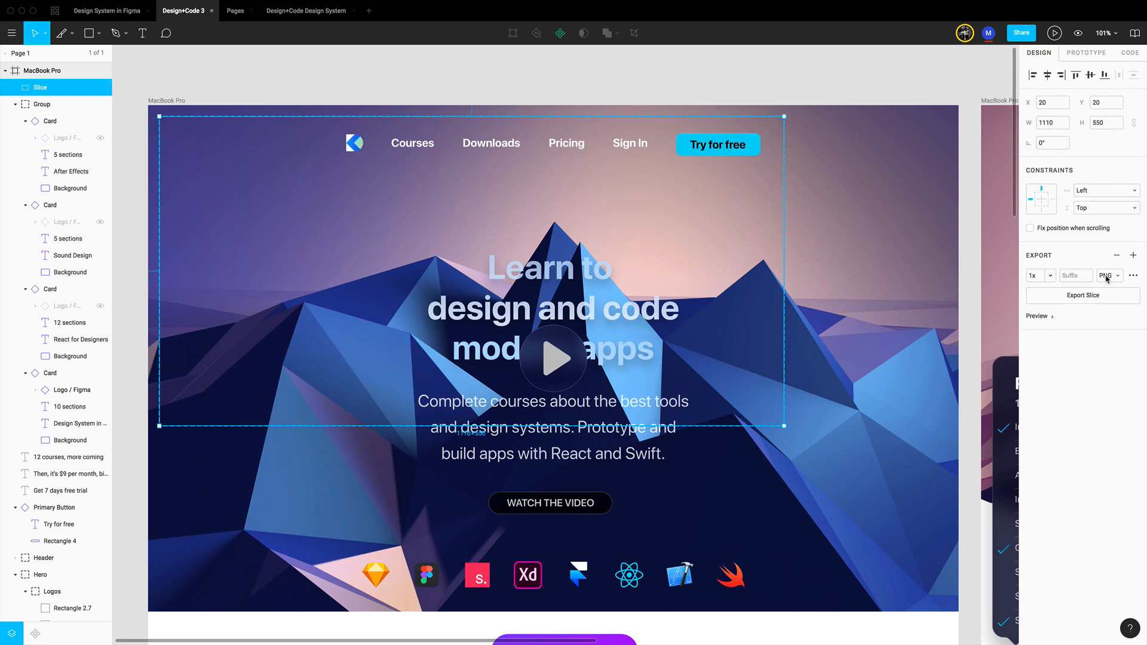
left_click(1107, 277)
left_click(1106, 287)
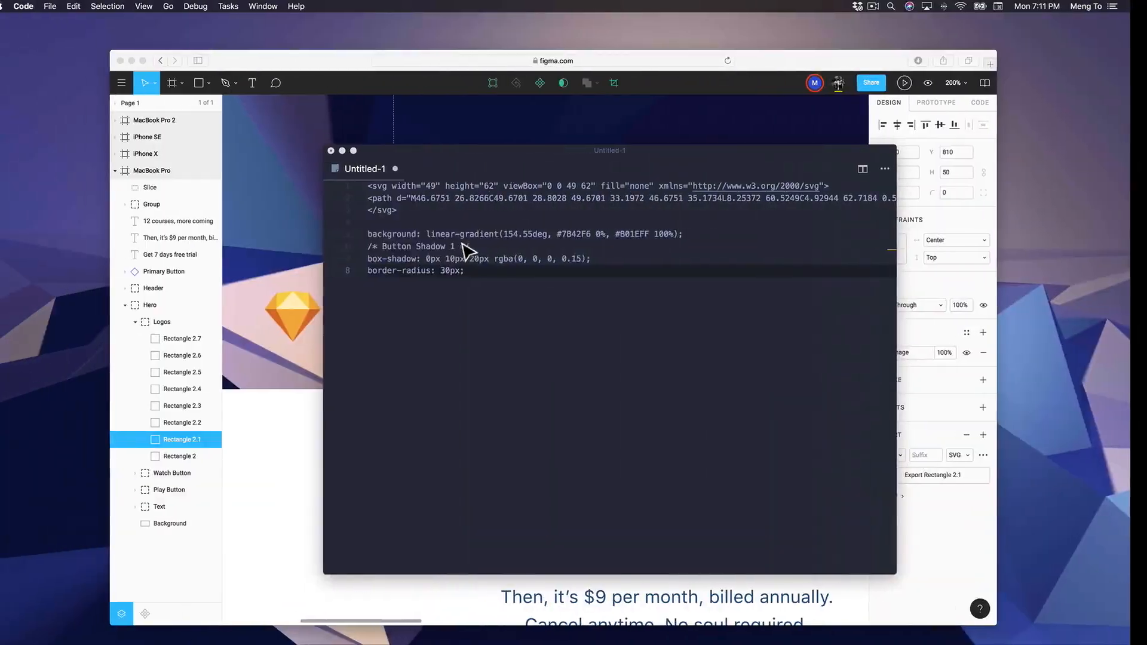
Step: In the Safari copy, select the slice in the MacBook Pro frame and export it
left_click(367, 67)
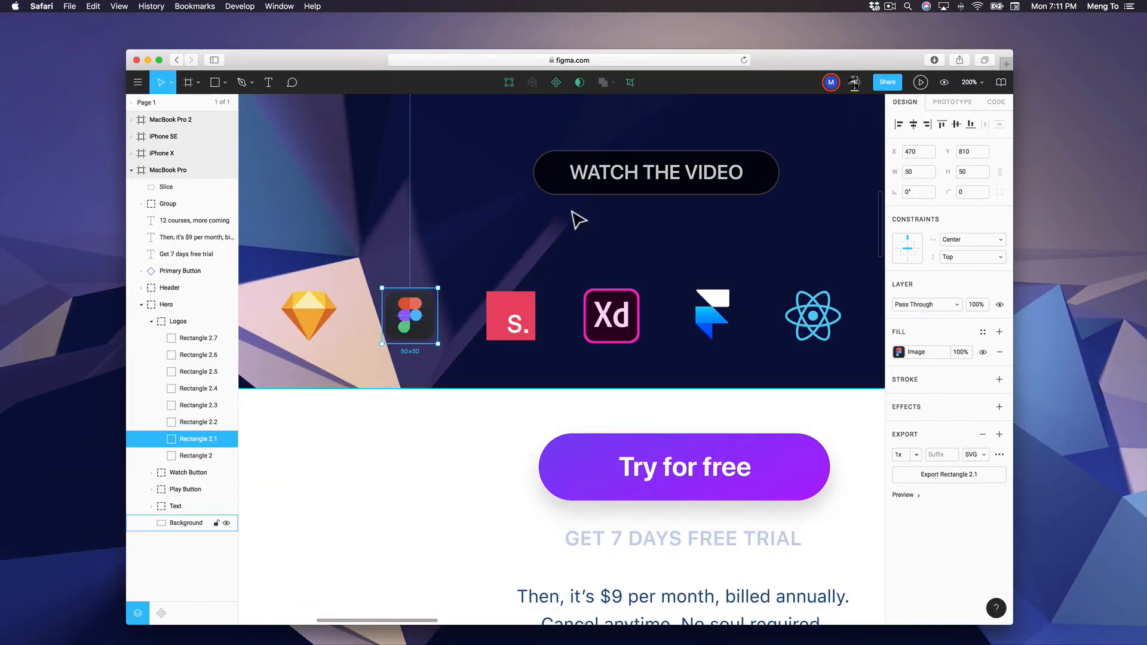
scroll(561, 239, "down", 6)
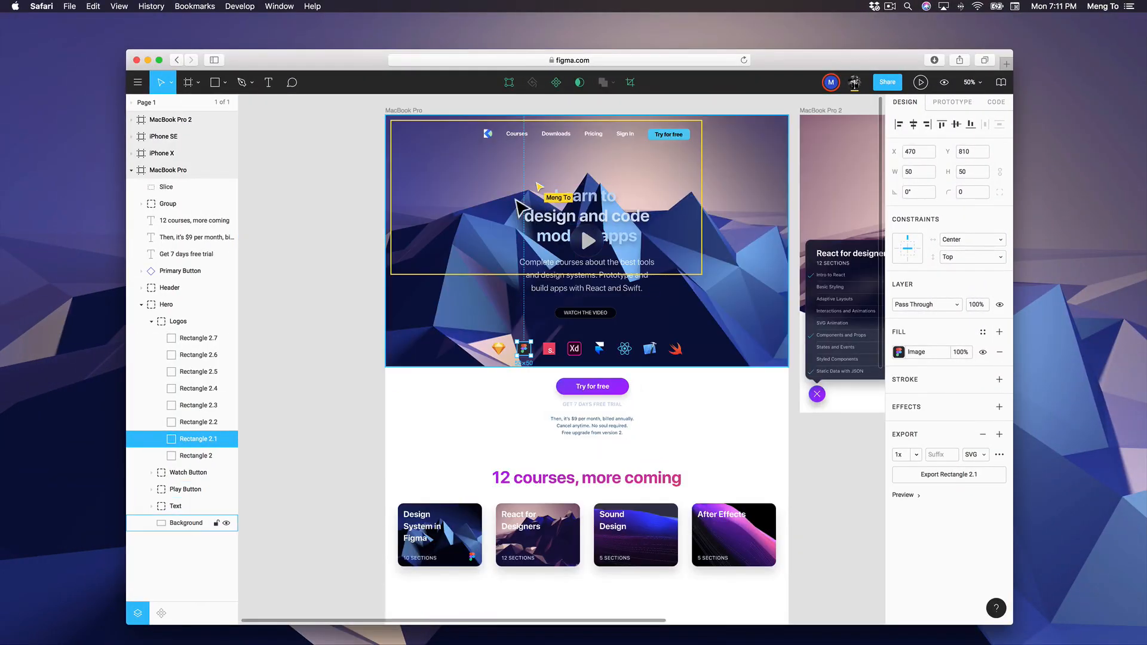
left_click(478, 193)
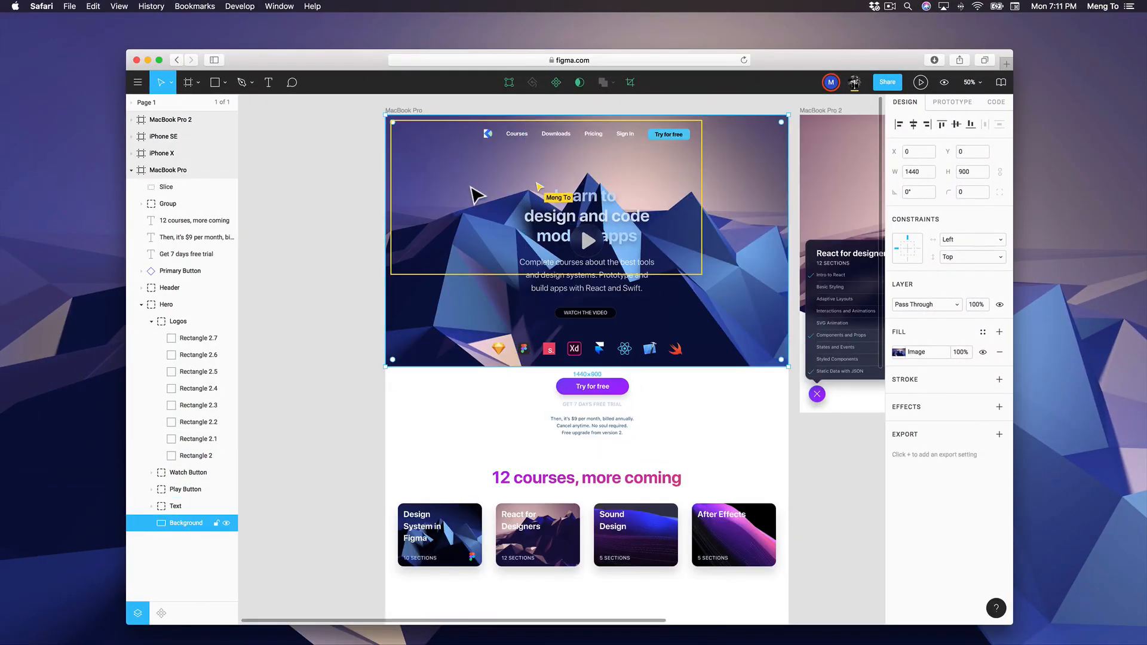
left_click(333, 212)
left_click(416, 131)
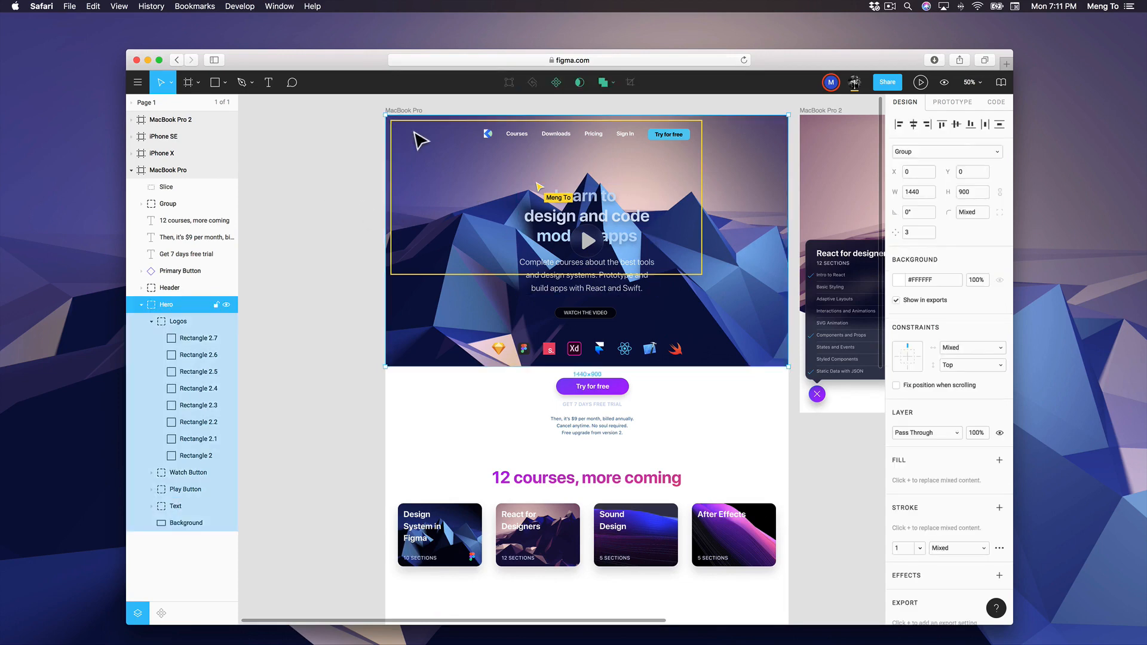
left_click(191, 187)
left_click(939, 344)
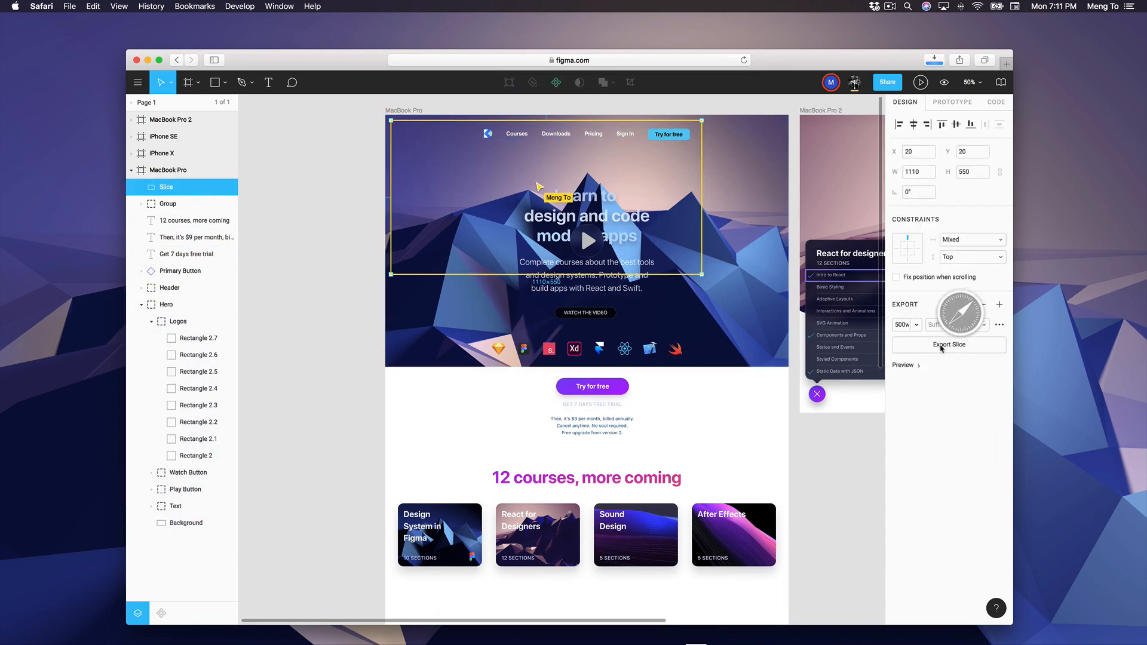
Step: Open the exported Slice.jpg from the Downloads folder and shrink its preview window to check the image
mouse_move(721, 644)
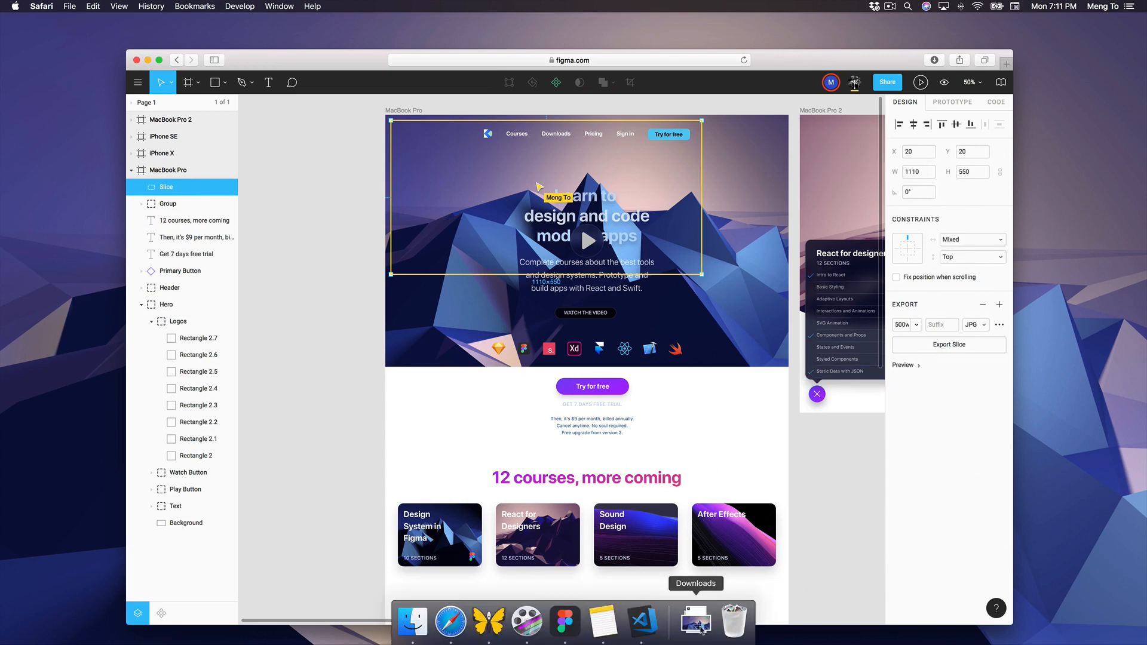
left_click(694, 622)
left_click(697, 576)
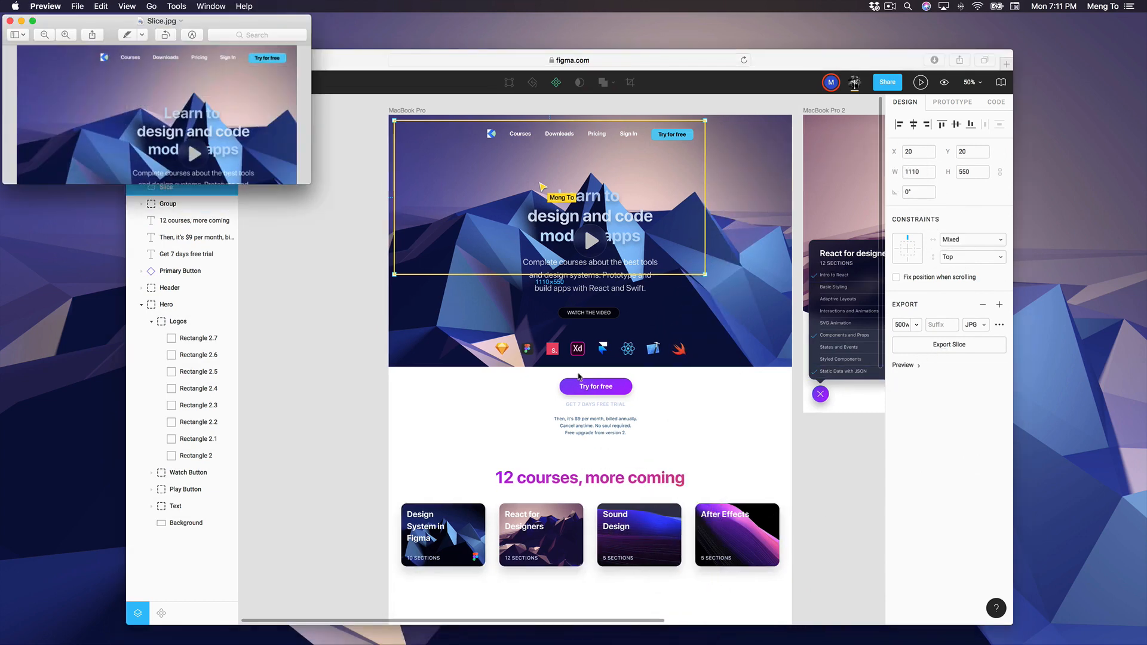
left_click_drag(308, 185, 219, 138)
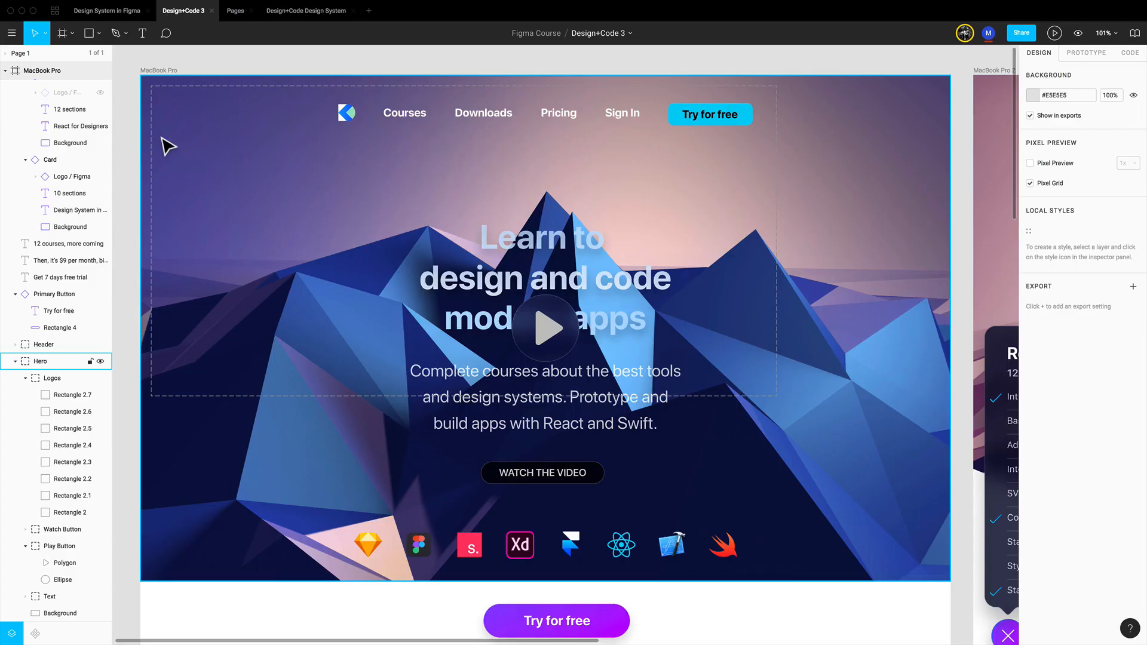
Step: Back in the Figma desktop app, delete the Slice layer from the MacBook Pro frame
scroll(60, 179, "up", 5)
scroll(132, 228, "up", 2)
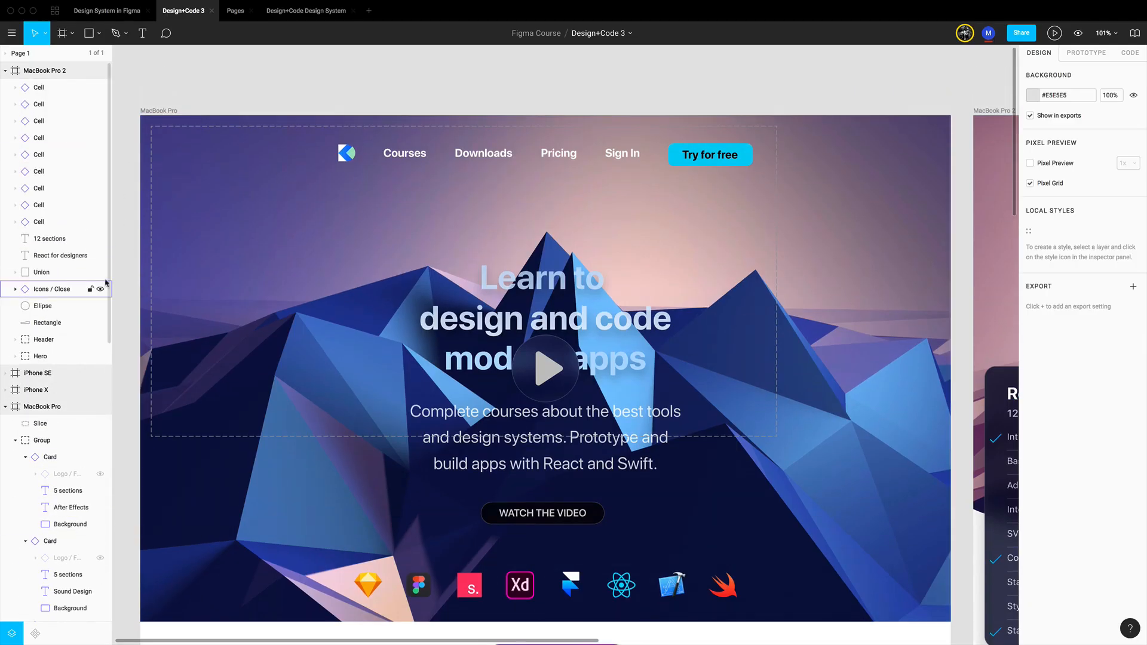
left_click(62, 426)
key("Delete")
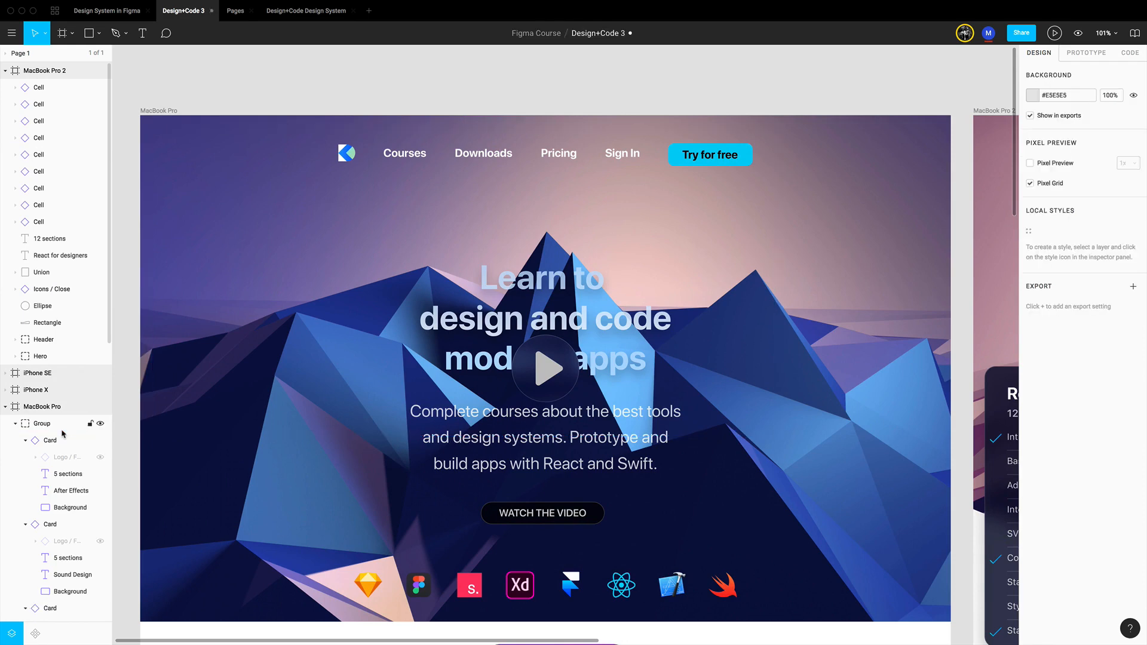
Step: Rename the MacBook Pro frame as Home
scroll(536, 306, "right", 15)
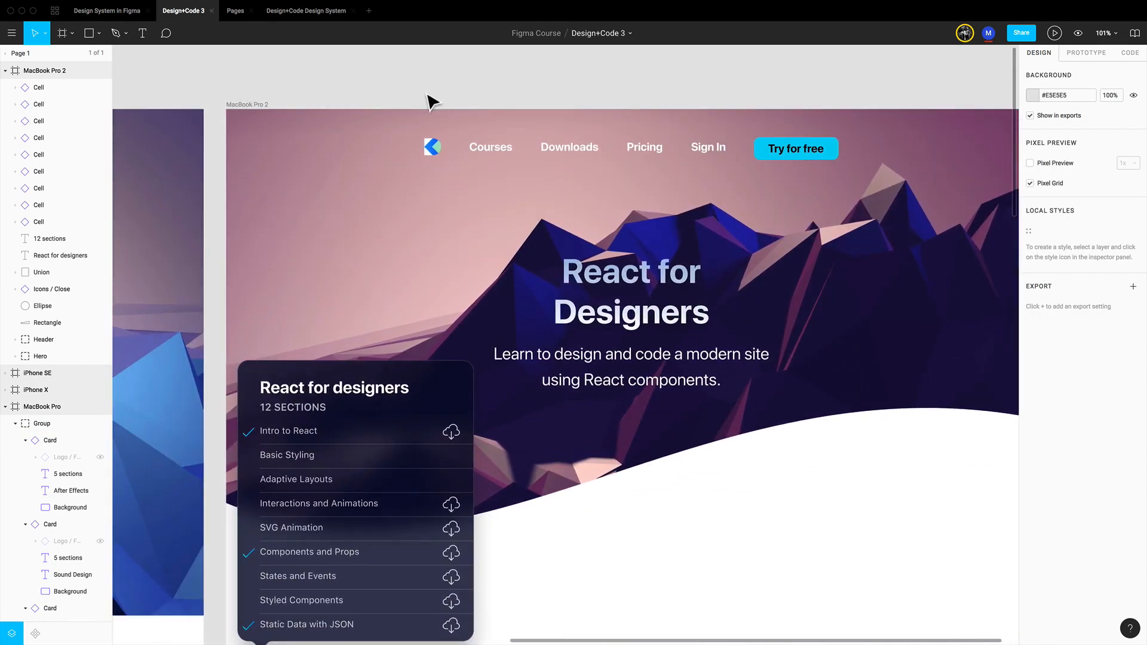
scroll(429, 101, "left", 15)
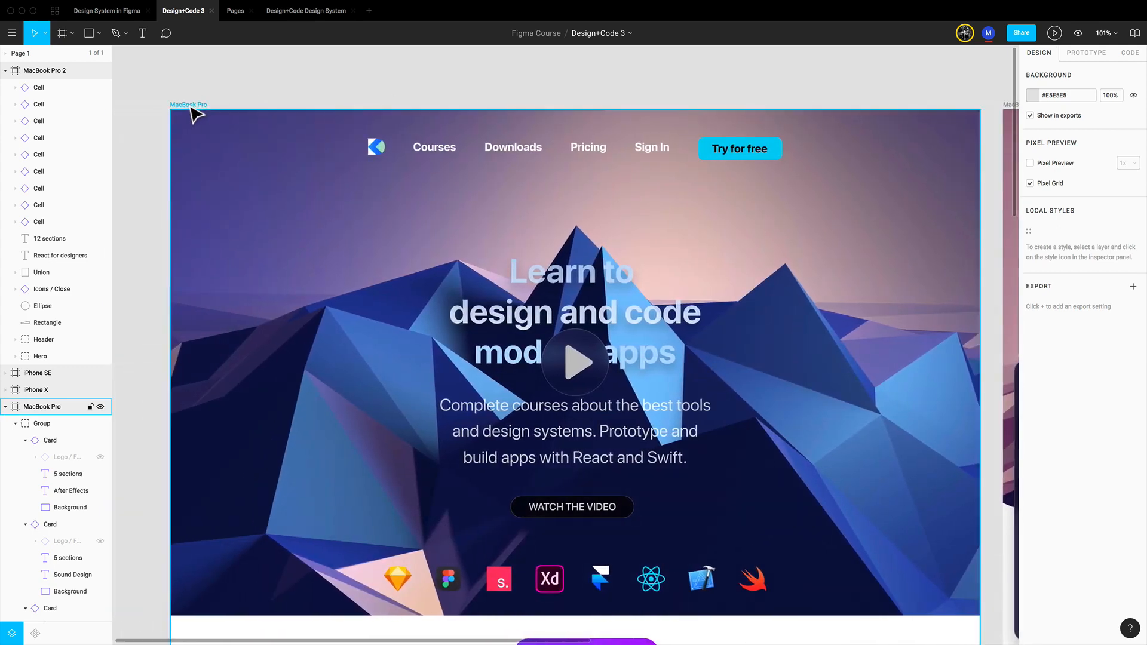
left_click(191, 108)
double_click(59, 407)
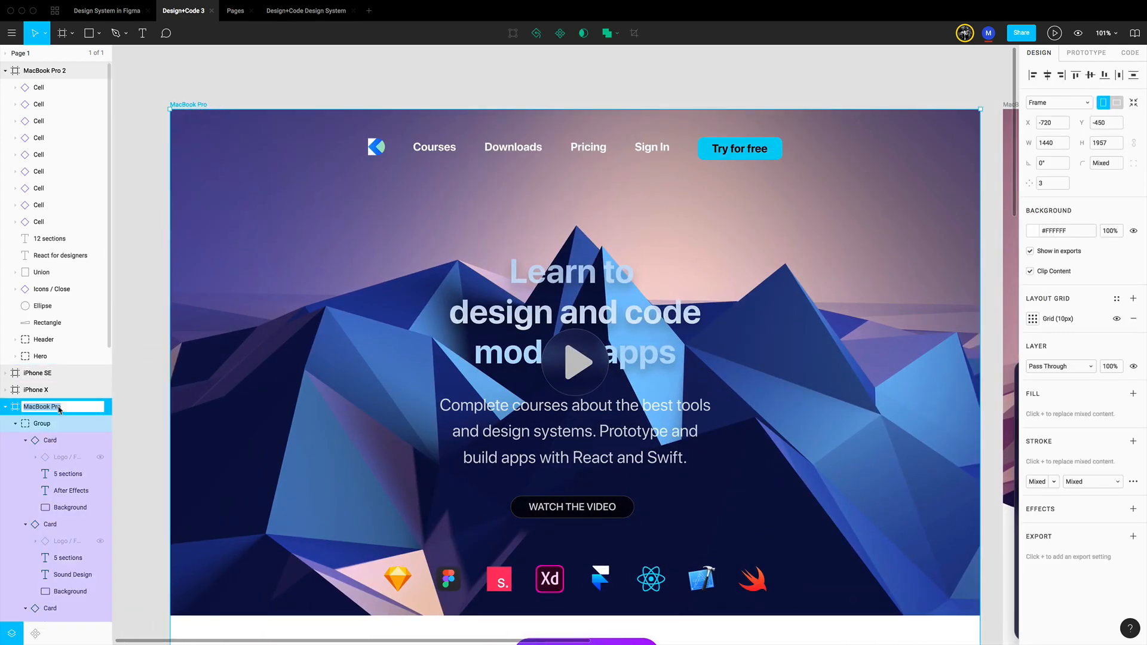
type("Home")
key("Return")
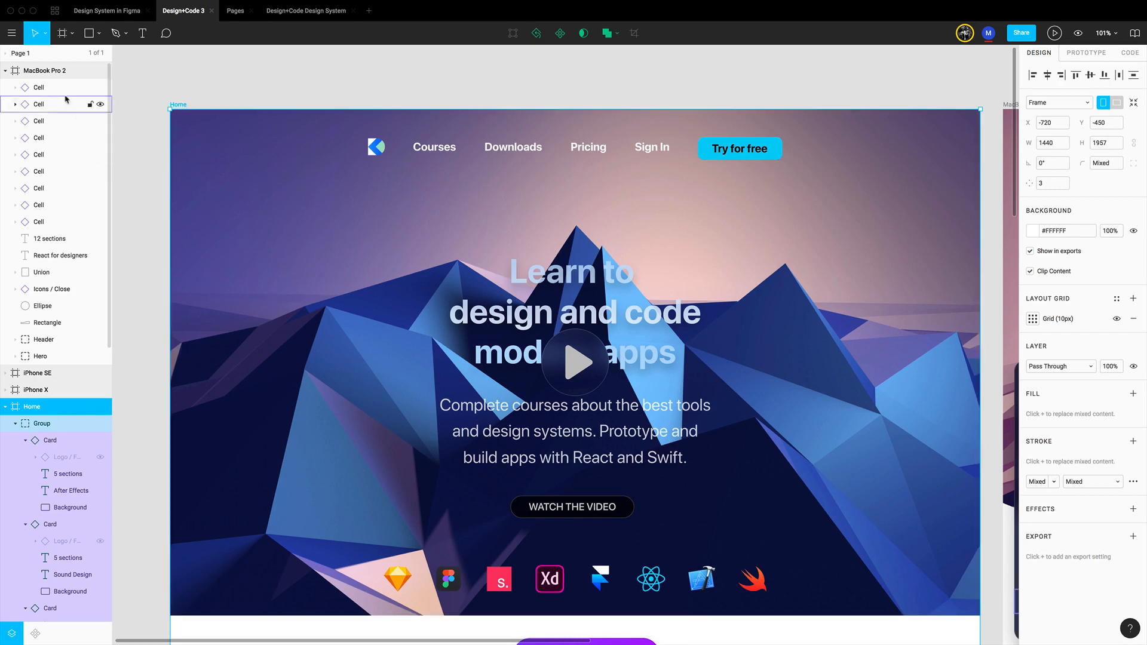
Step: Rename the MacBook Pro 2 frame as Article
left_click(51, 73)
double_click(50, 73)
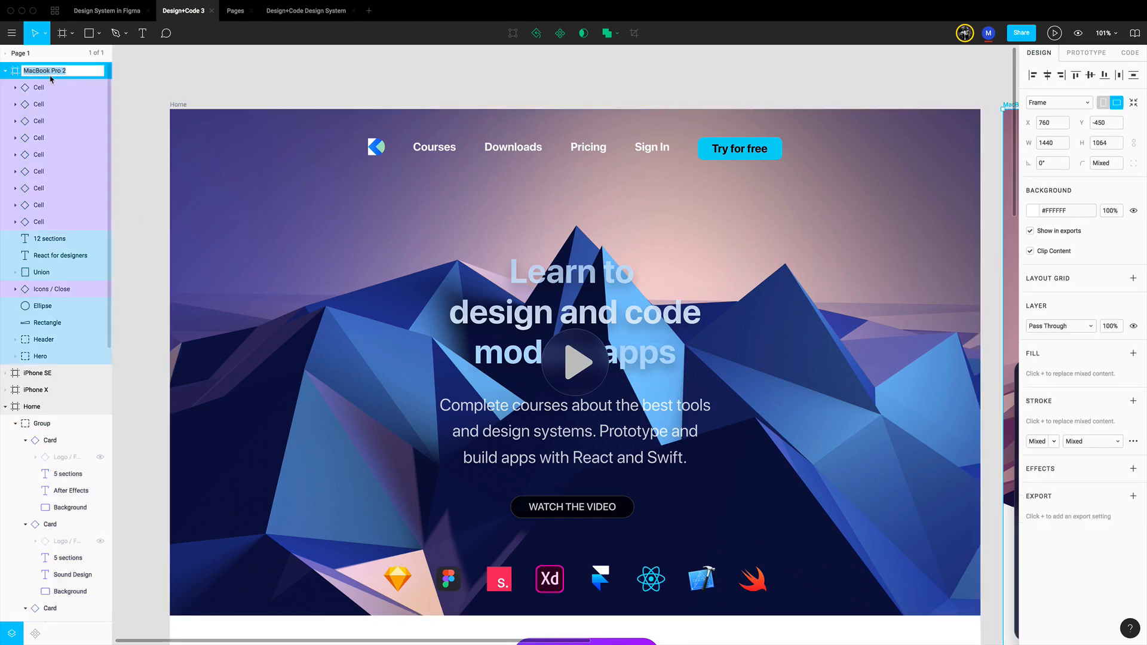
type("Article")
key("Return")
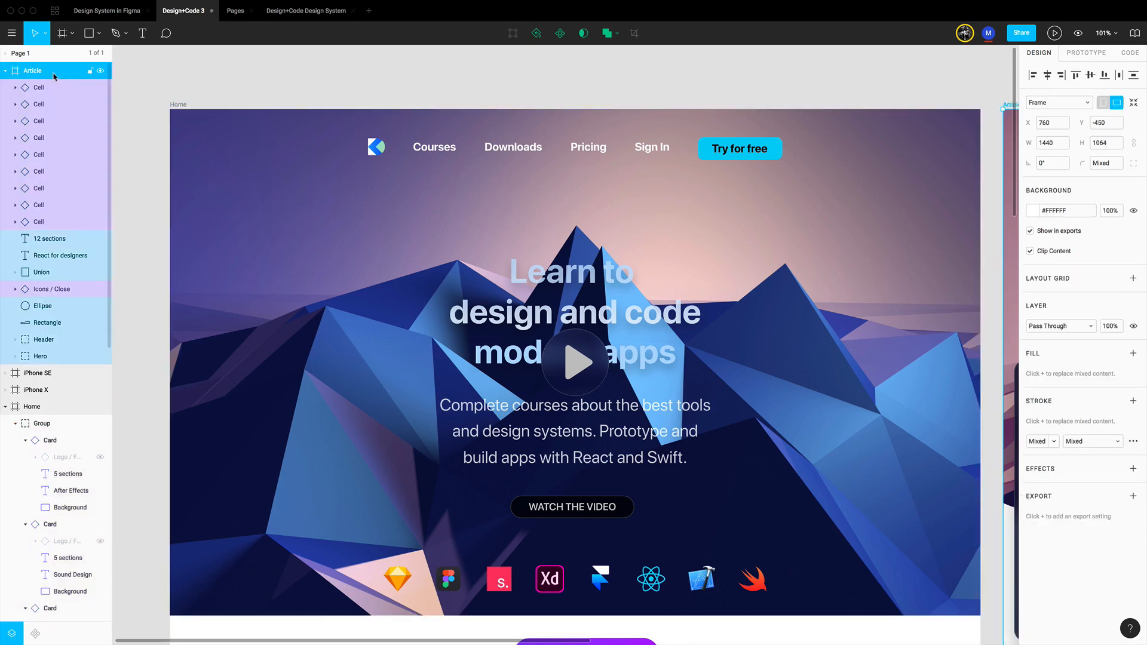
Step: Duplicate the Article frame and rename the copy as Courses
scroll(706, 221, "right", 14)
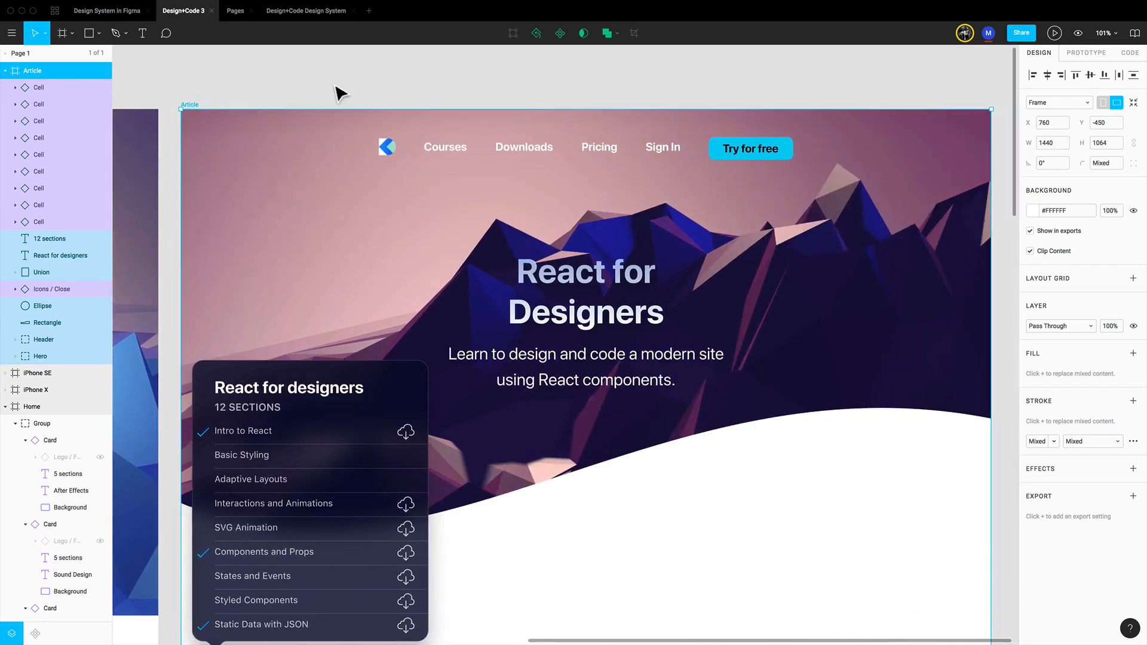
left_click(338, 93)
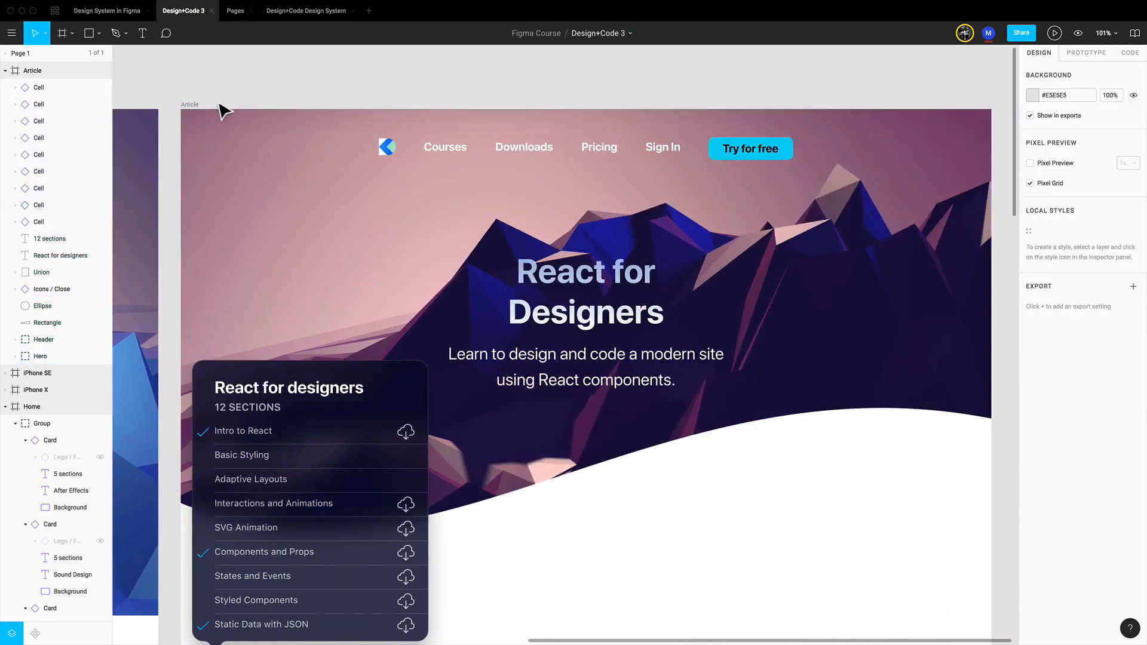
left_click(200, 106)
key("super+d")
key("shift+2")
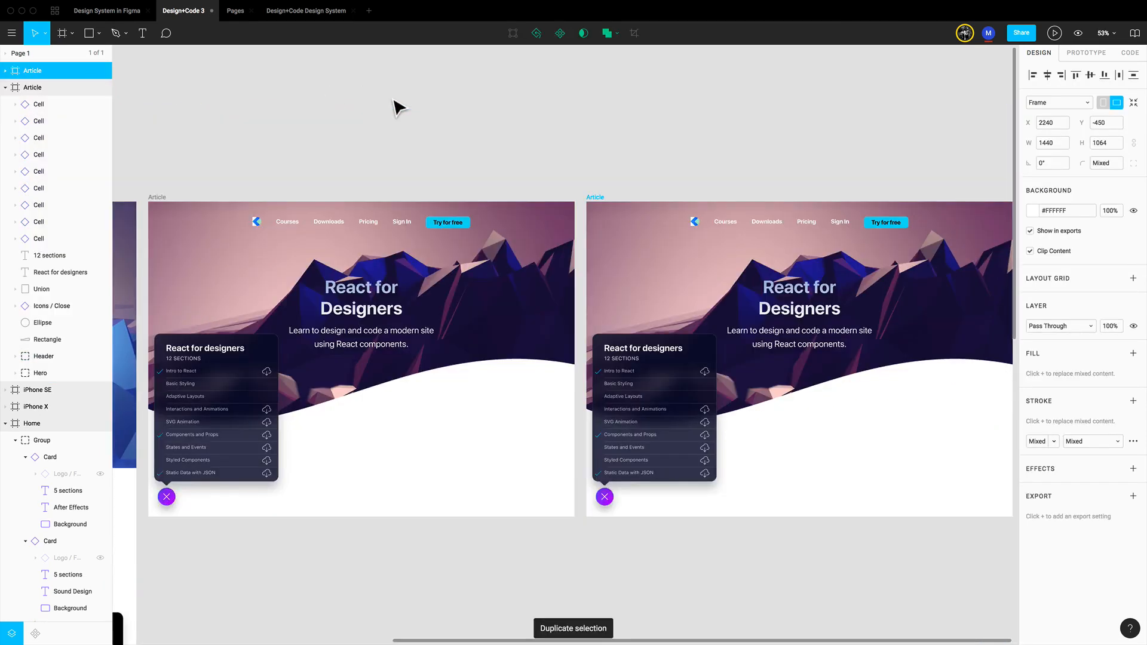
double_click(42, 73)
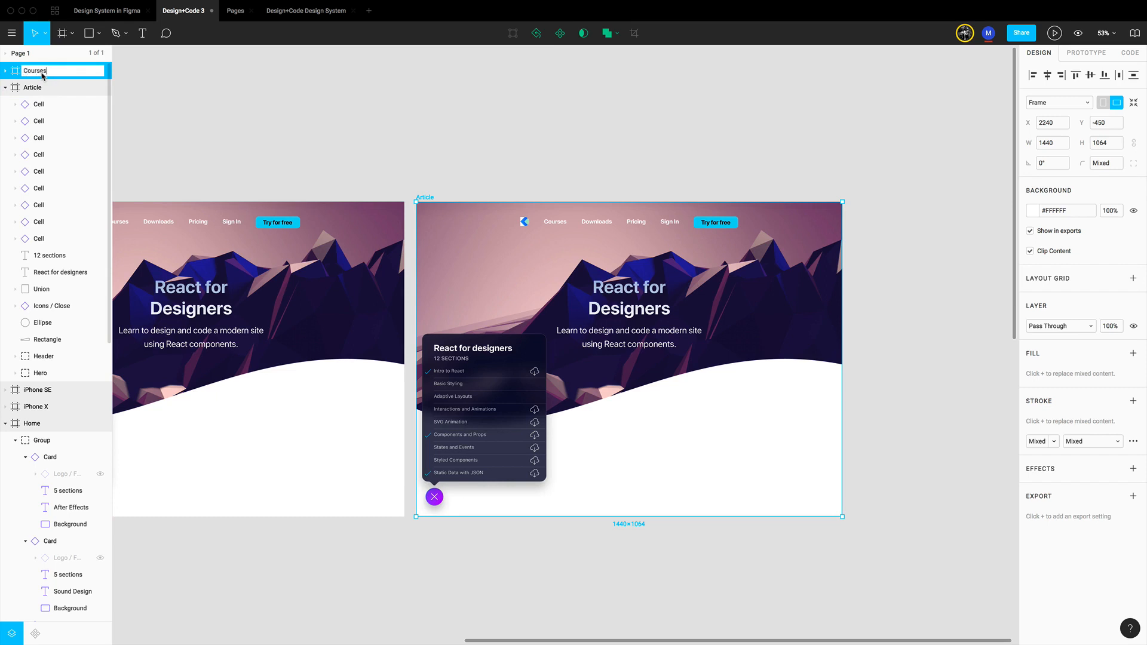
key("Return")
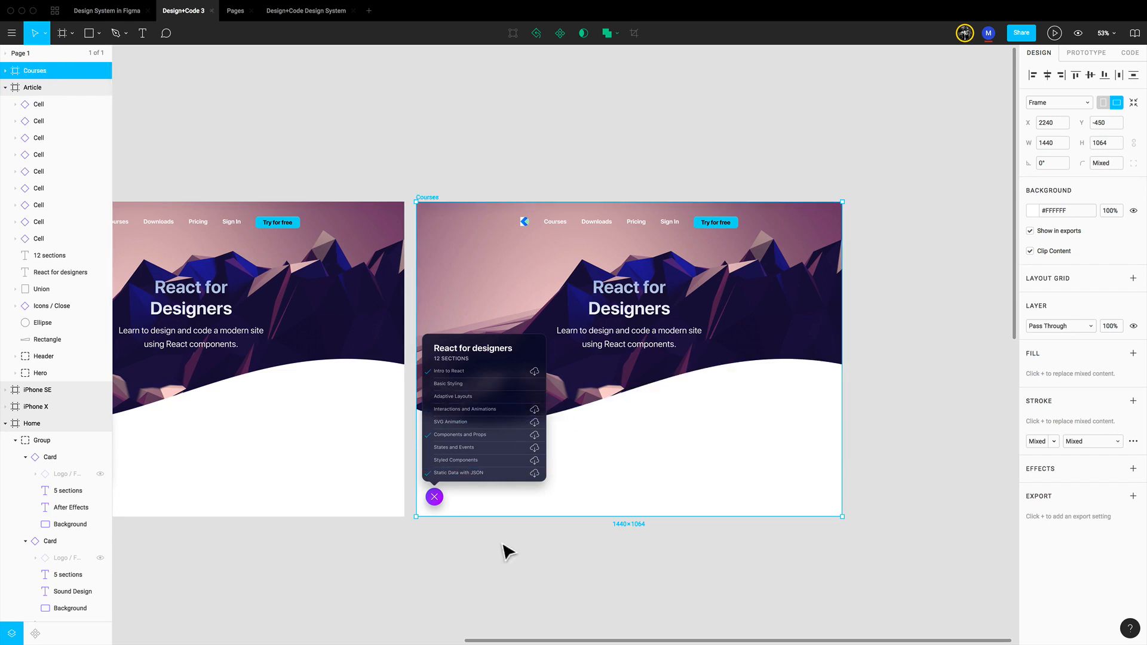
Step: Delete the sections popup from the Courses frame, including its cells, titles, Union shape, close icon and purple ellipse
left_click(435, 496)
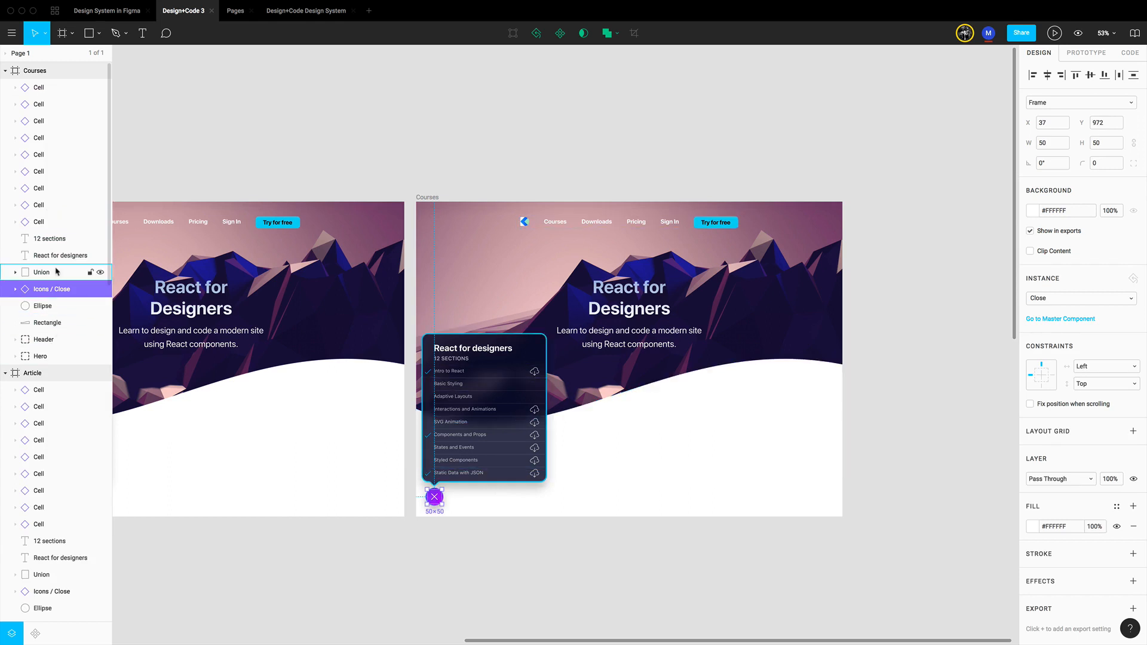
left_click(45, 88)
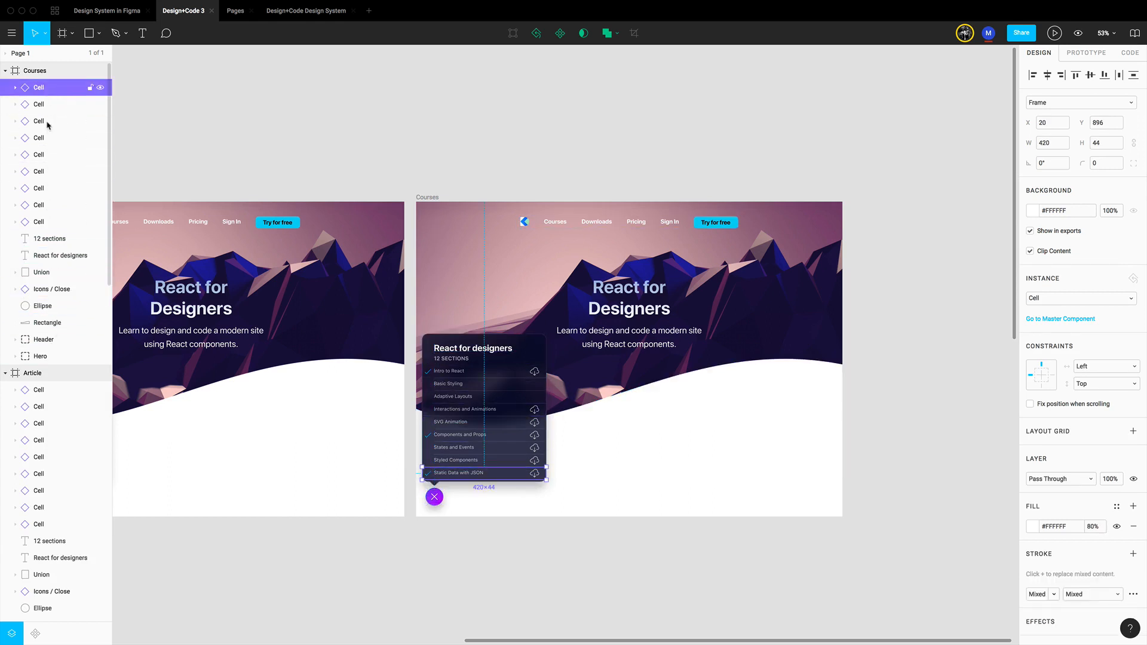
left_click(48, 267, "shift")
left_click(43, 291, "shift")
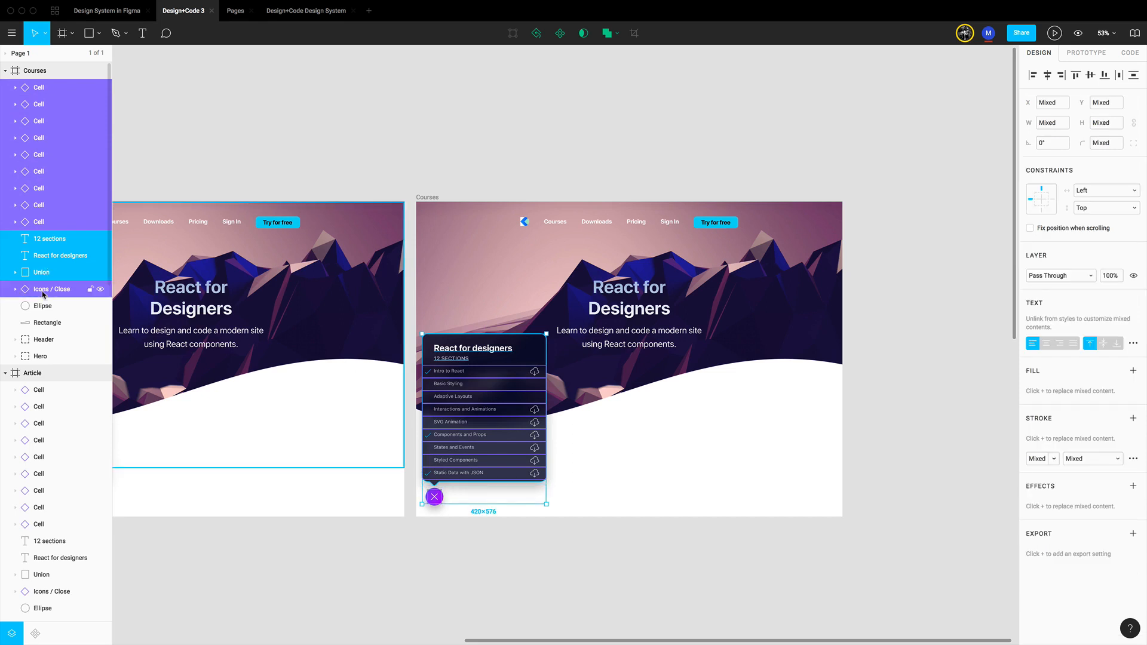
key("Delete")
left_click(42, 88)
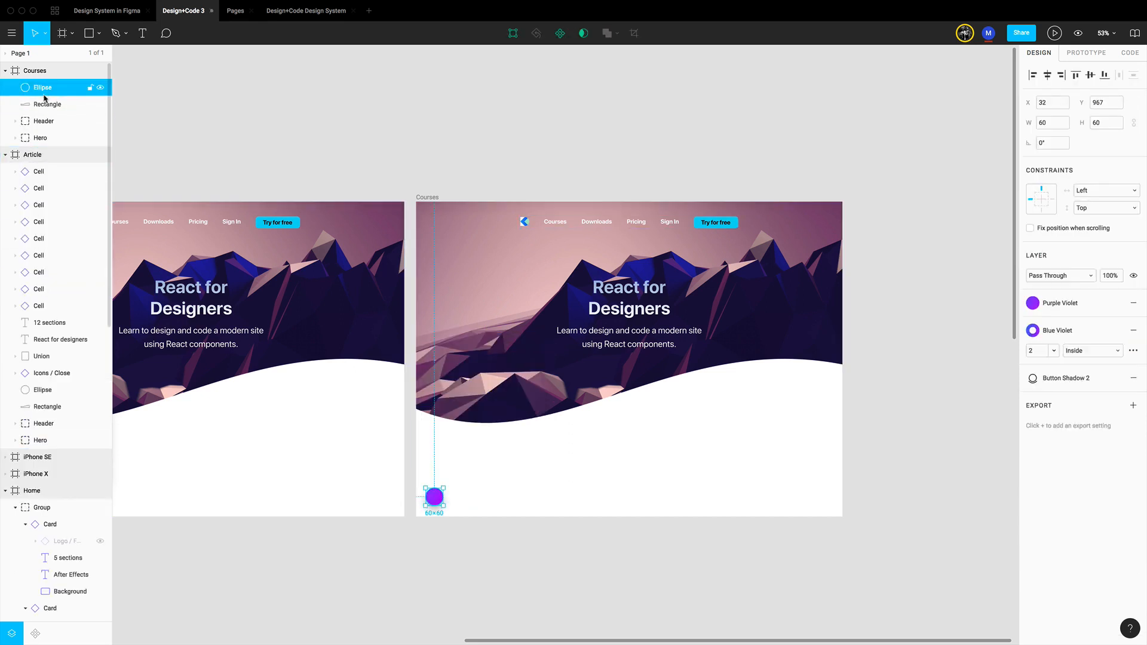
key("Delete")
Step: Switch the Courses hero's Background layer from the Background 3 style to the dark blue mountain image style
scroll(675, 390, "right", 5)
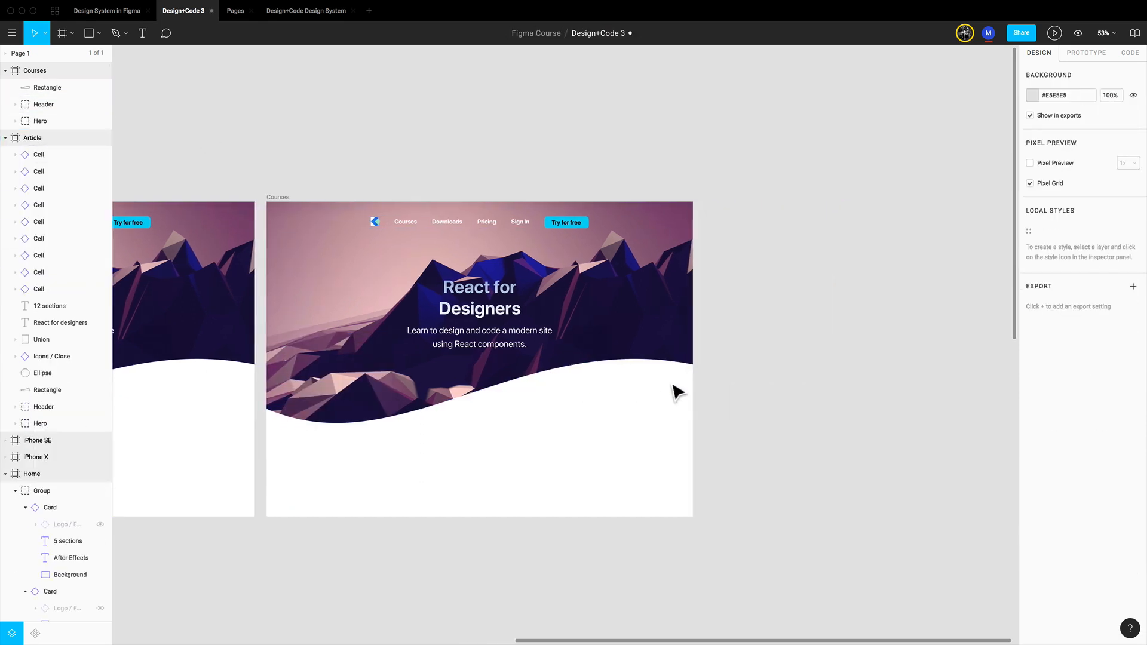
scroll(675, 390, "up", 5)
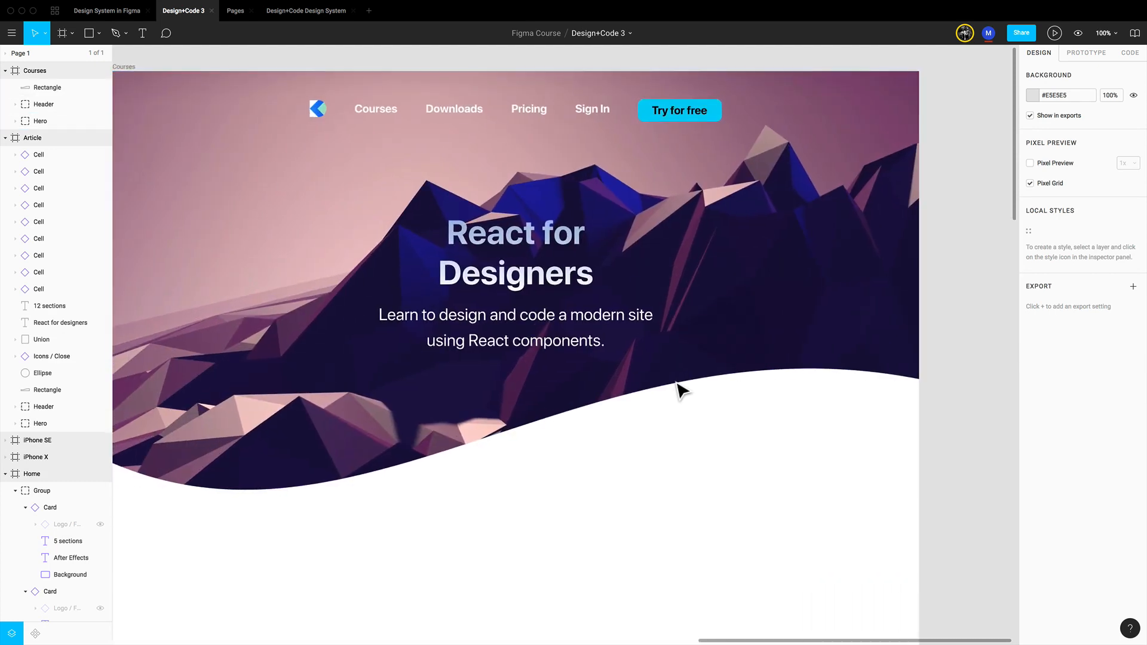
double_click(333, 289)
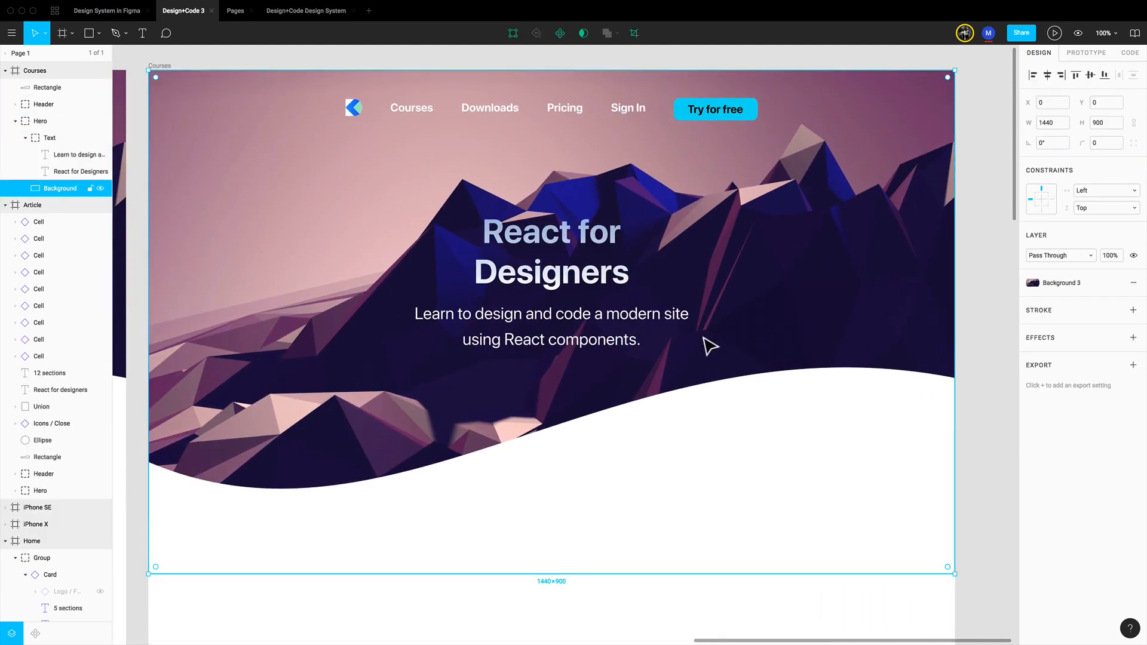
left_click(1049, 285)
left_click(1091, 379)
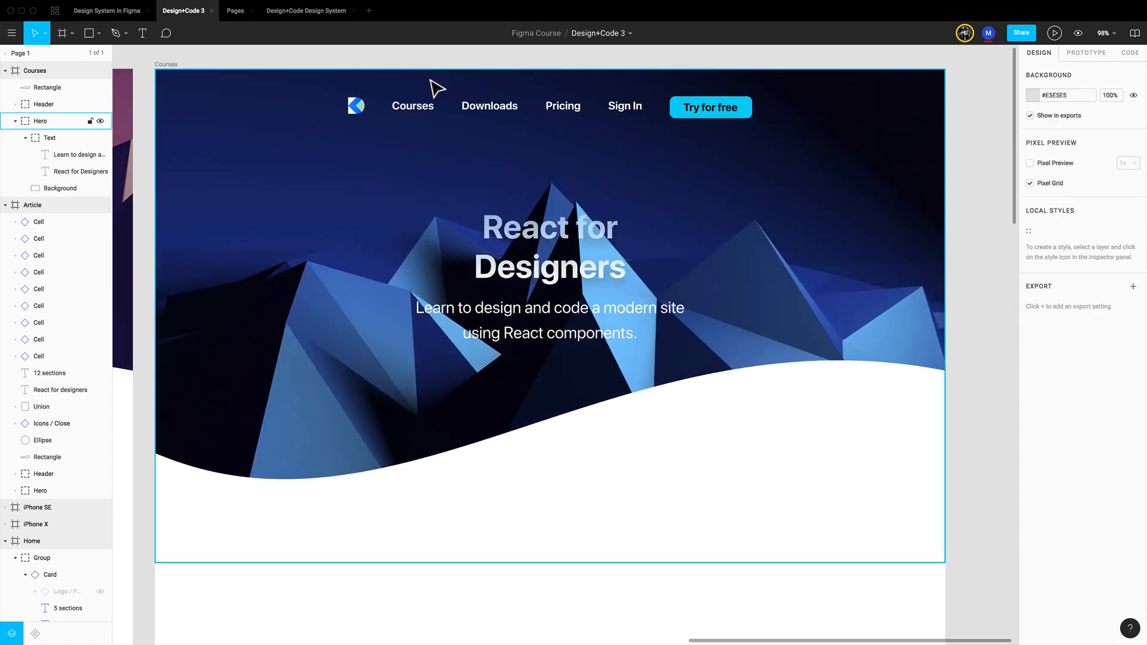
Step: Left-align the Courses hero's title and description text and move both to X 200
left_click(538, 272)
left_click(527, 335, "shift")
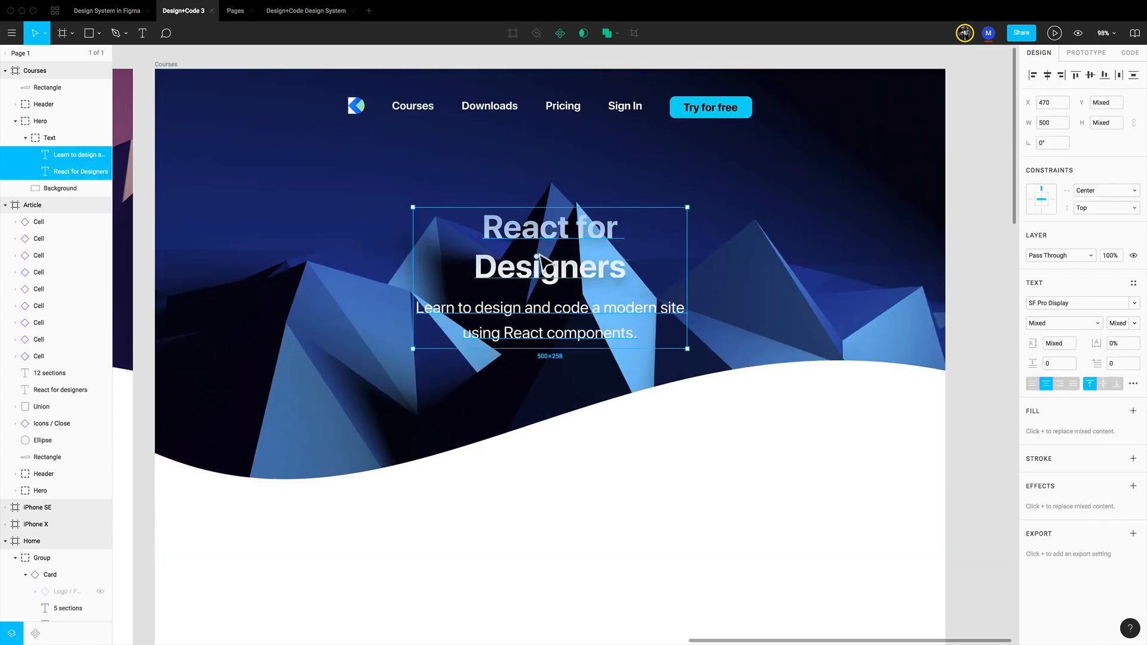
left_click(1032, 383)
left_click_drag(456, 264, 302, 263)
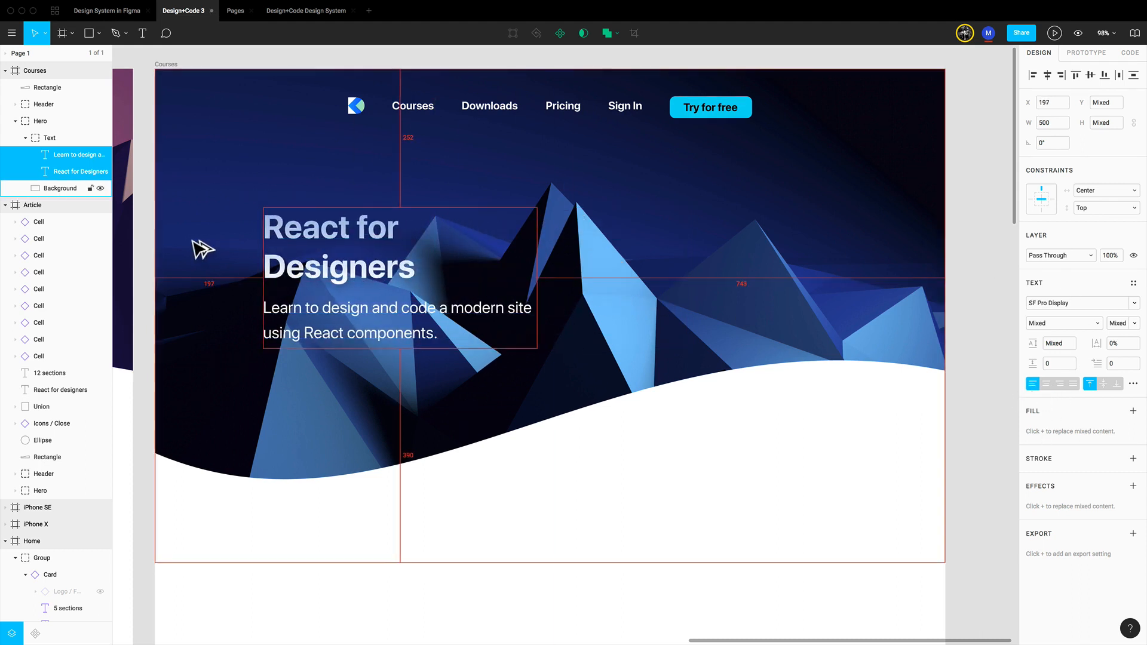
key("Right")
key("Right")
key("Right")
key("Right")
key("Right")
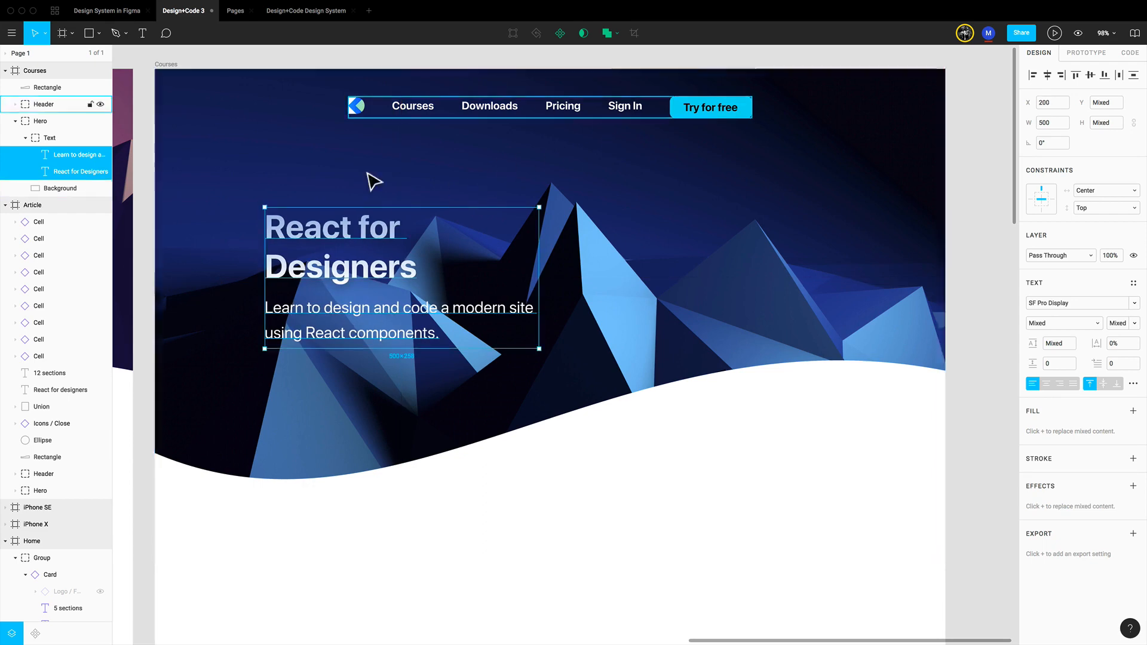
key("Escape")
Step: Try Heading 4 (24) on the Courses hero description, and settle on the Large Text (24) style
left_click(373, 328, "super")
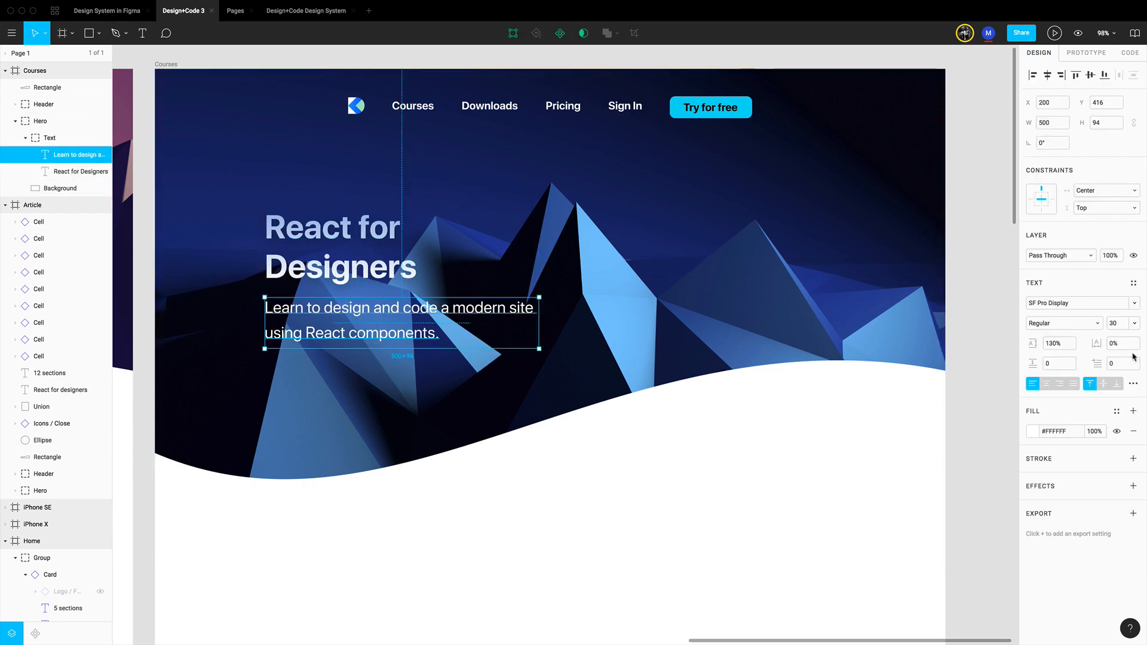
left_click(1133, 284)
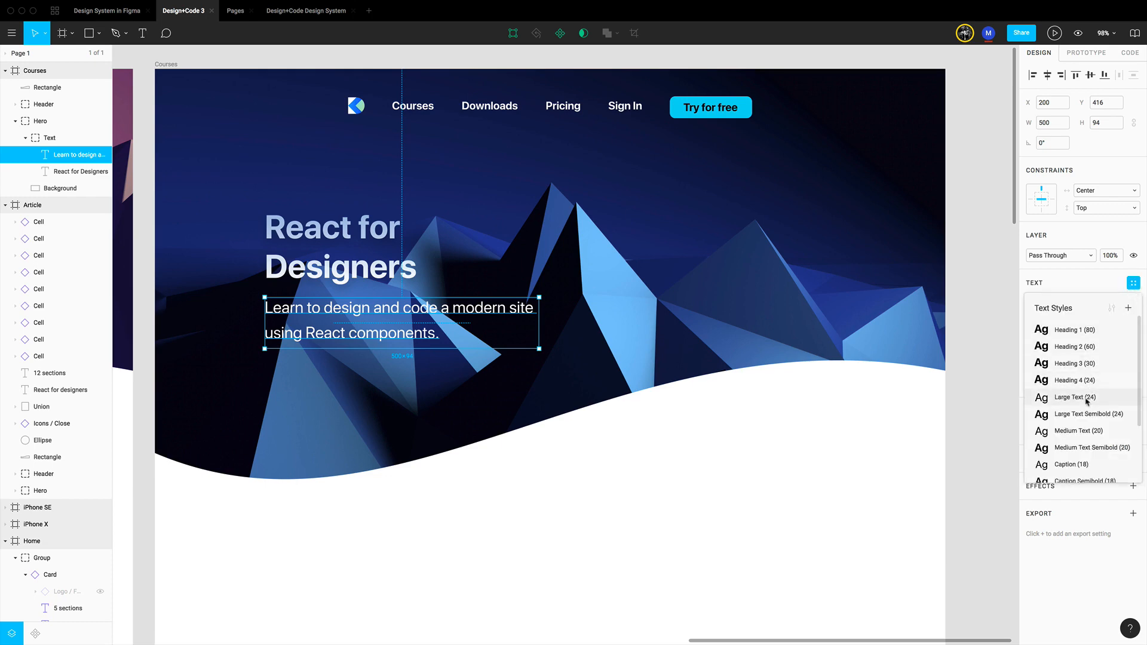
left_click(1090, 380)
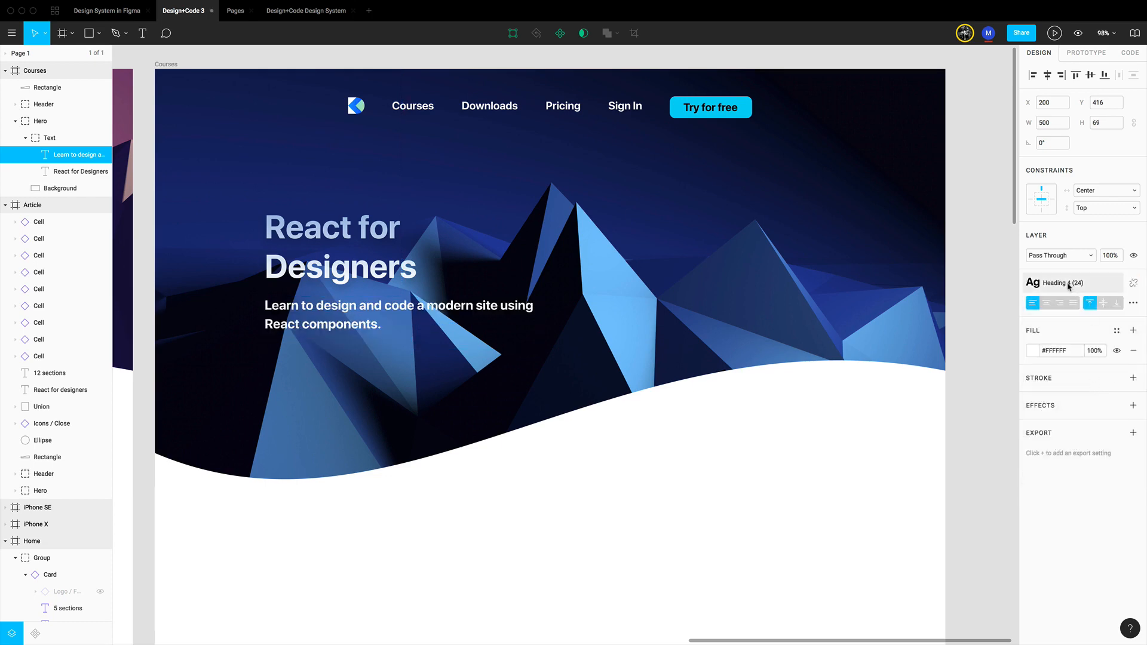
left_click(1133, 284)
left_click(1082, 398)
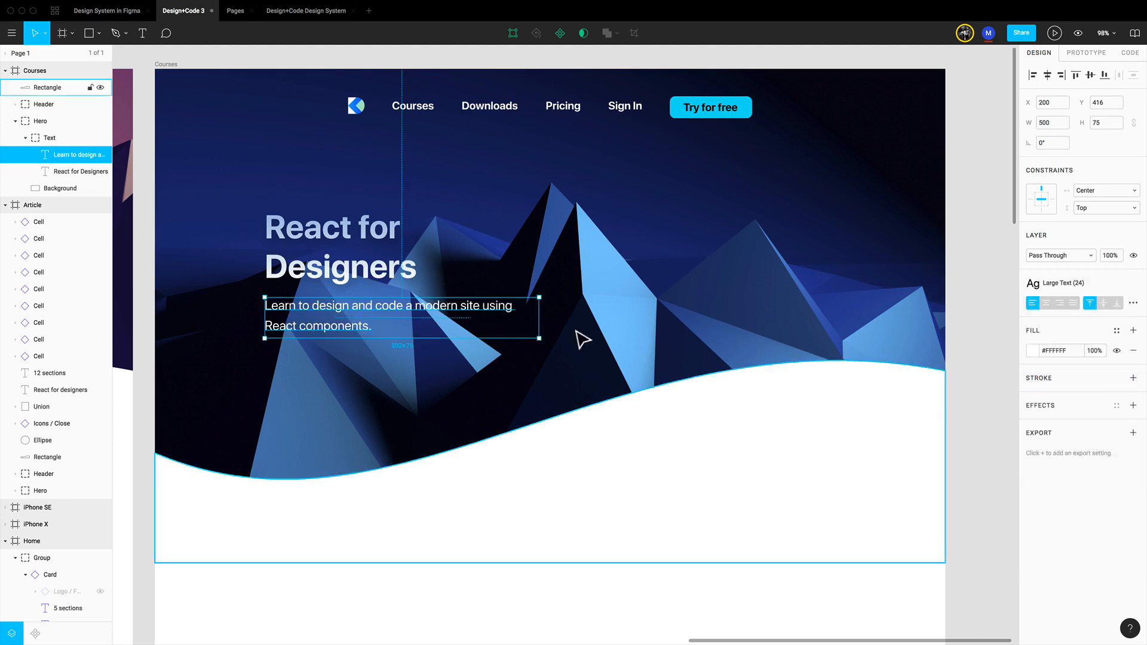
Step: Replace the Courses hero description with the copied paragraph beginning "Learn how to build a modern site using React"
double_click(423, 313)
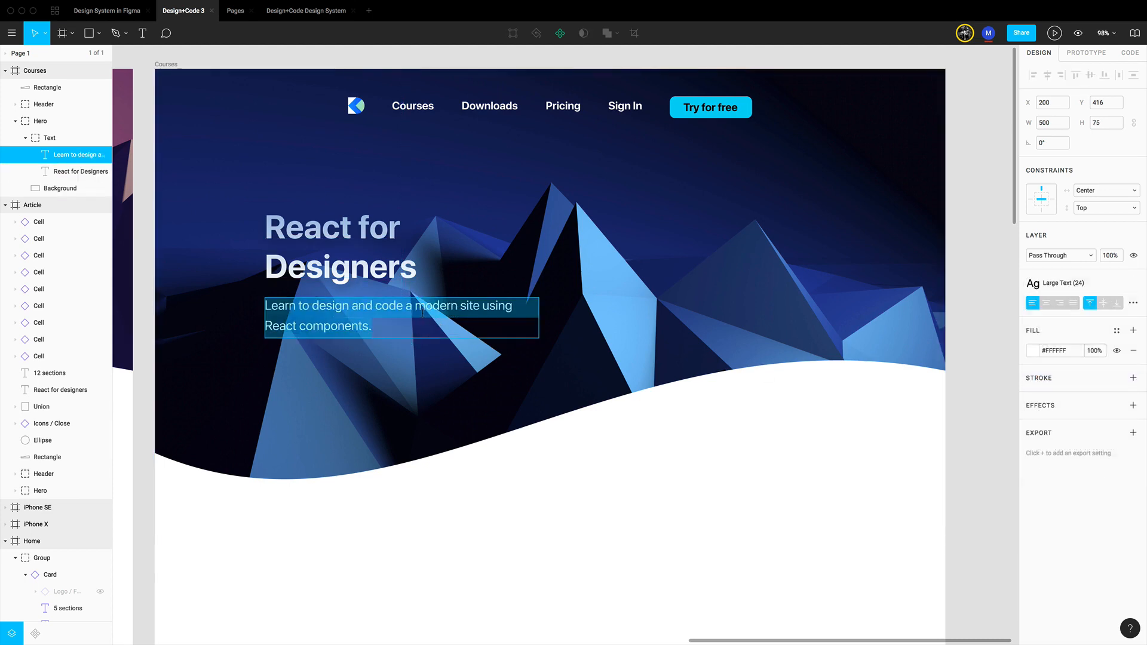
key("super+v")
key("Escape")
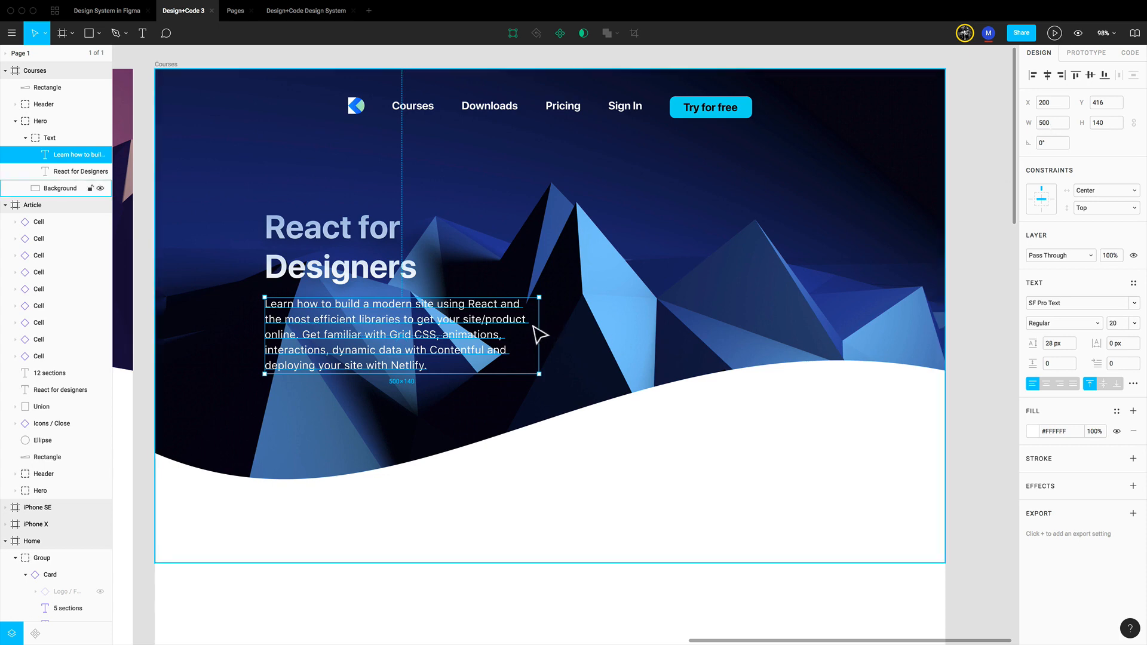
left_click(421, 286)
left_click(403, 342)
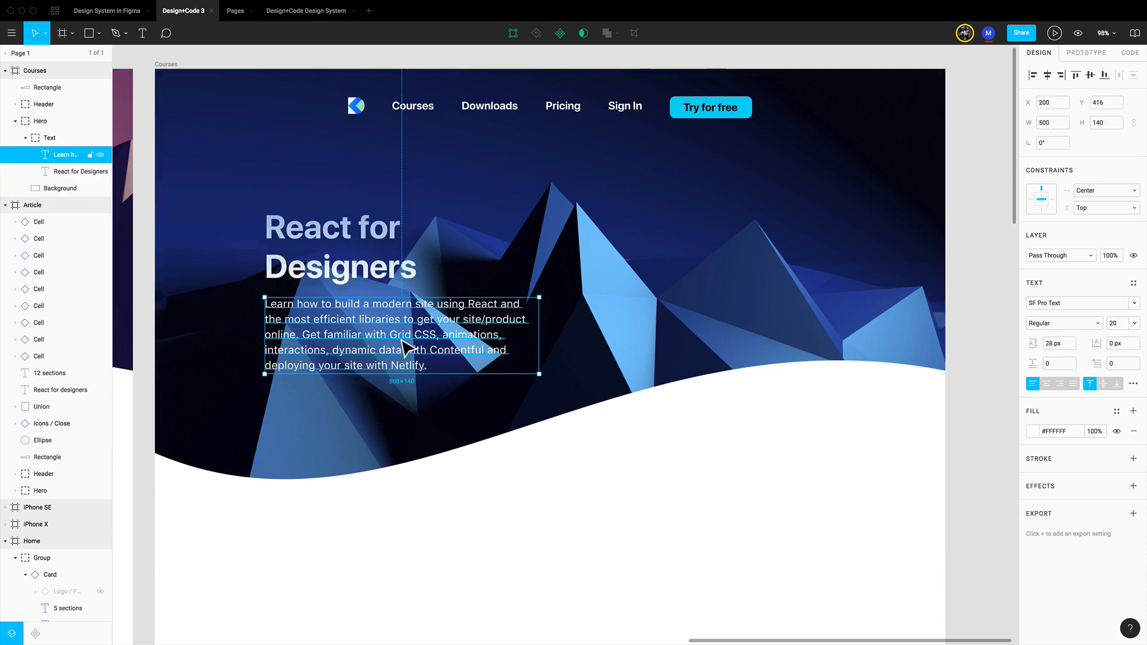
scroll(390, 343, "left", 10)
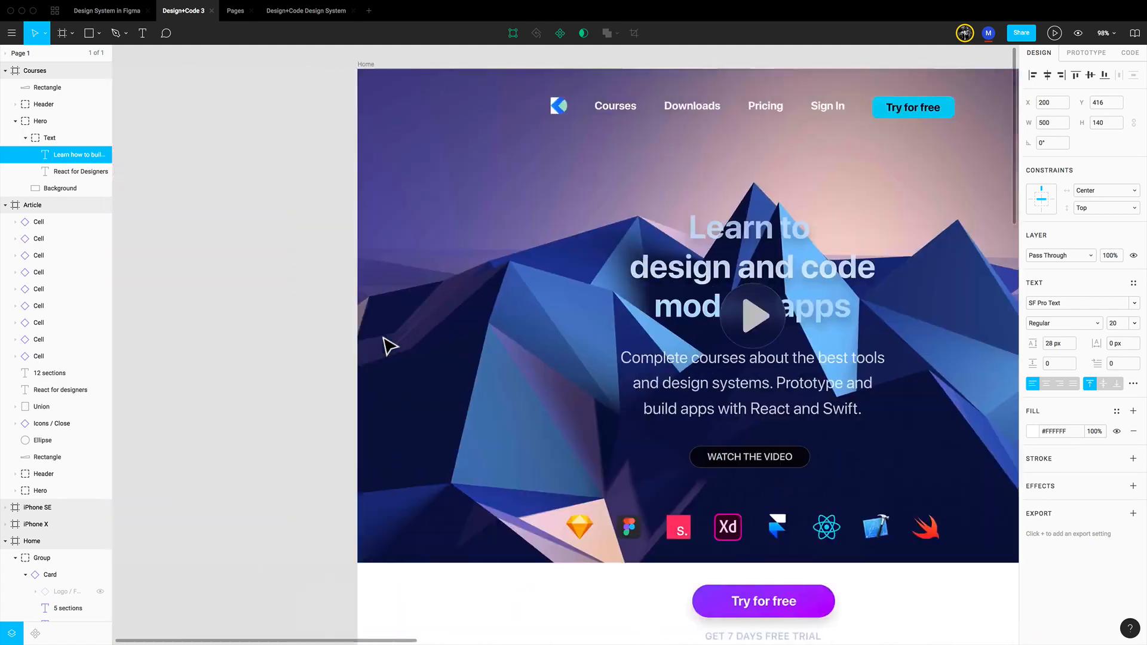
Step: Copy the group of four course cards from the Home frame and paste it into the Courses frame
scroll(385, 344, "down", 5)
scroll(384, 339, "down", 3)
left_click(468, 357, "super")
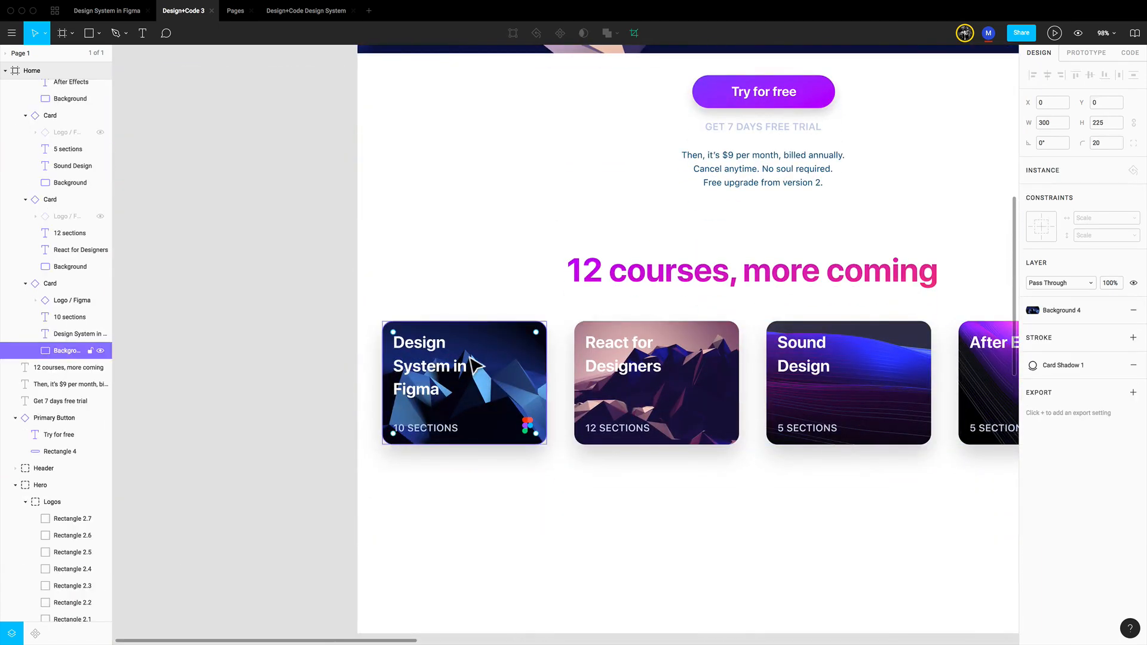
key("Escape")
scroll(500, 360, "right", 3)
left_click(439, 342)
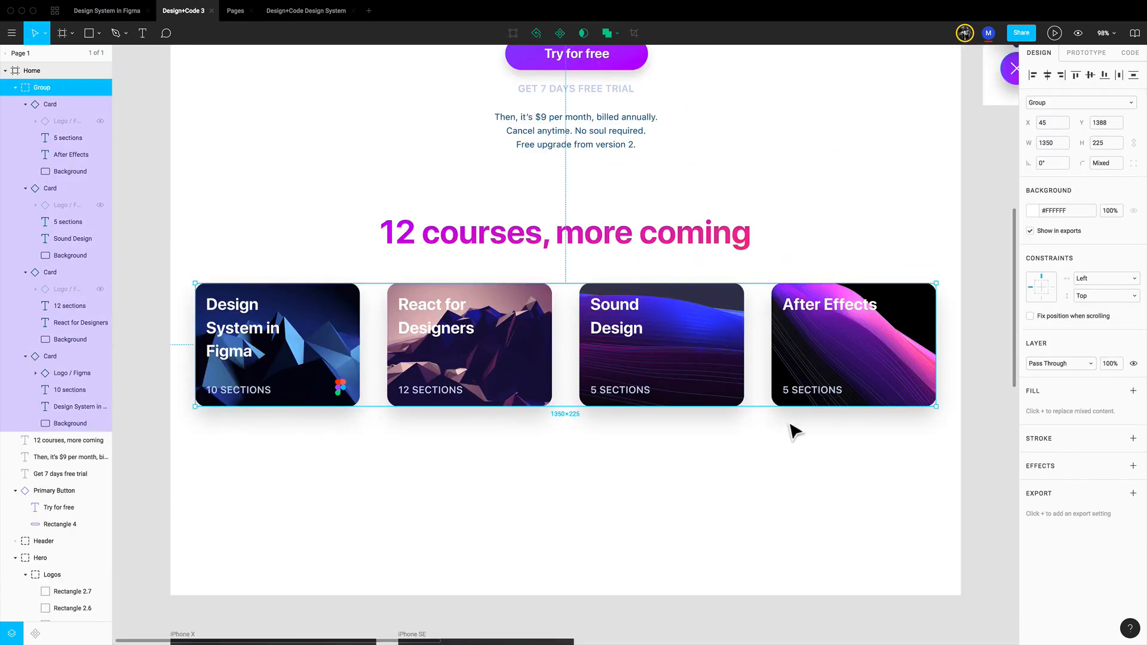
scroll(786, 422, "down", 10)
scroll(783, 430, "up", 10)
scroll(777, 436, "right", 5)
scroll(775, 438, "down", 4)
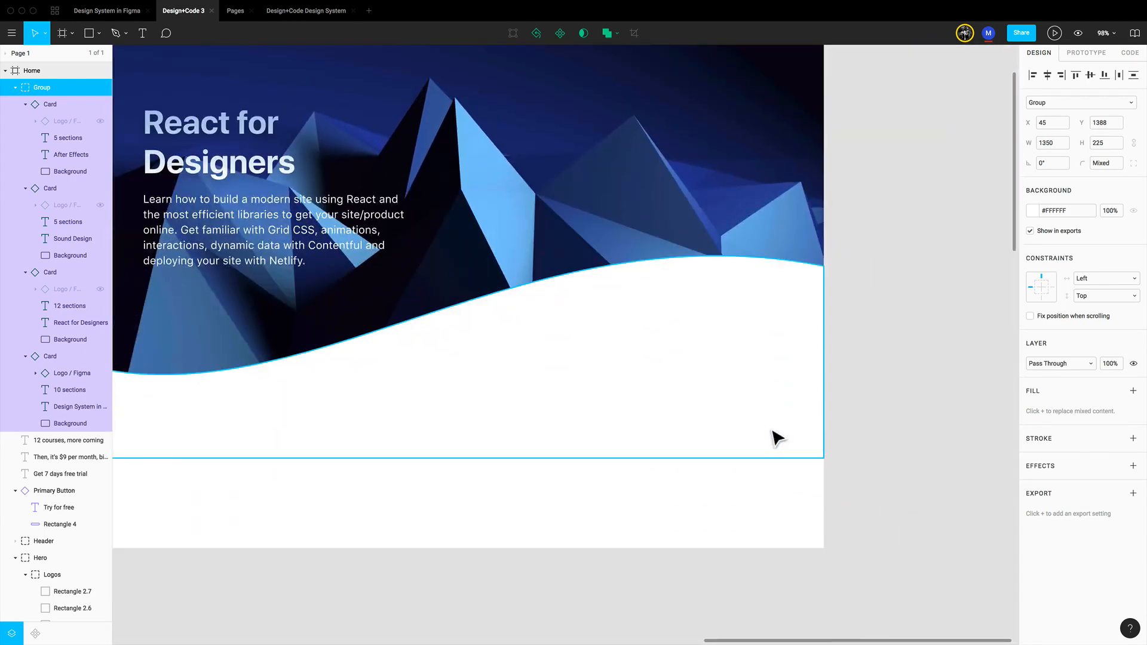
scroll(776, 440, "up", 1)
scroll(800, 441, "up", 4)
scroll(800, 440, "left", 2)
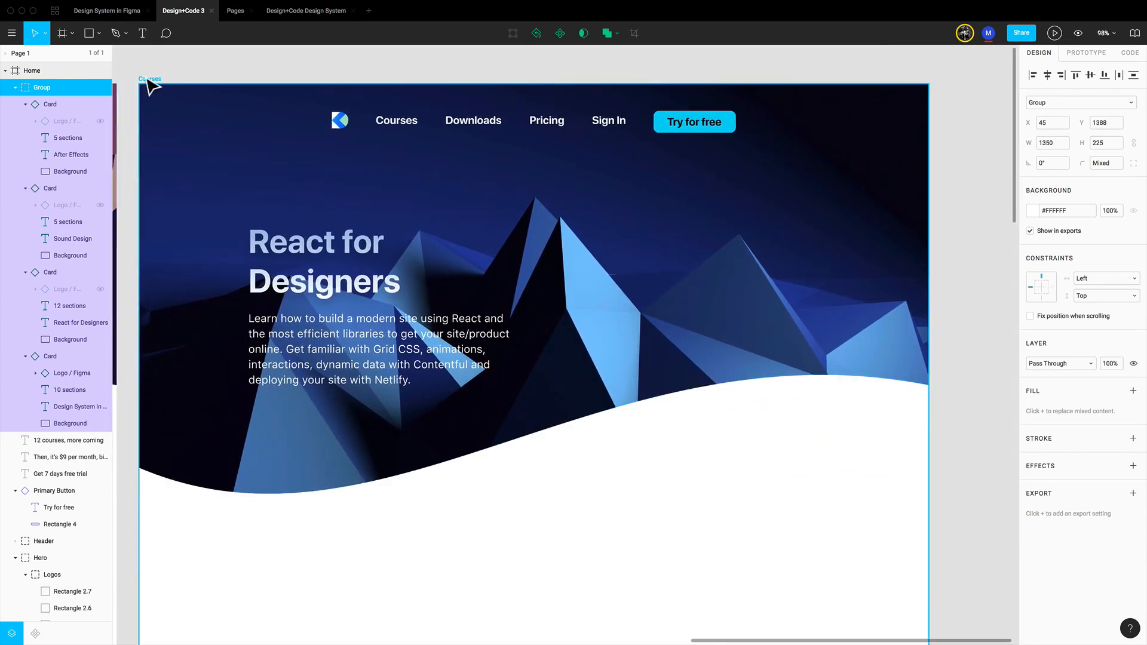
left_click(154, 83)
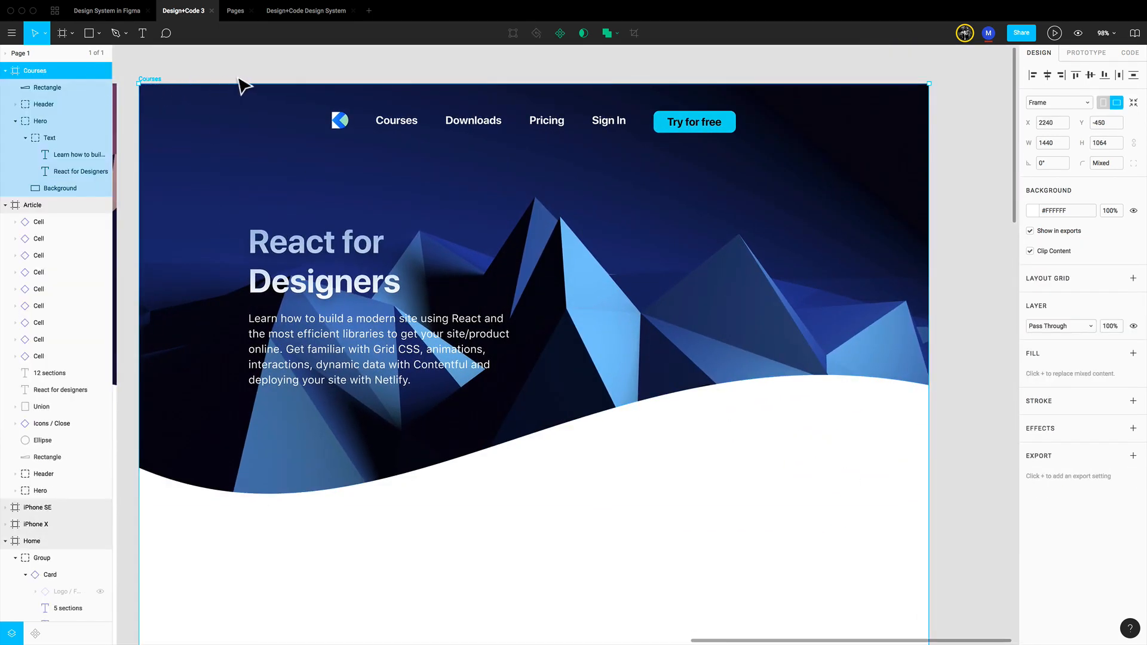
key("ctrl+v")
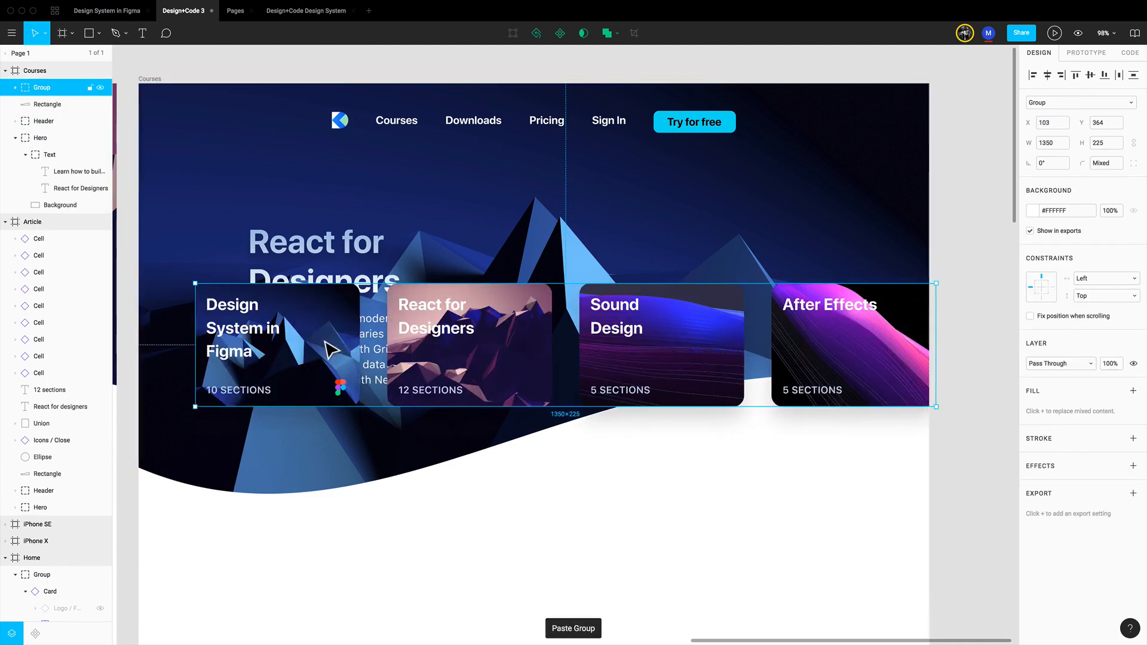
Step: Move the pasted card group beside the Courses hero text, to X 752 and Y 373
left_click_drag(327, 346, 660, 350)
scroll(663, 349, "up", 1)
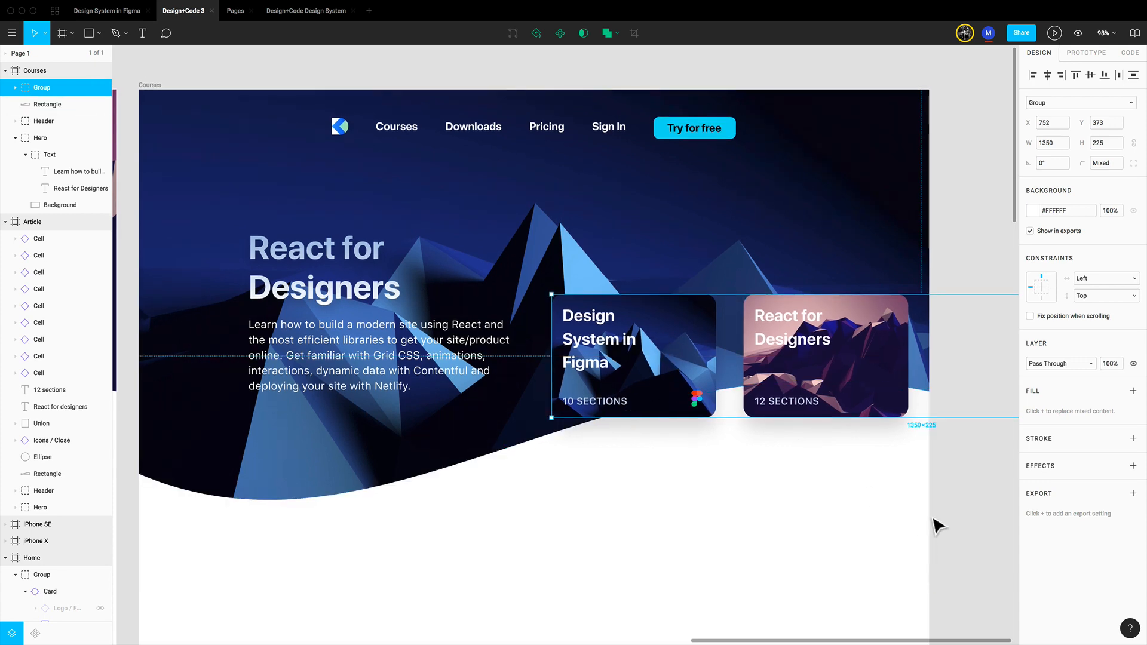
left_click(975, 535)
Step: Add a Primary Button component instance below the Courses hero description, at X 200 and Y 598
key("shift+0")
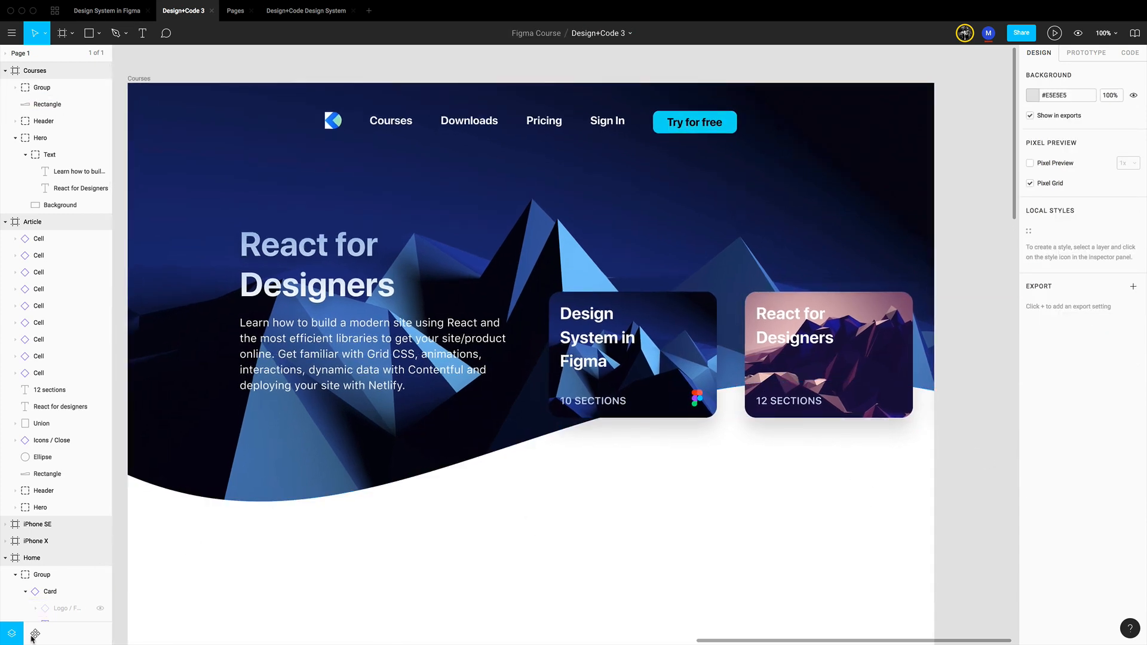
left_click(34, 634)
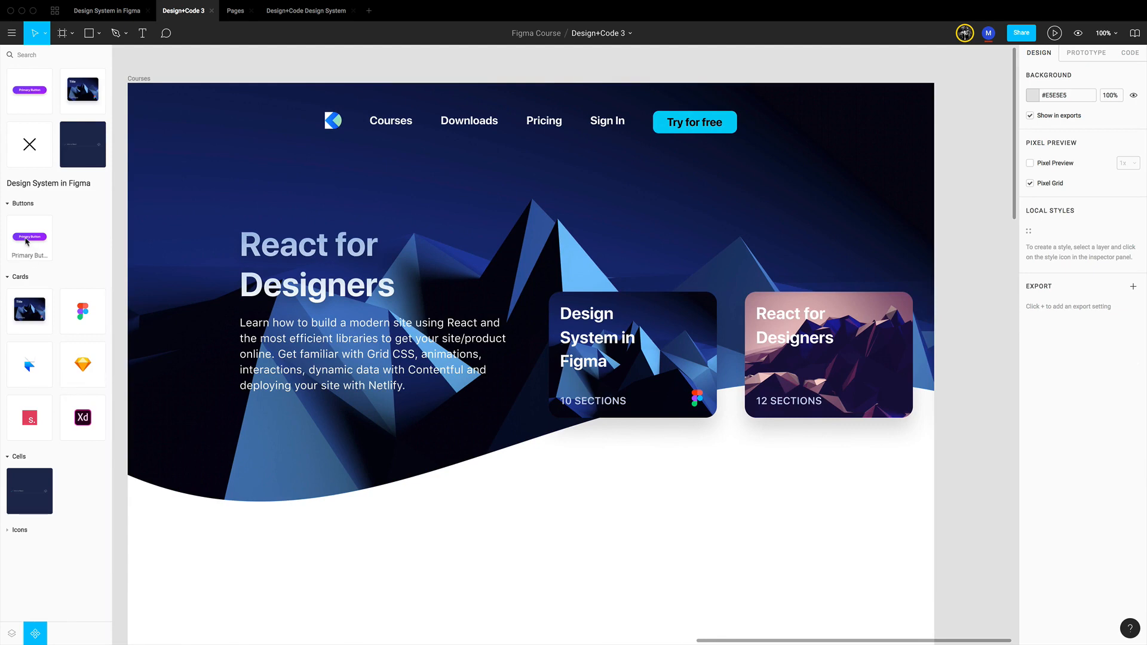
left_click_drag(26, 242, 316, 451)
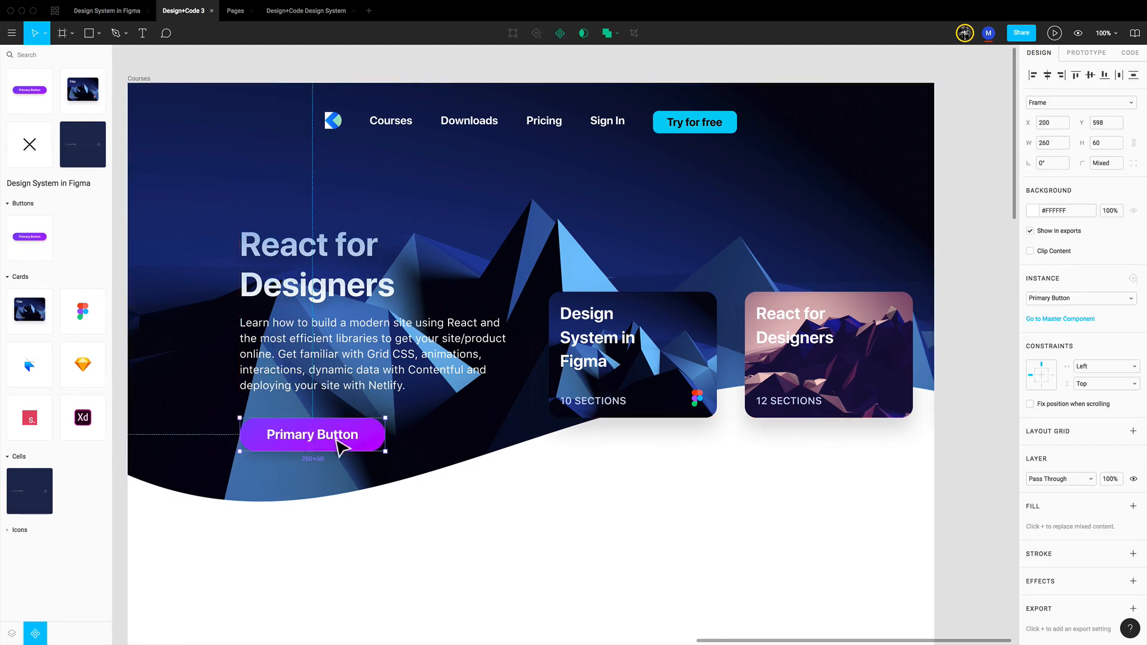
Step: Switch the Courses button's background from Purple Violet to the teal-to-blue gradient color style
double_click(380, 447)
left_click(1072, 311)
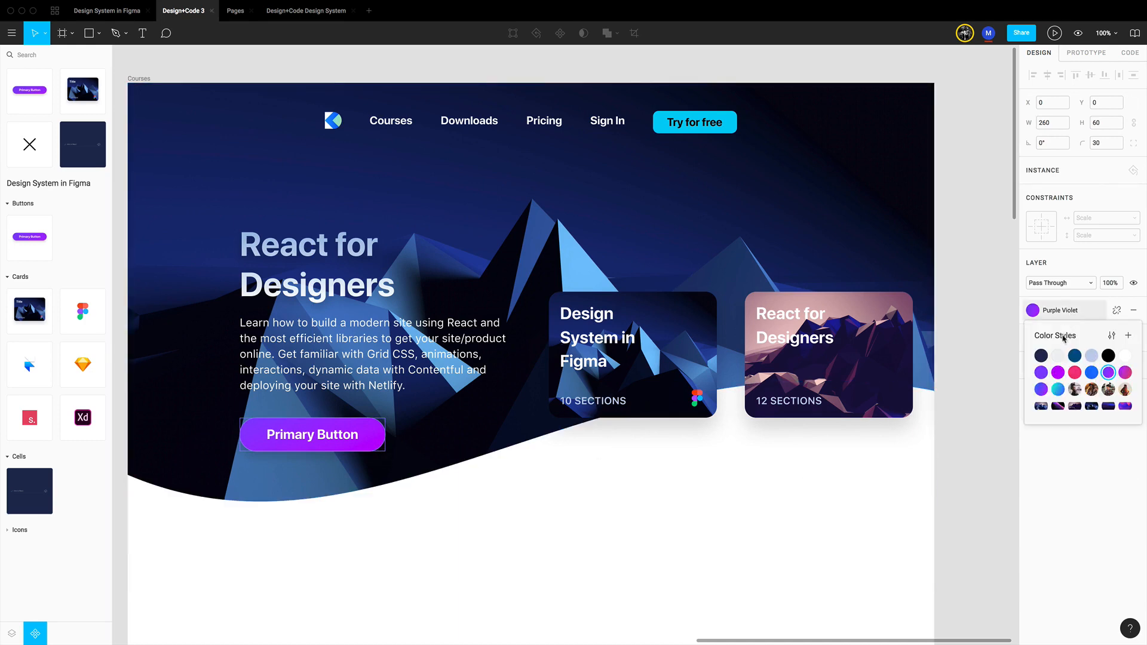
left_click(1058, 389)
left_click(589, 453)
Step: Change the Courses hero button's label to "Start course"
double_click(302, 440)
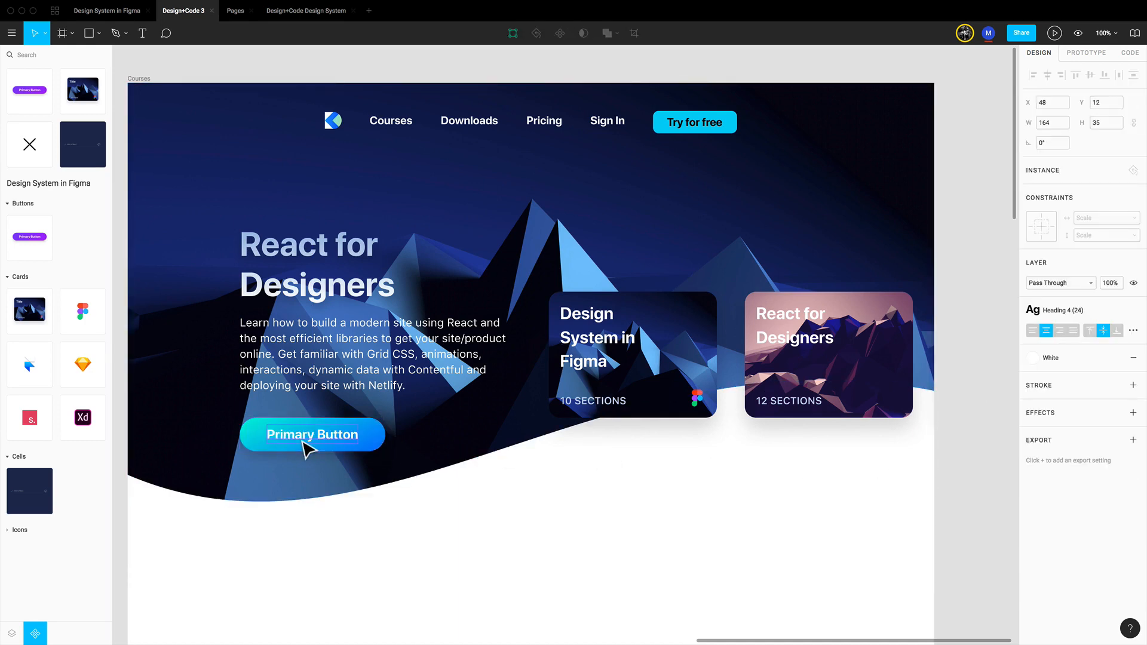
double_click(299, 438)
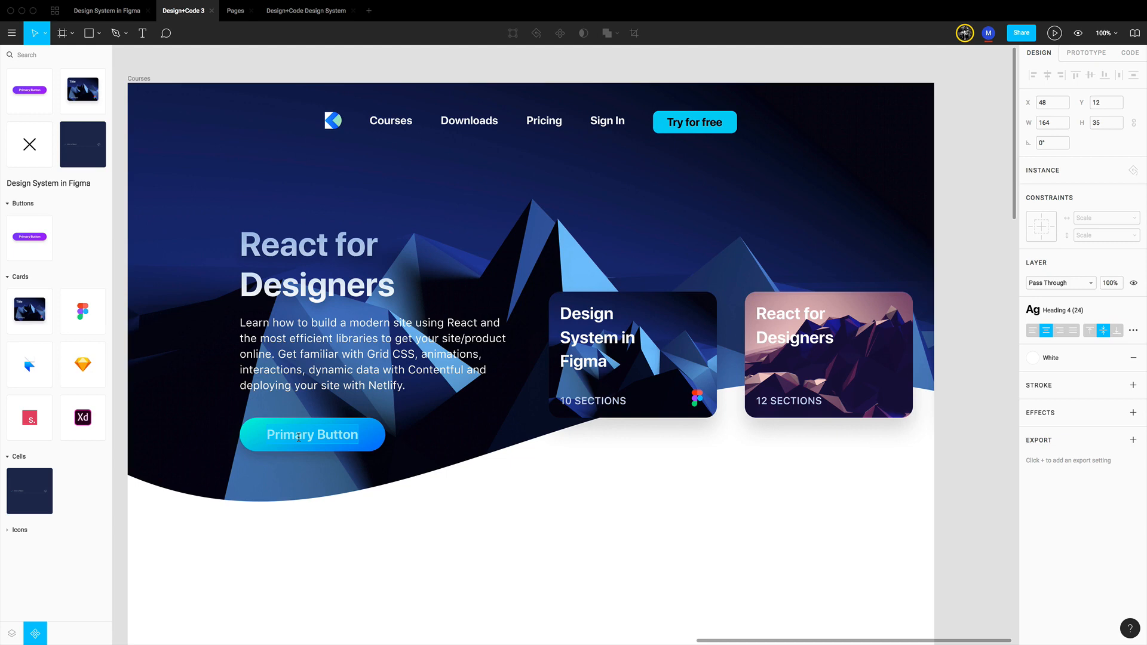
type("Start course")
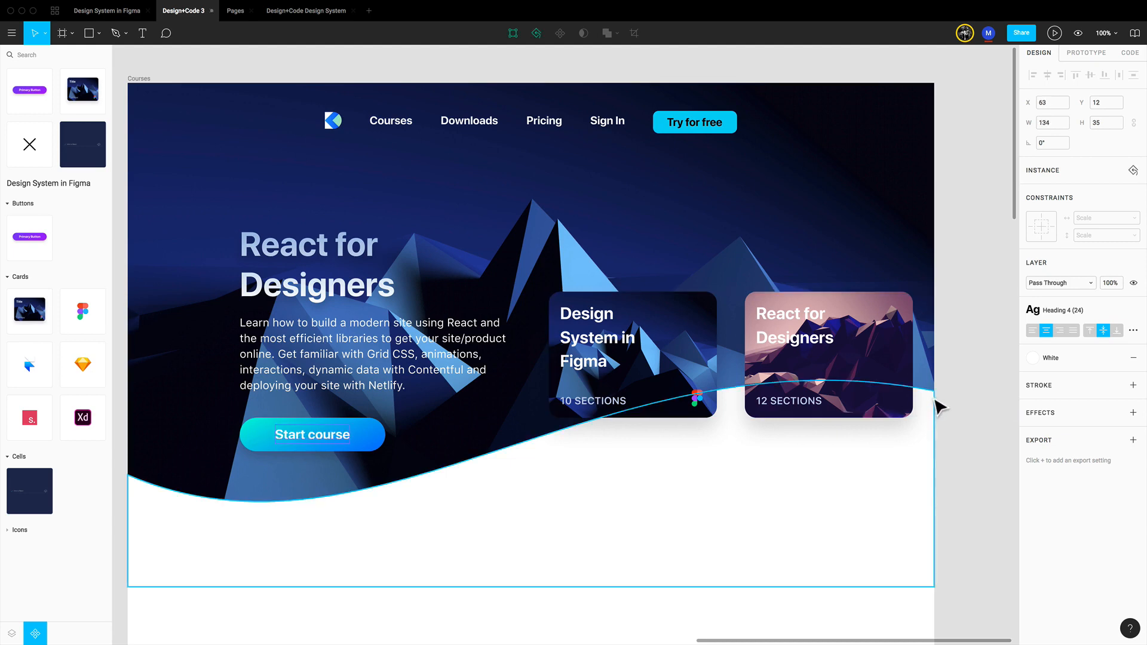
left_click(975, 437)
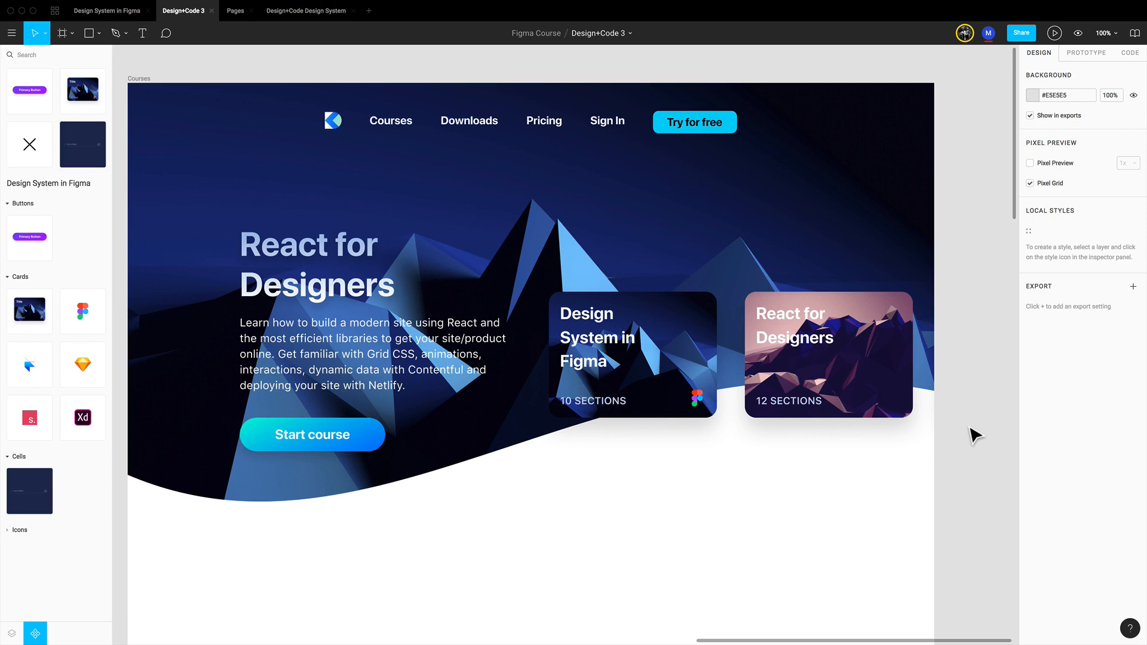
Step: Save the current state to the version history with the title "Courses Page"
scroll(975, 436, "left", 3)
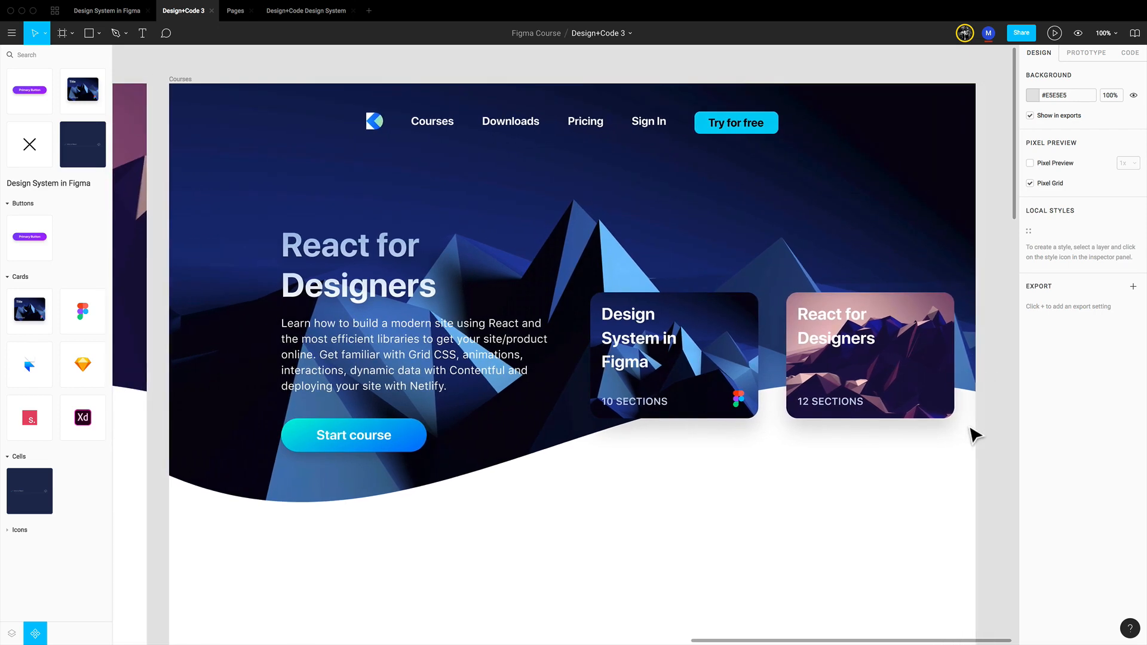
key("super+alt+s")
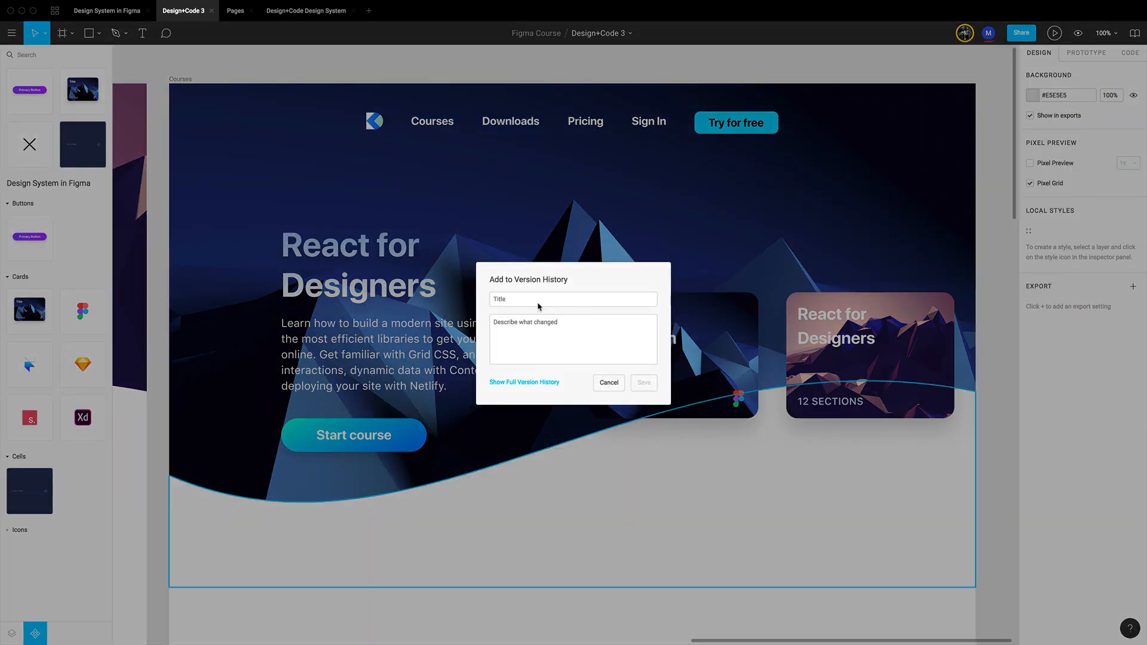
left_click(539, 301)
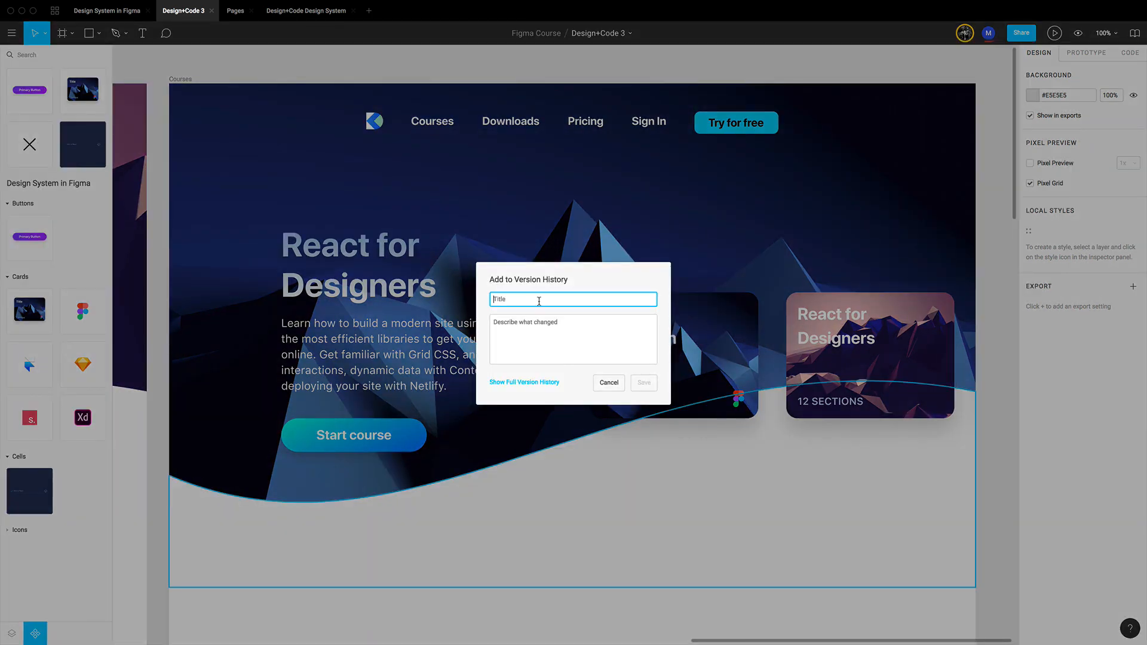
type("q")
type("ourses P")
key("Return")
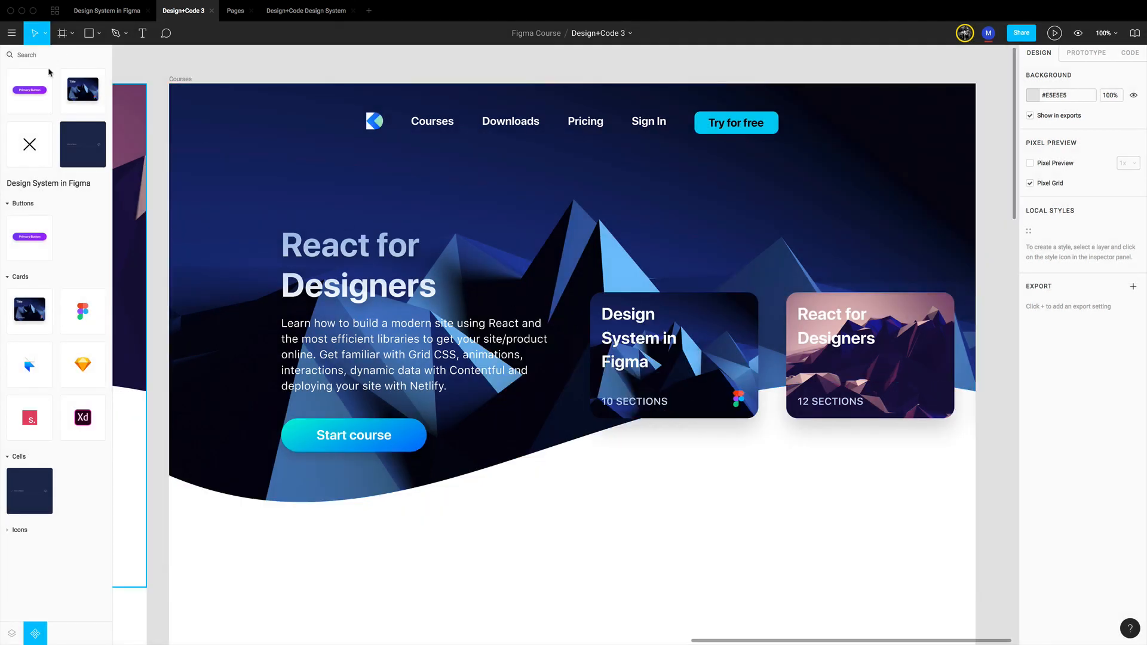
Step: Show the file's version history and preview the Vector Network and Courses Page versions across all frames
left_click(16, 637)
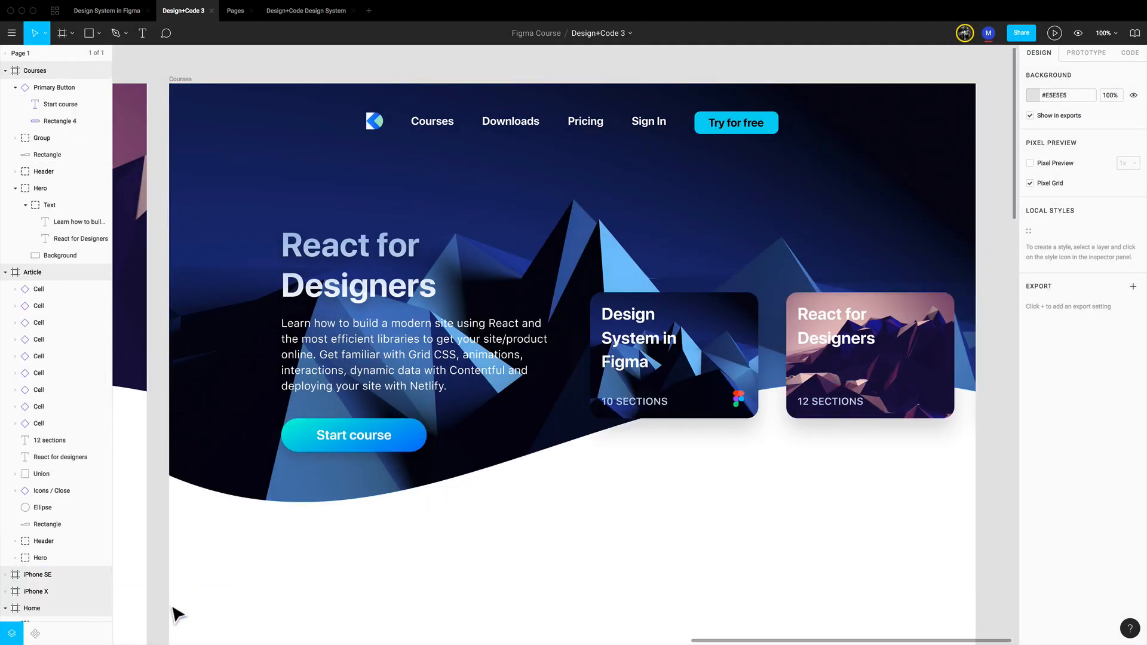
left_click(11, 33)
mouse_move(30, 98)
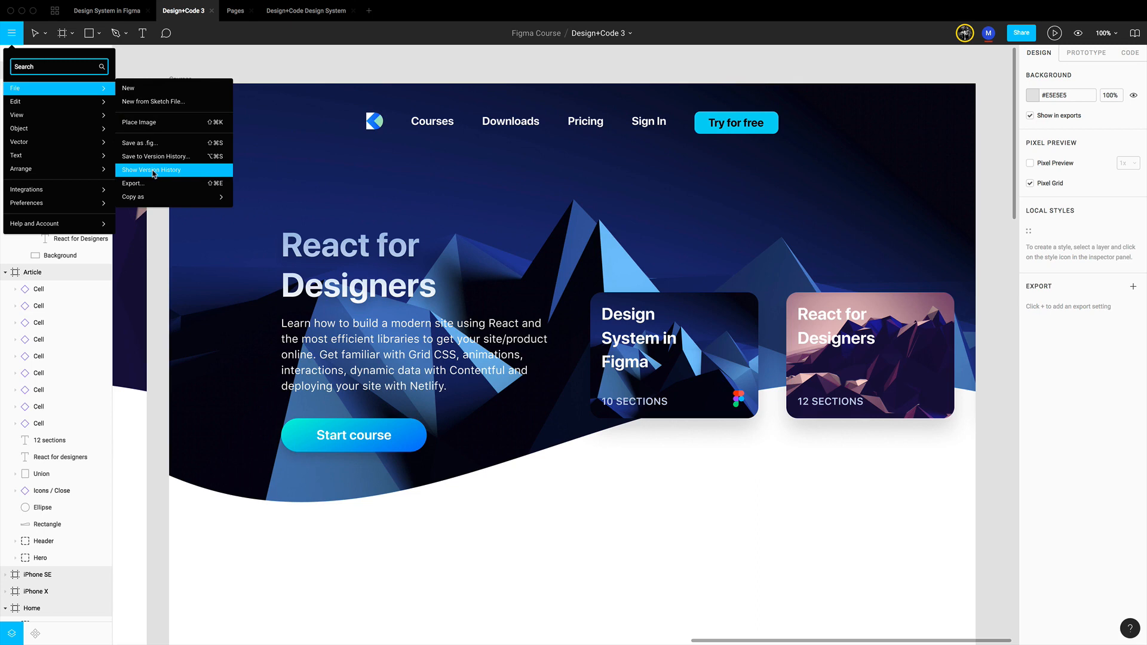
left_click(153, 172)
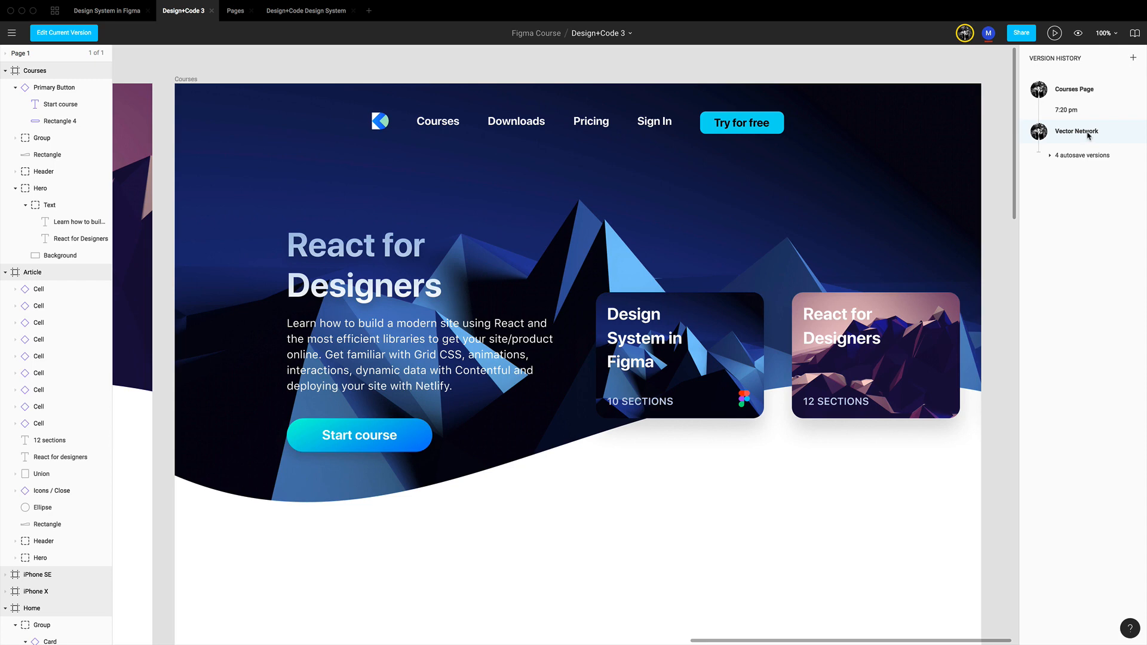
key("shift+1")
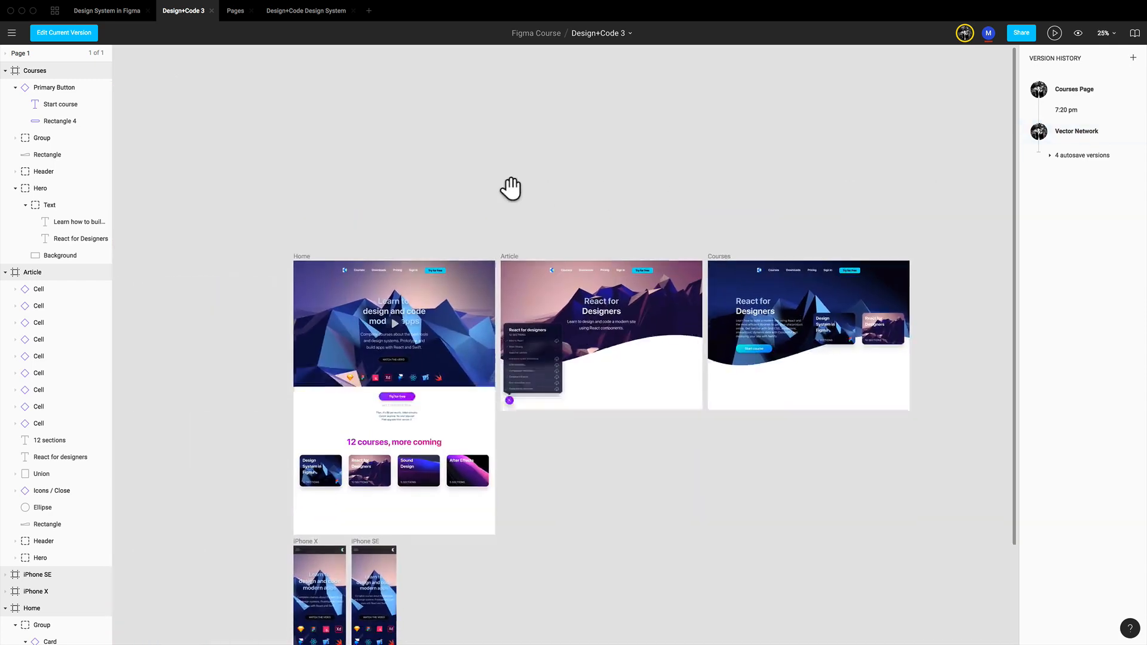
left_click(1071, 132)
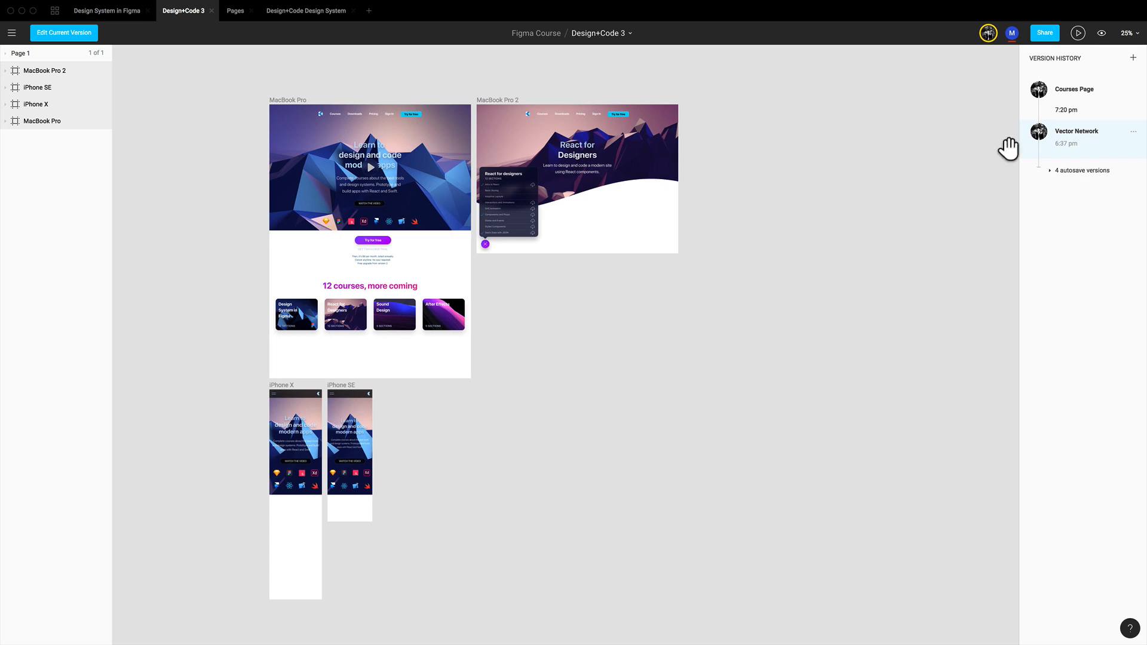
left_click(1063, 95)
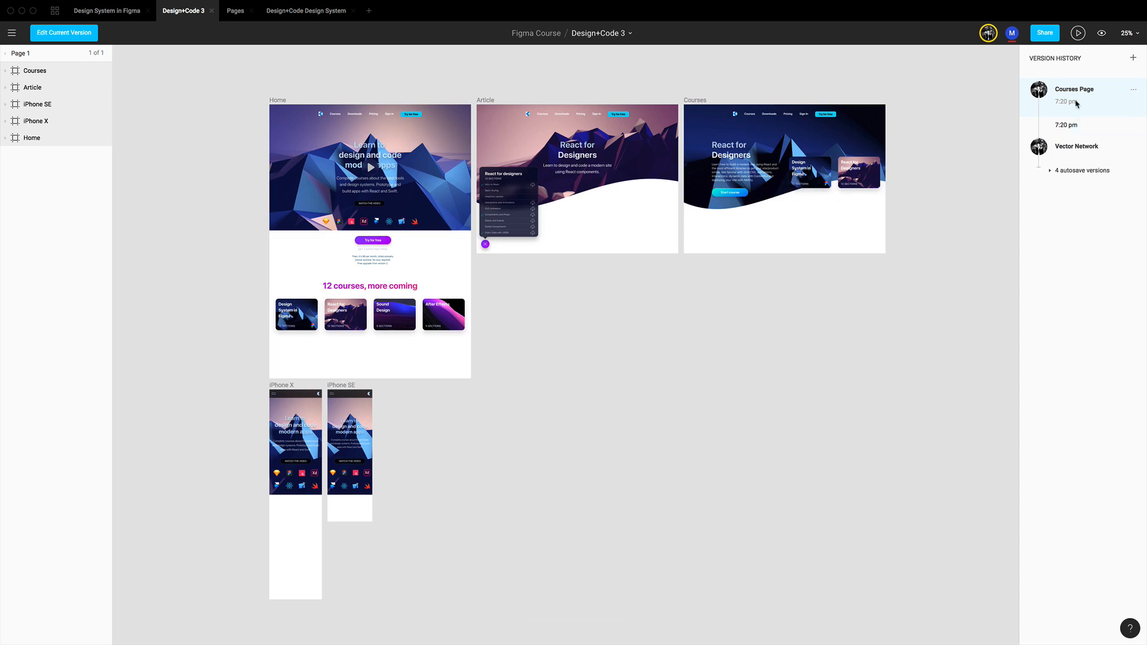
Step: Expand the autosave versions, preview each one and the Courses Page version, and return to editing the current version
left_click(1053, 172)
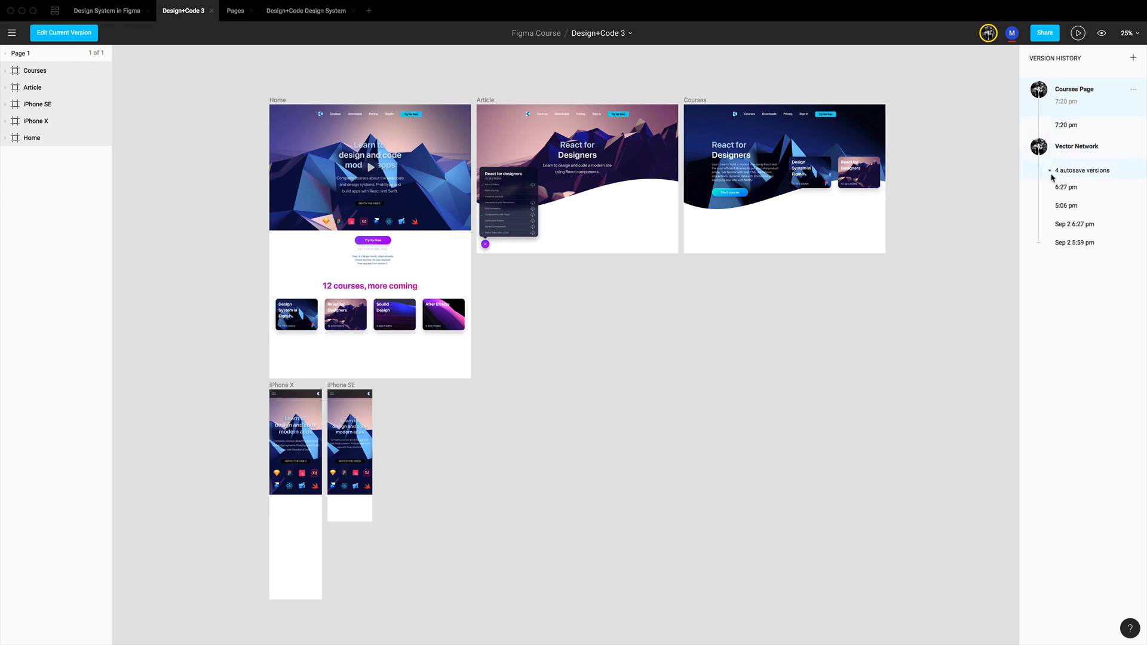
left_click(1078, 189)
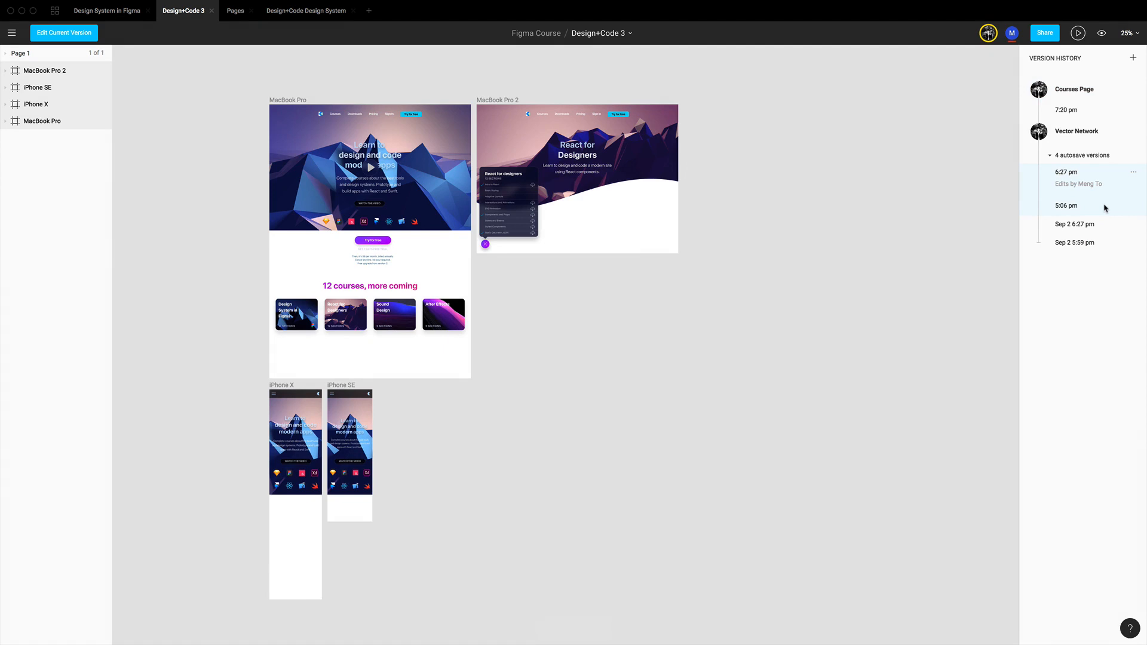
left_click(1099, 208)
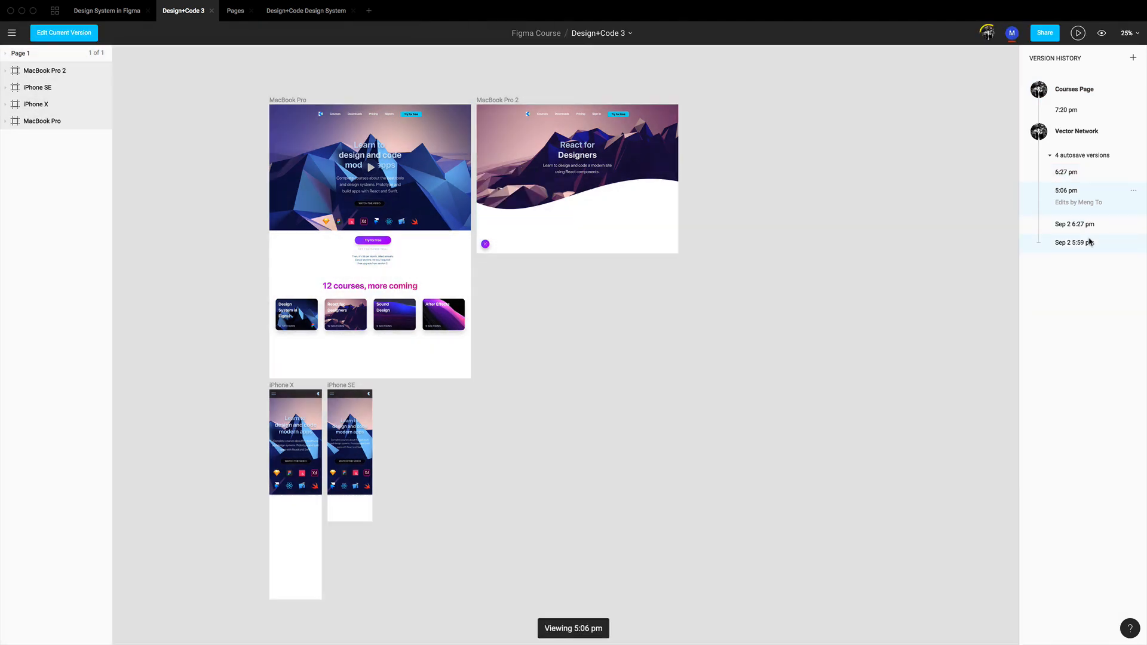
left_click(1096, 242)
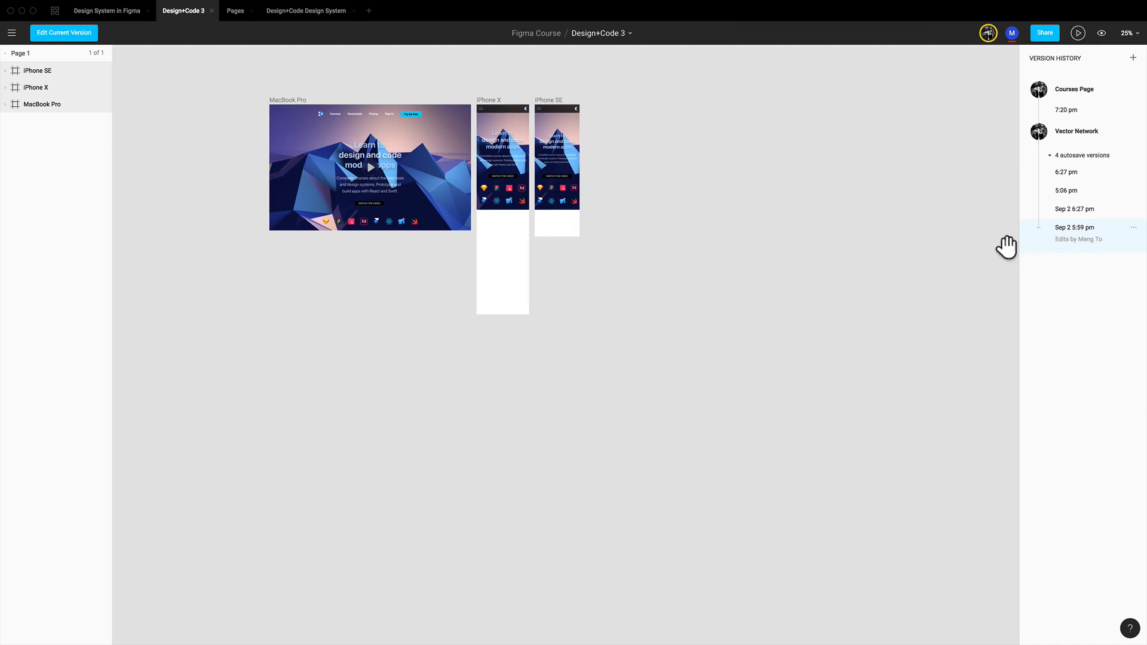
left_click(1086, 213)
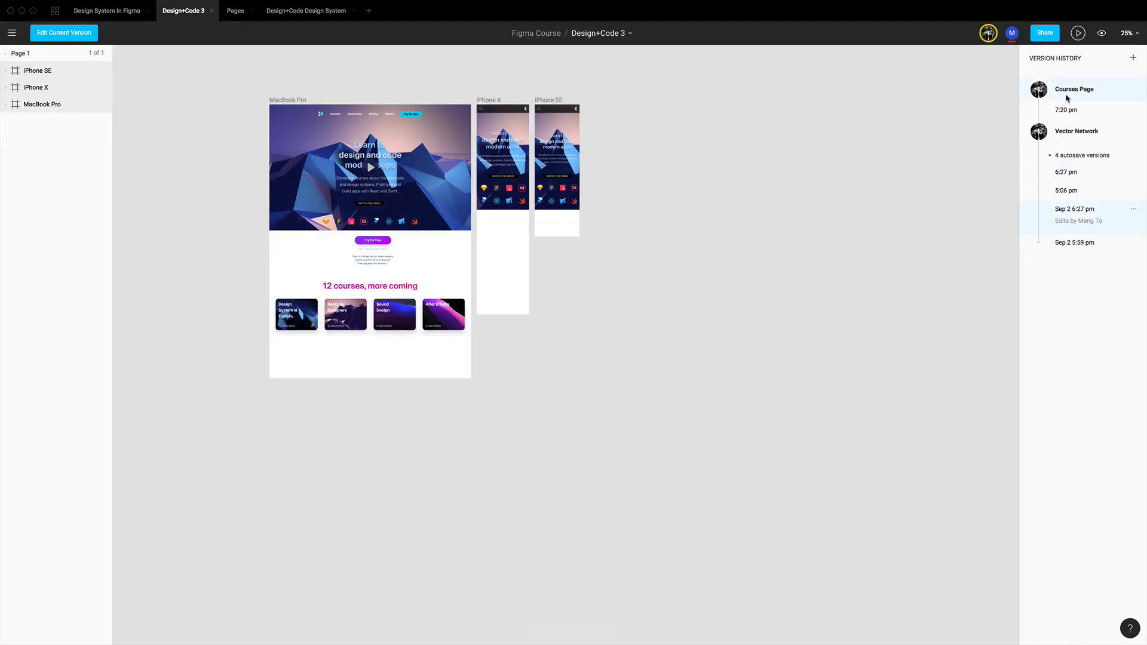
left_click(1067, 95)
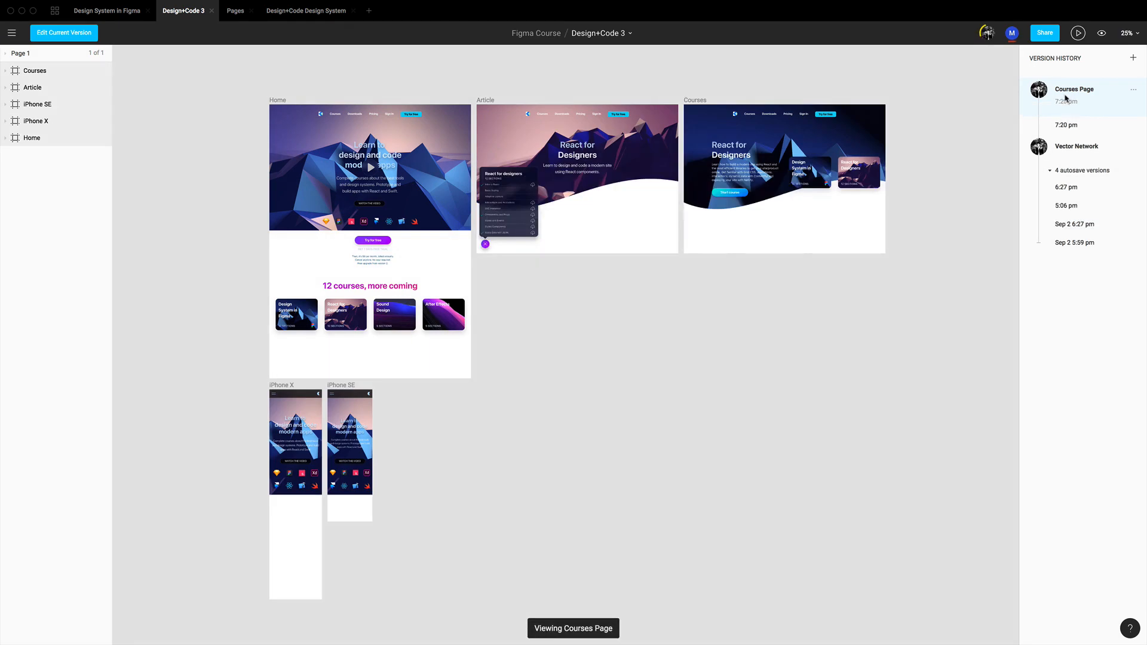
left_click(62, 34)
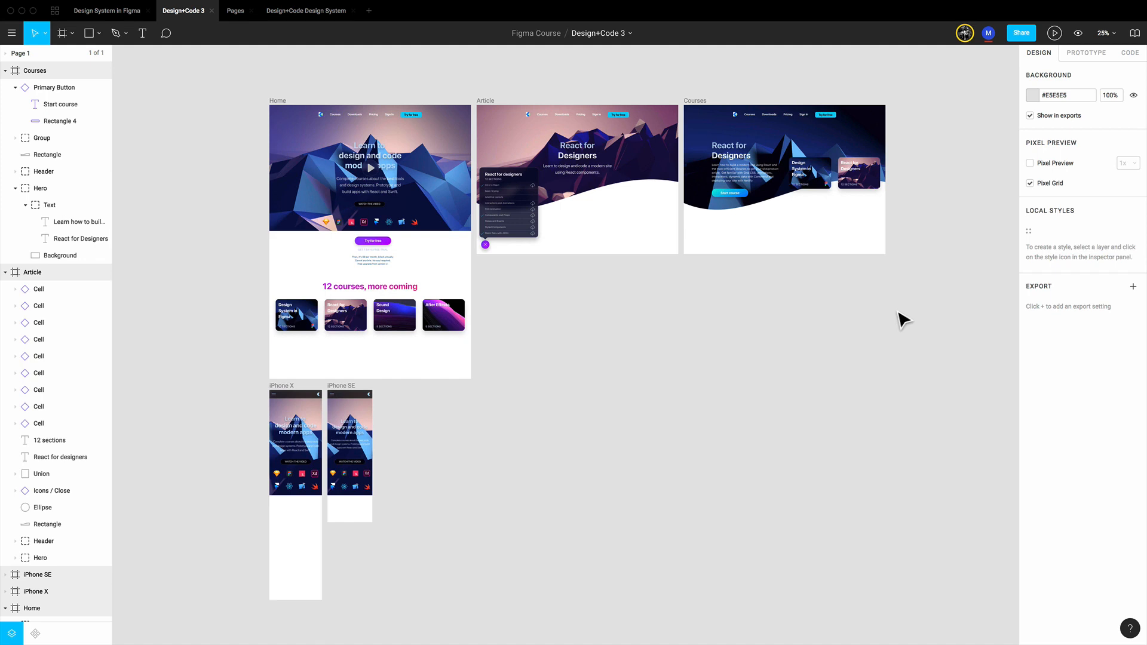
scroll(769, 388, "left", 1)
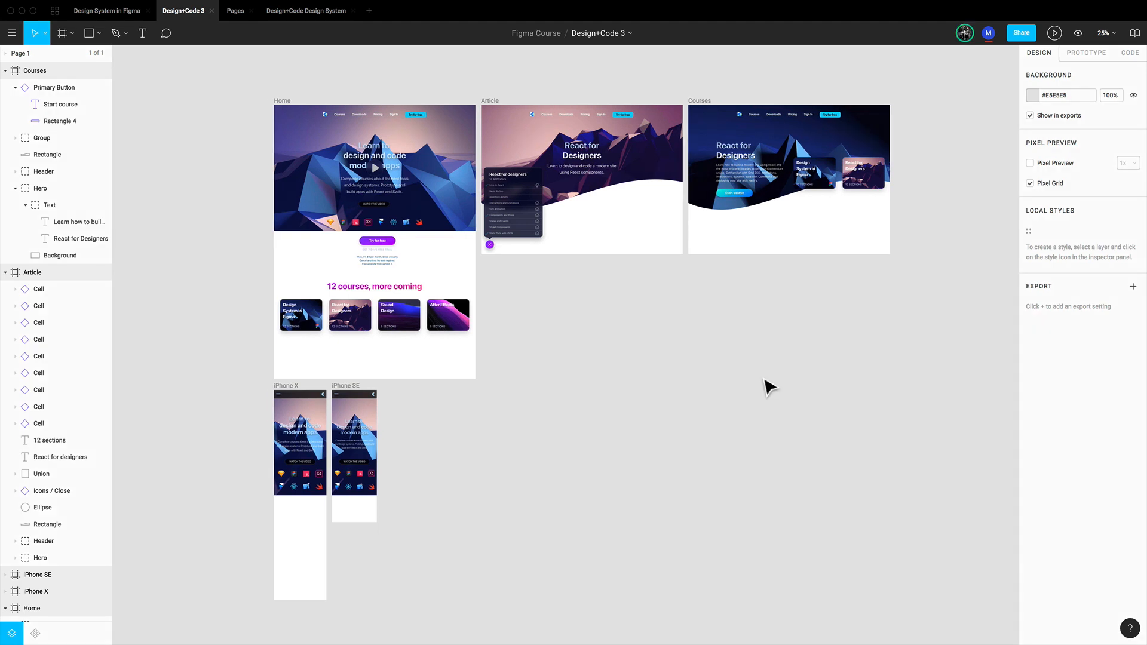
scroll(806, 367, "right", 5)
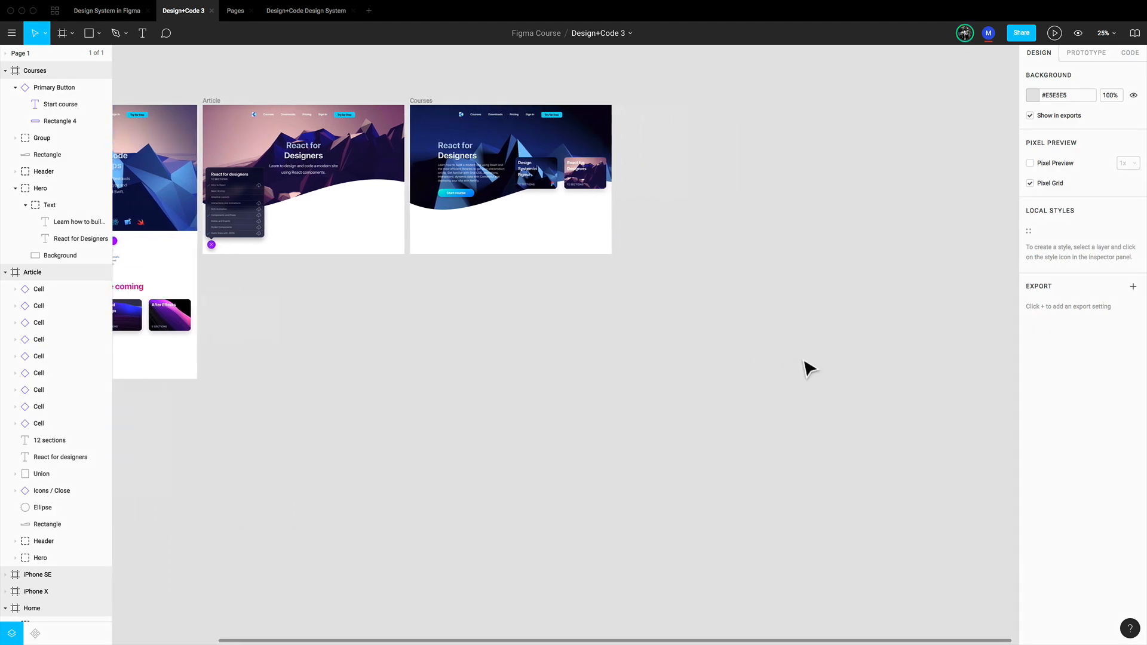
scroll(808, 369, "up", 3)
key("shift+0")
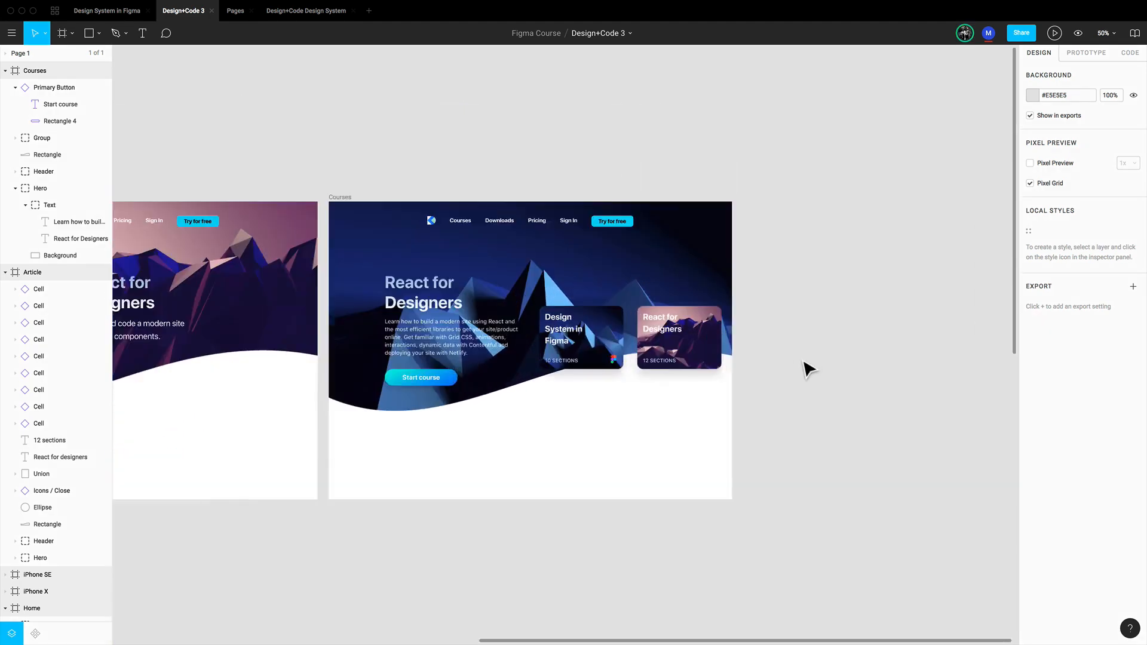
Step: Set the Courses frame's background to the dark navy #212C4F swatch from the Design System in Figma library
scroll(798, 357, "right", 1)
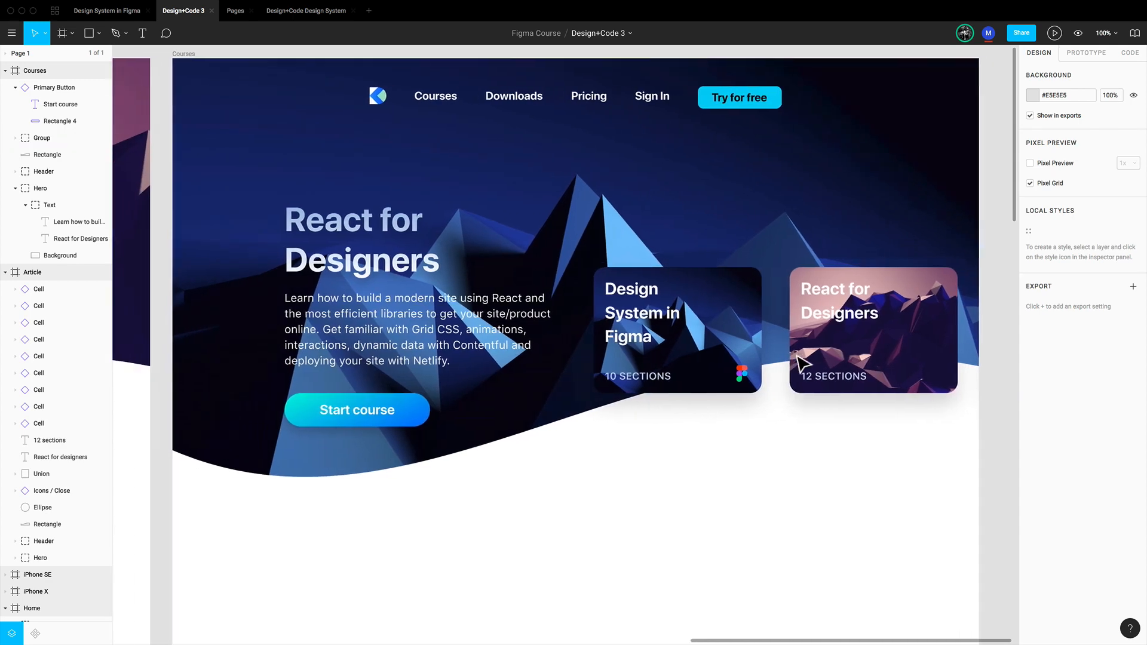
left_click(169, 55)
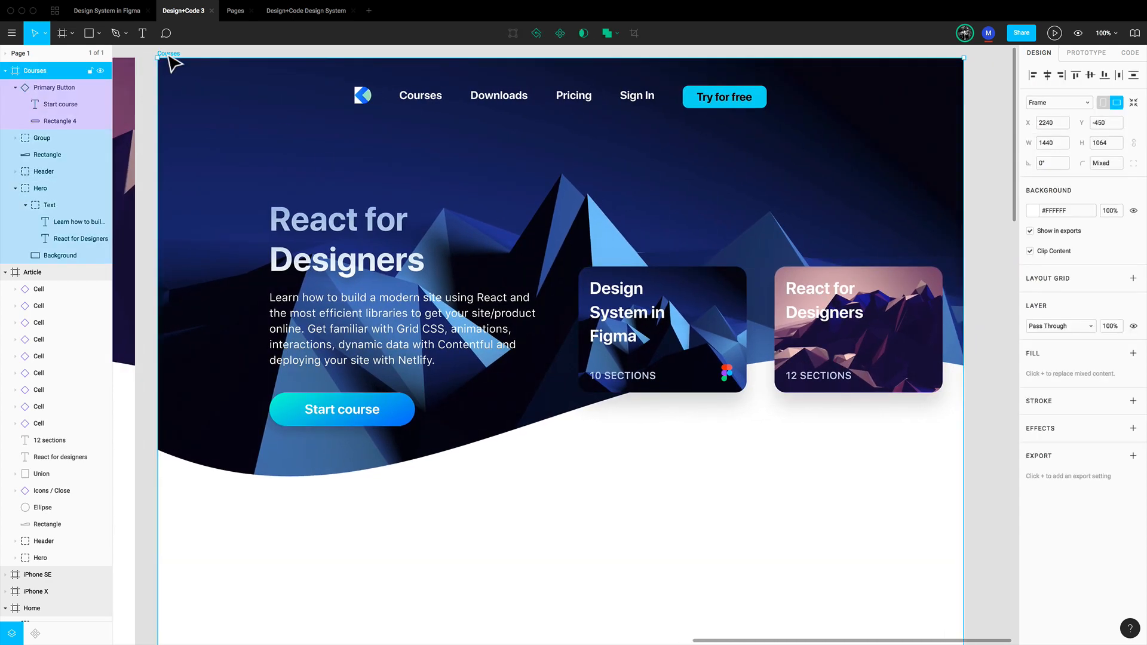
left_click(1032, 212)
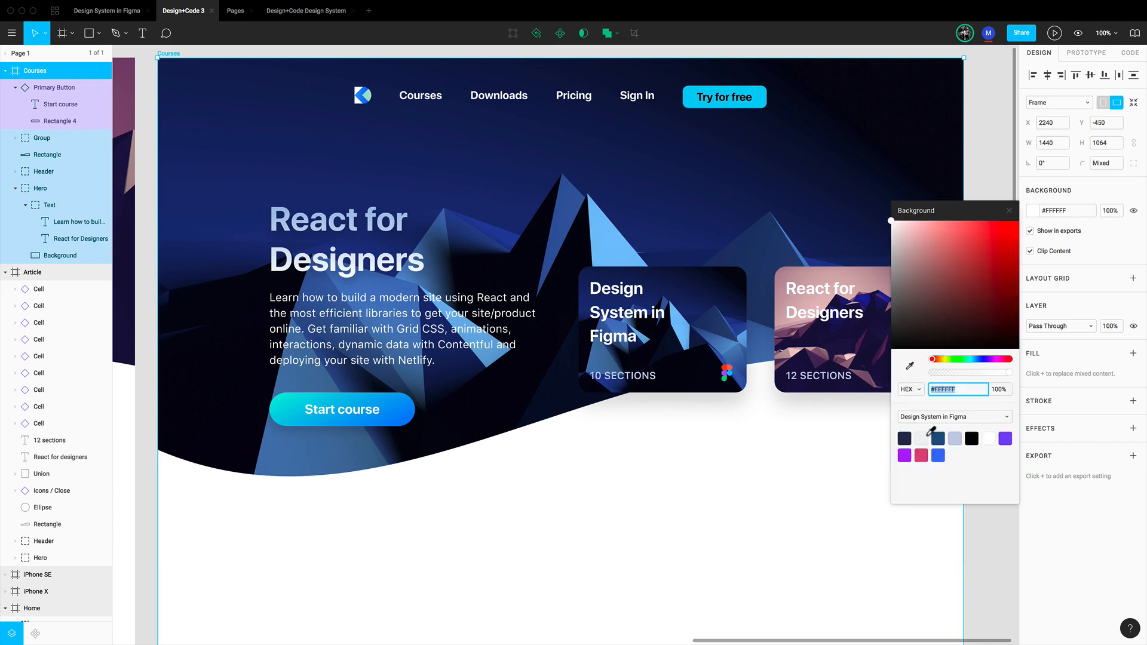
left_click(906, 440)
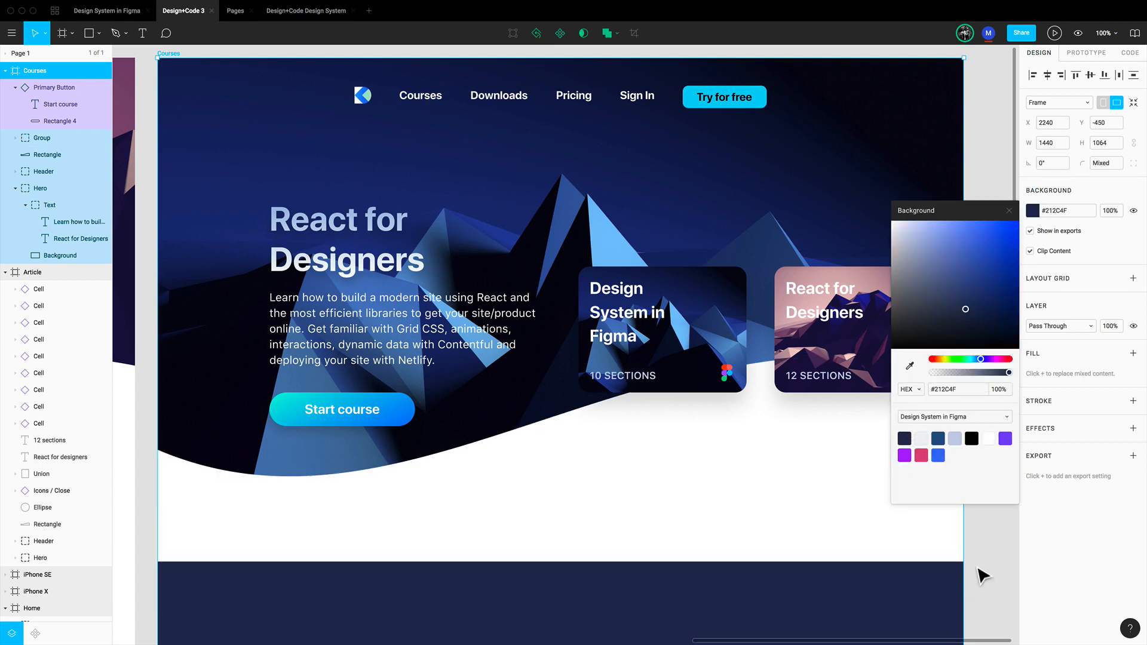
left_click(981, 568)
Step: Fill the white wave rectangle under the Courses hero with the frame's navy background colour, #212C4F
left_click(635, 443)
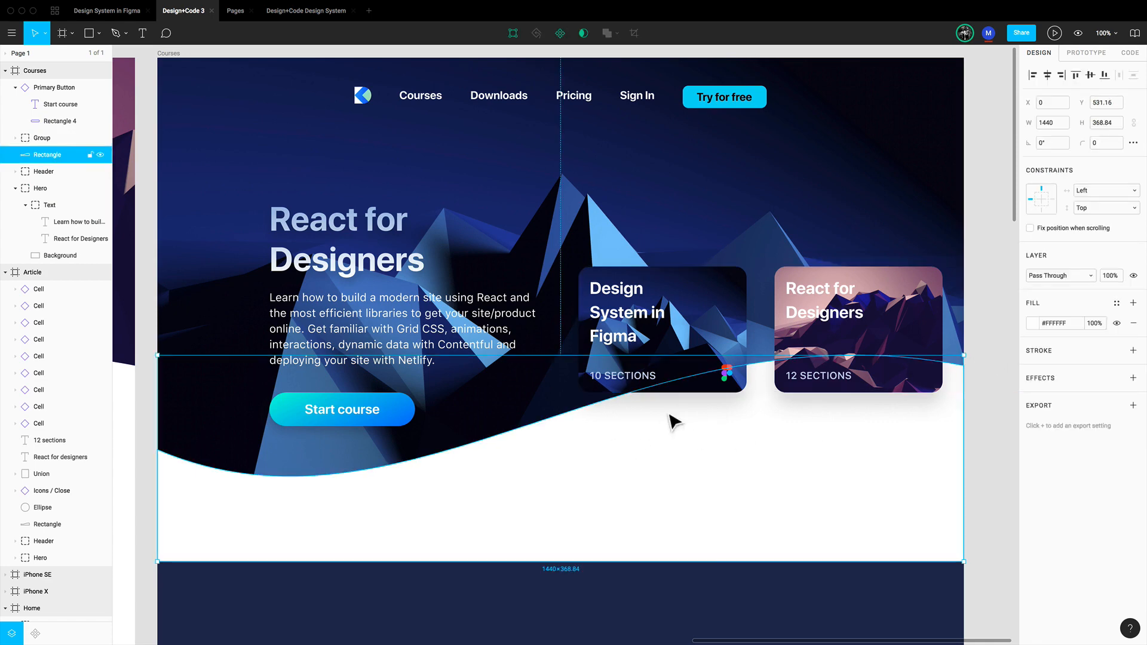
key("i")
left_click(712, 595)
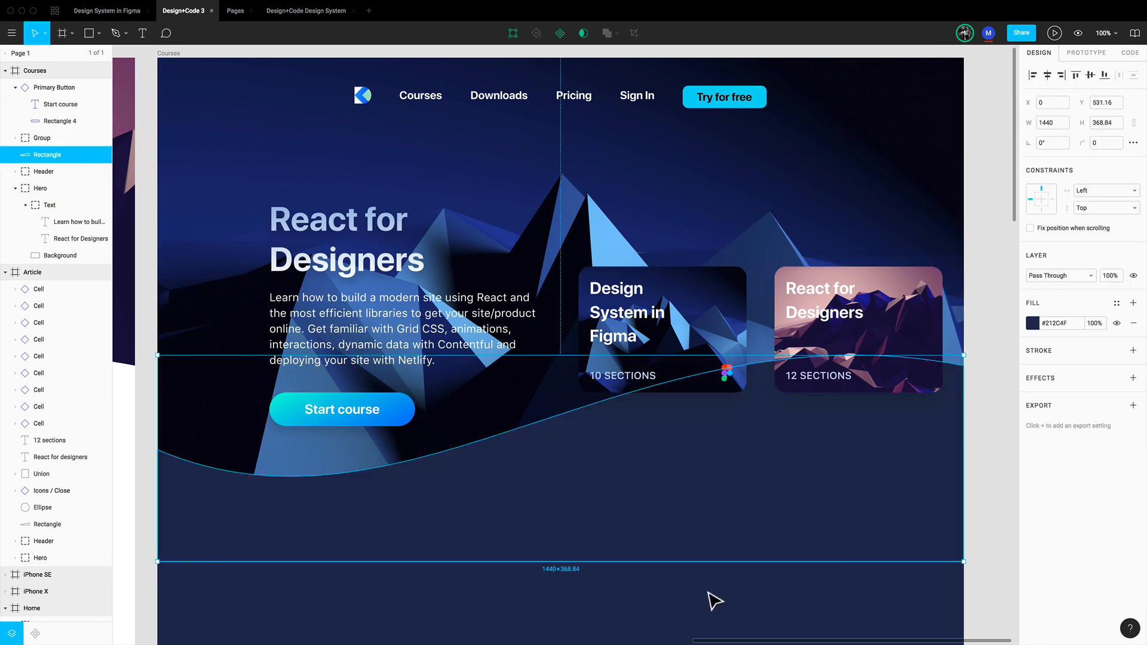
left_click(980, 496)
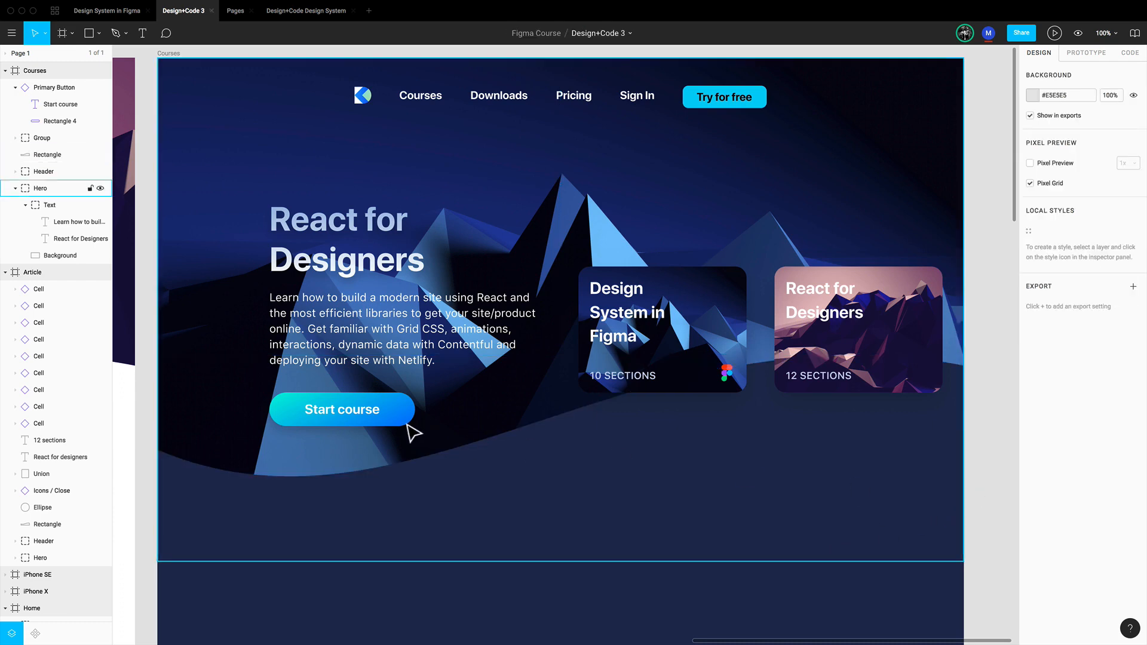
Step: Move the Courses hero's description paragraph down 10 px to Y 426
scroll(410, 430, "left", 5)
scroll(410, 430, "down", 3)
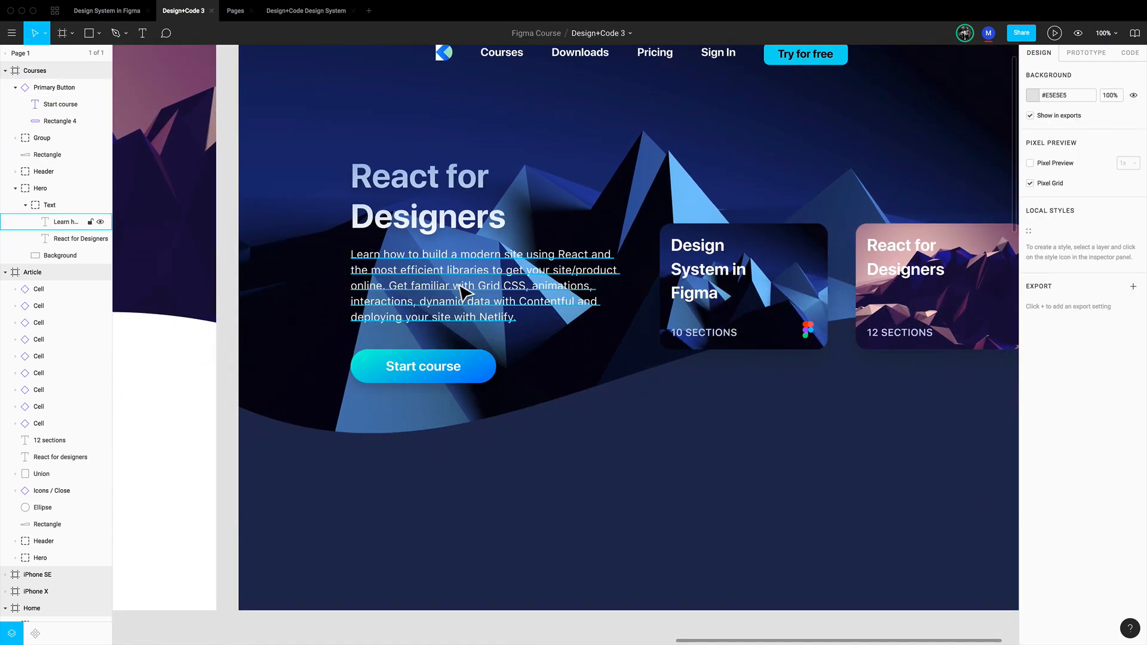
left_click(459, 285, "super")
key("shift+Down")
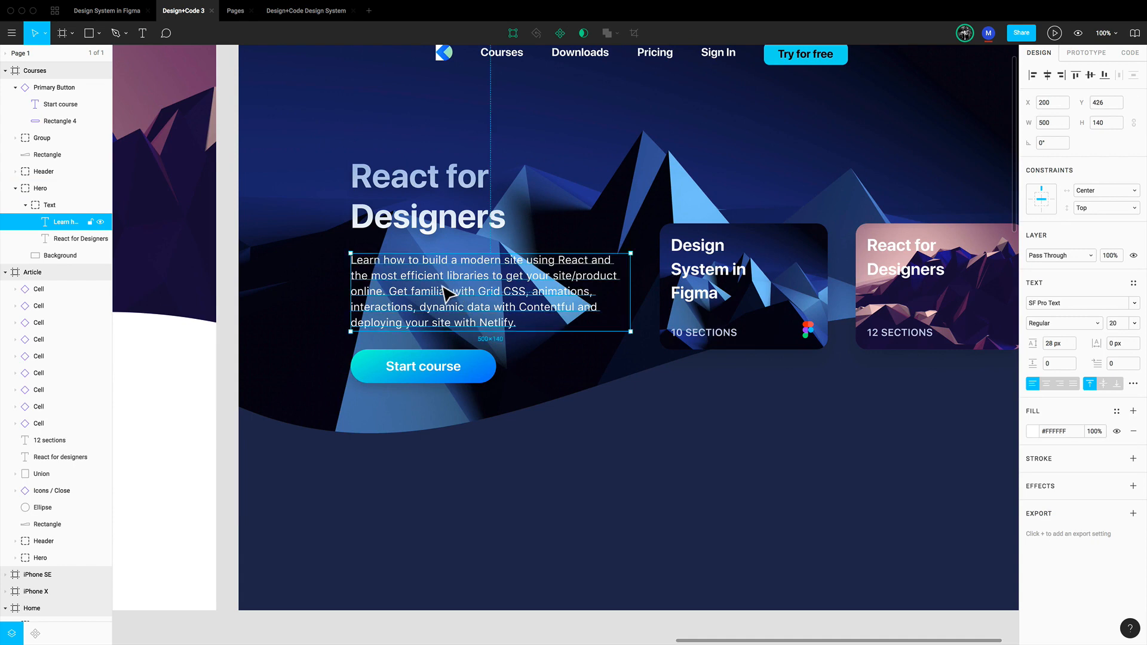
Step: Add a "12 Sections" text layer between the React for Designers title and the description paragraph
key("t")
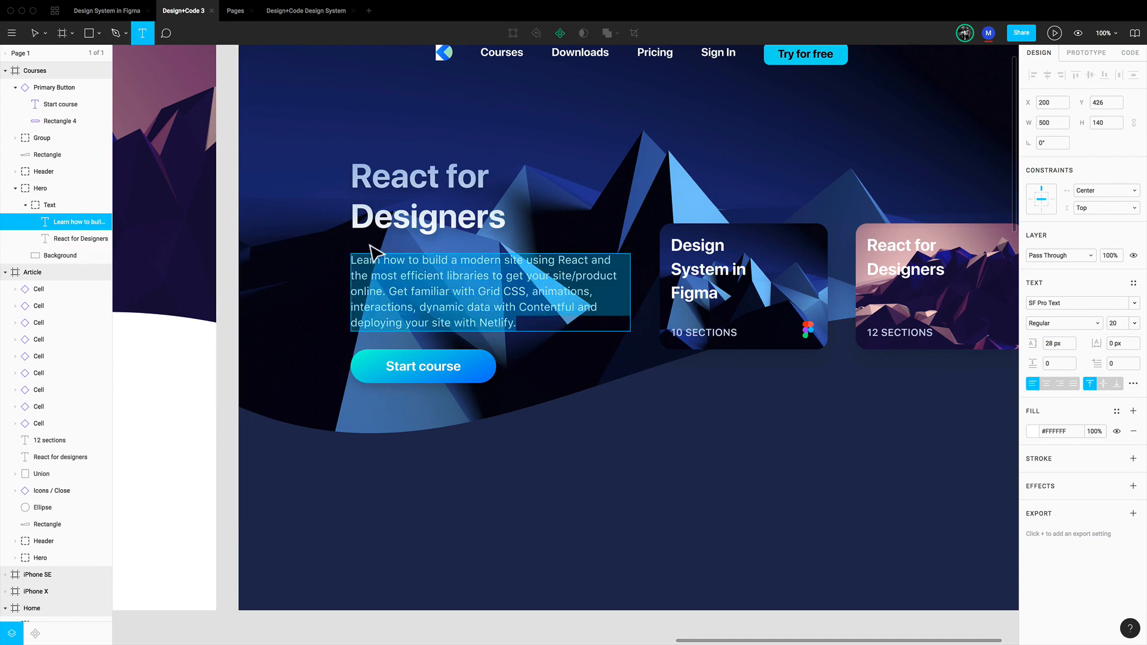
left_click(353, 246)
type("12 Sections")
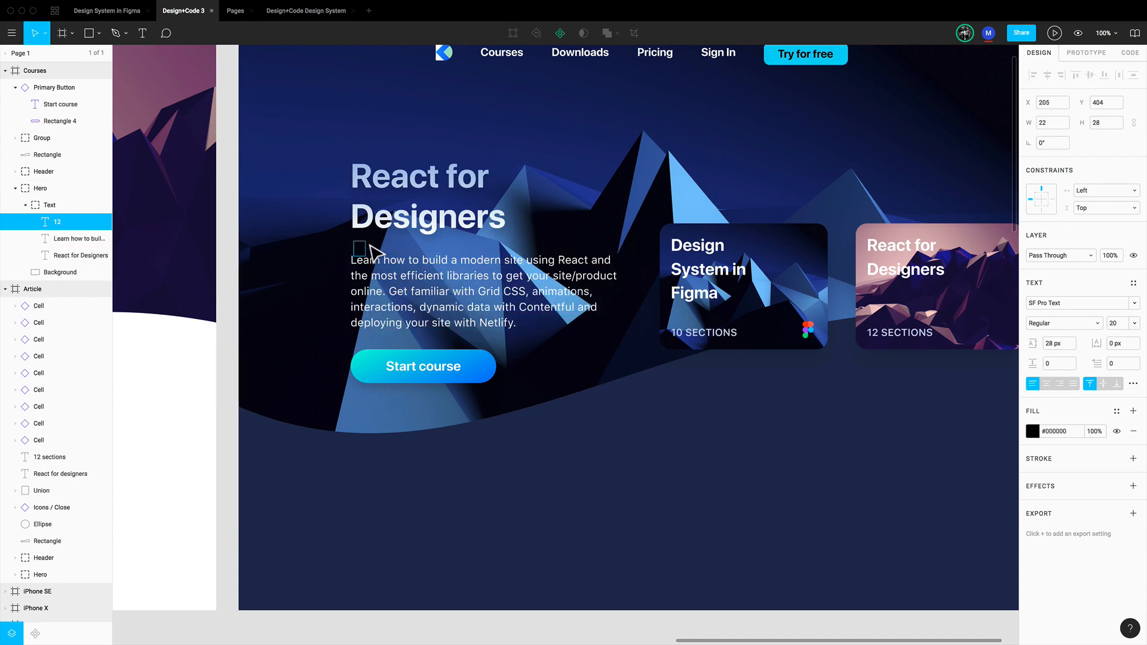
key("Escape")
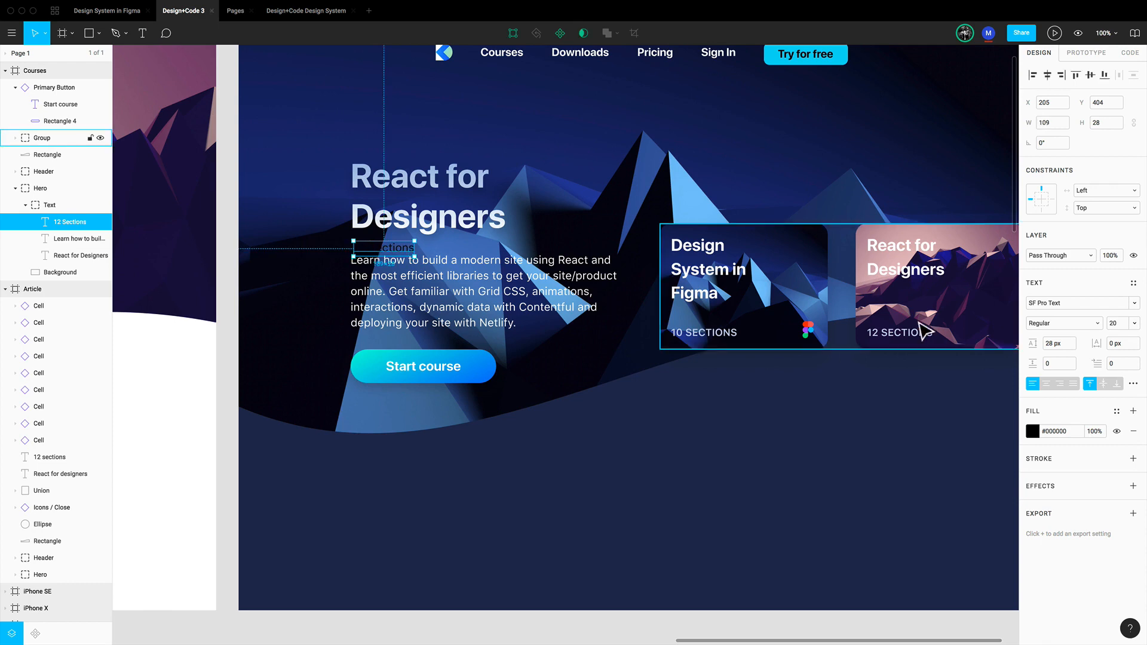
Step: Colour the new 12 Sections text #C6D0EB and apply the Caption Semibold (18) text style
left_click(1033, 430)
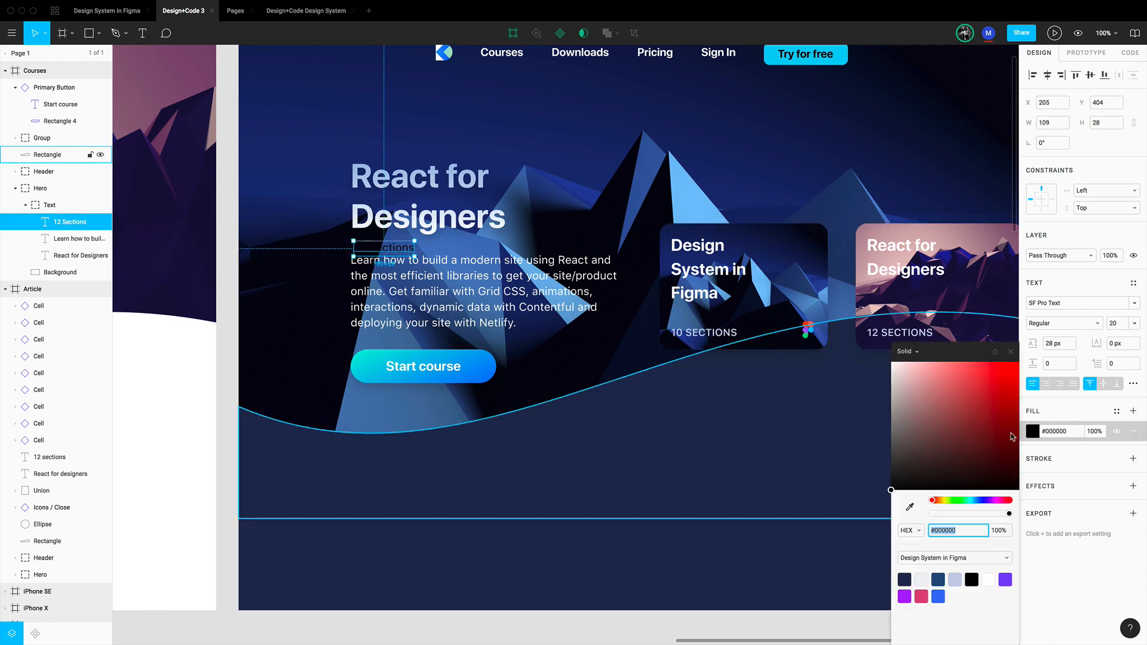
left_click(955, 579)
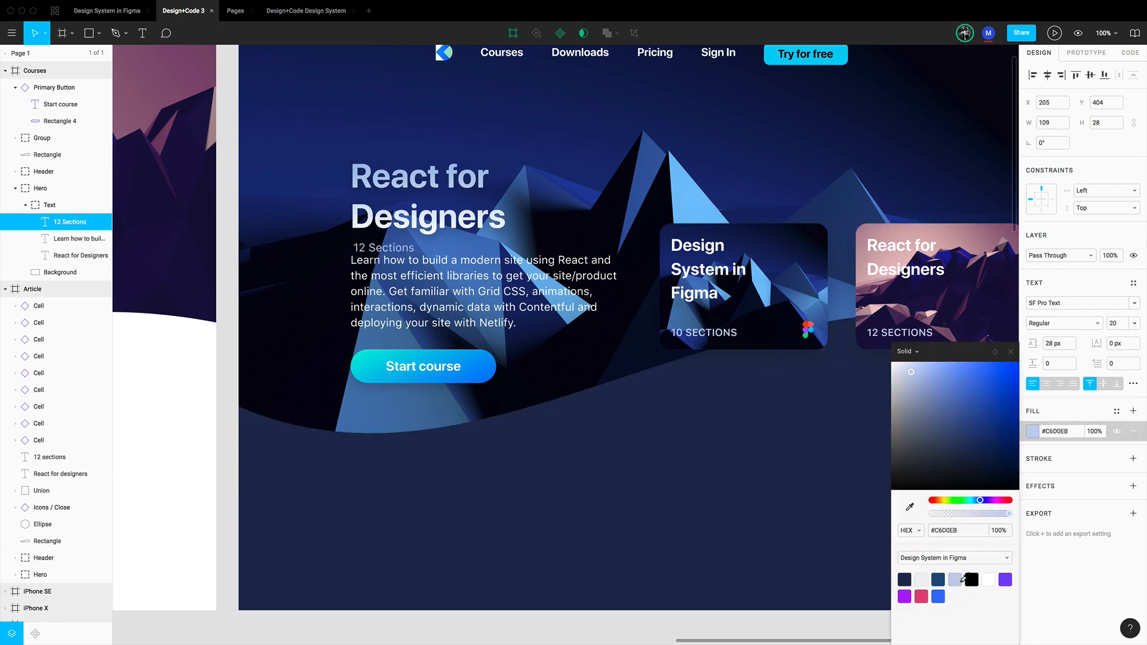
left_click(1097, 575)
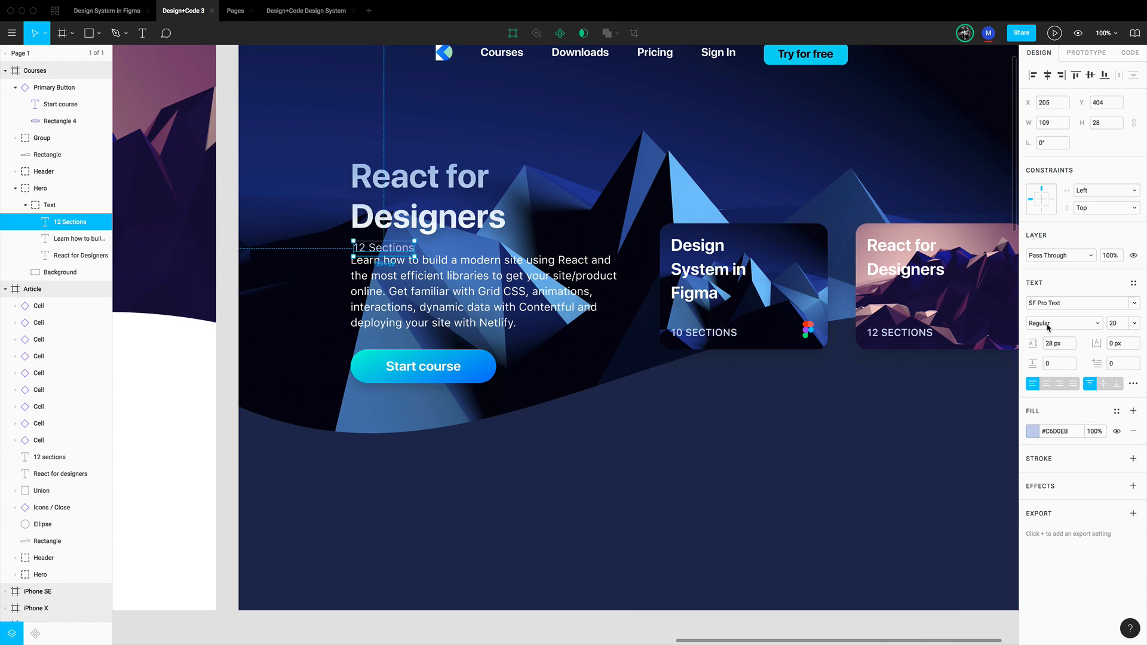
left_click(1133, 283)
scroll(1080, 427, "down", 2)
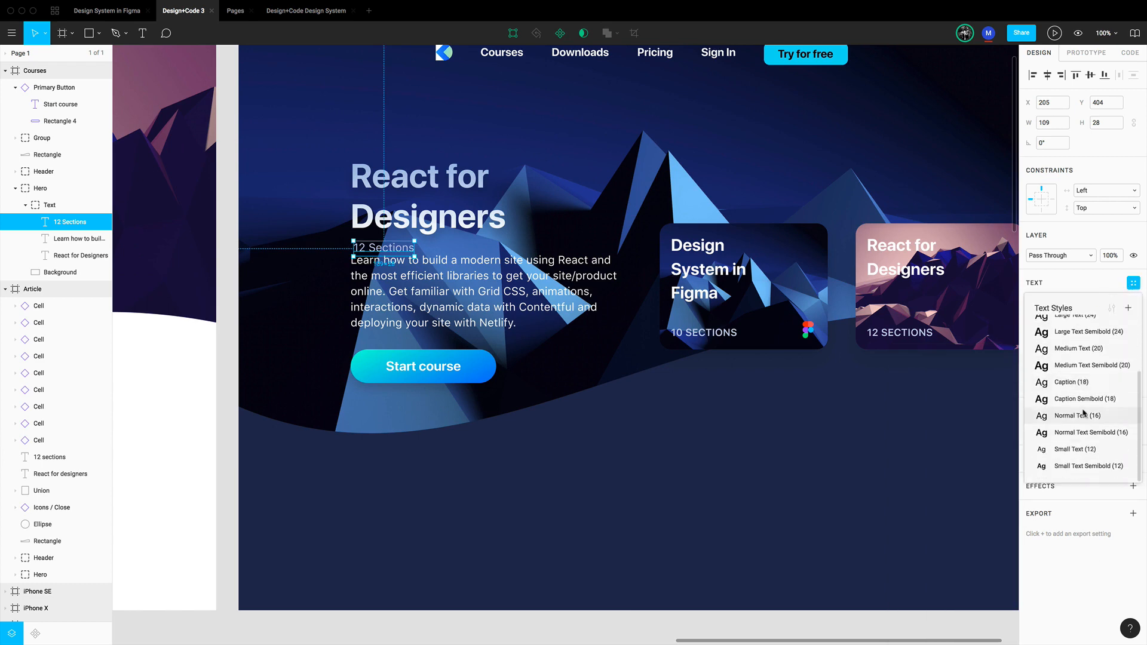
left_click(1083, 399)
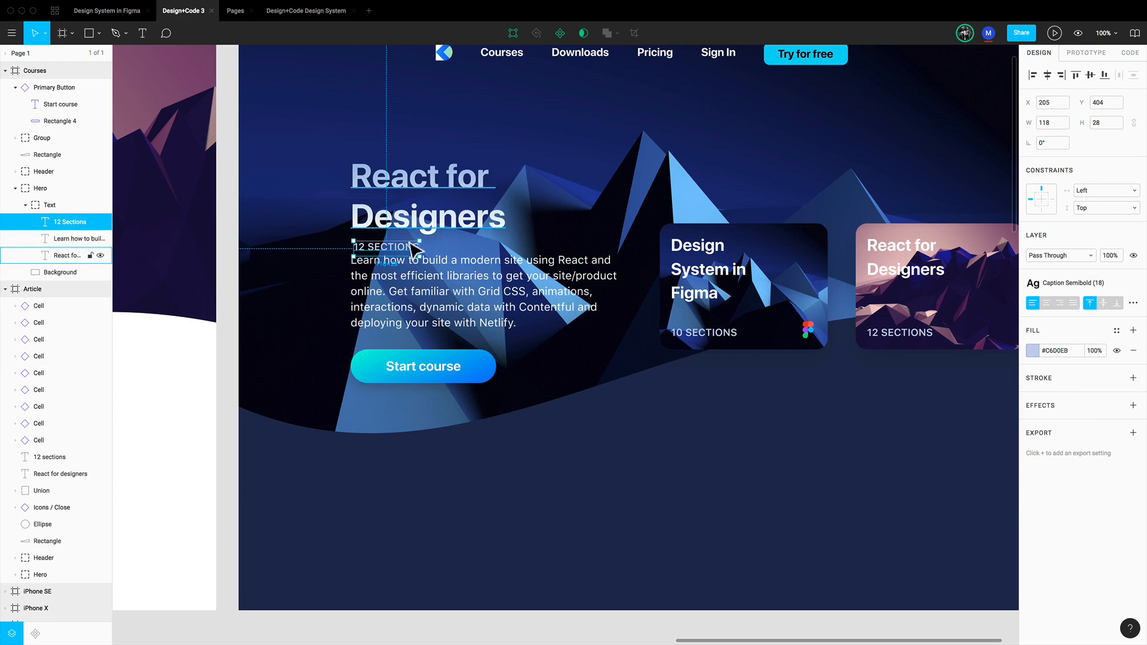
Step: Align the 12 Sections text with the title's left edge, placing it at X 200, Y 406
left_click_drag(412, 249, 409, 247)
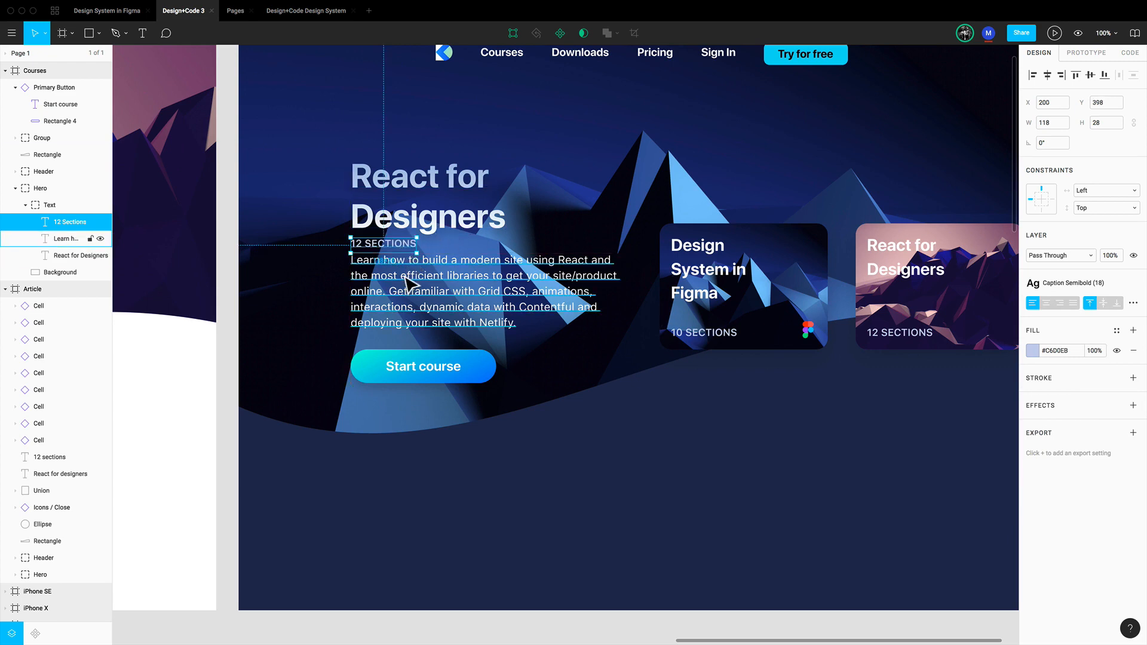
key("shift+Down")
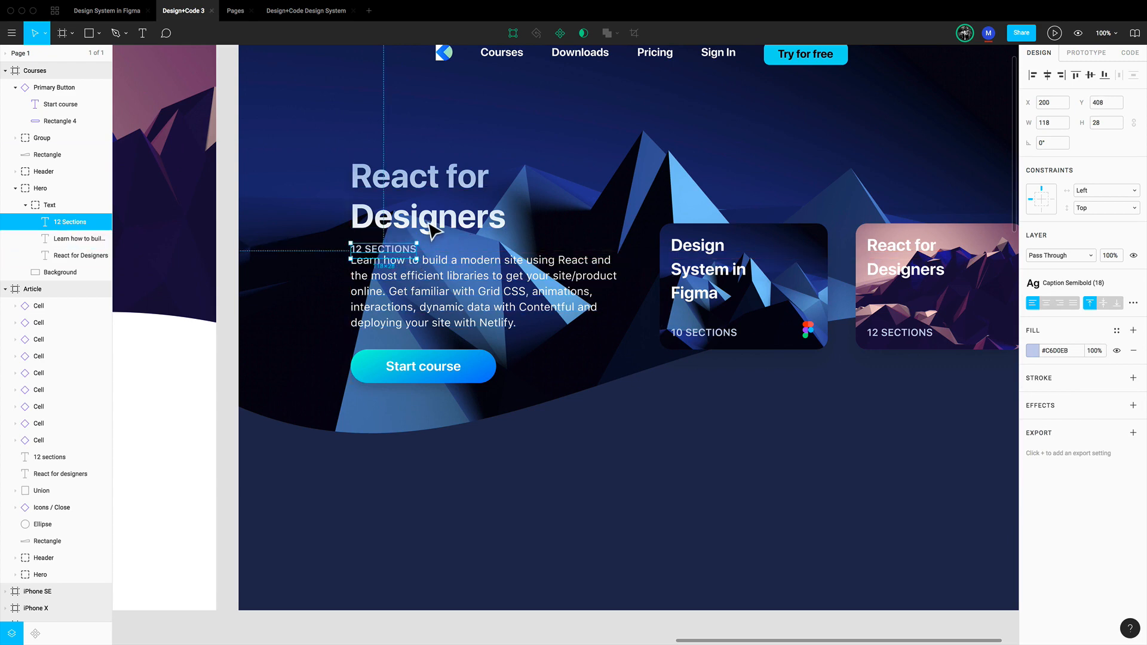
key("Up")
key("Up")
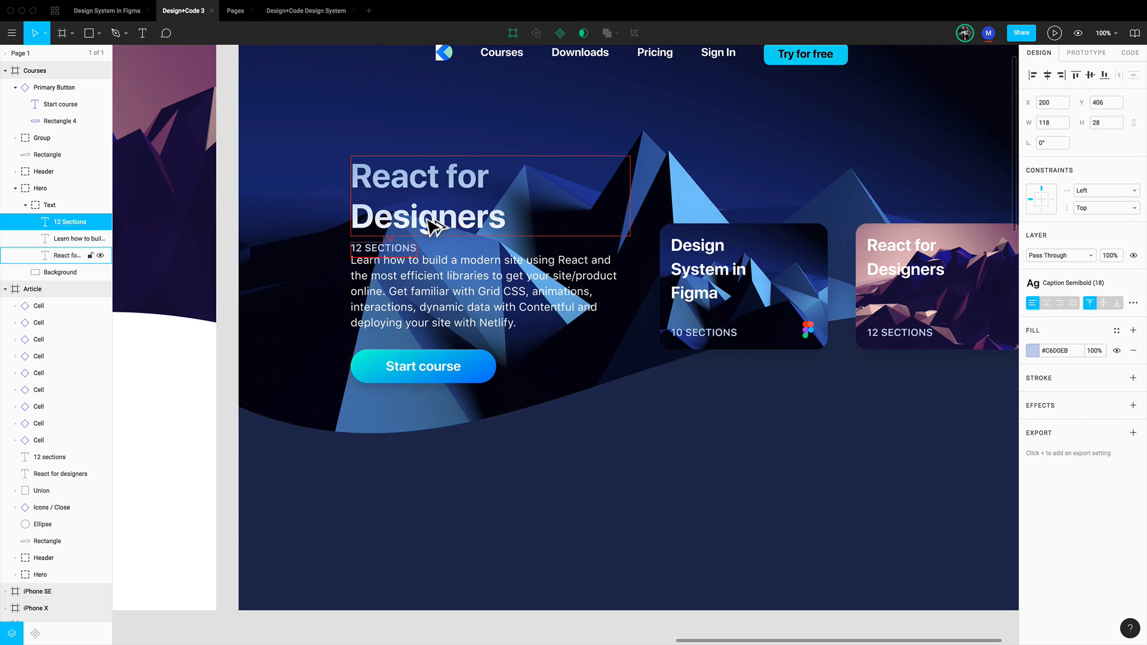
Step: Move the description paragraph down to Y 446 and the Start course button down to Y 618
left_click(430, 286)
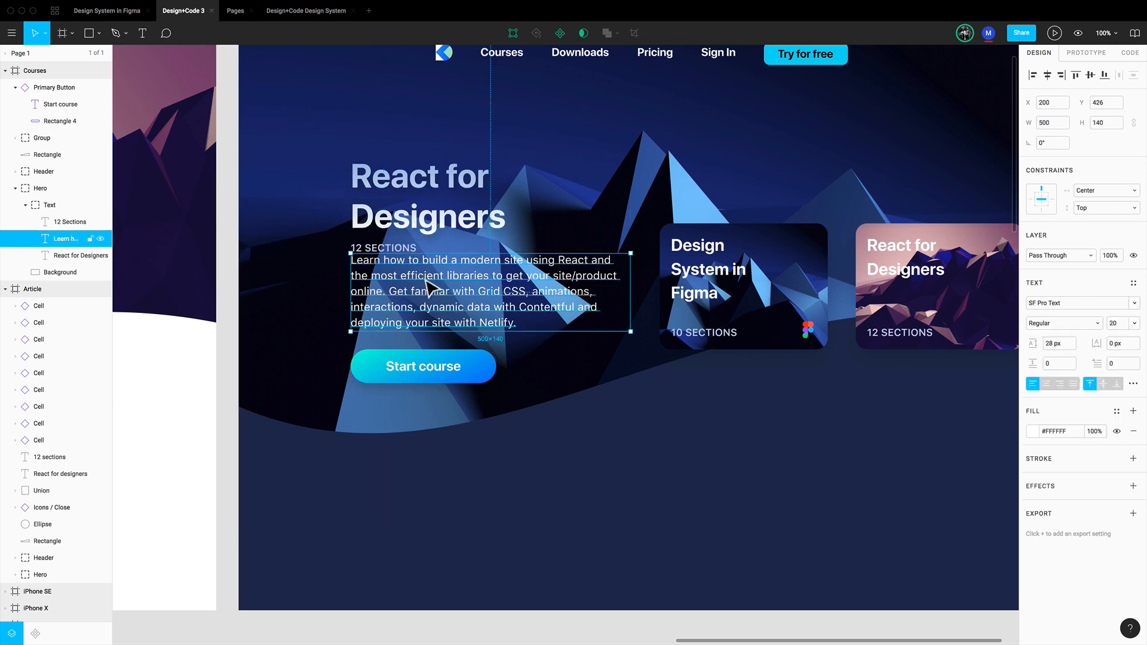
key("shift+Down")
key("shift+Down")
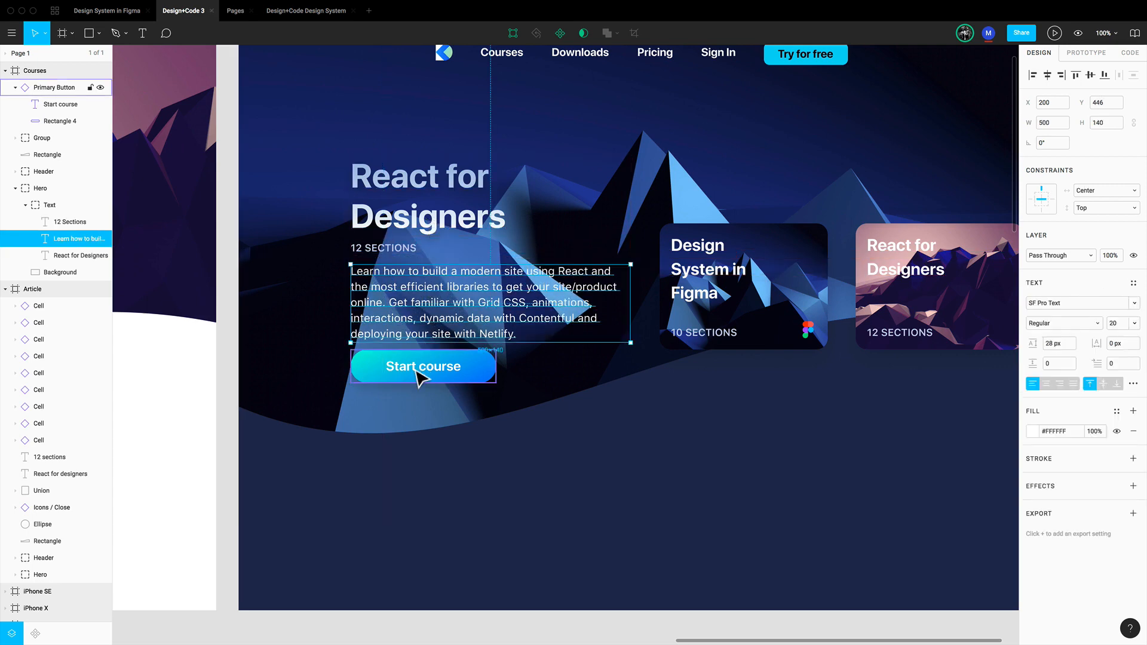
left_click(421, 375)
key("shift+Down")
key("shift+Down")
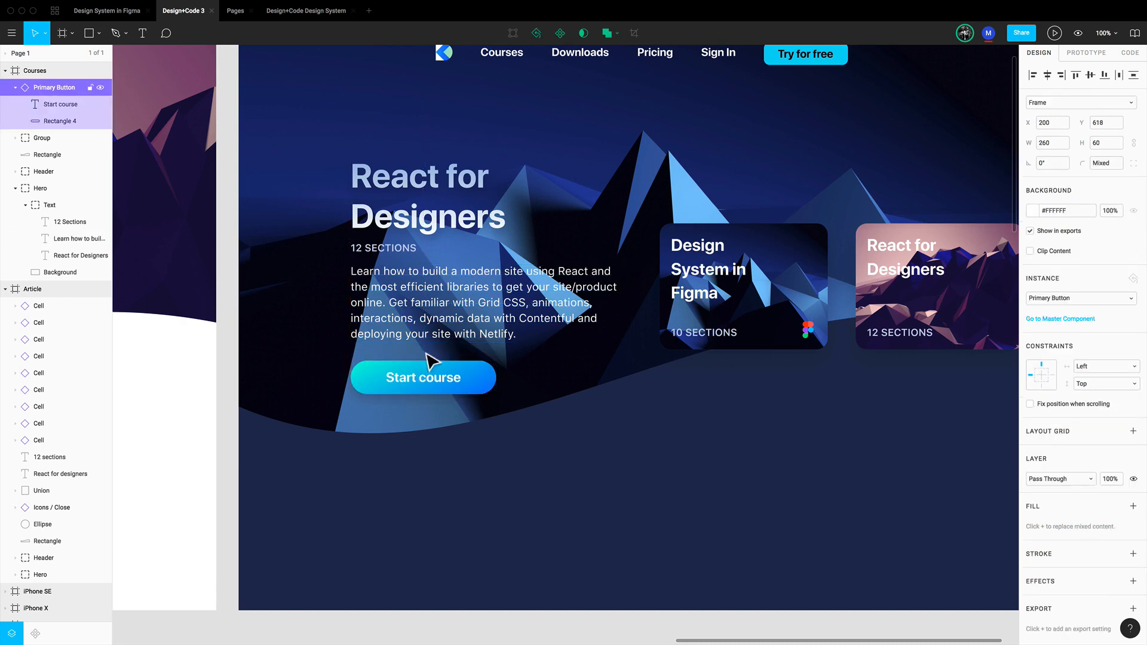
Step: Duplicate the 12 Sections text beneath the Start course button, positioning the copy at X 200, Y 708
left_click(383, 253)
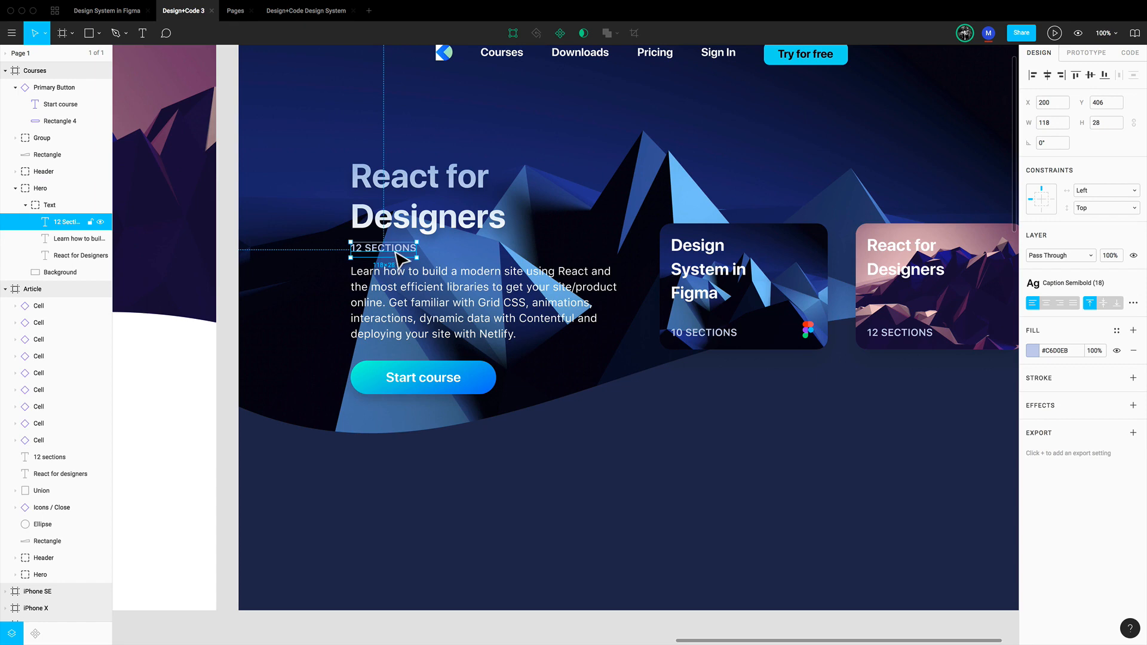
left_click_drag(402, 251, 402, 432)
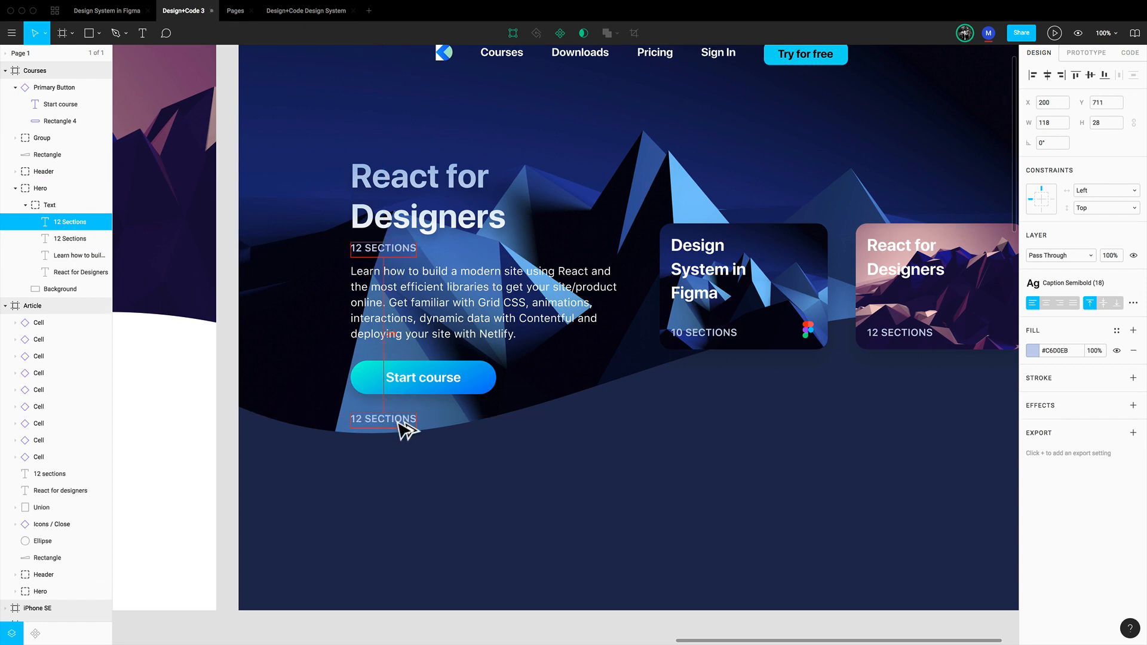
key("alt")
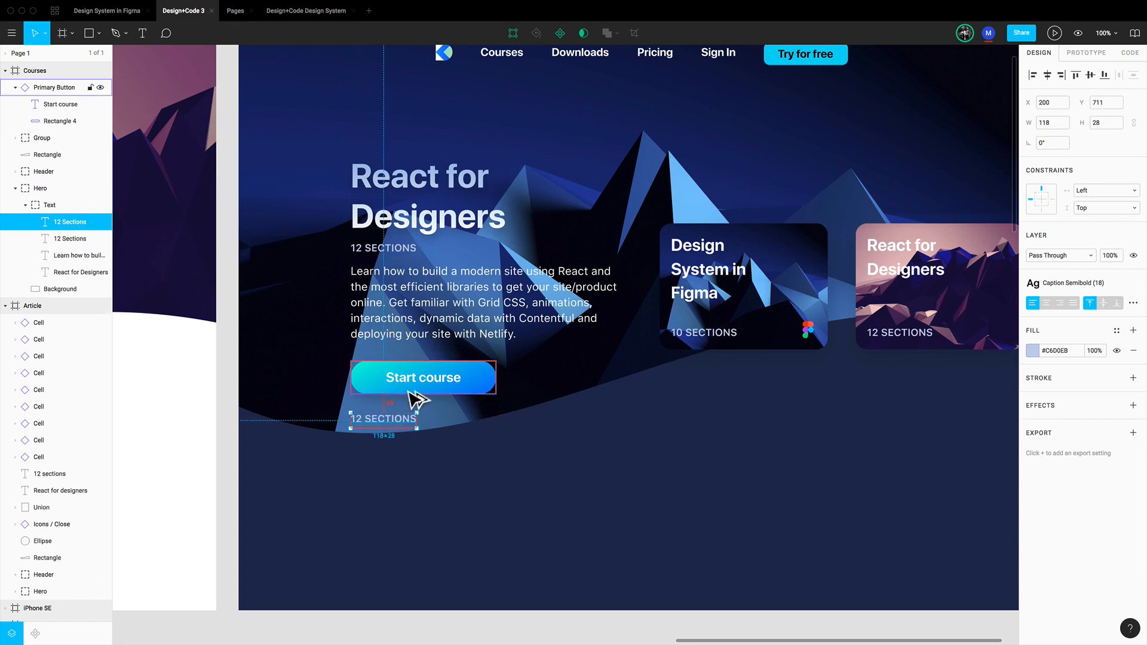
key("Up")
key("Up")
key("Up")
scroll(407, 404, "right", 2)
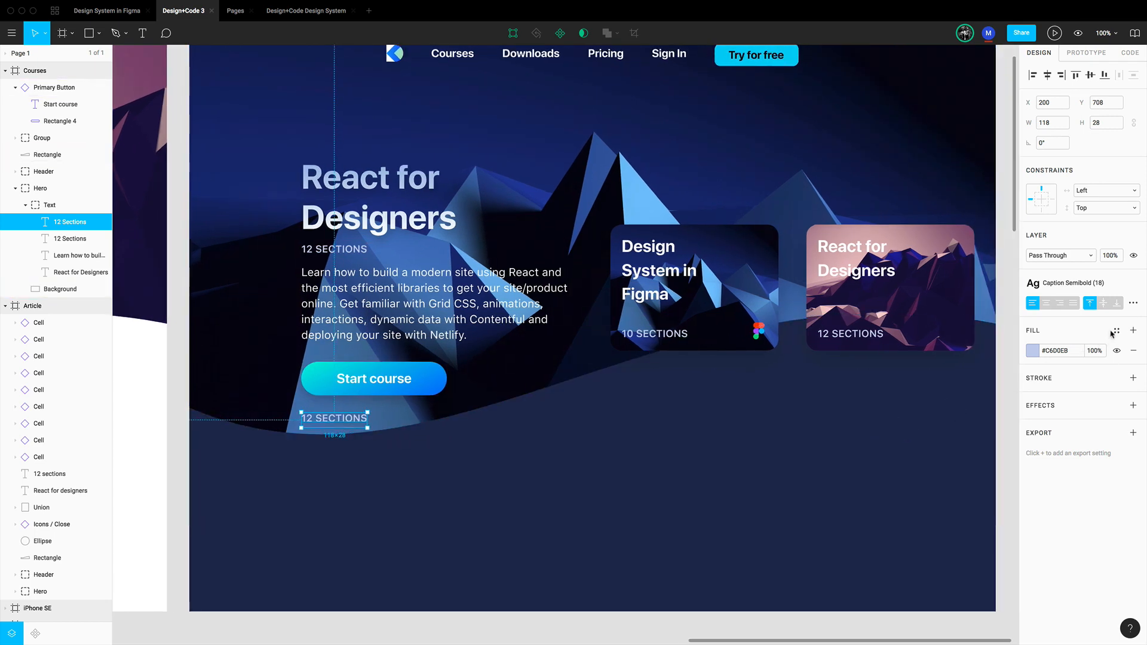
Step: Apply the Normal Text (16) style to the copied label and change its text to "Taught by"
left_click(1115, 283)
scroll(1072, 425, "down", 2)
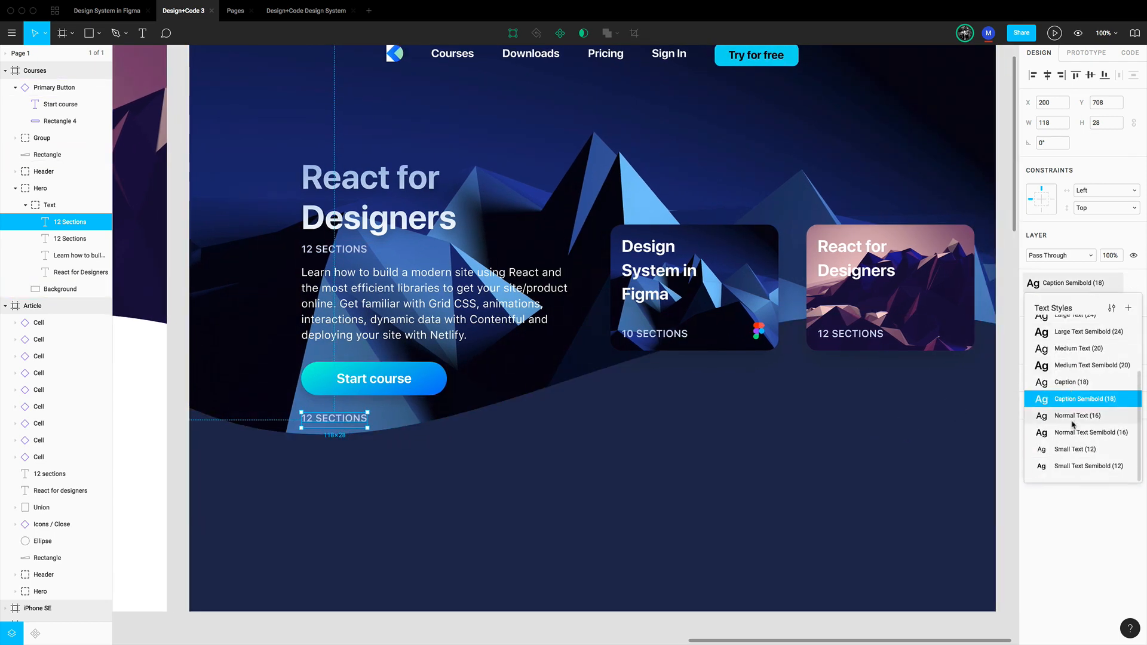
left_click(1077, 415)
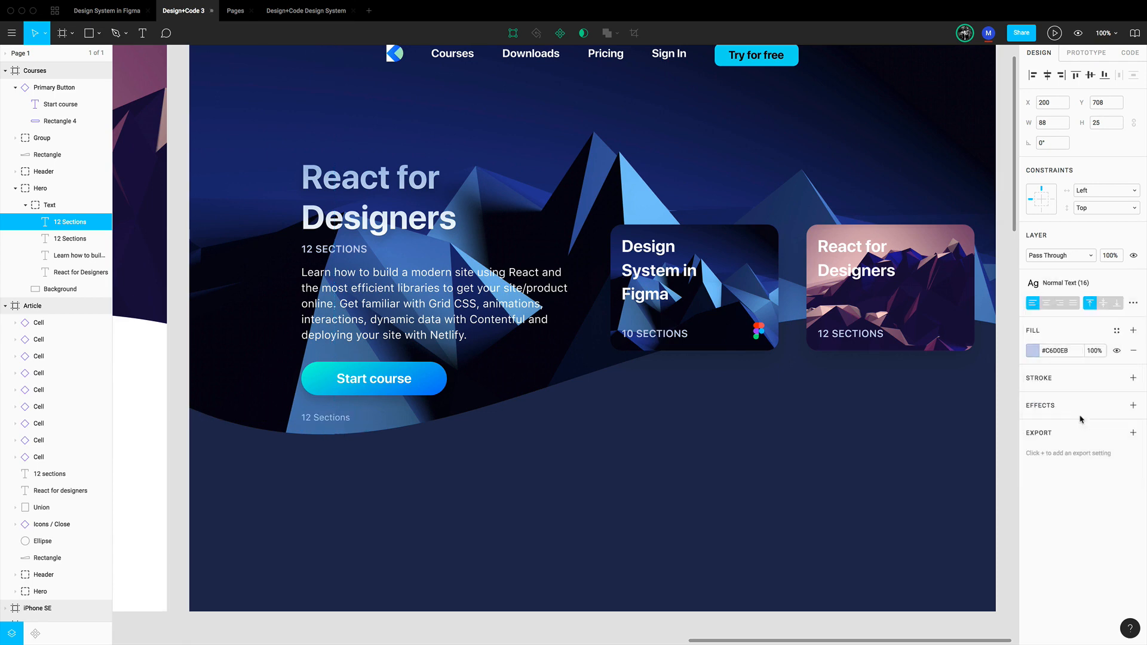
double_click(327, 418)
type("T")
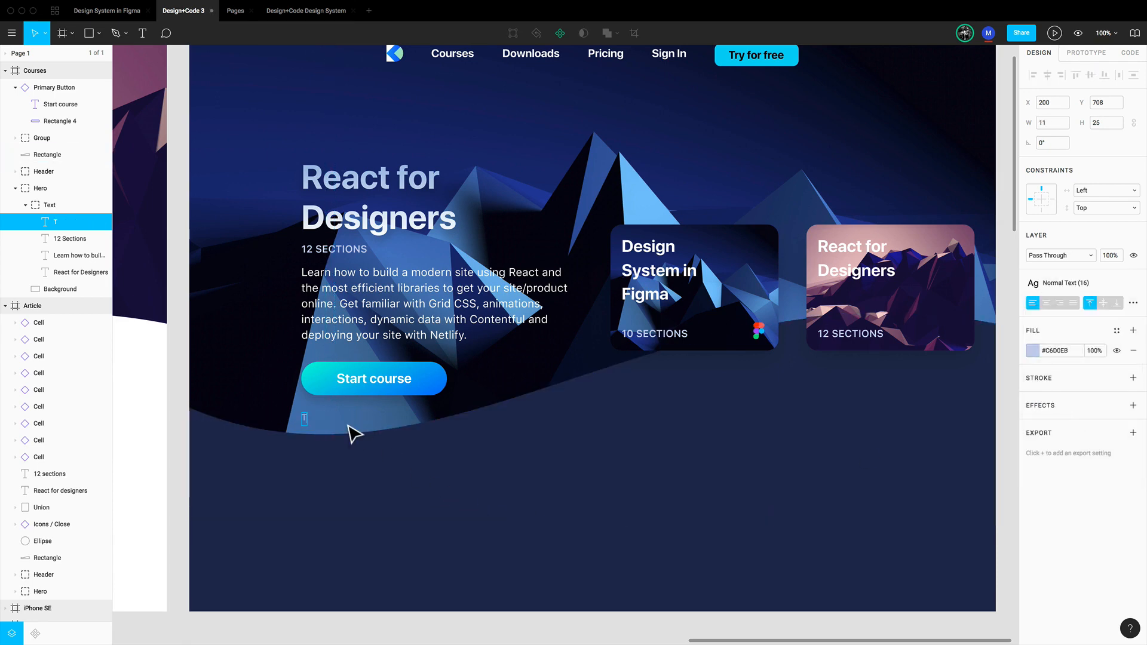
type("aught by")
key("Escape")
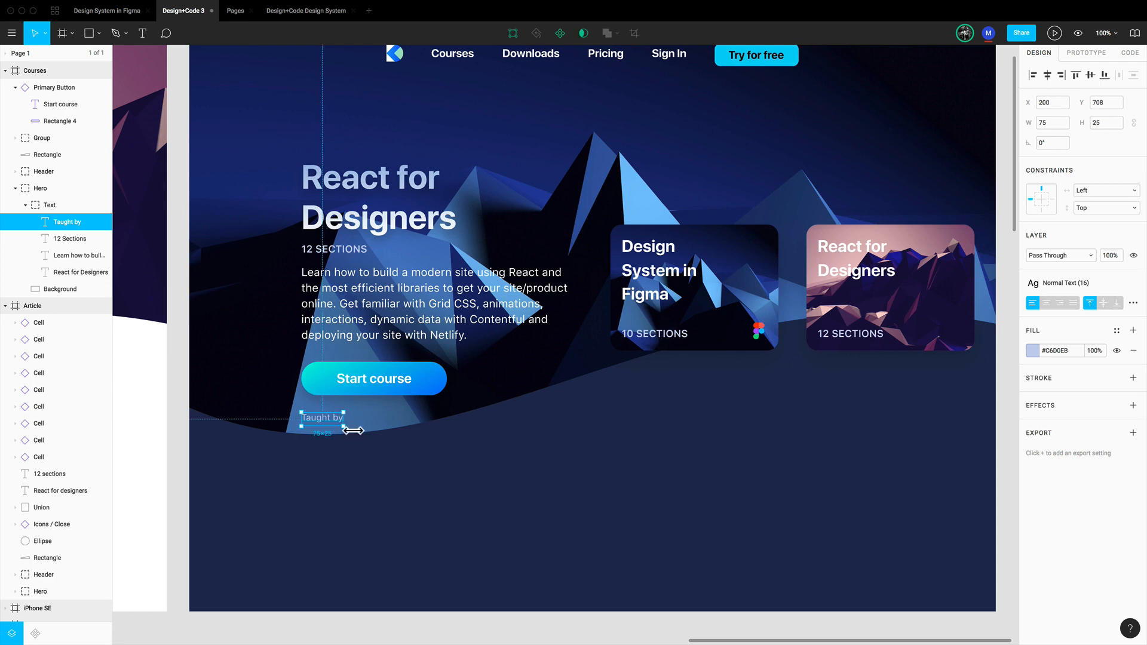
Step: Draw an 80×80 circle at X 200, Y 742 below the Taught by label and fill it with the first portrait photo style
key("o")
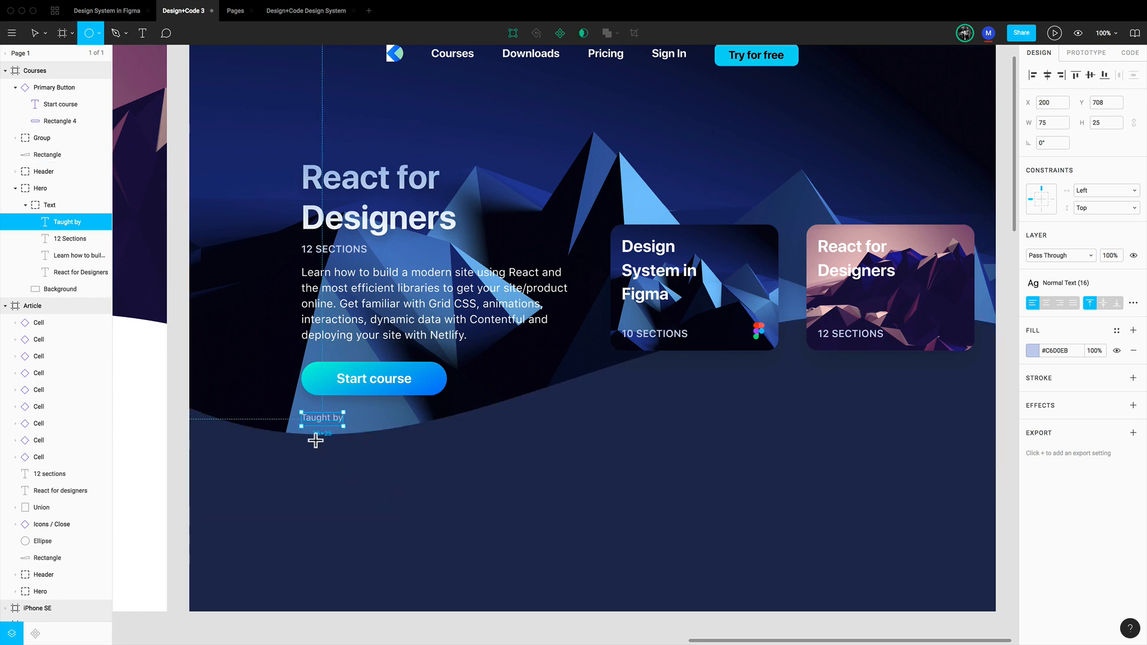
mouse_move(304, 430)
left_mouse_down()
mouse_move(349, 475)
mouse_move(333, 464)
left_mouse_up()
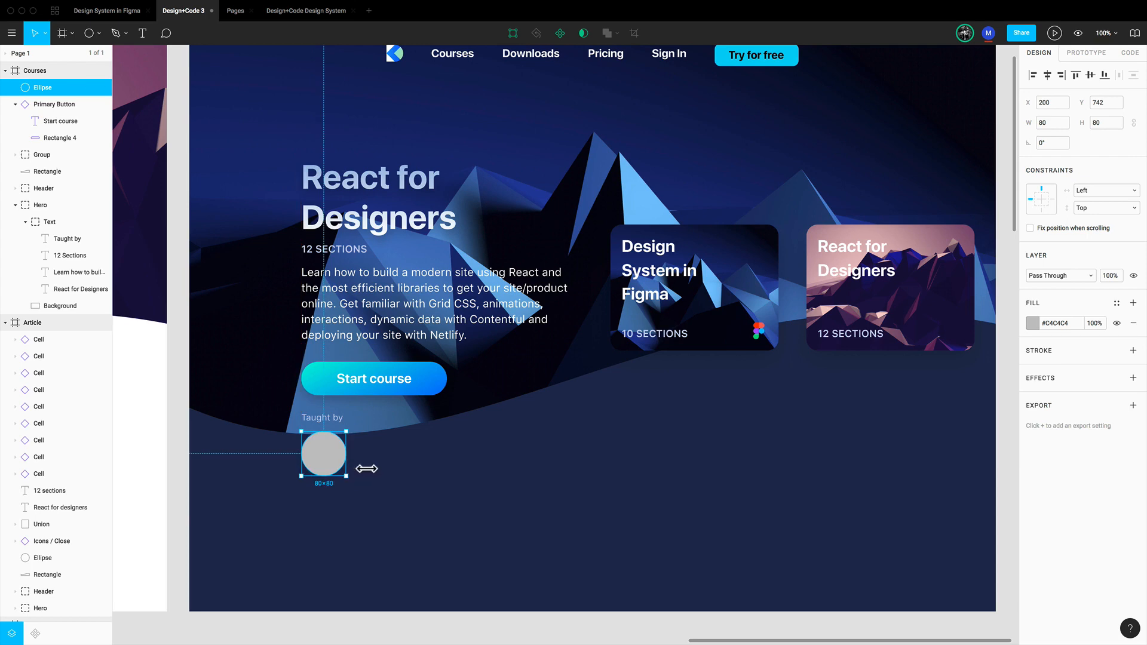
left_click(1116, 303)
left_click(1115, 303)
left_click(1116, 304)
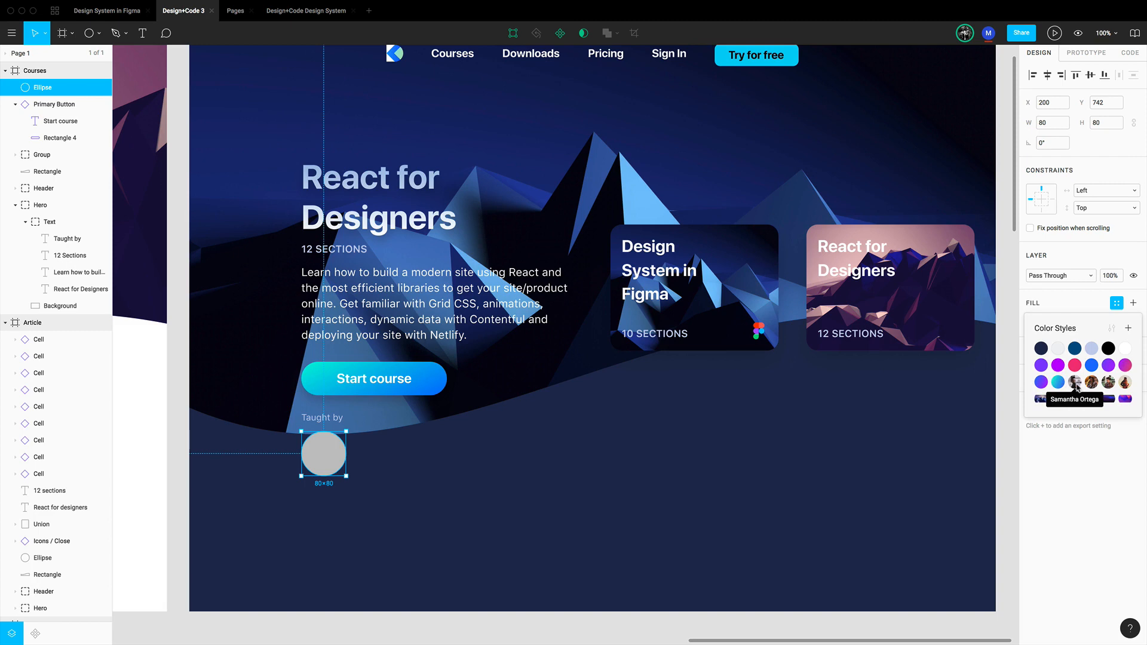
left_click(1076, 387)
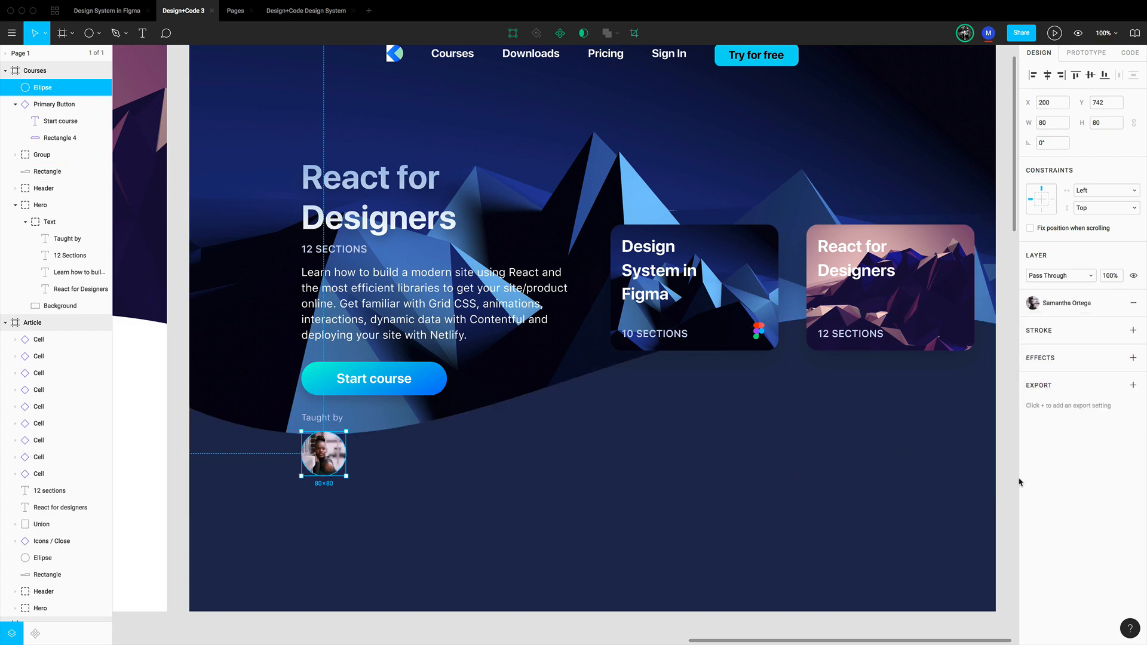
Step: Duplicate the Courses frame, placing the copy beside the original at X 3720, Y -450
scroll(488, 568, "up", 3)
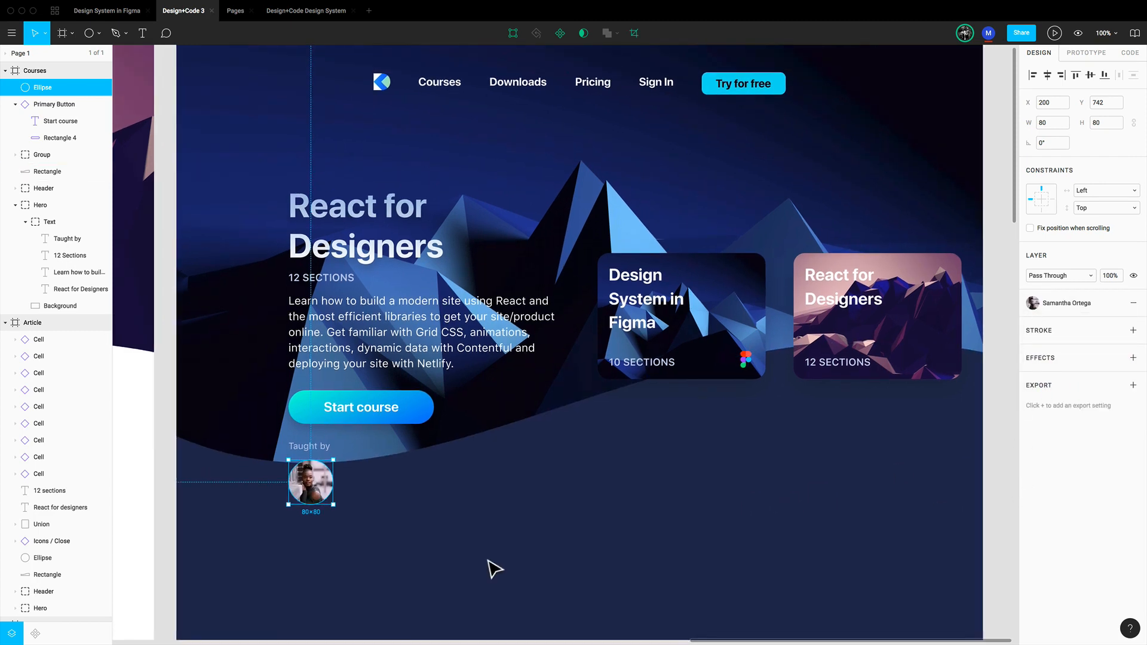
scroll(488, 560, "up", 3)
left_click(162, 75)
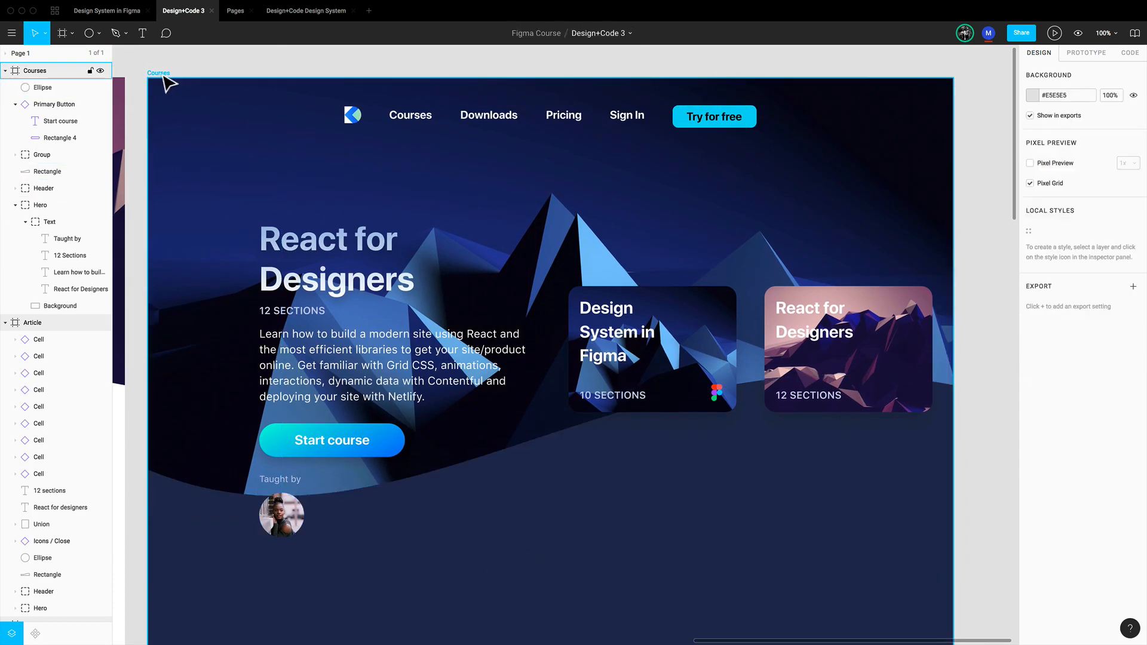
left_click(162, 76)
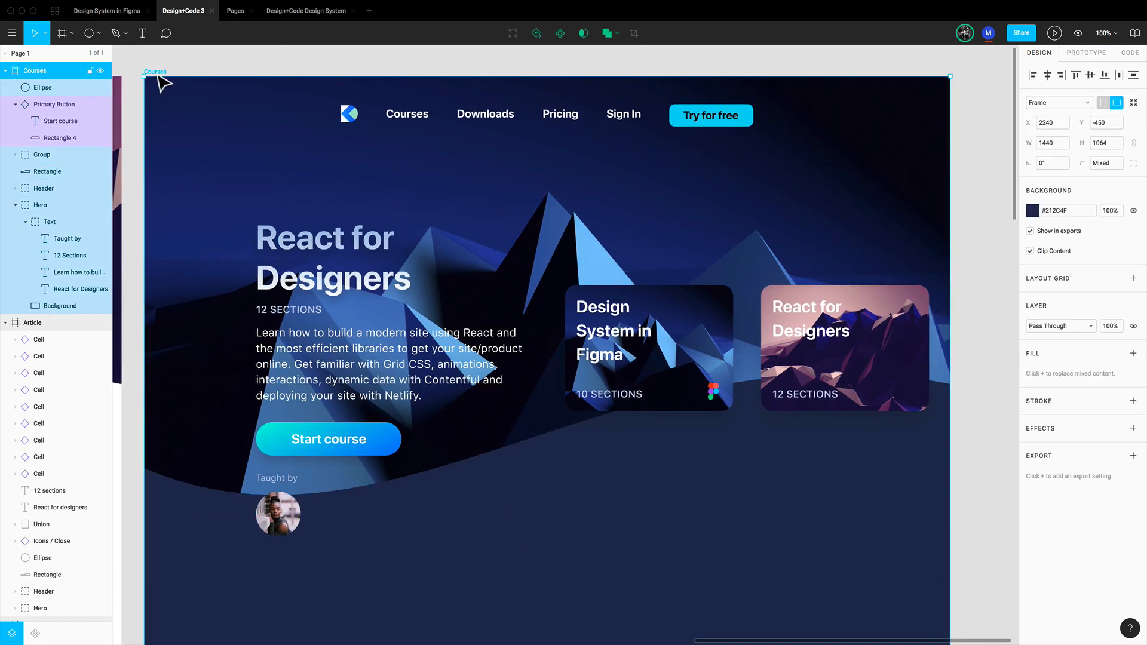
key("super+d")
scroll(446, 136, "right", 4)
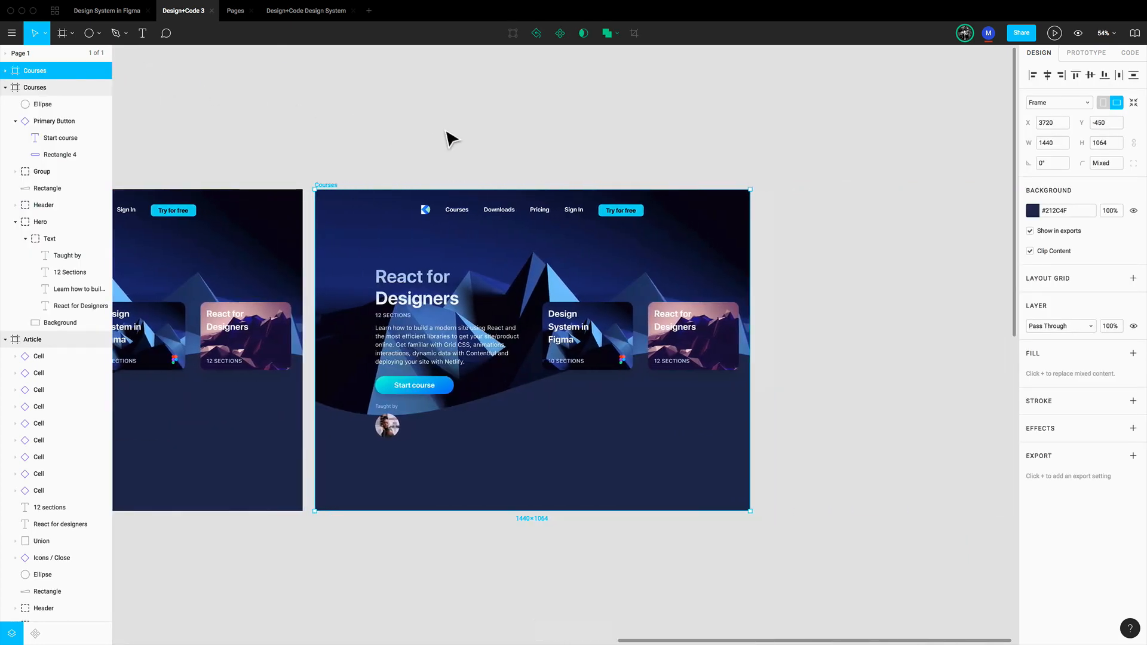
Step: Rename the duplicated Courses frame to "Downloads"
key("super+r")
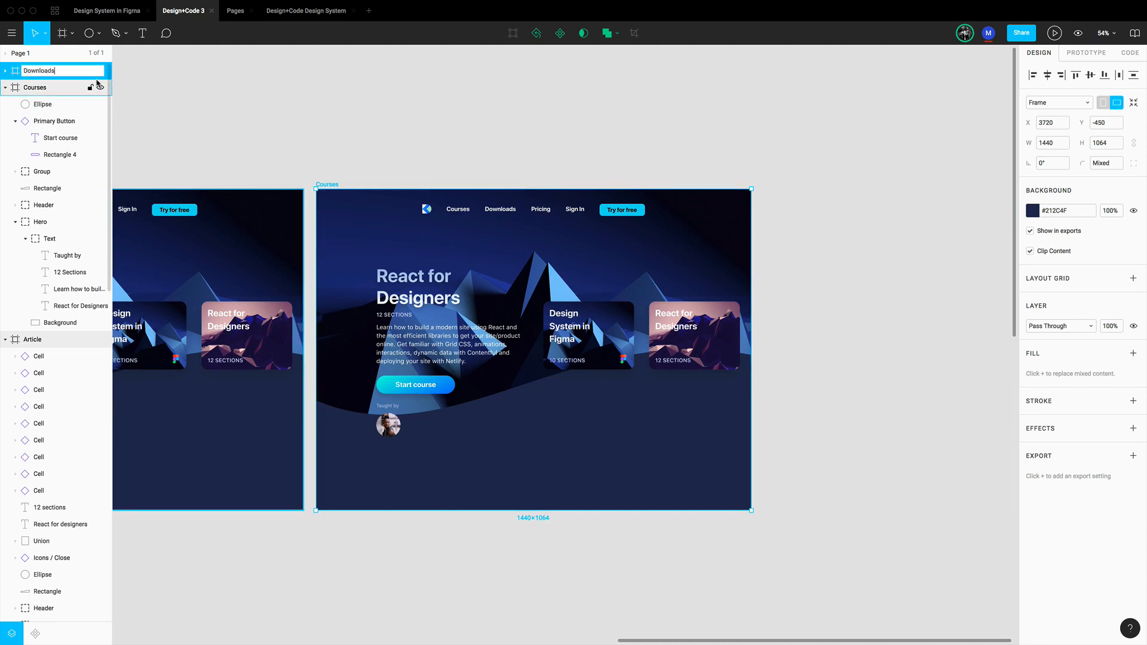
type("Downloads")
key("Return")
Step: Delete the React for Designers title, 12 Sections label, description paragraph and course card group from the Downloads frame
scroll(485, 549, "down", 2)
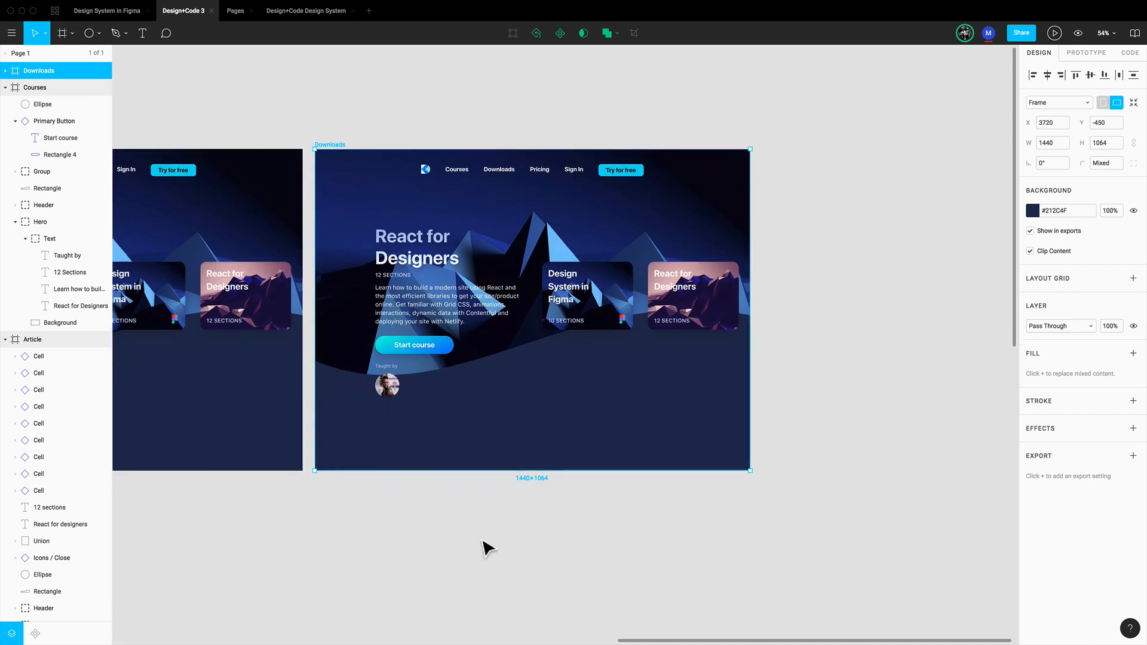
key("super+0")
scroll(495, 537, "left", 3)
scroll(500, 545, "up", 2)
scroll(499, 545, "right", 2)
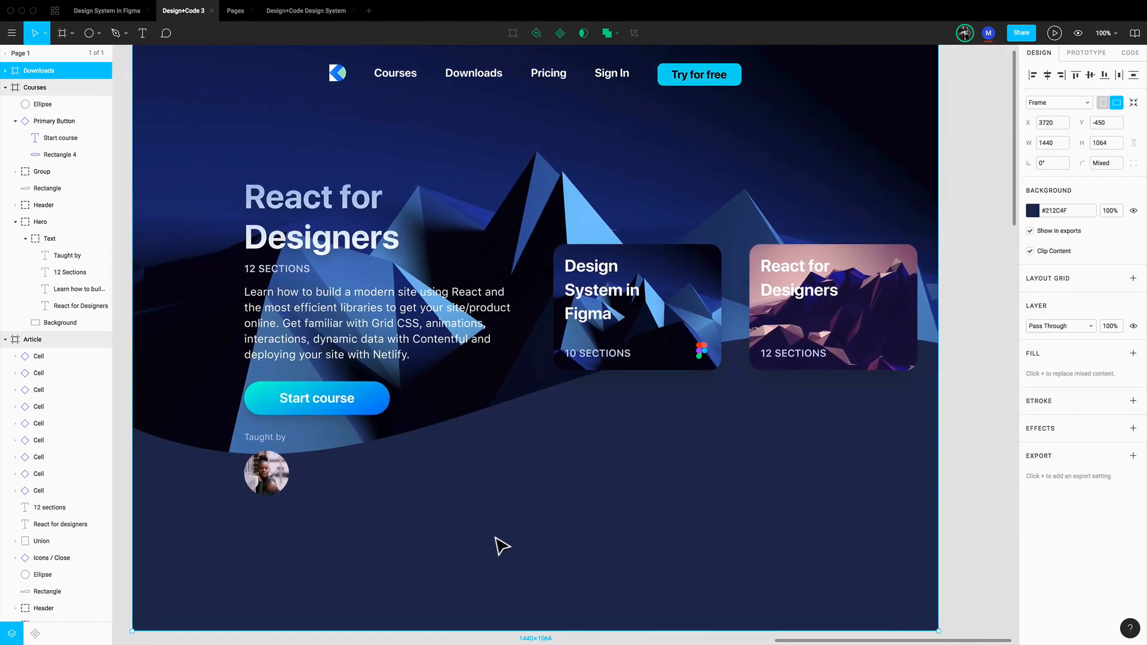
left_click(321, 331)
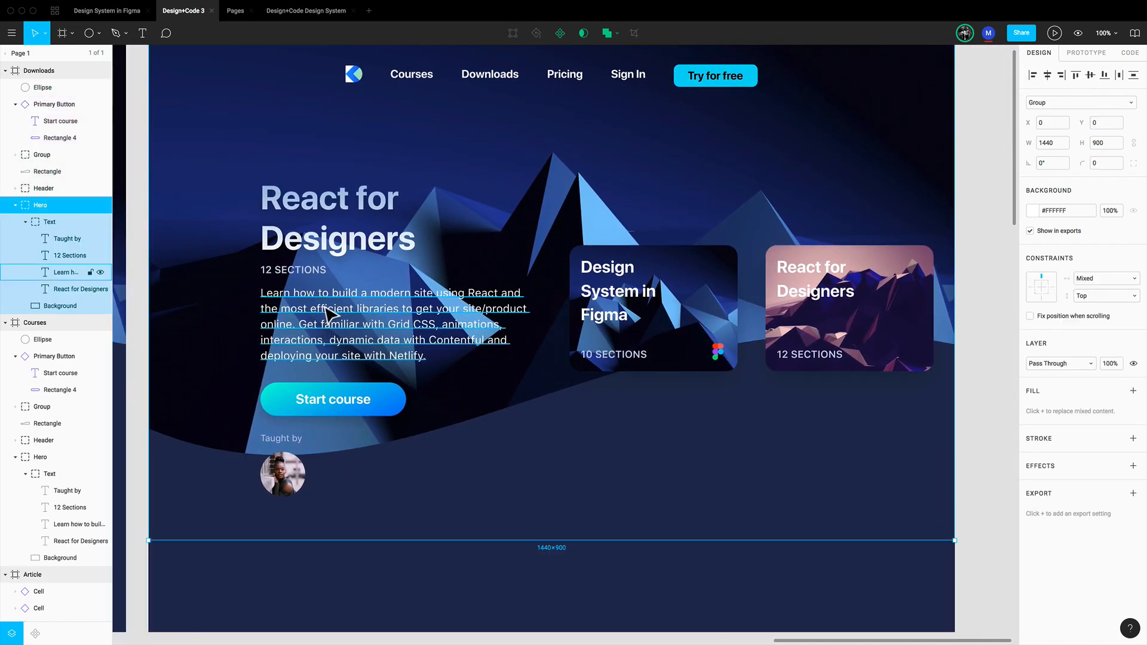
left_click(318, 304, "super")
left_click(304, 272, "shift")
left_click(311, 203, "shift")
left_click(693, 312, "shift")
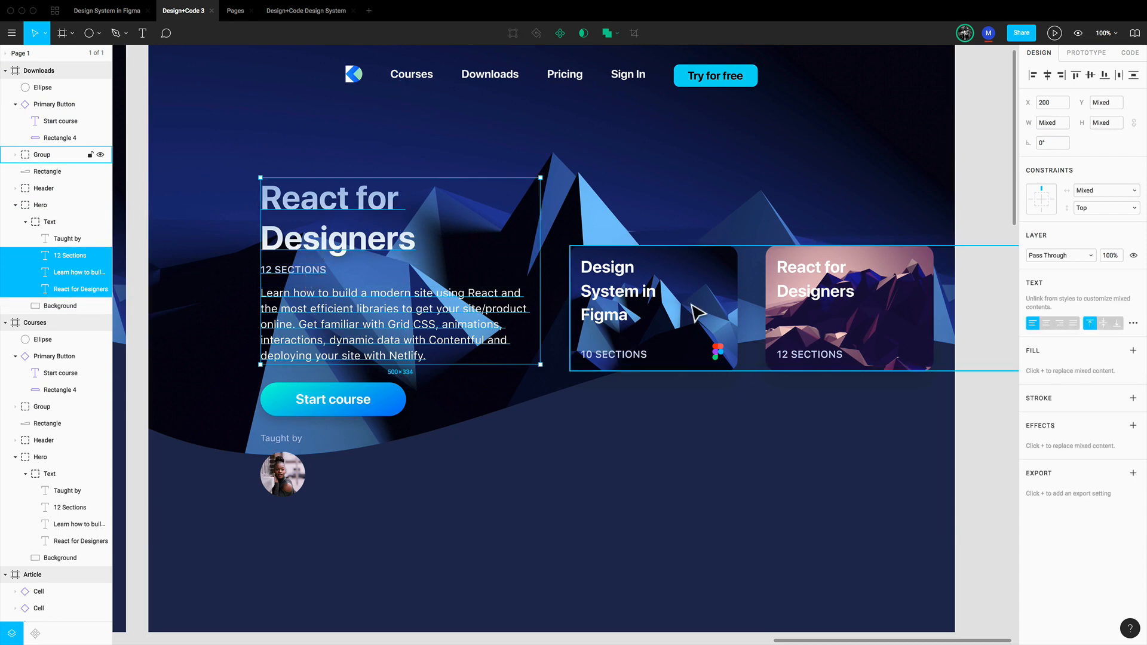
key("Delete")
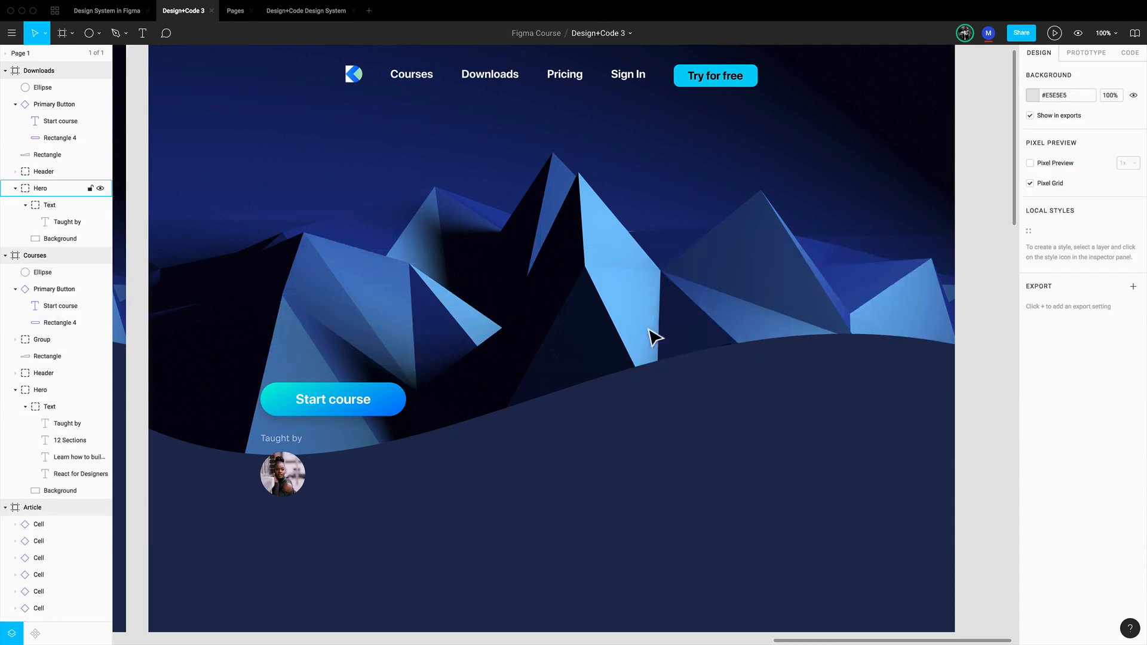
Step: Delete the Start course button, the portrait circle and the Taught by label from the Downloads frame
left_click(379, 410)
left_click(299, 463, "shift")
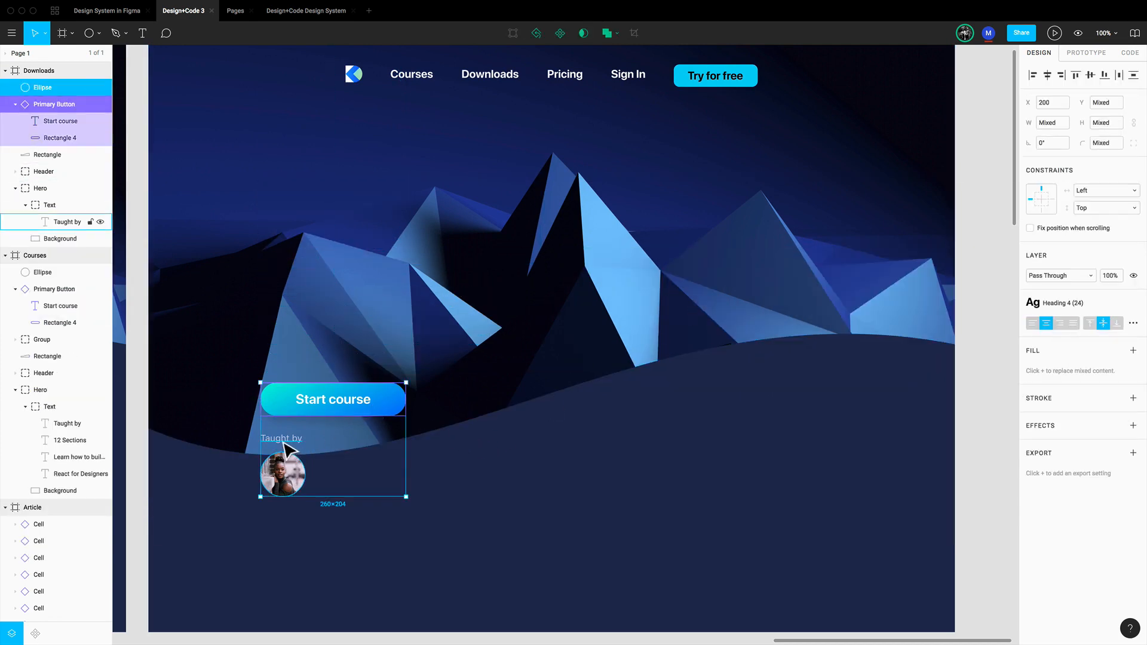
left_click(285, 443, "shift")
key("Delete")
Step: Draw a rectangle over the mountains below the Downloads header and set its size to 1000×500
scroll(366, 215, "up", 1)
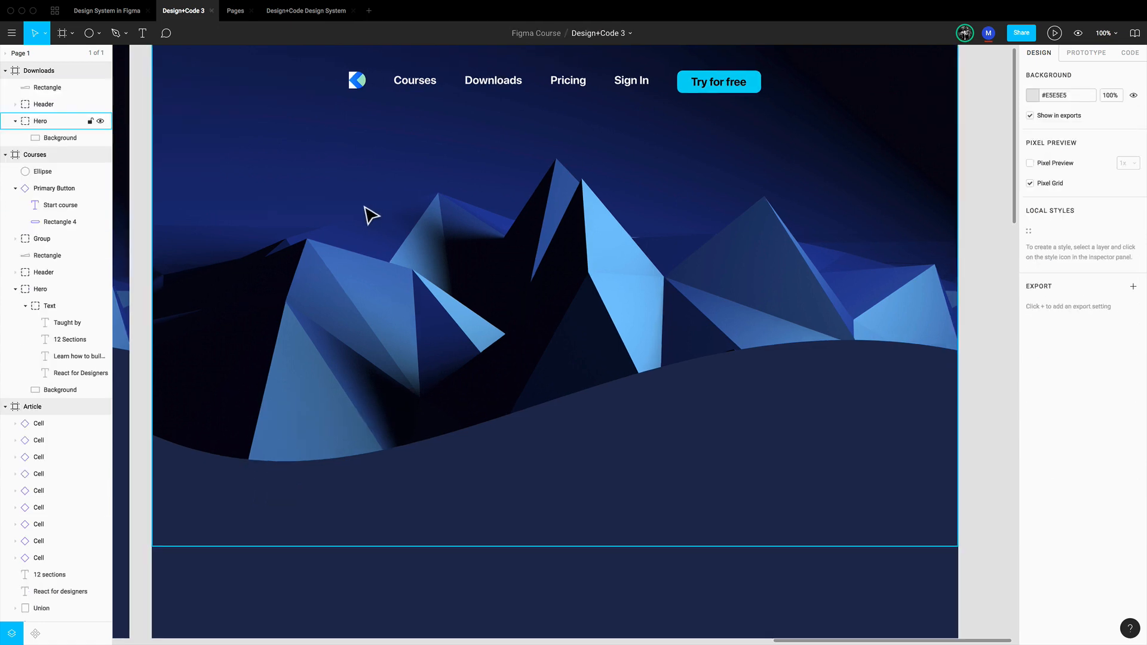
key("r")
mouse_move(332, 177)
left_mouse_down()
mouse_move(817, 456)
mouse_move(824, 475)
left_mouse_up()
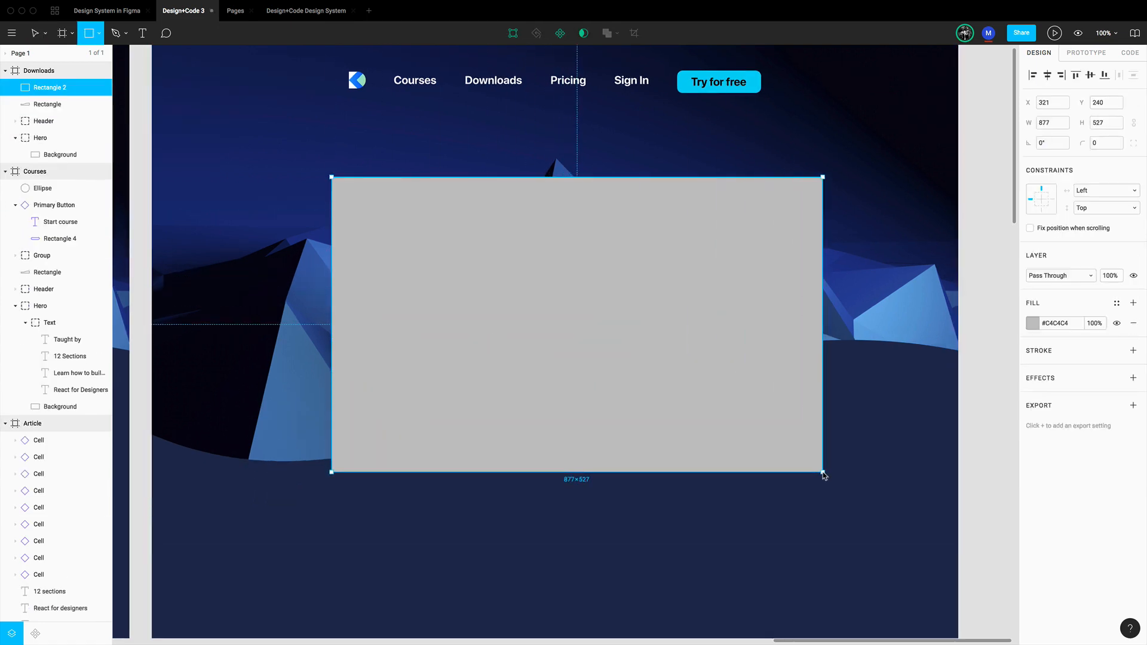
left_click(1049, 122)
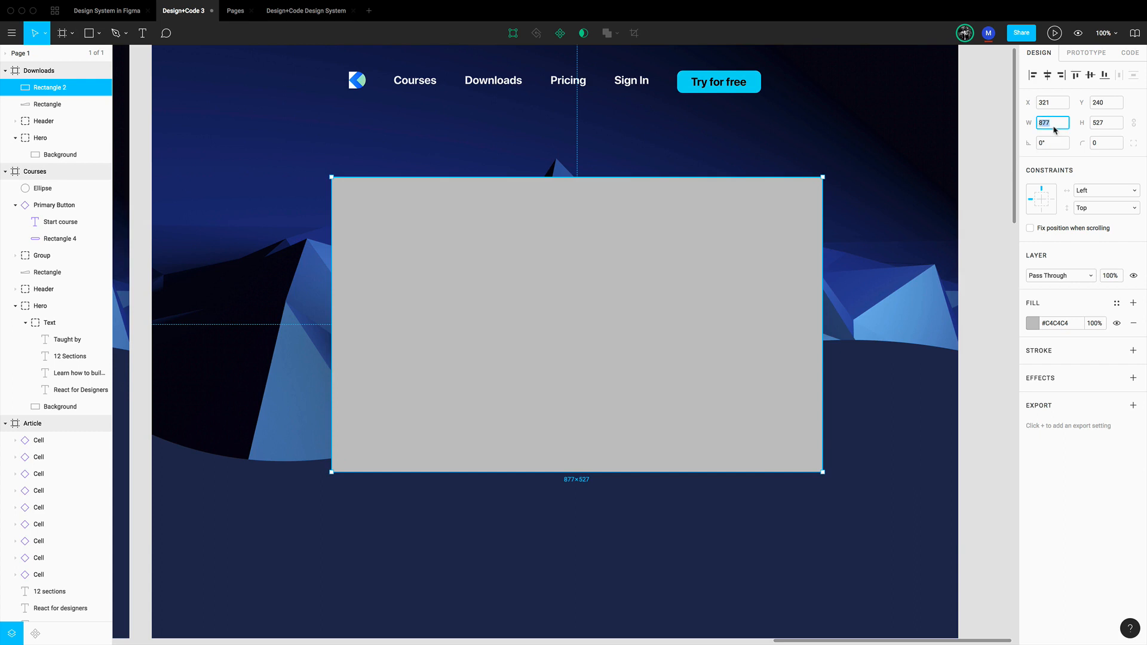
type("1000")
key("Return")
key("Tab")
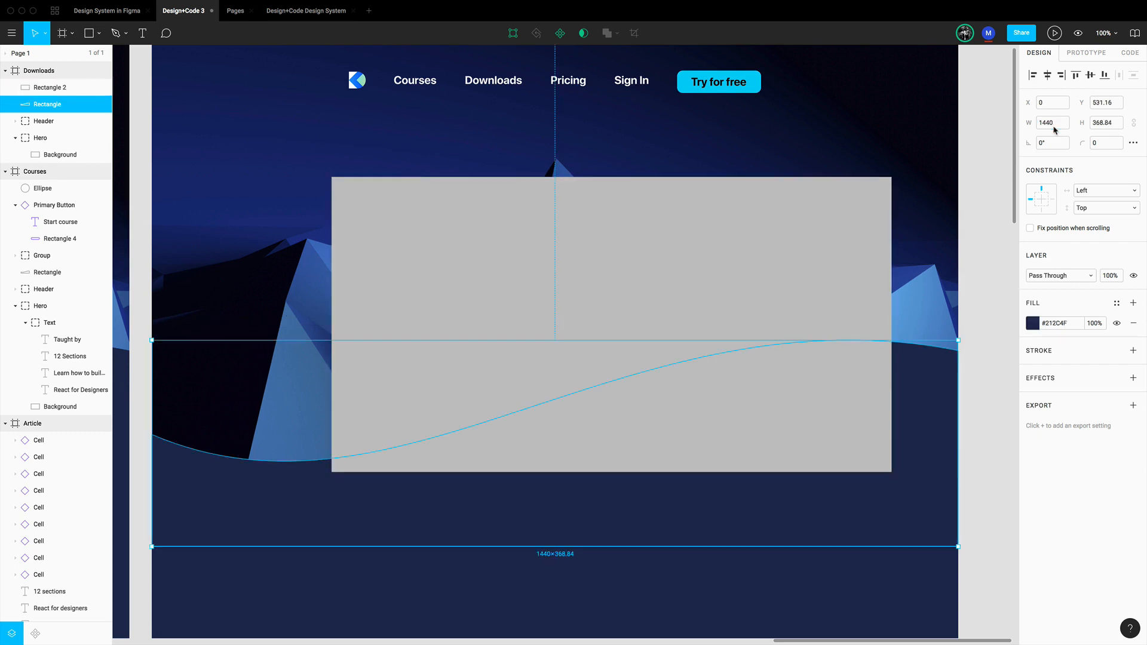
left_click(840, 202)
scroll(866, 202, "right", 1)
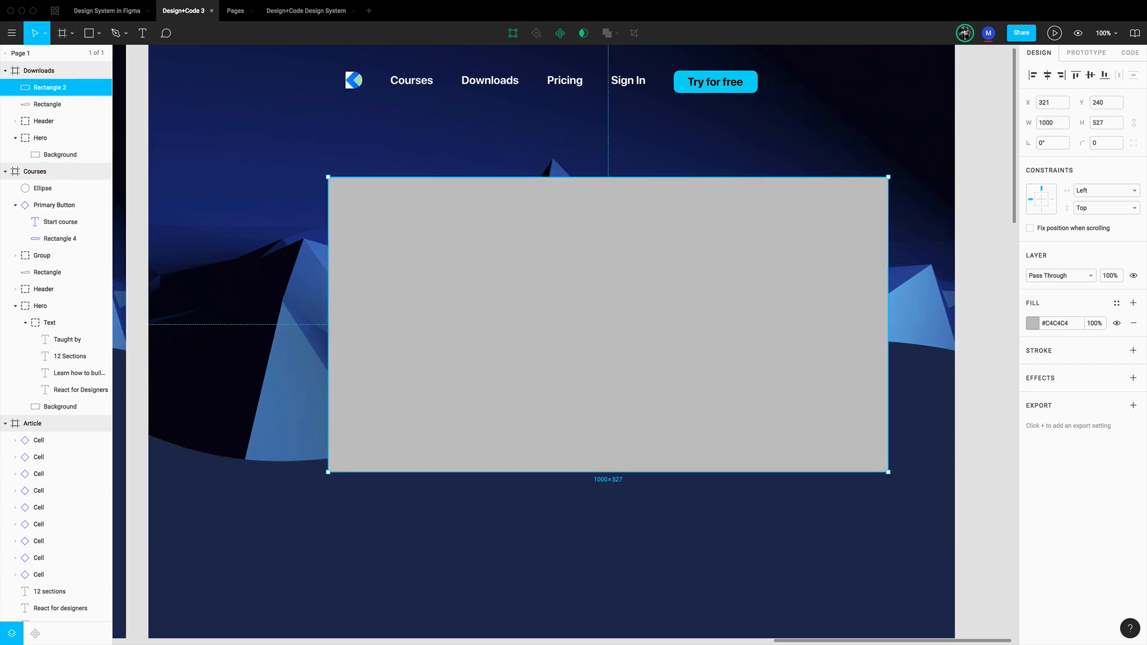
left_click(1110, 125)
type("500")
key("Return")
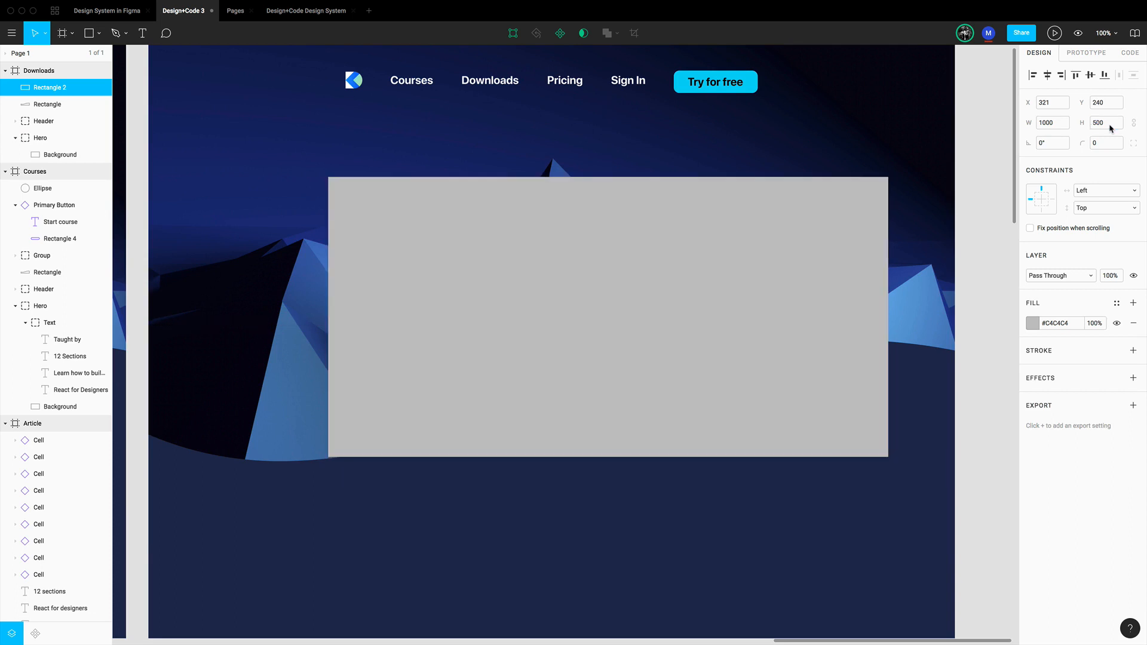
Step: Centre the grey rectangle horizontally in the Downloads frame and move it to Y 240
left_click_drag(720, 267, 681, 262)
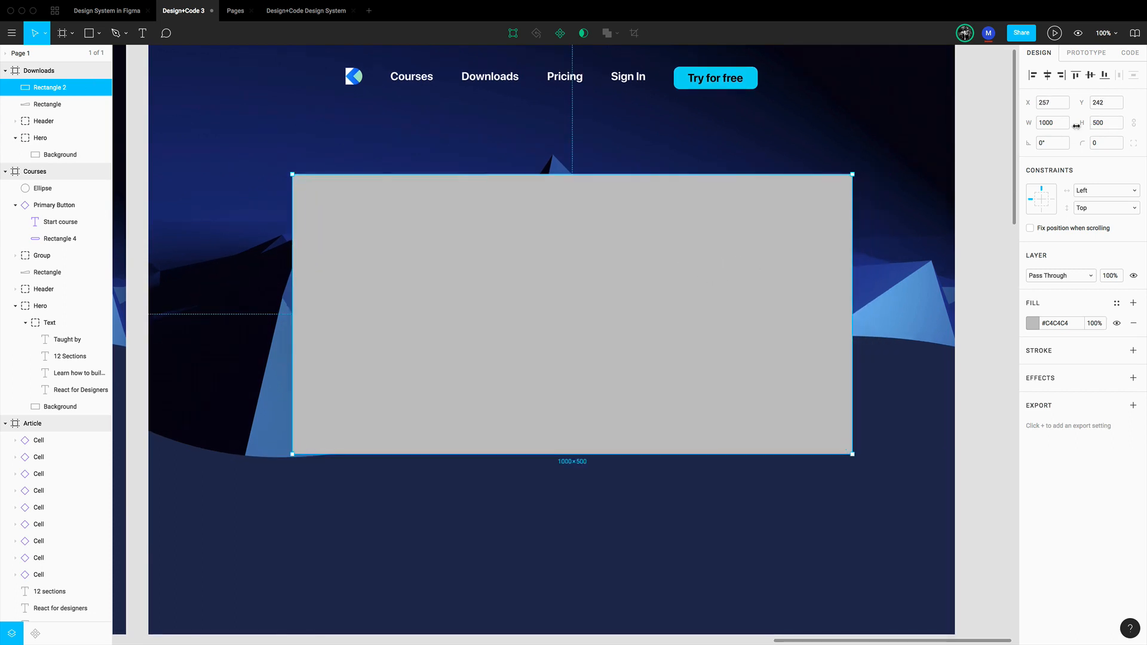
left_click(1048, 75)
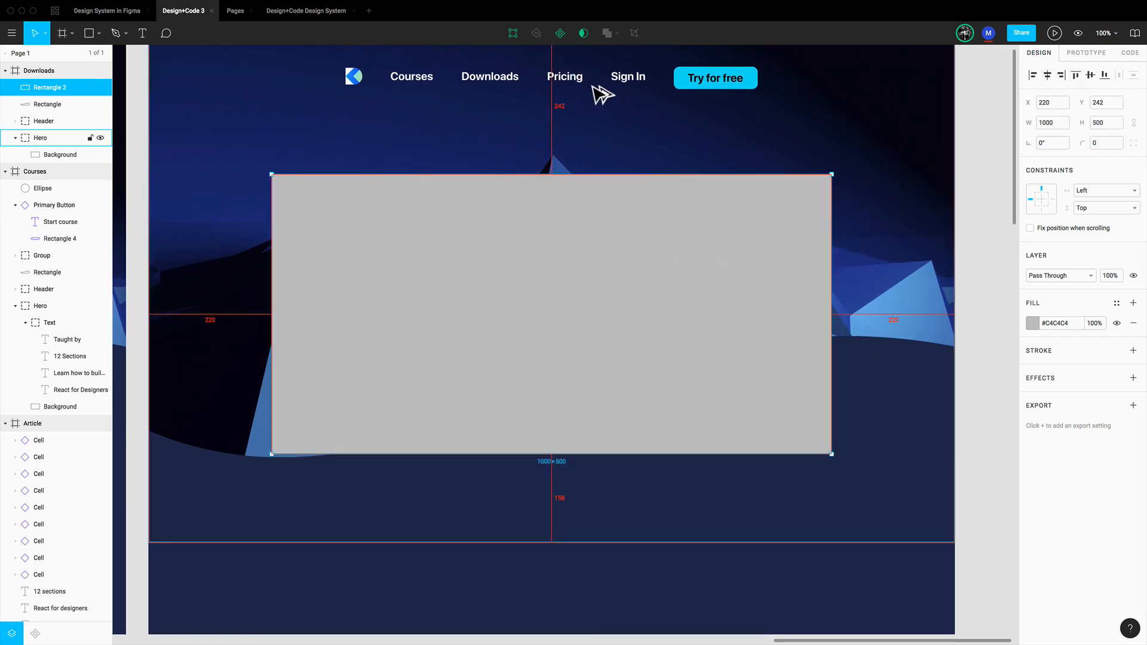
key("Up")
key("Up")
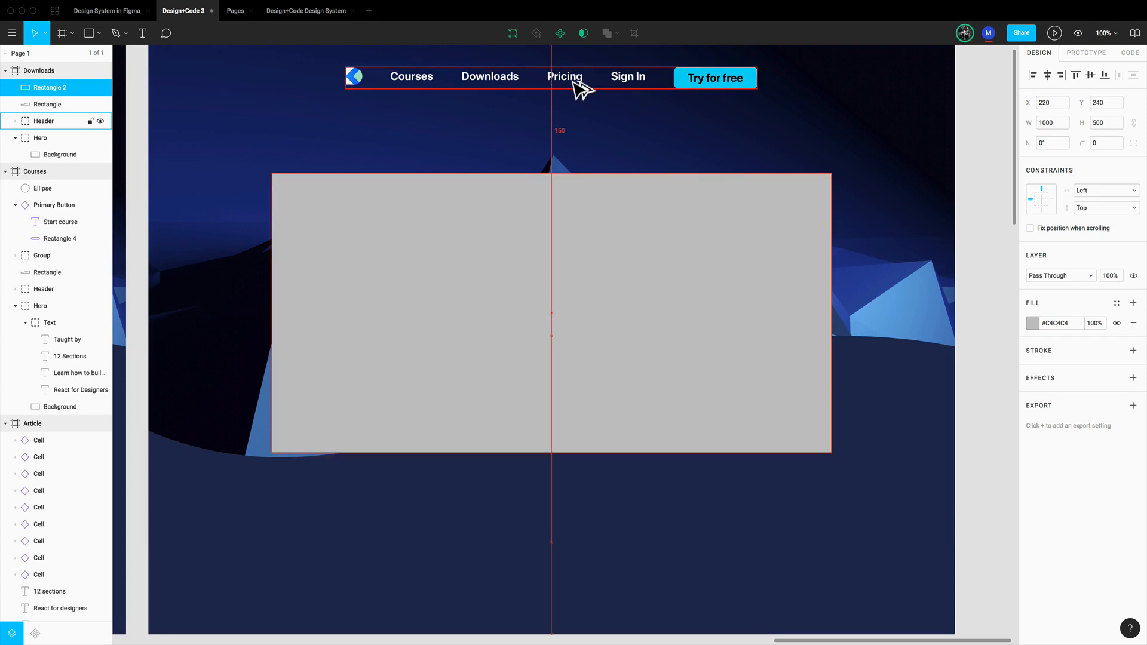
scroll(566, 85, "down", 1)
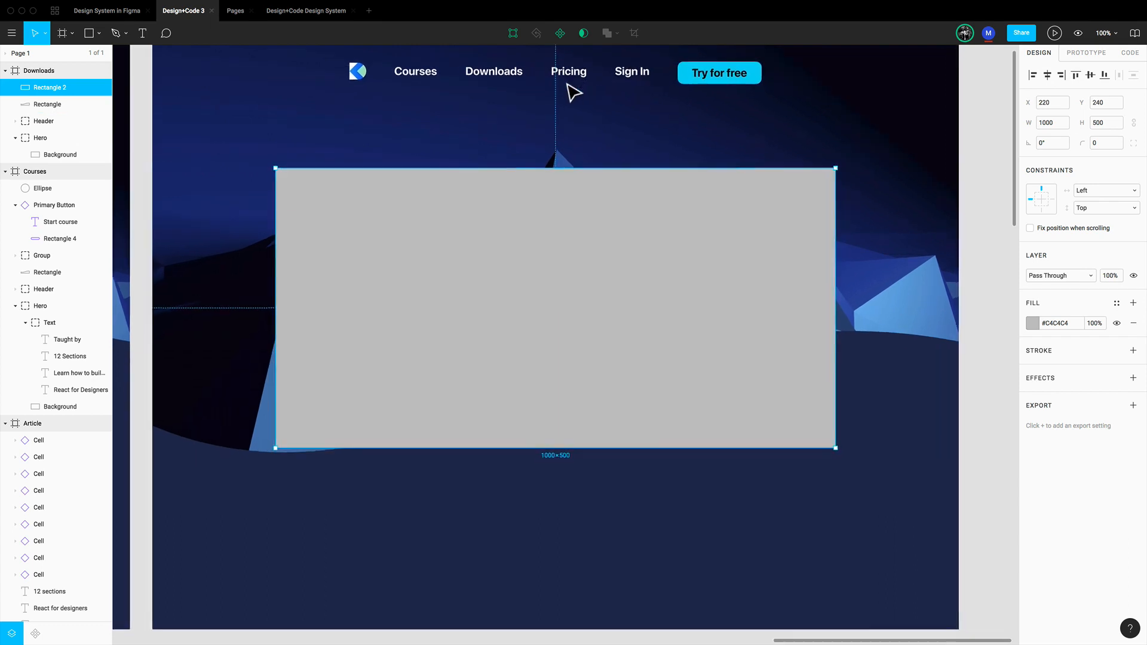
key("Escape")
Step: Set the grey rectangle's corner radius to 14
left_click(809, 331)
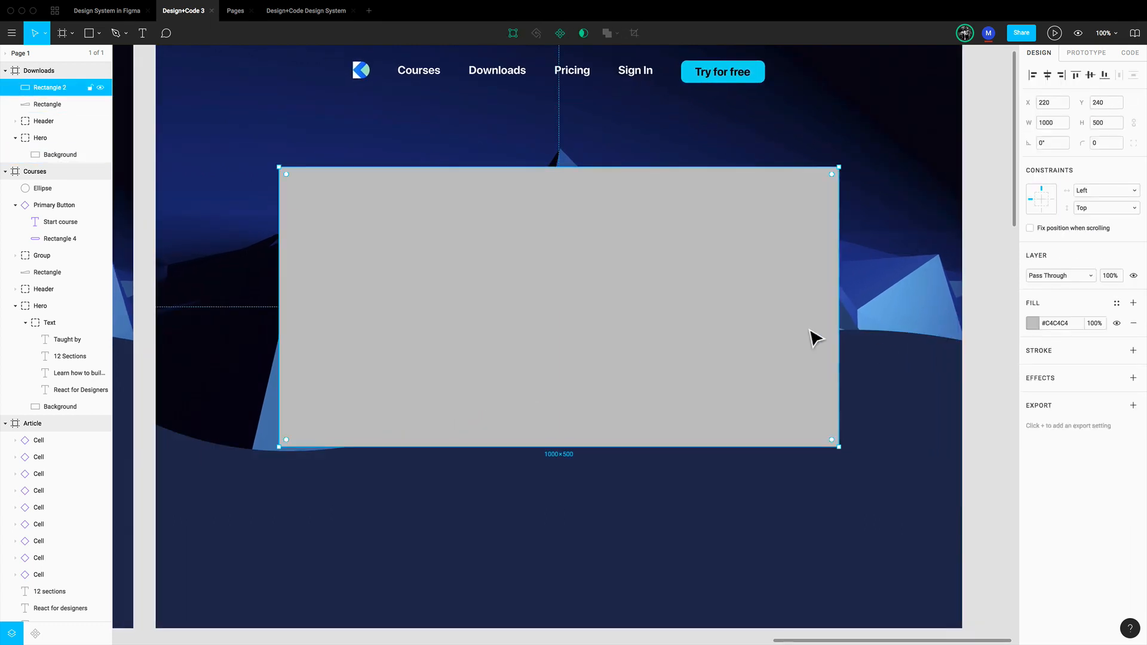
left_click(1102, 144)
type("14")
key("Return")
scroll(997, 378, "left", 1)
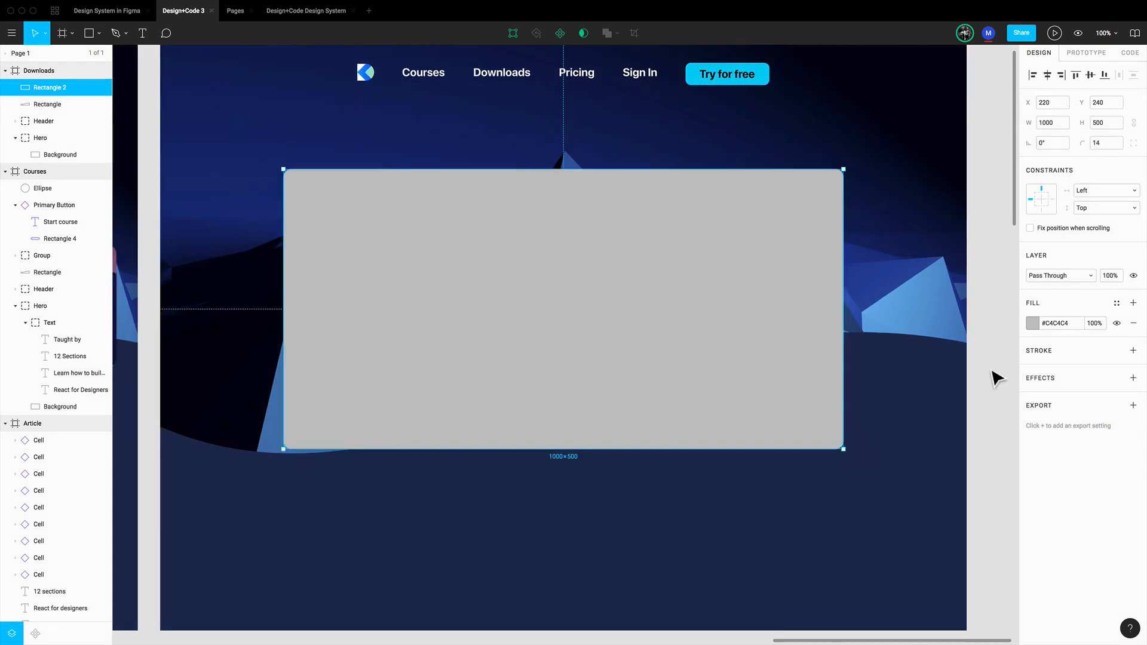
Step: Change the rectangle's fill to a linear gradient running diagonally from its upper-left corner to its lower-right corner
left_click(996, 378)
left_click(765, 356)
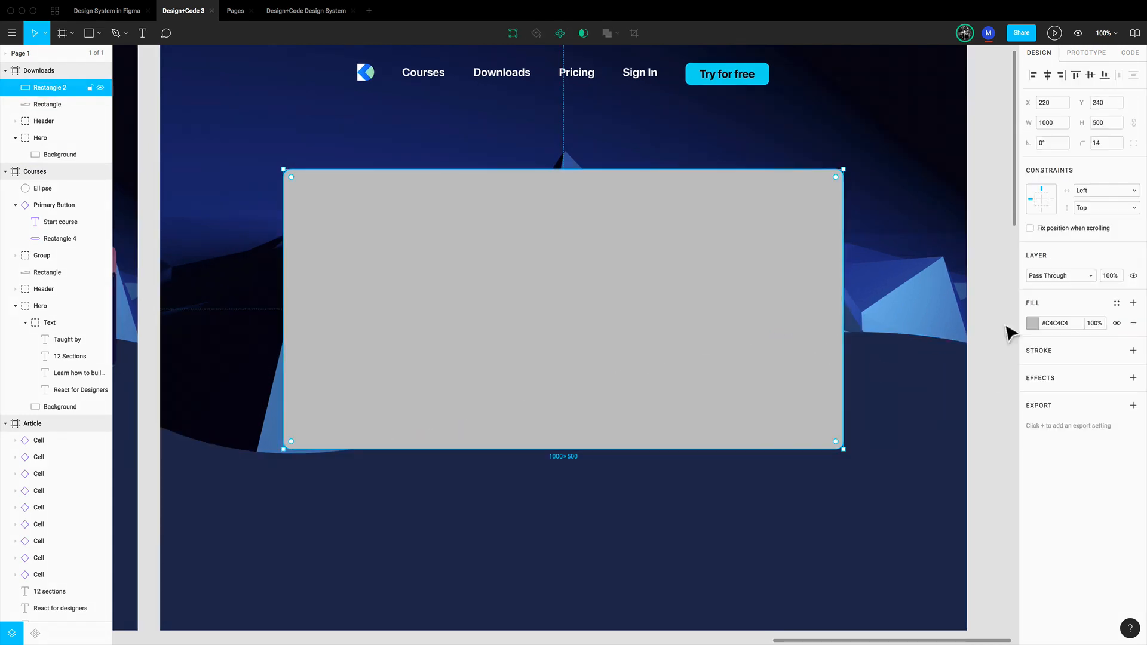
left_click(1038, 325)
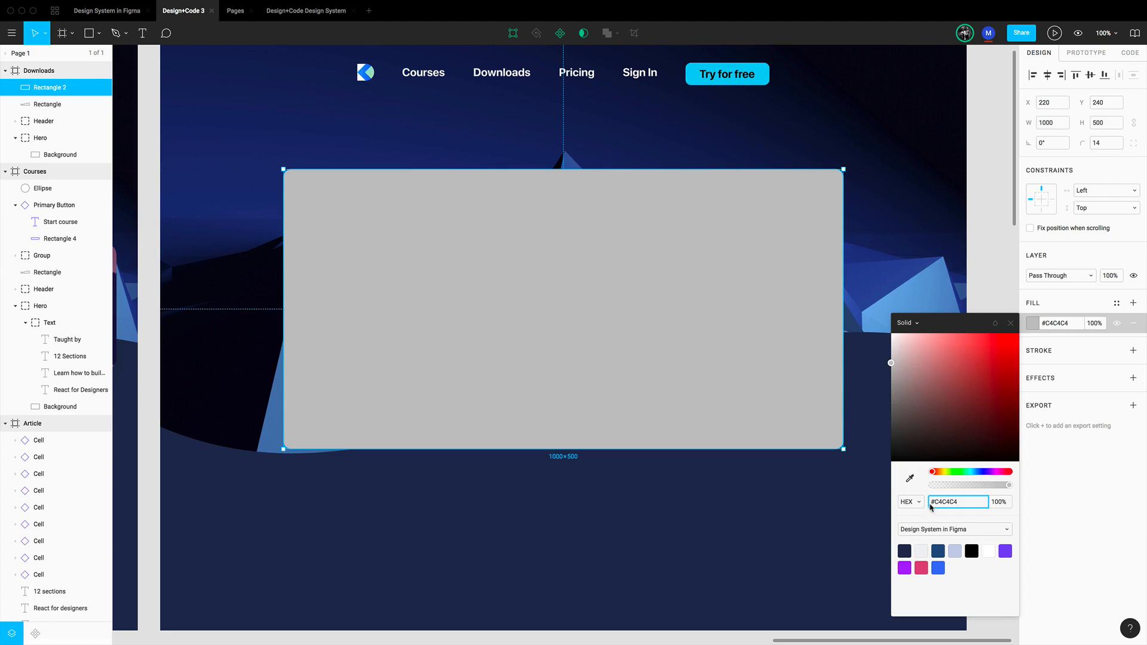
left_click(905, 323)
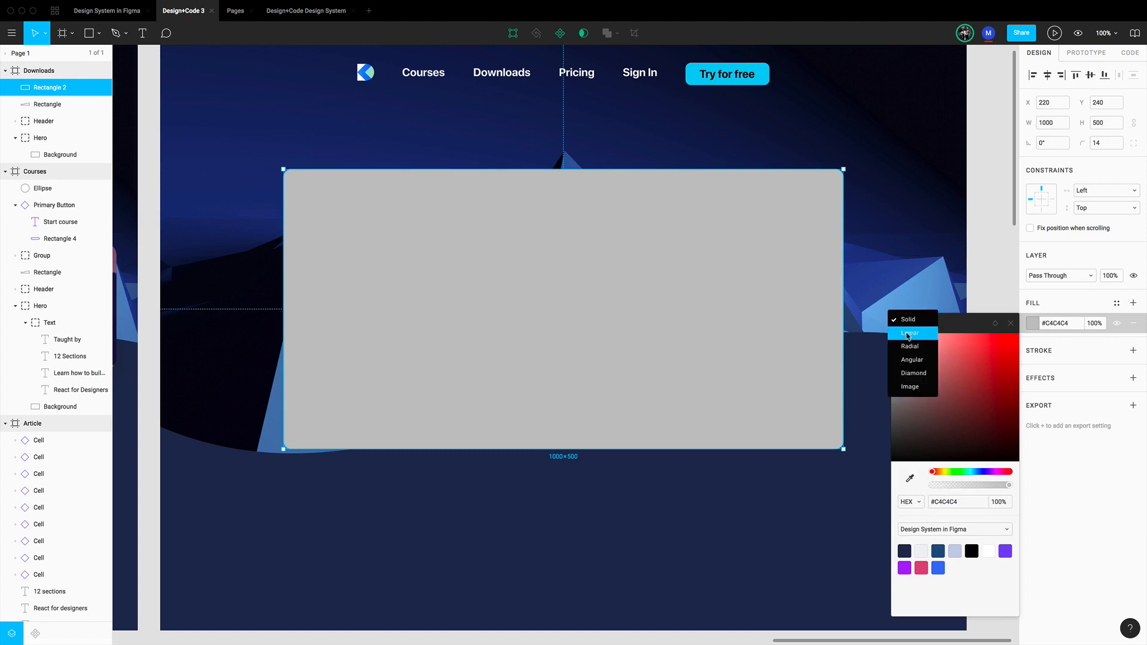
left_click(909, 335)
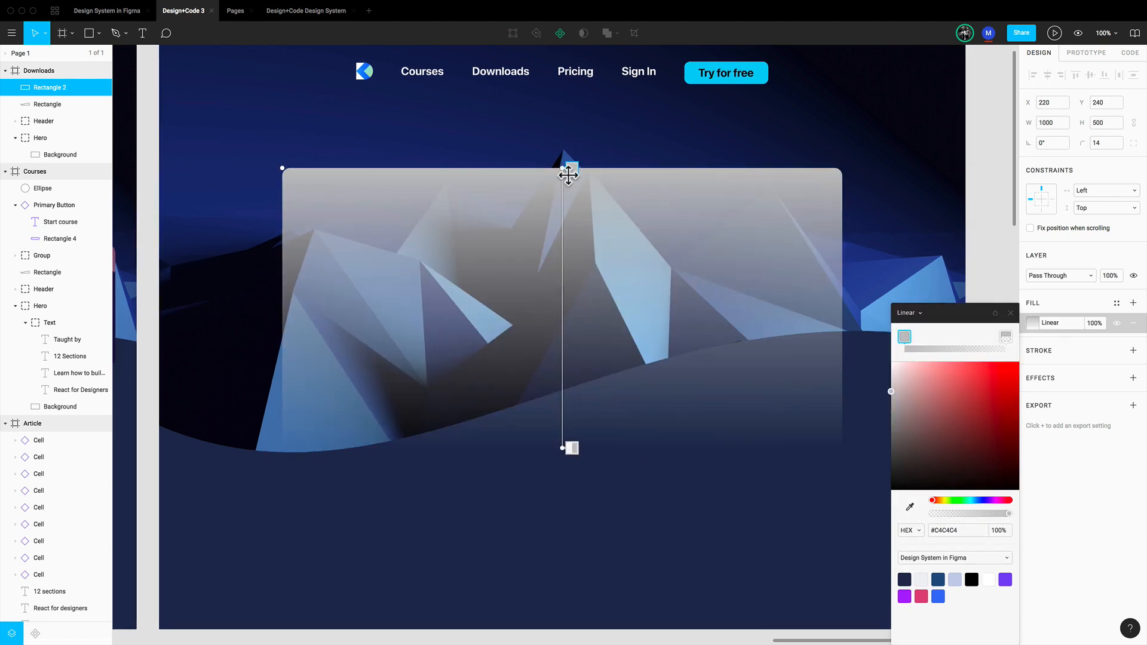
left_click_drag(568, 169, 290, 176)
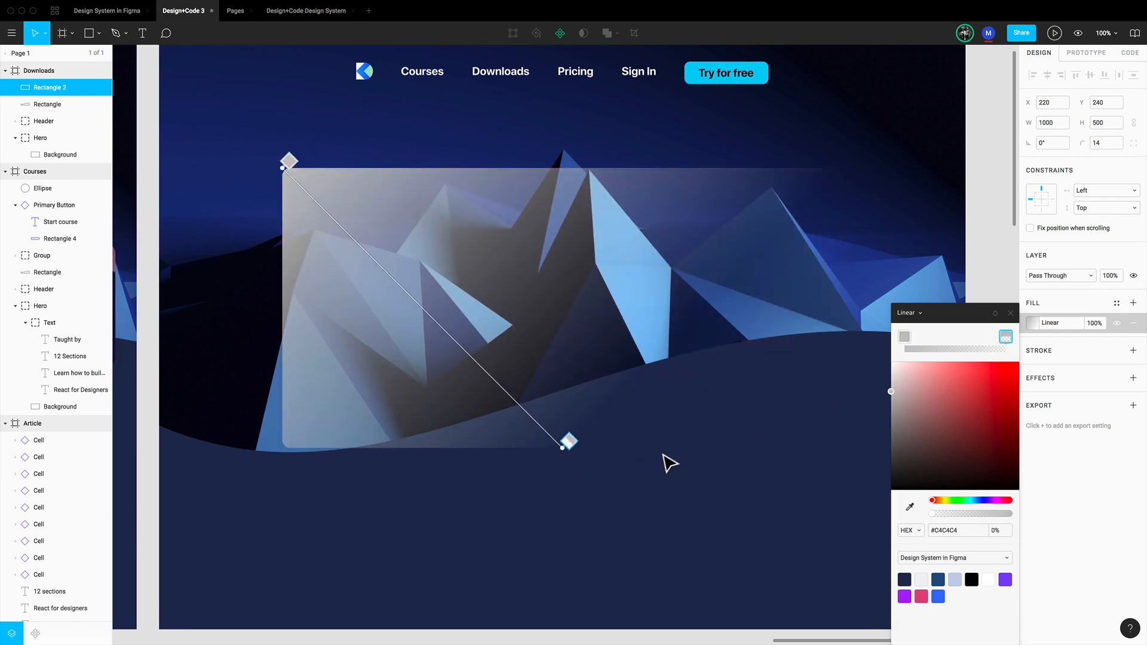
left_click(567, 448)
left_click_drag(585, 454, 852, 458)
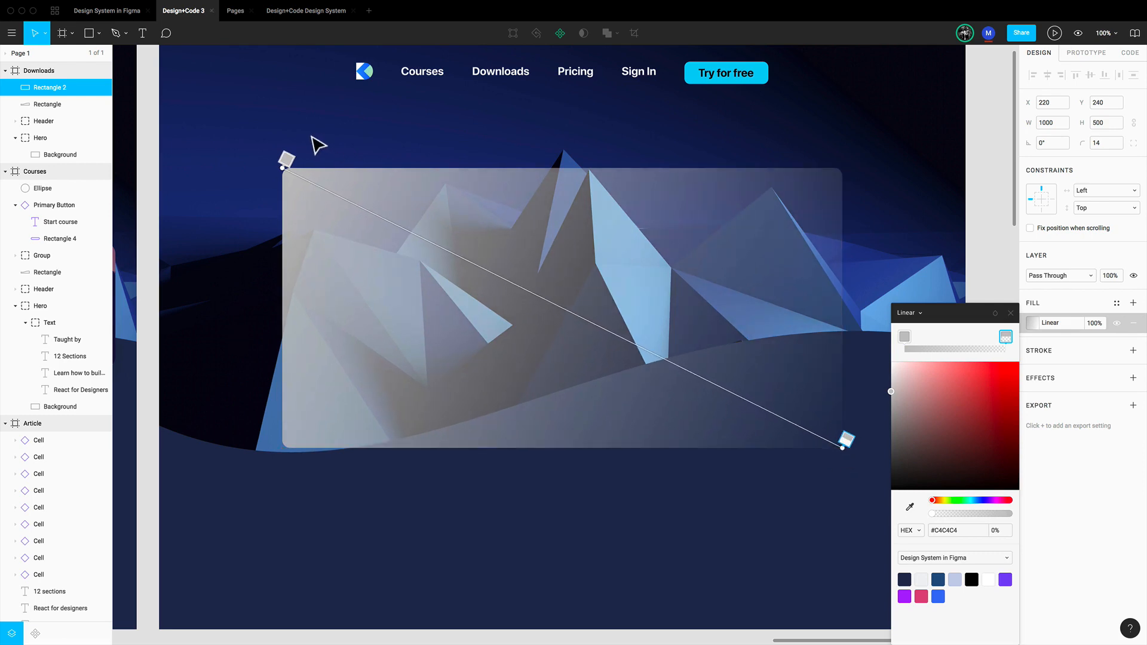
Step: Sample #02020C from the dark mountain for the gradient's start stop and #212C4F from the navy background for its end stop
left_click(292, 164)
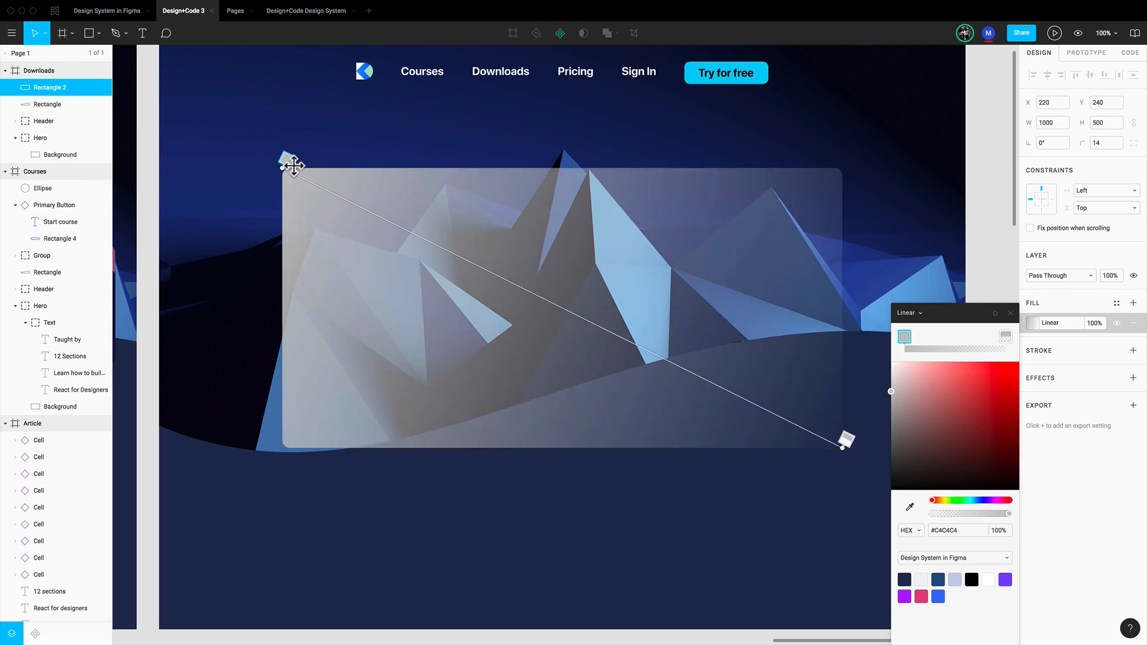
key("i")
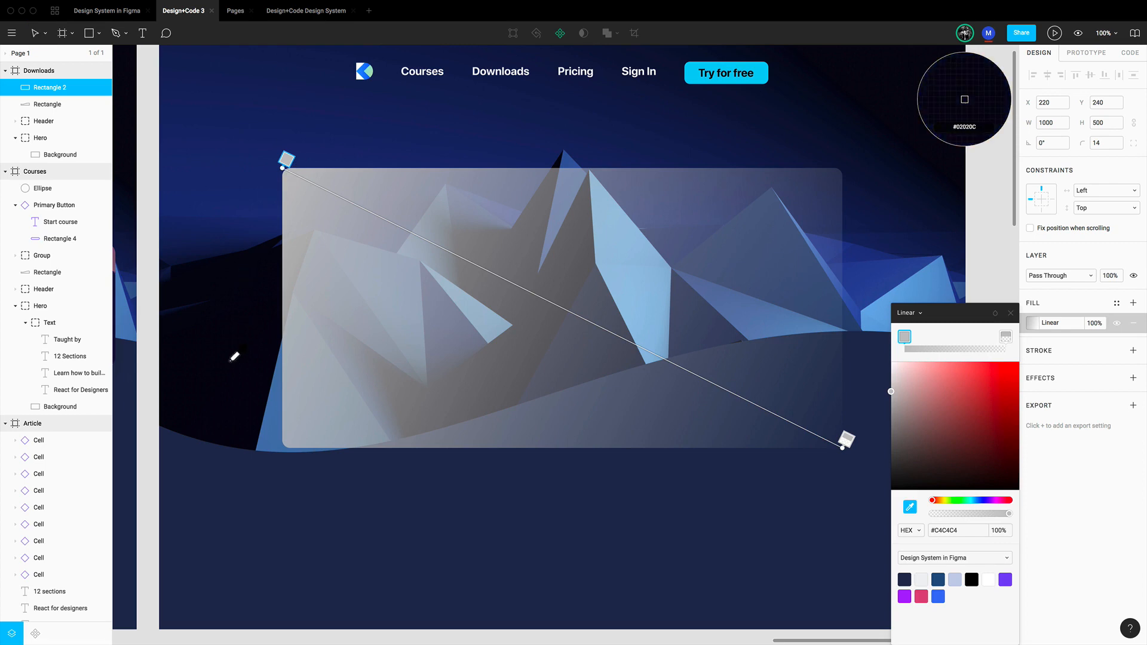
left_click(231, 368)
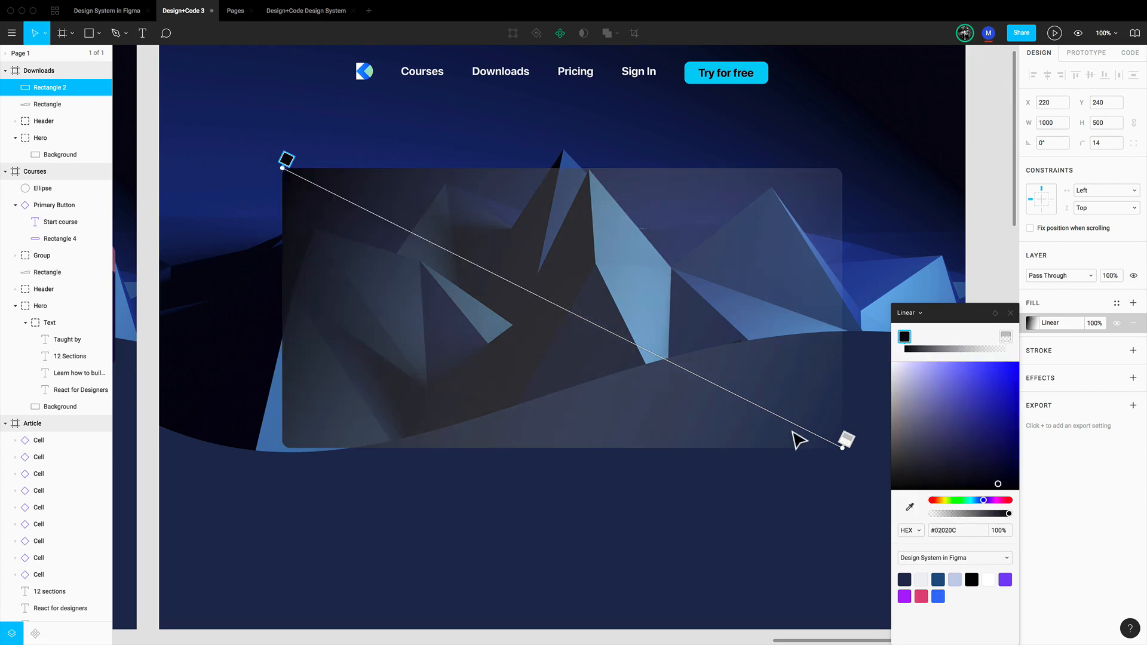
left_click(846, 441)
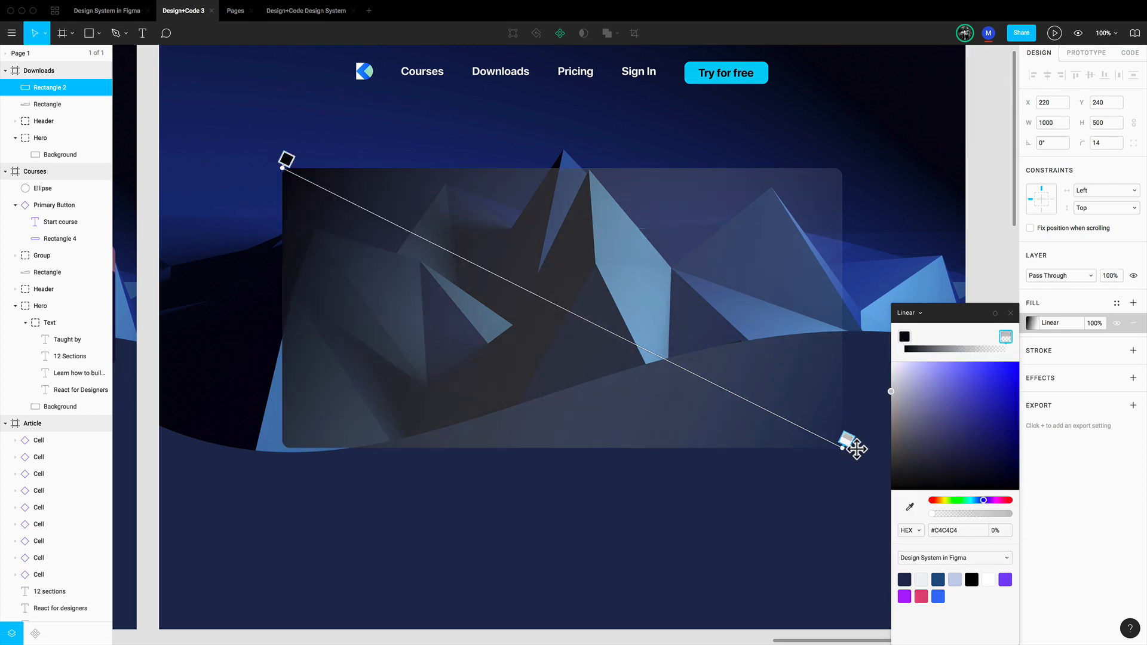
key("i")
left_click(859, 509)
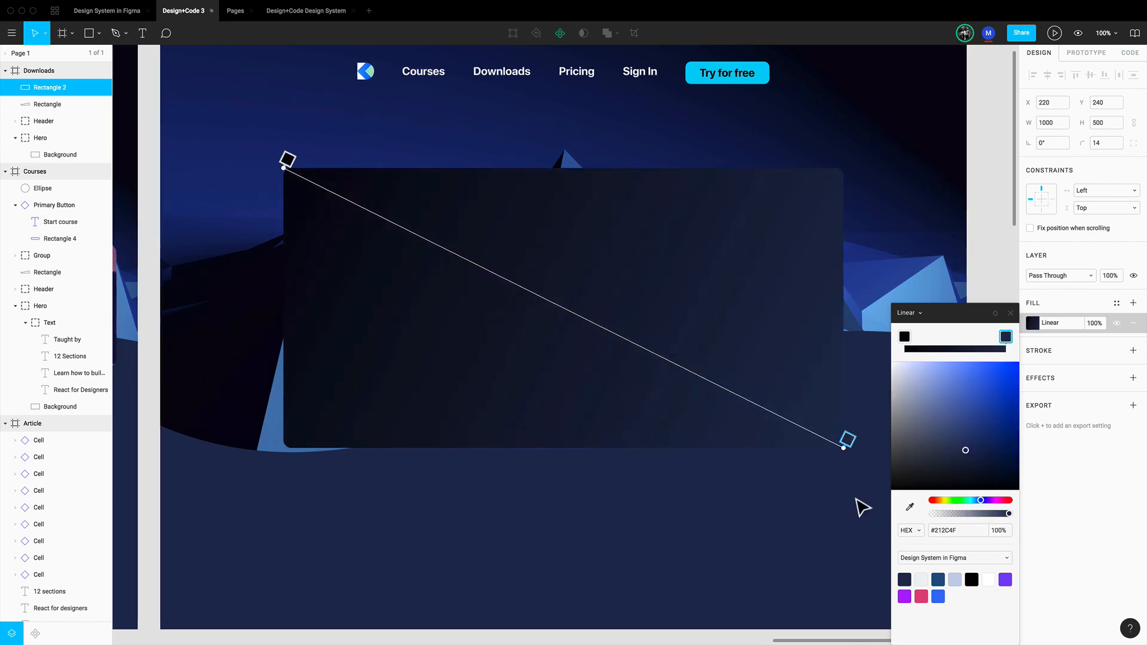
key("Escape")
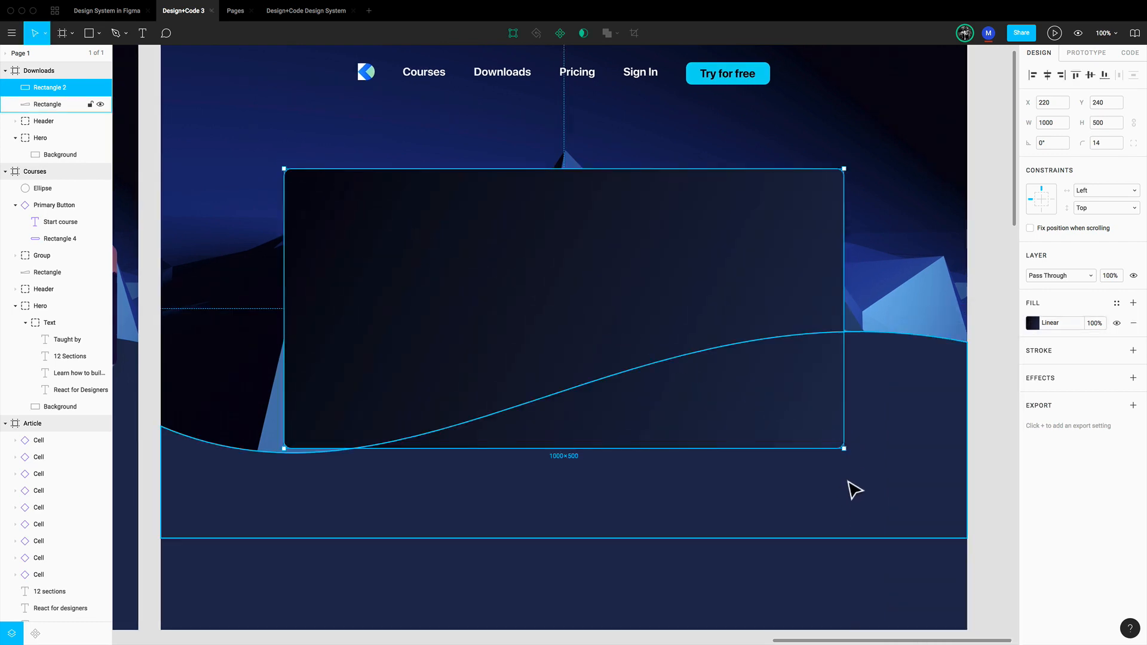
Step: Switch to Finder, copy Downloads-Files.png from the figma-assets folder, and paste it into Figma's Downloads frame above the gradient rectangle
left_click(980, 440)
scroll(460, 294, "left", 1)
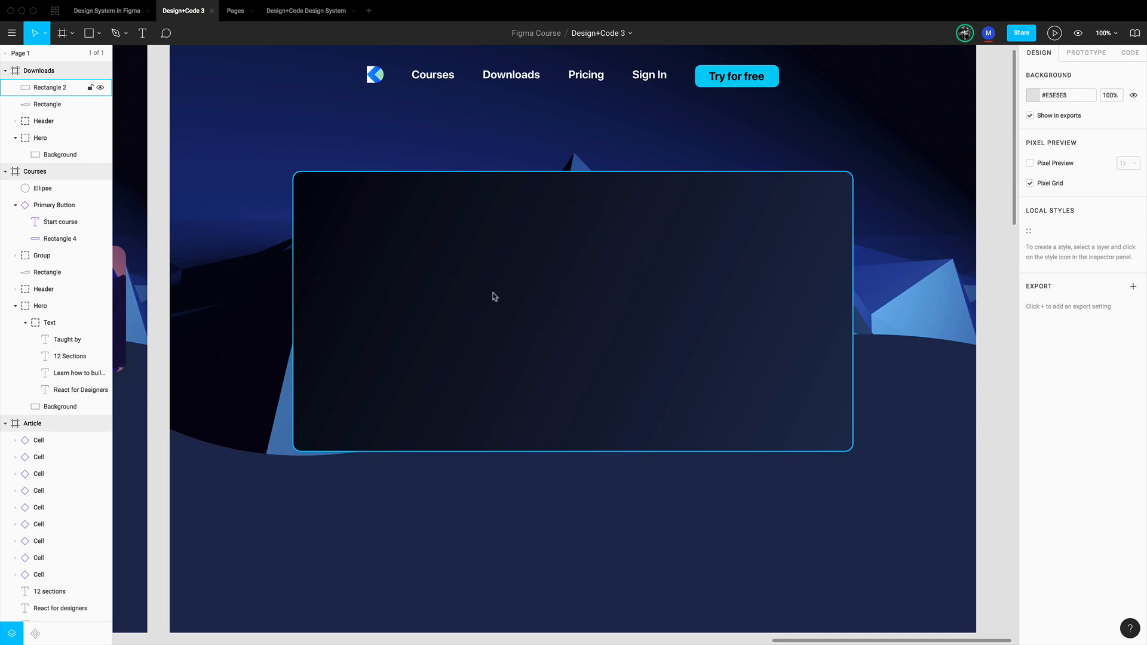
key("ctrl+Left")
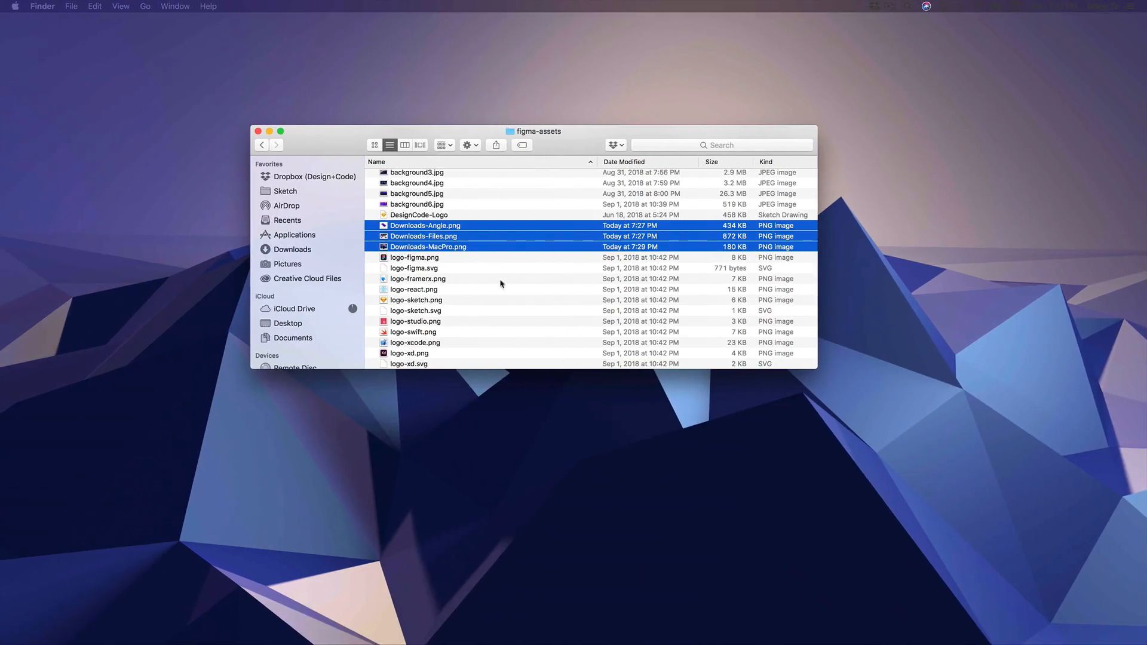
left_click(480, 279)
left_click(479, 237)
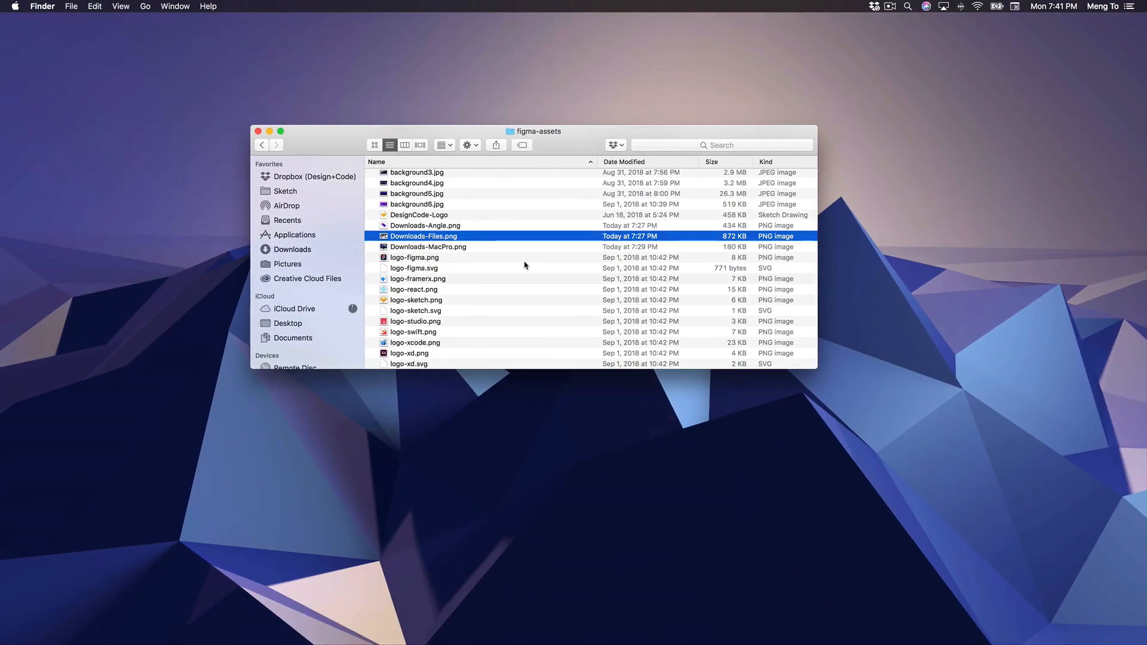
key("ctrl+Right")
left_click(612, 277)
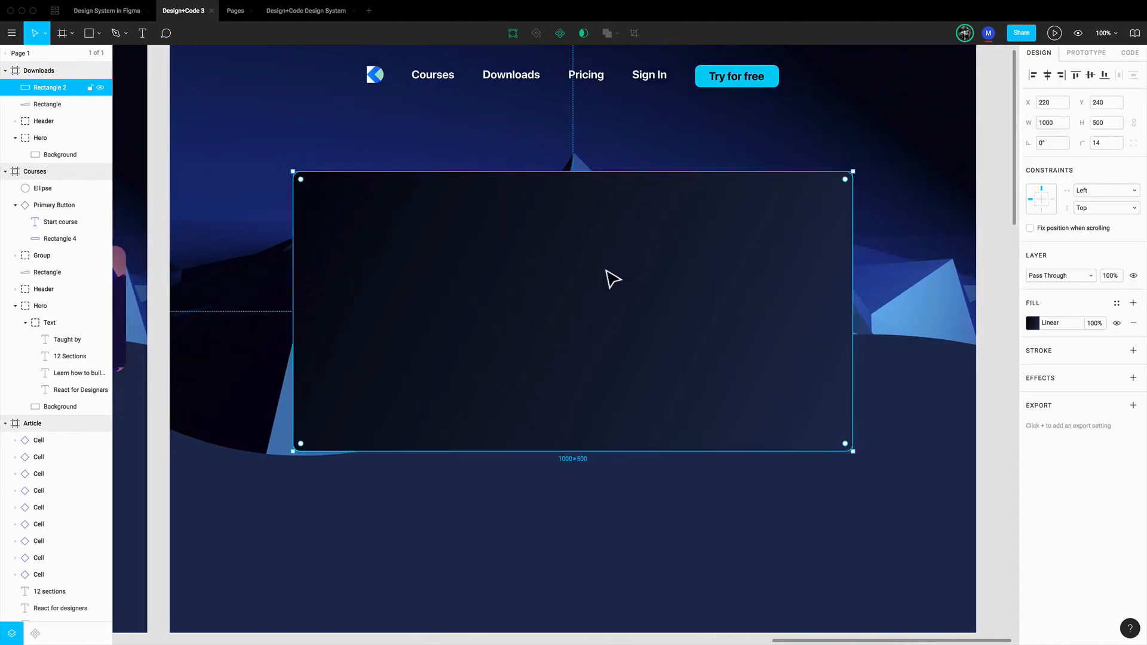
key("super+v")
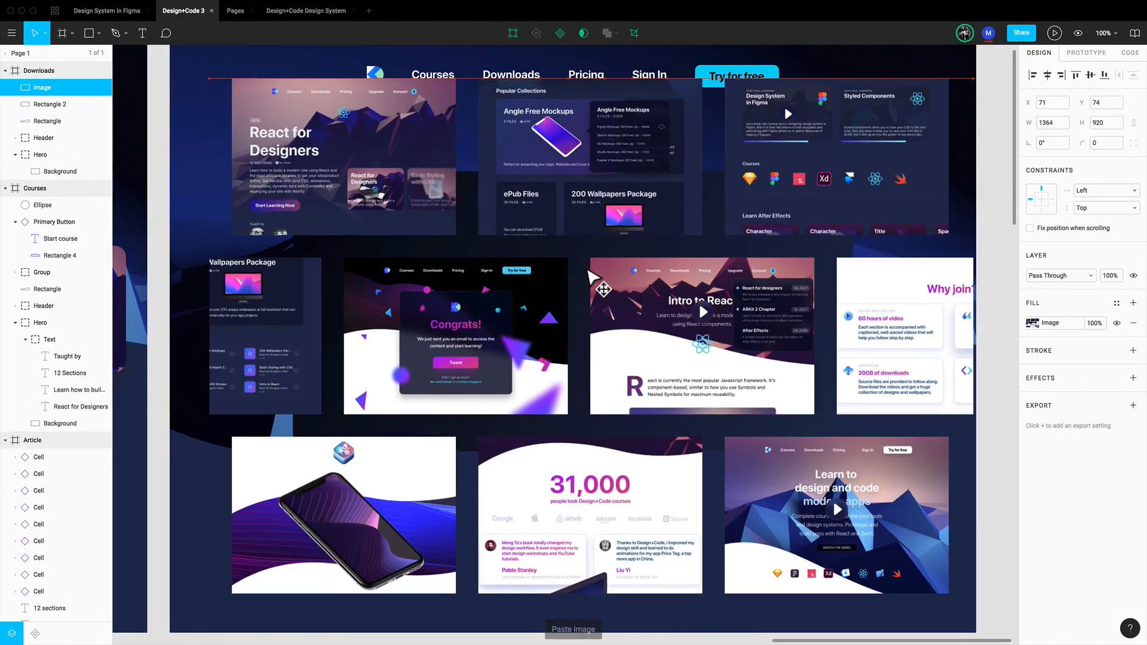
Step: Set the pasted screenshot collage's rotation to -15°
left_click(1054, 143)
type("-1")
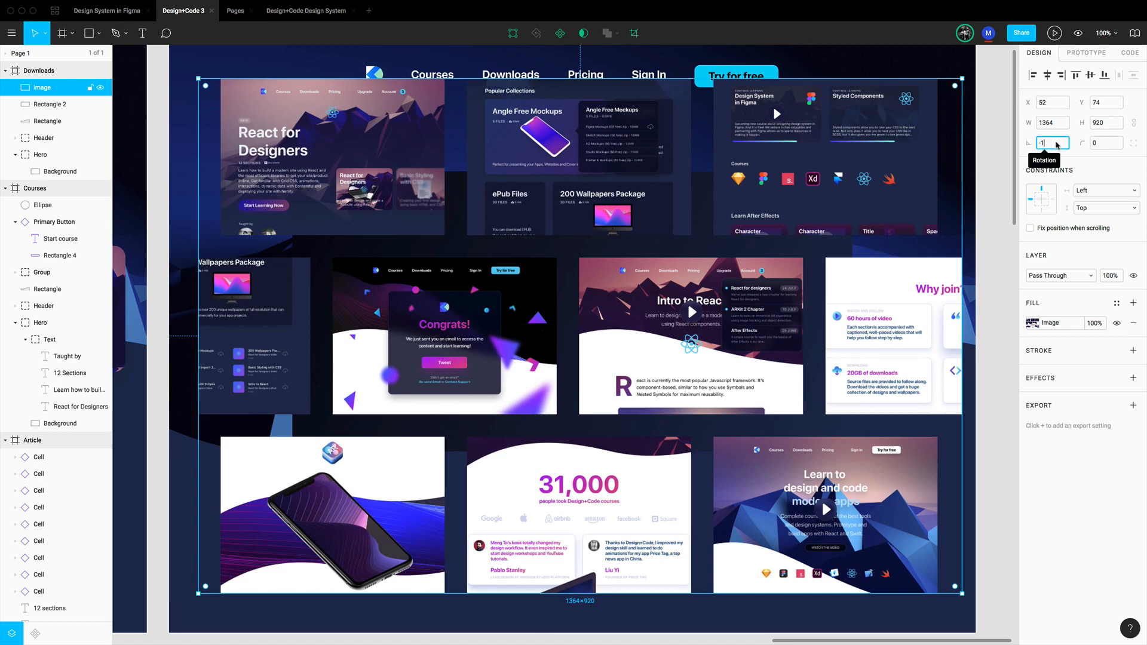
type("5")
key("Return")
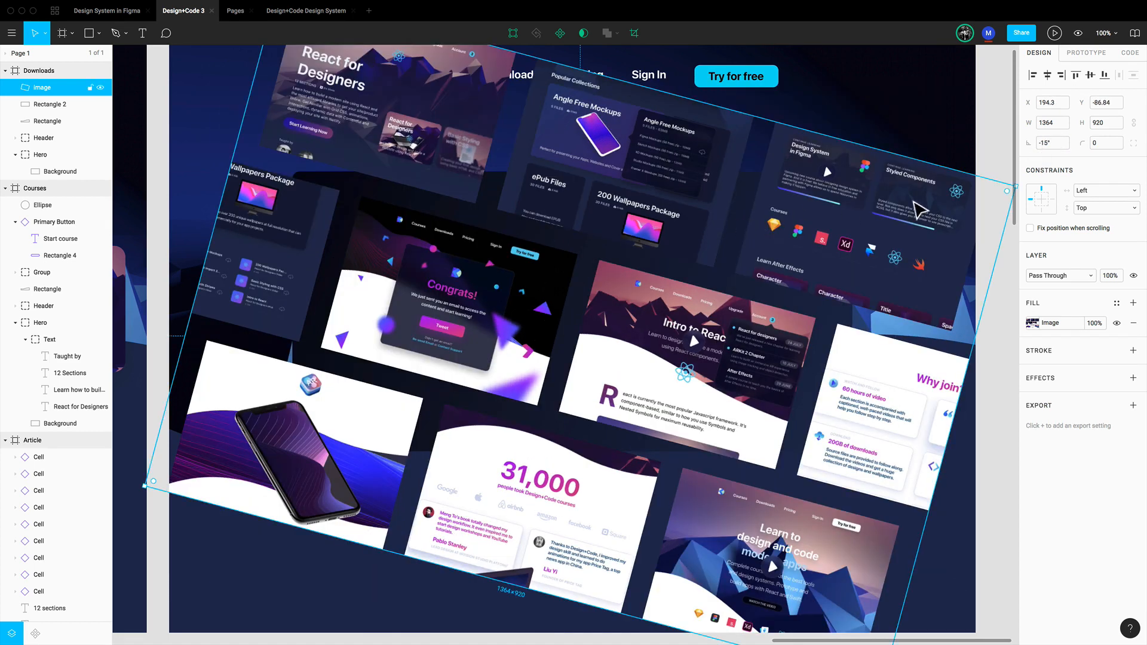
Step: Scale the rotated collage down to about 983 × 663 and move it over the gradient rectangle, to about X 345, Y 55
scroll(179, 500, "right", 1)
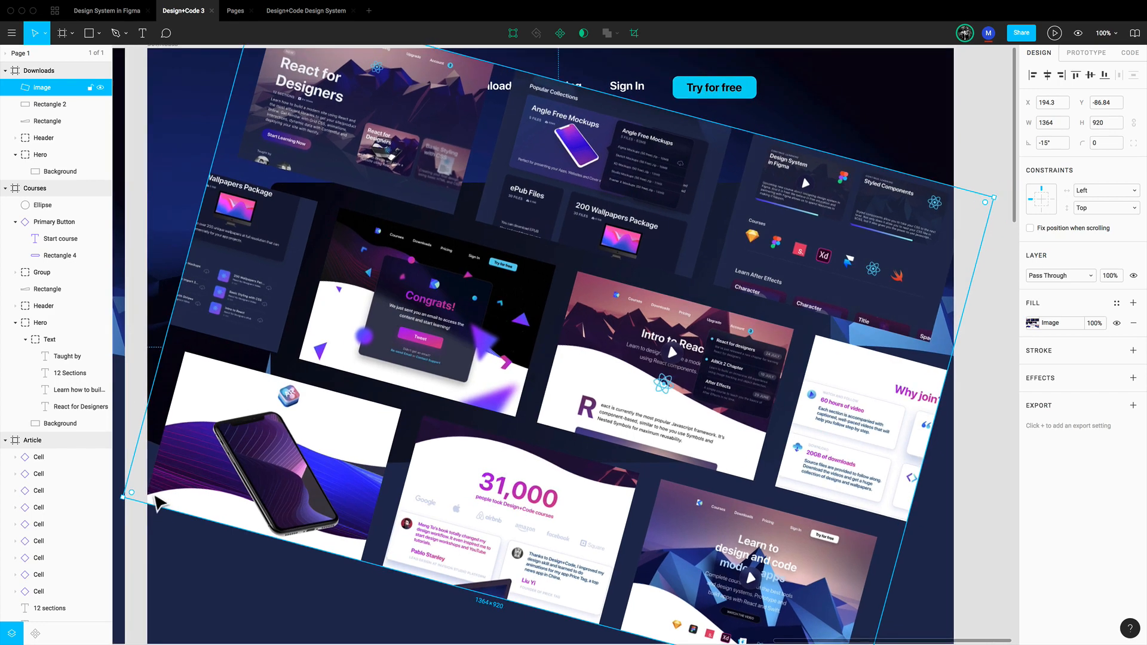
left_click_drag(130, 504, 373, 420)
left_click_drag(677, 335, 581, 354)
Step: Rename the gradient rectangle's layer, directly beneath the collage image, as Card
left_click(48, 105)
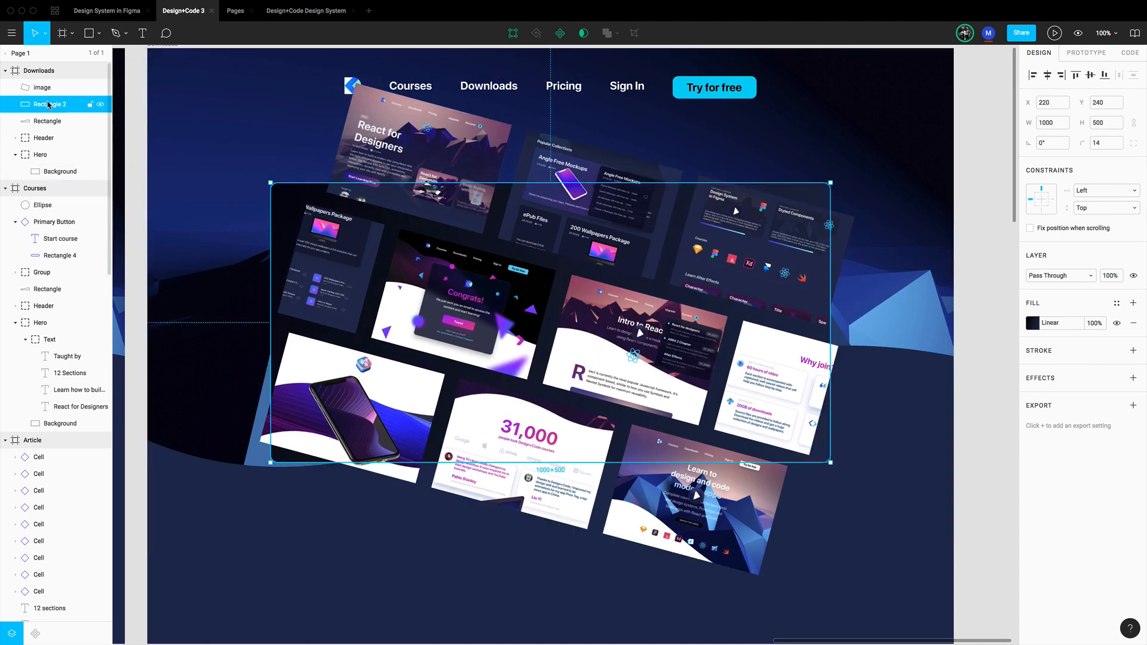
left_click(55, 90)
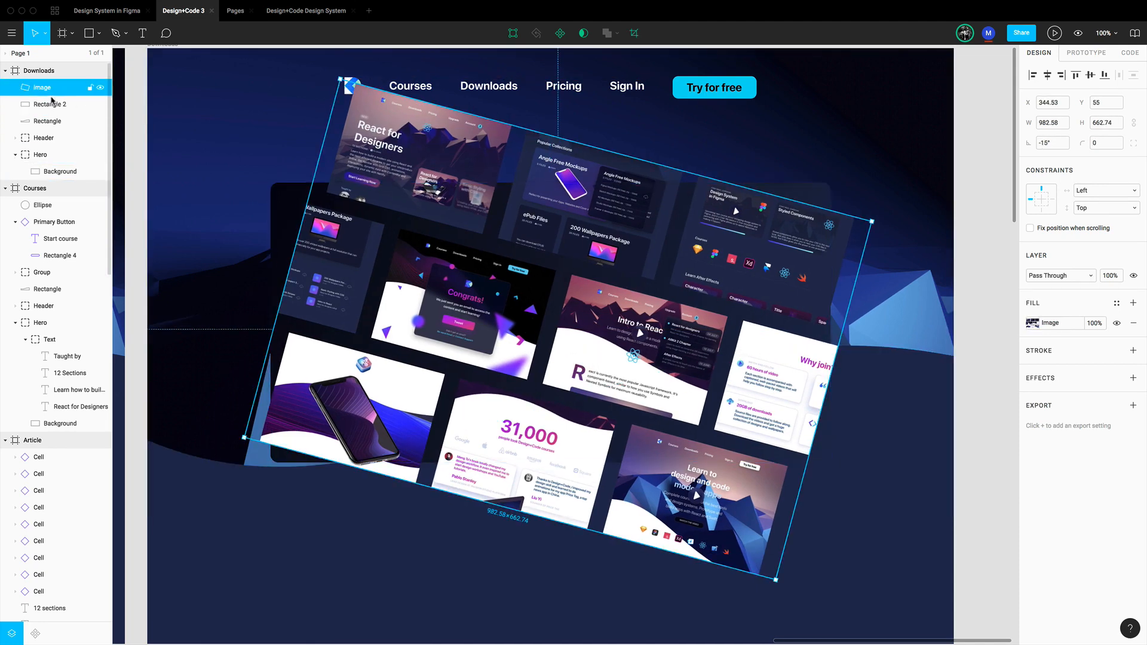
left_click(51, 104)
left_click(388, 160)
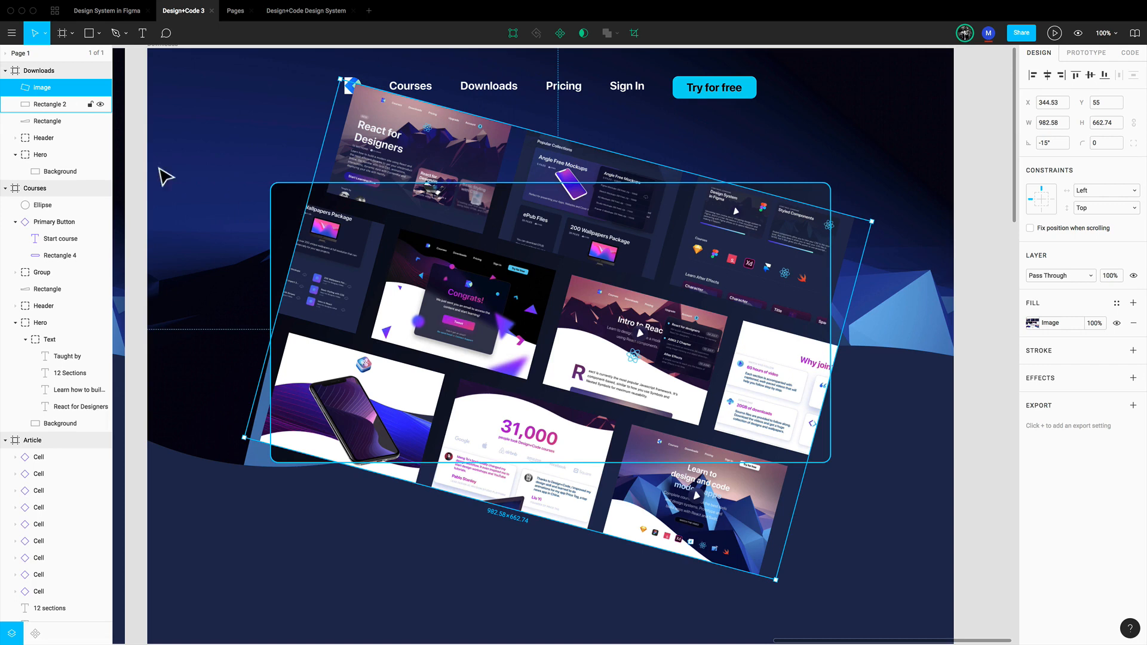
left_click(40, 106)
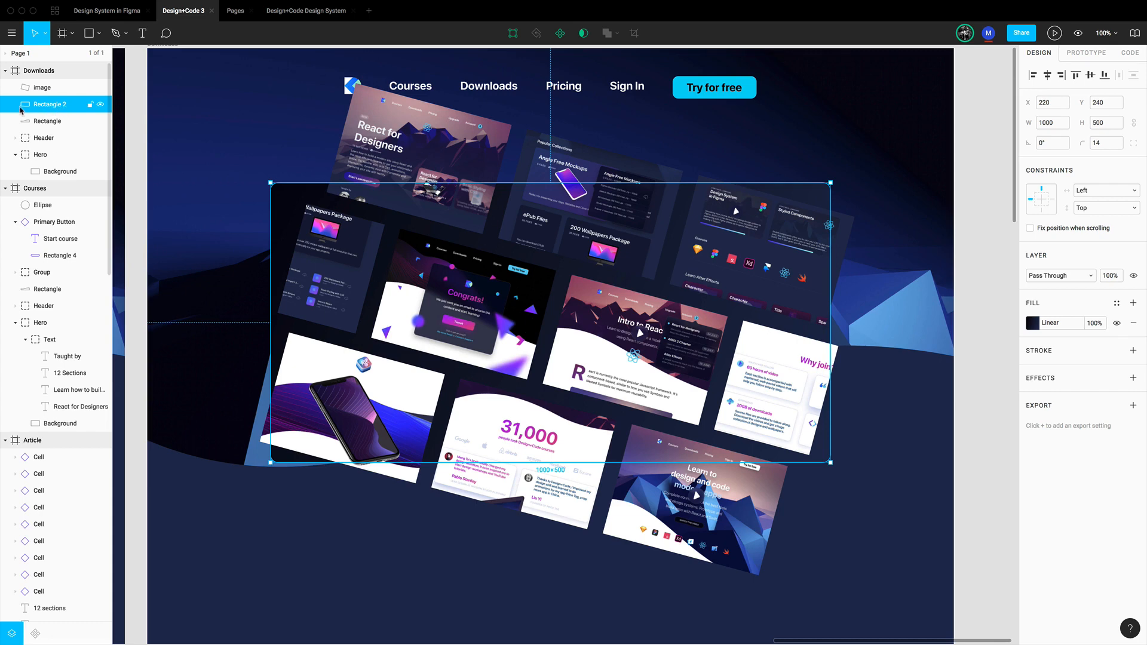
double_click(53, 106)
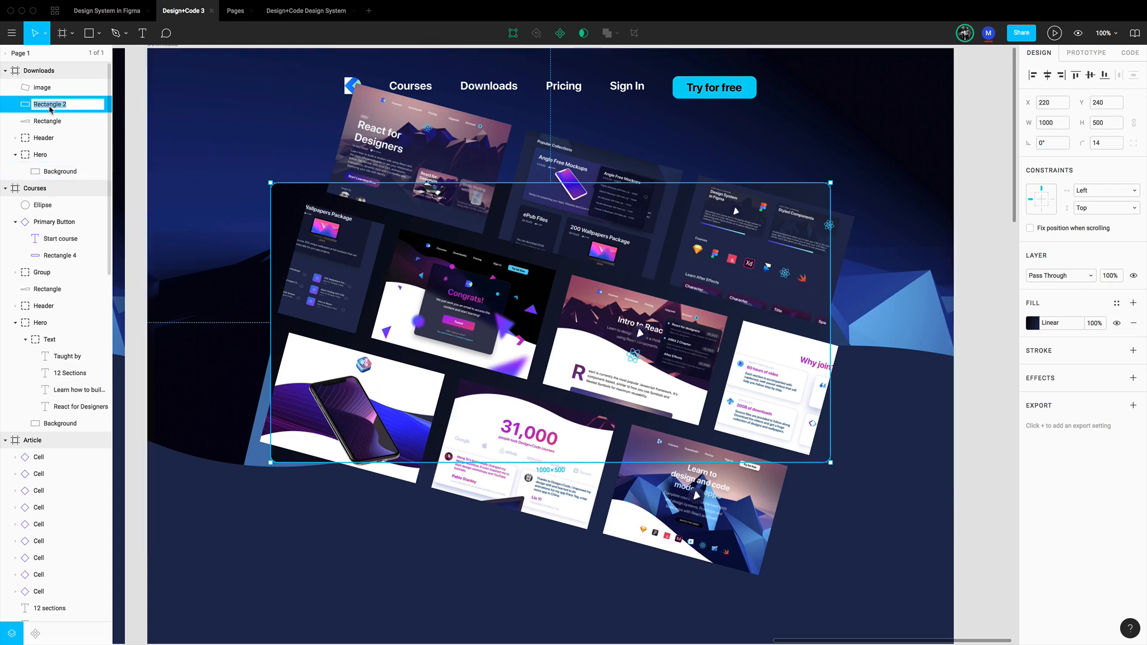
type("Card")
key("Return")
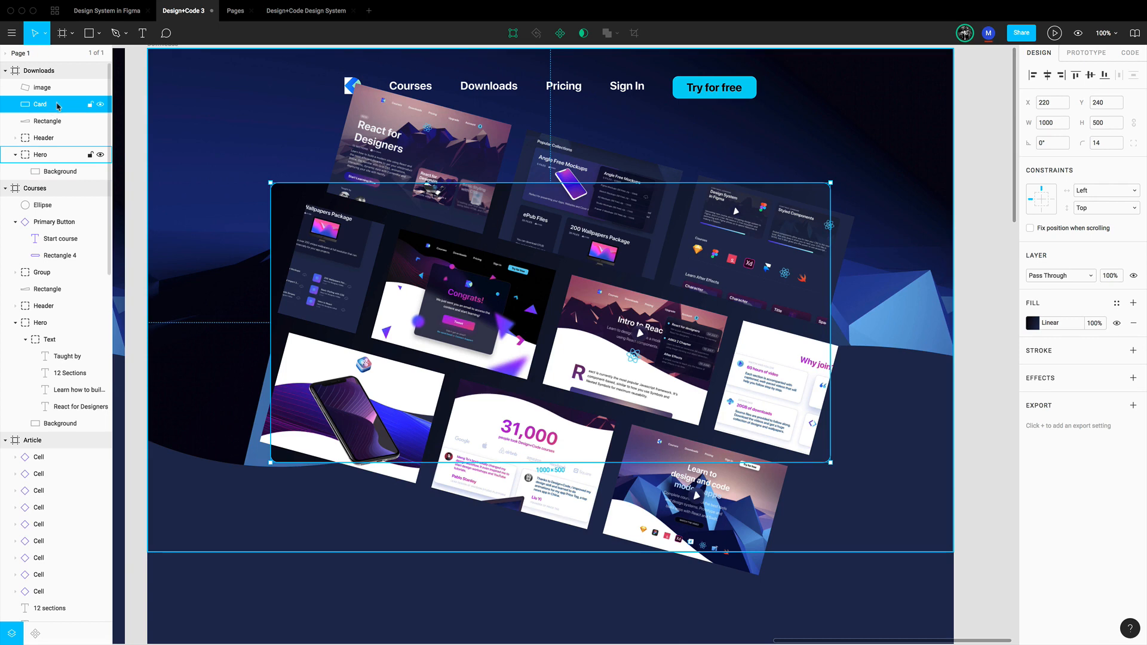
Step: Duplicate the Card layer in place and rename the upper copy as Mask
key("super+d")
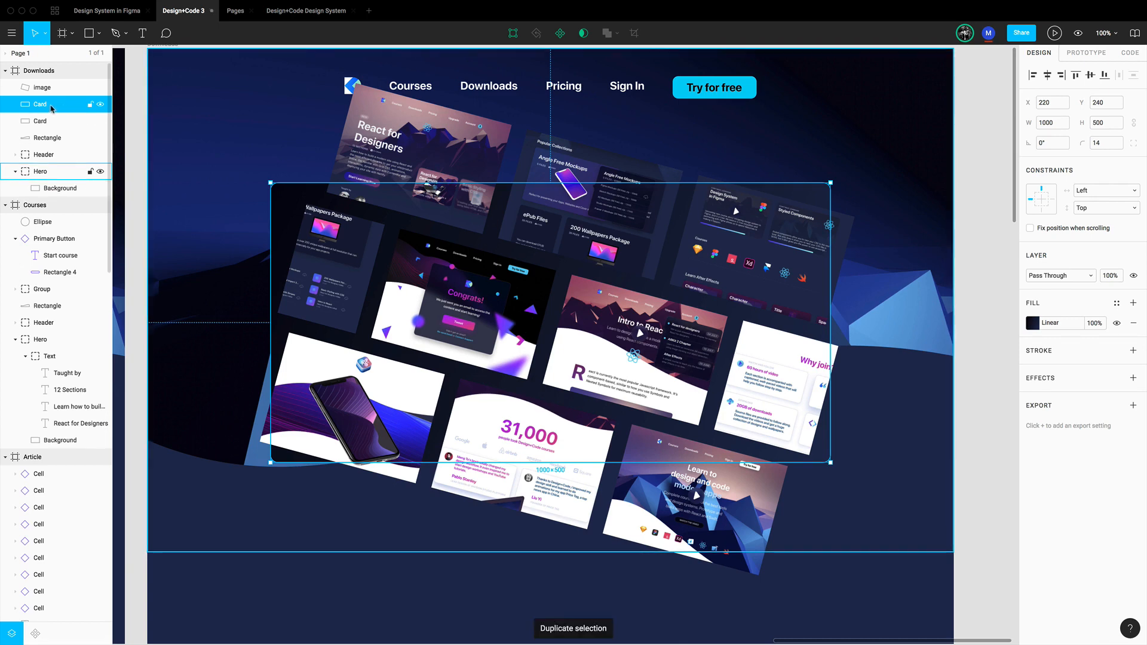
double_click(40, 105)
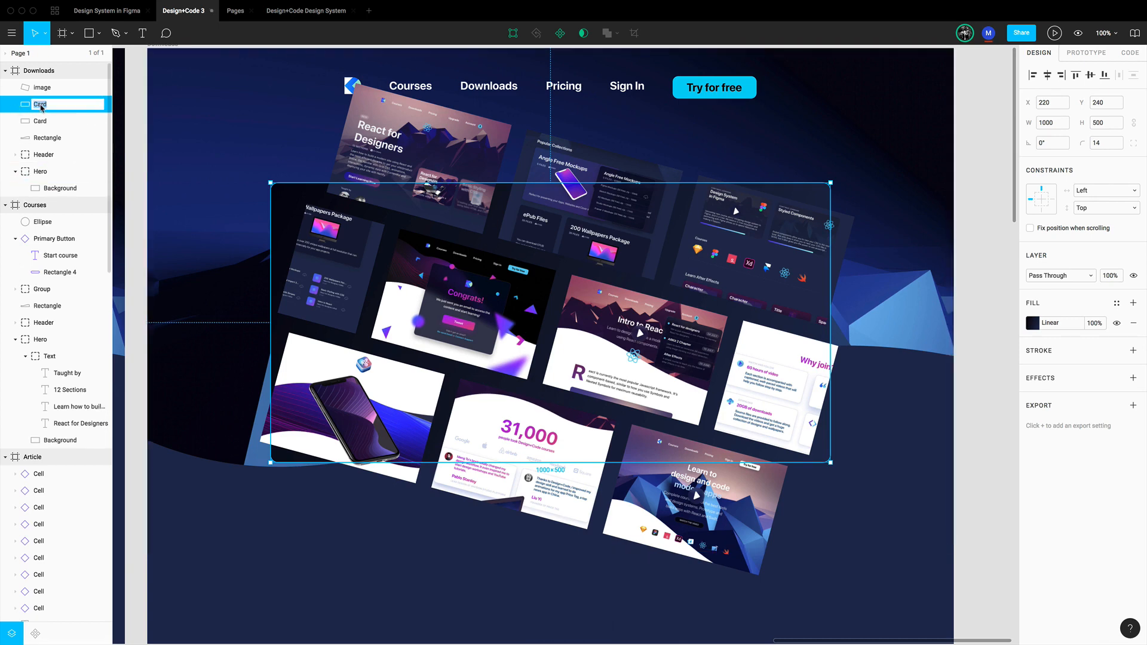
type("Mask")
key("Return")
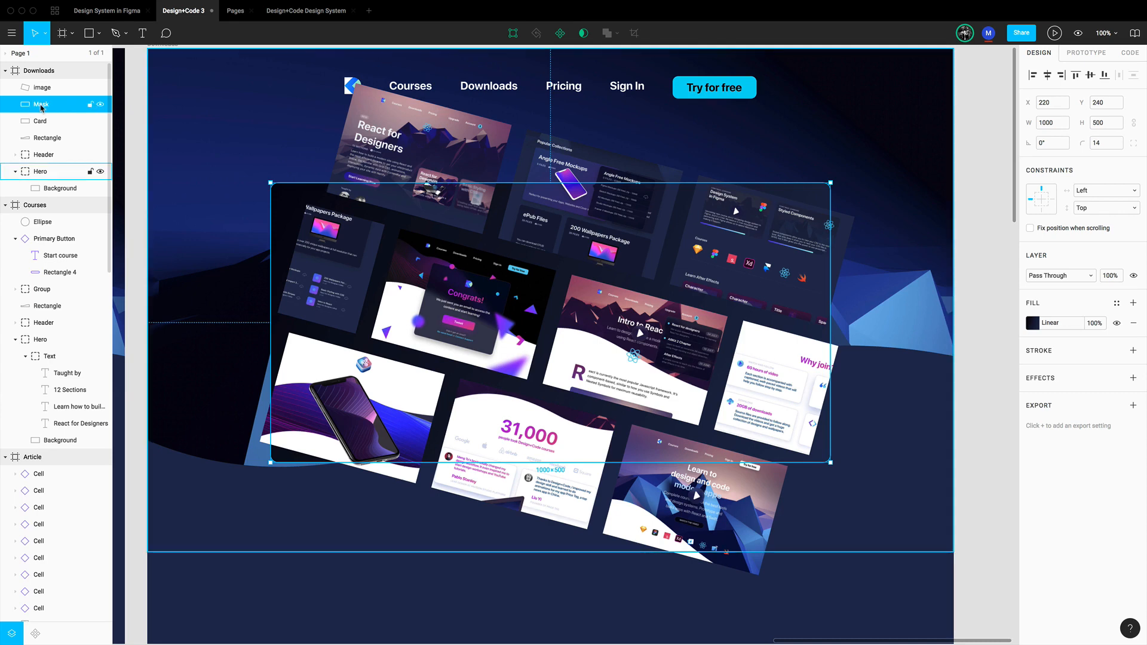
Step: Use the Mask layer as a mask to clip the collage image to the card's shape
right_click(43, 108)
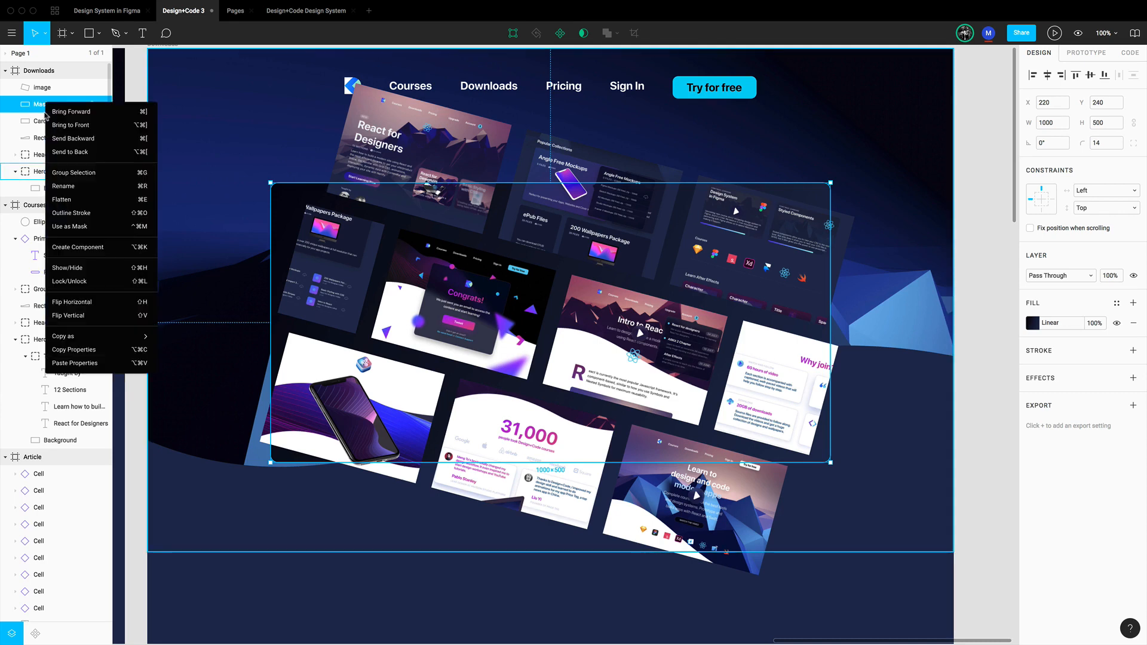
left_click(85, 229)
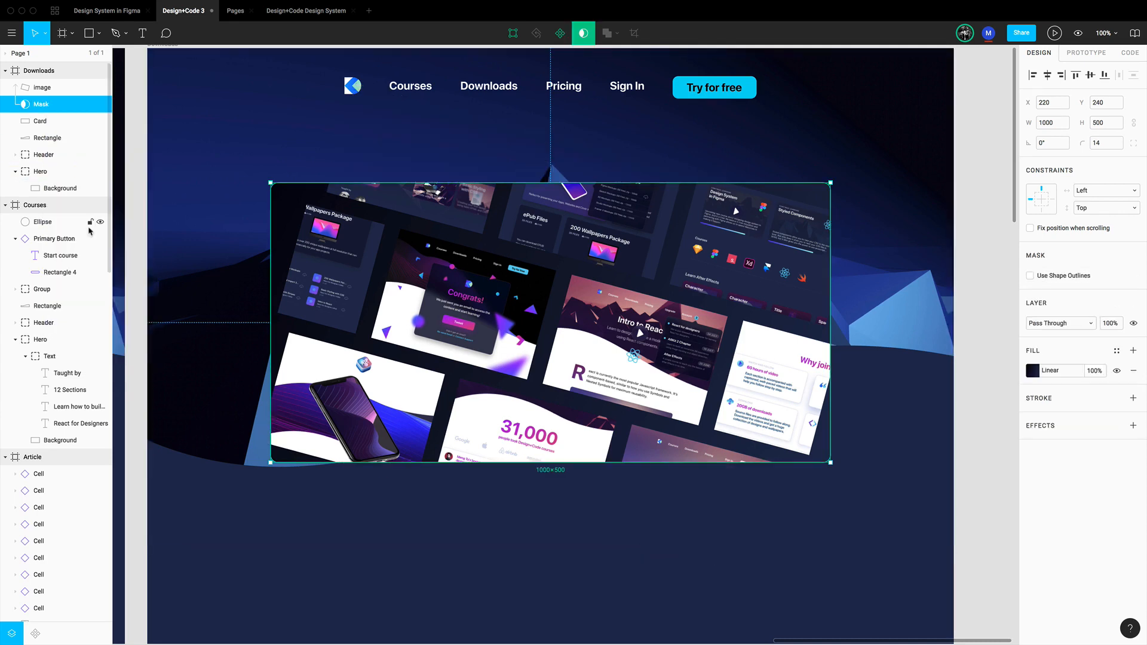
left_click(46, 122)
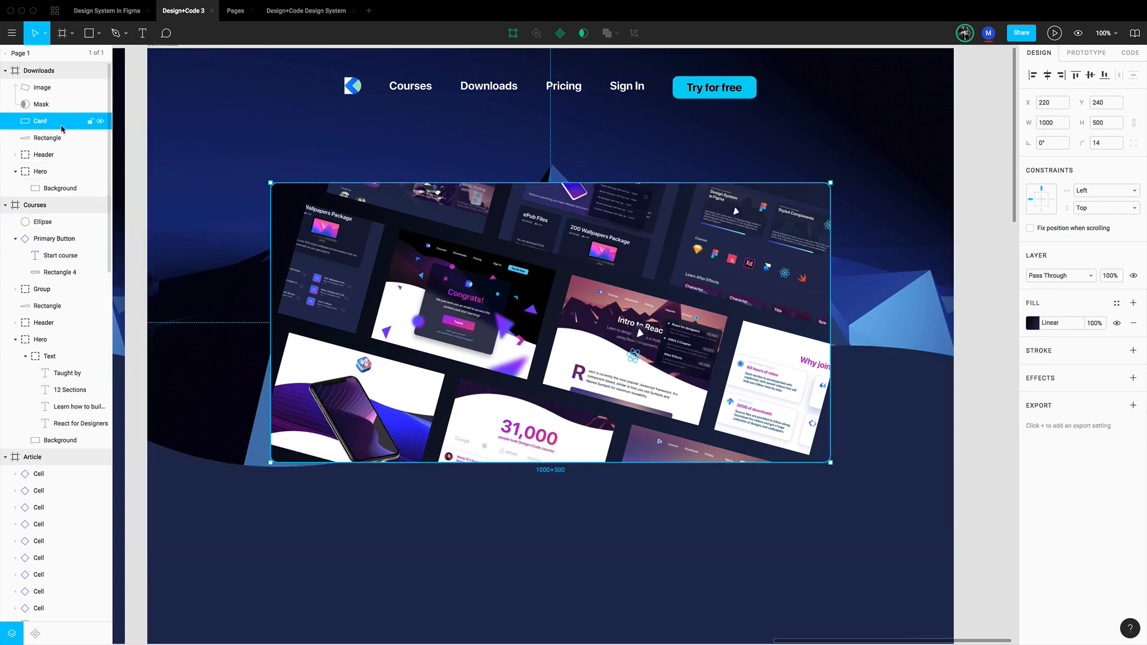
Step: Group the image, Mask and Card layers and name the group Featured
left_click(46, 105)
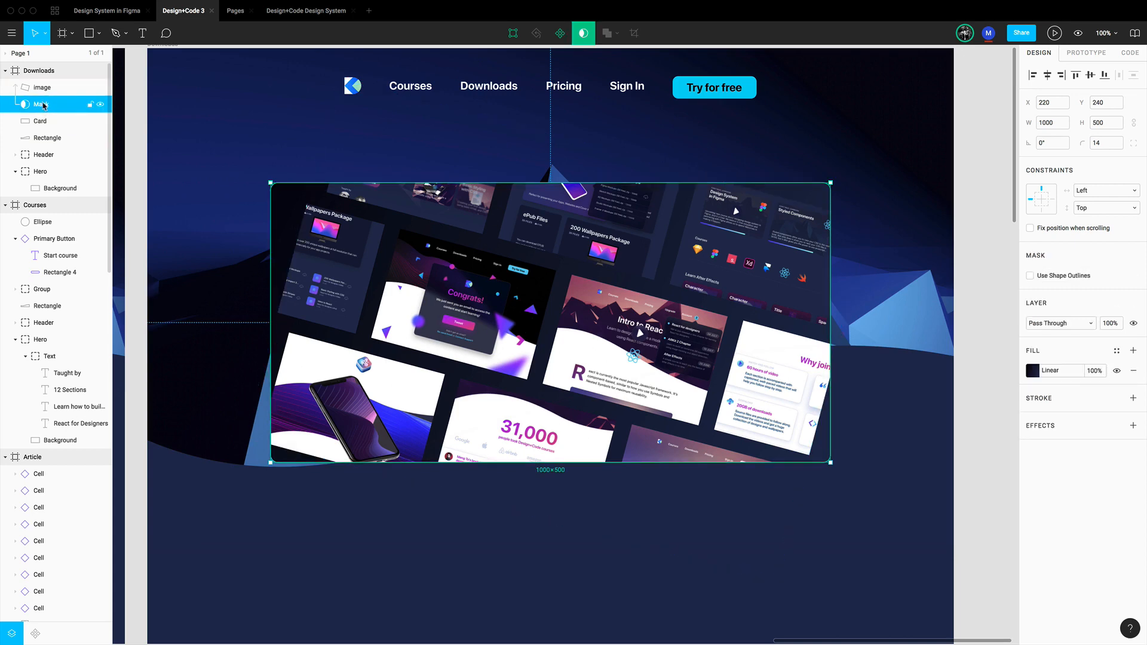
left_click(50, 121, "shift")
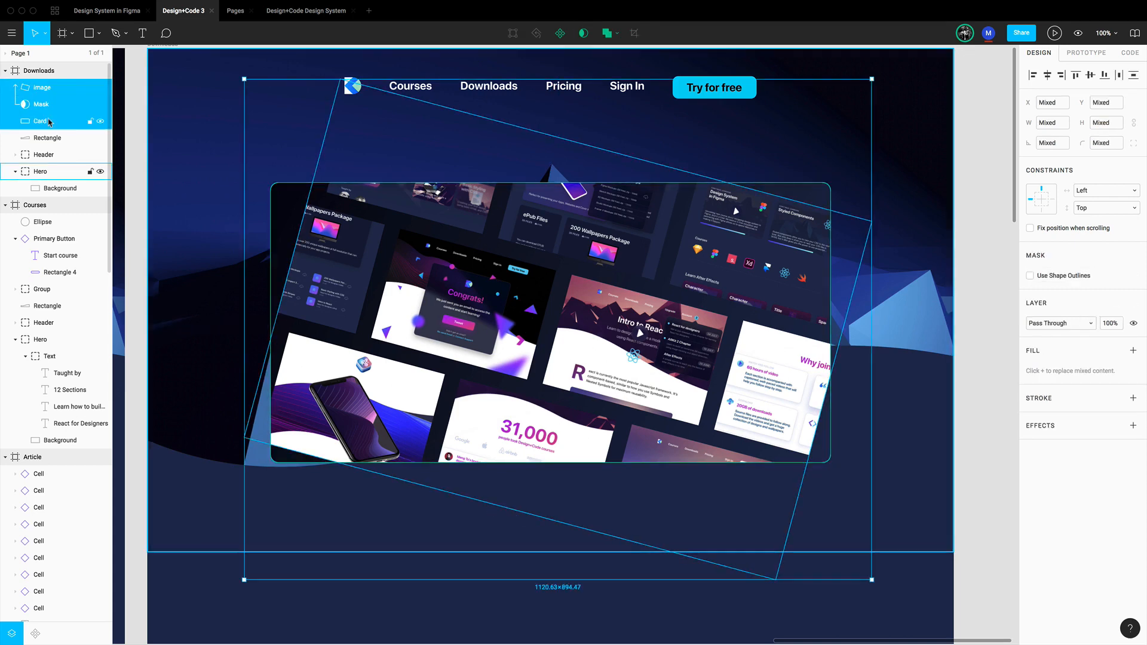
key("super+g")
double_click(42, 88)
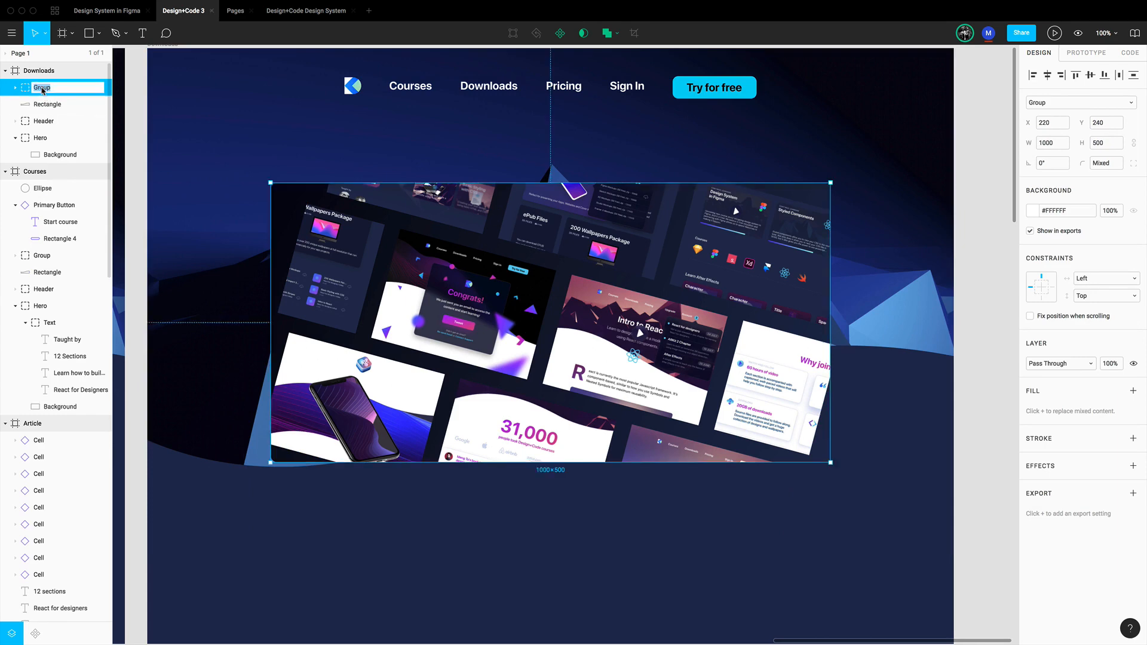
key("Return")
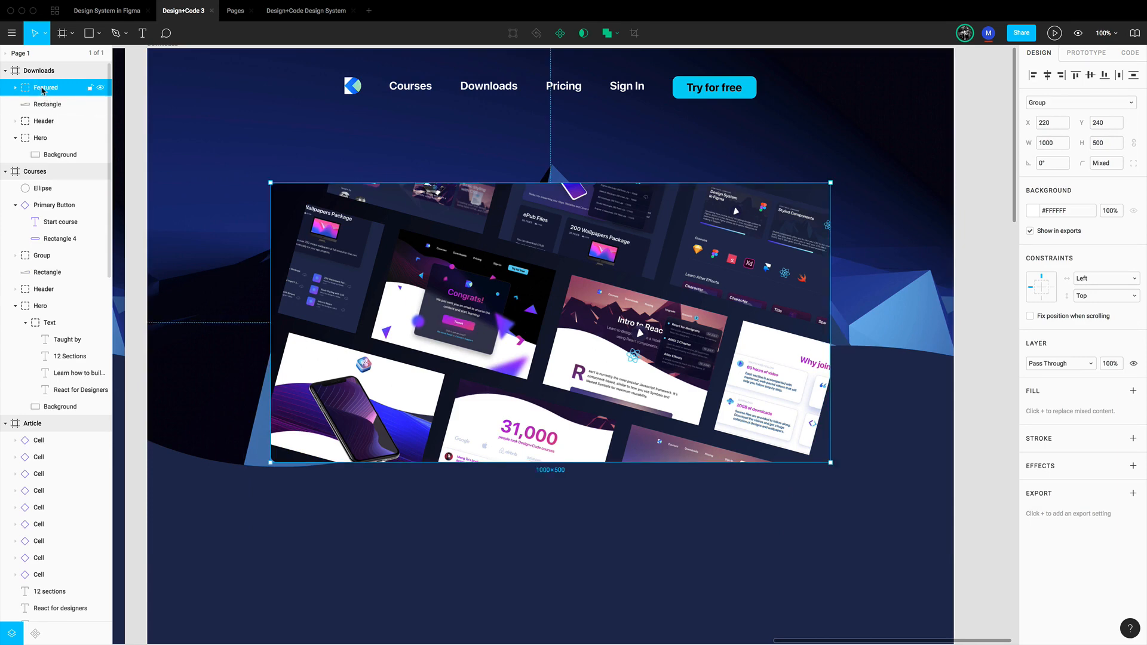
key("Escape")
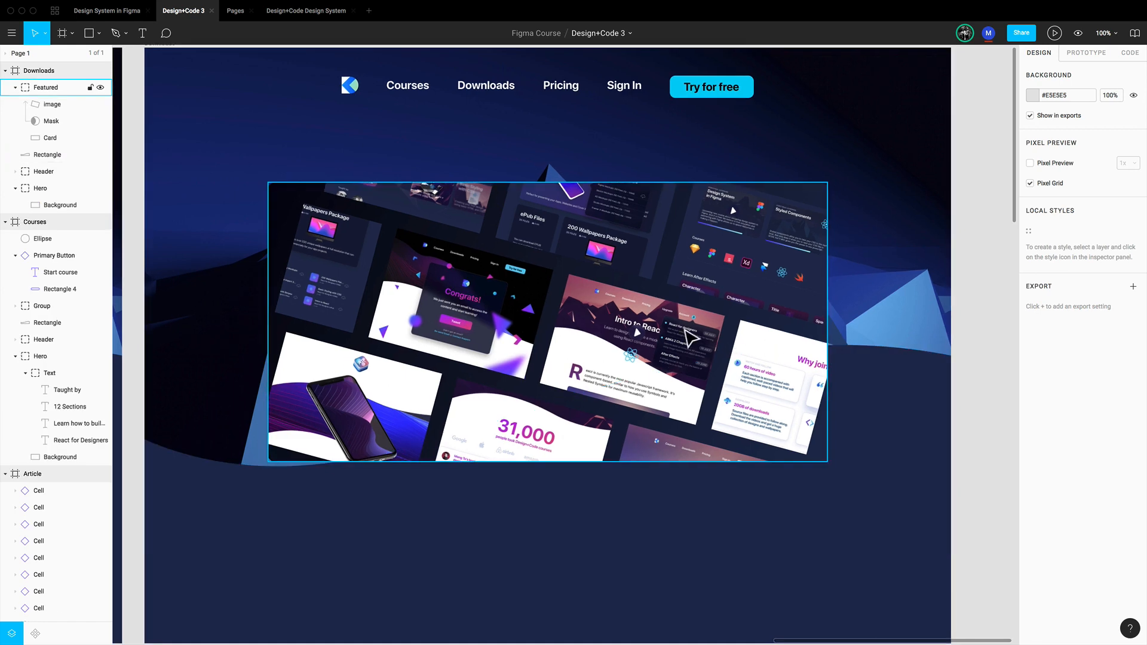
Step: Add a linear gradient fill over the tilted image in the Featured card
scroll(698, 338, "right", 1)
left_click(379, 302)
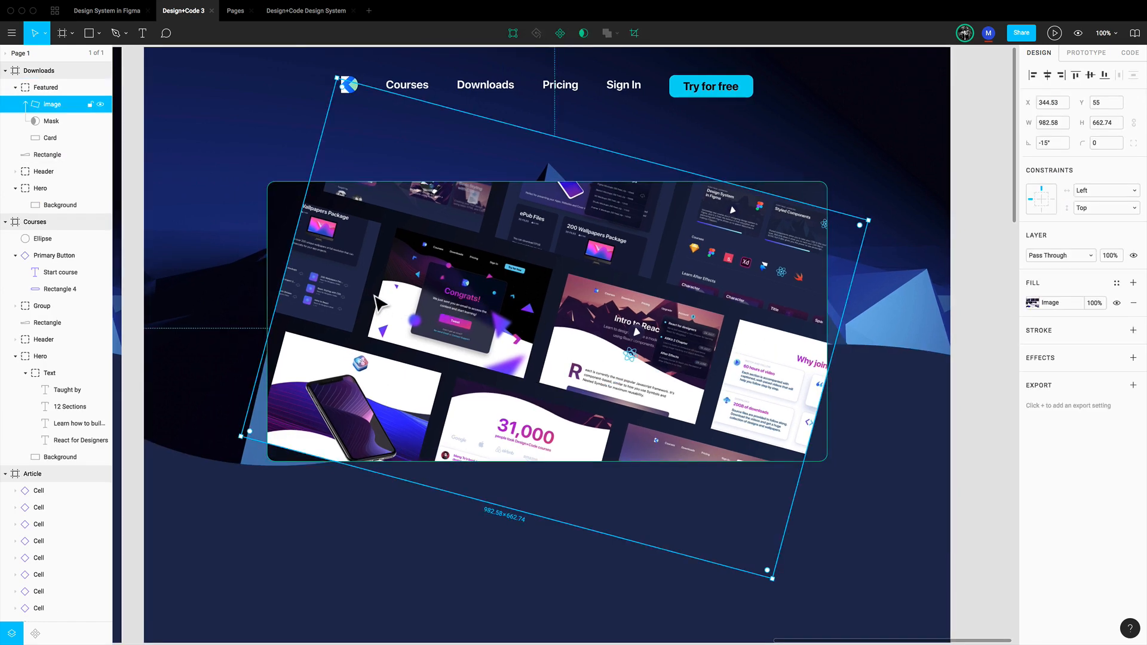
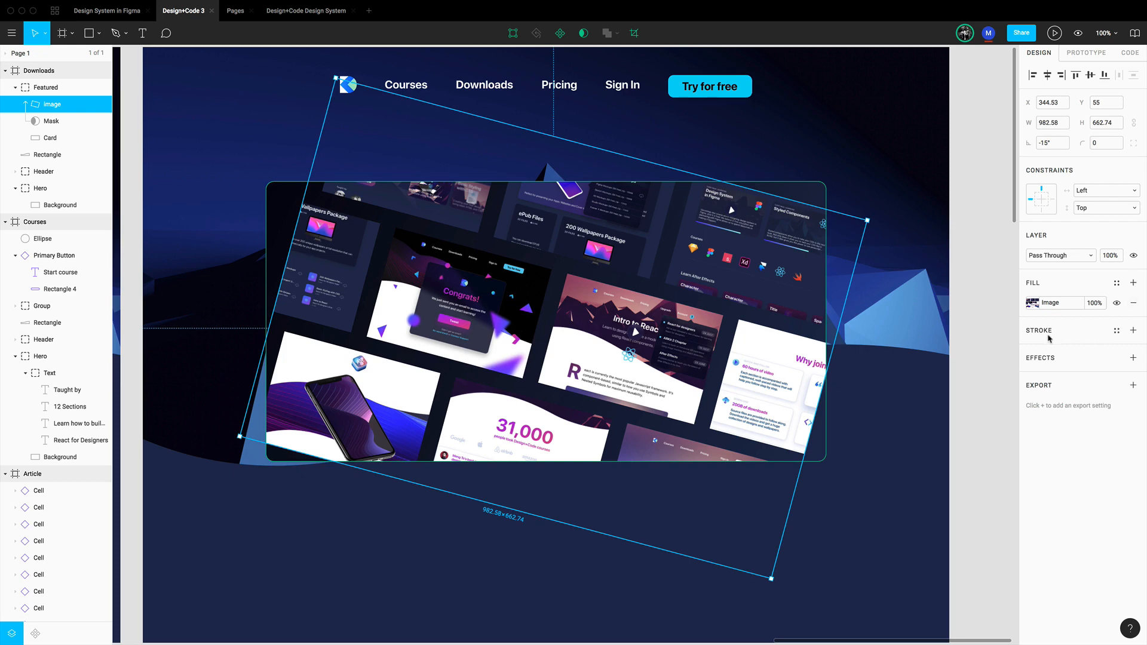
left_click(1133, 283)
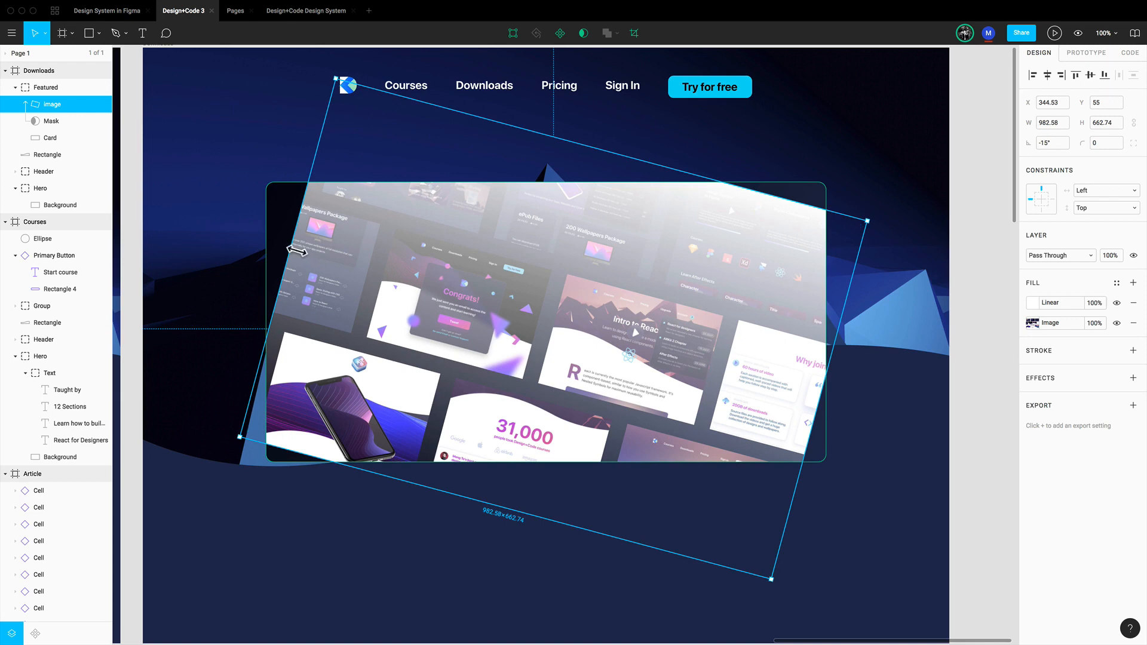
Step: Enlarge the tilted image on all four sides to about 1093 × 739 so it covers the whole card
left_click_drag(291, 247, 259, 241)
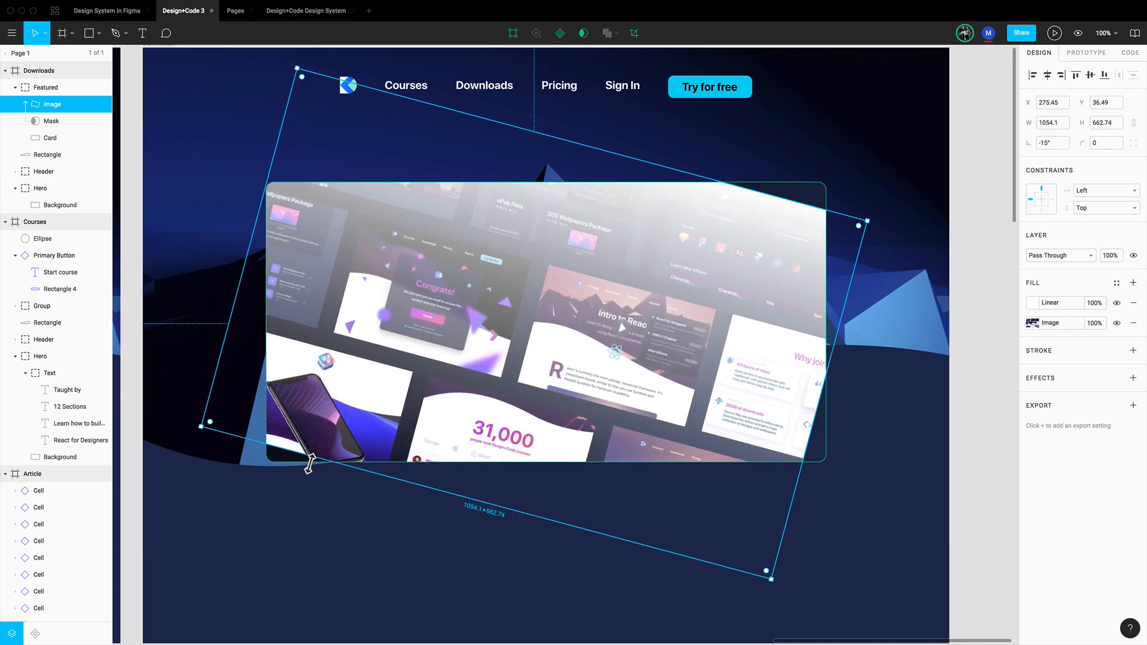
left_click_drag(305, 464, 302, 473)
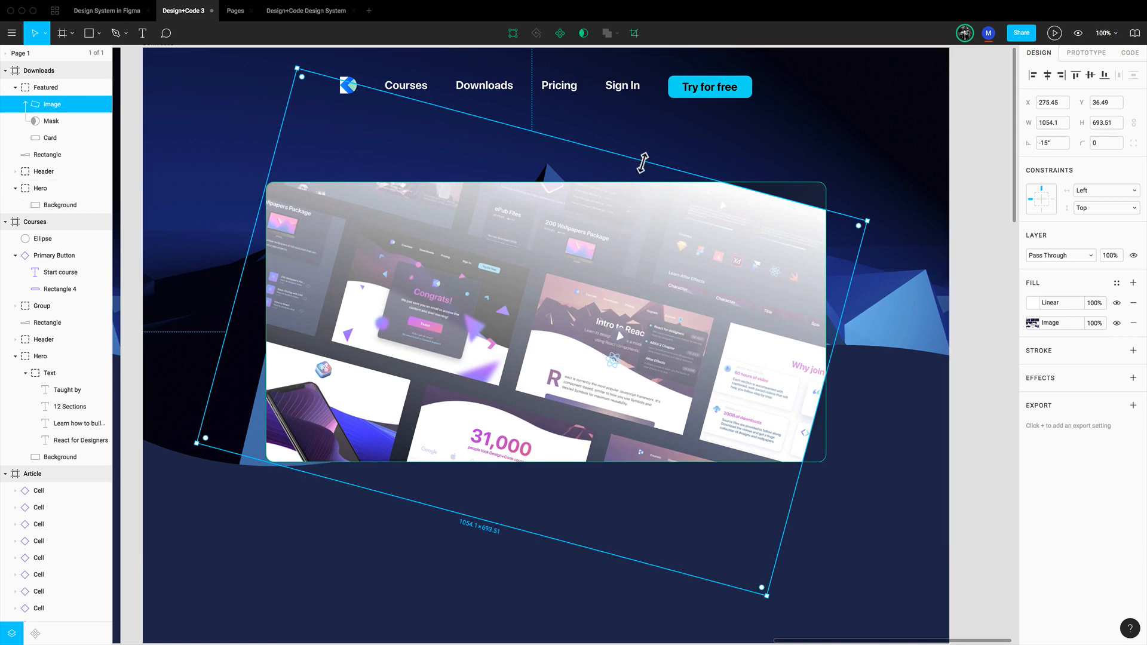
left_click_drag(639, 164, 658, 144)
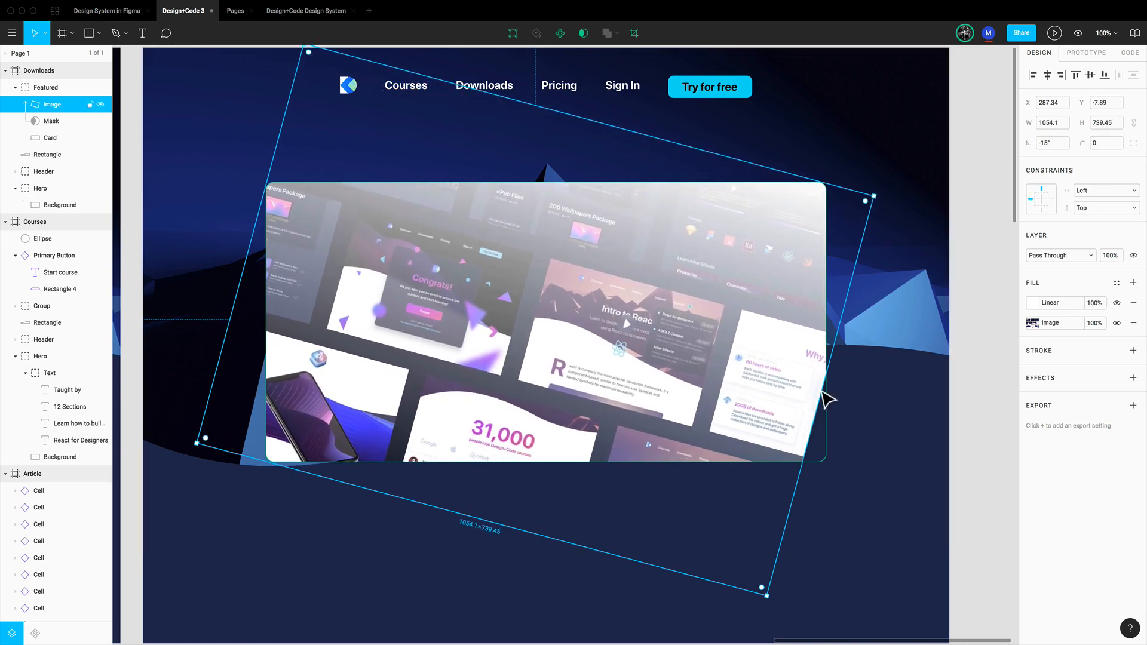
left_click_drag(828, 396, 837, 402)
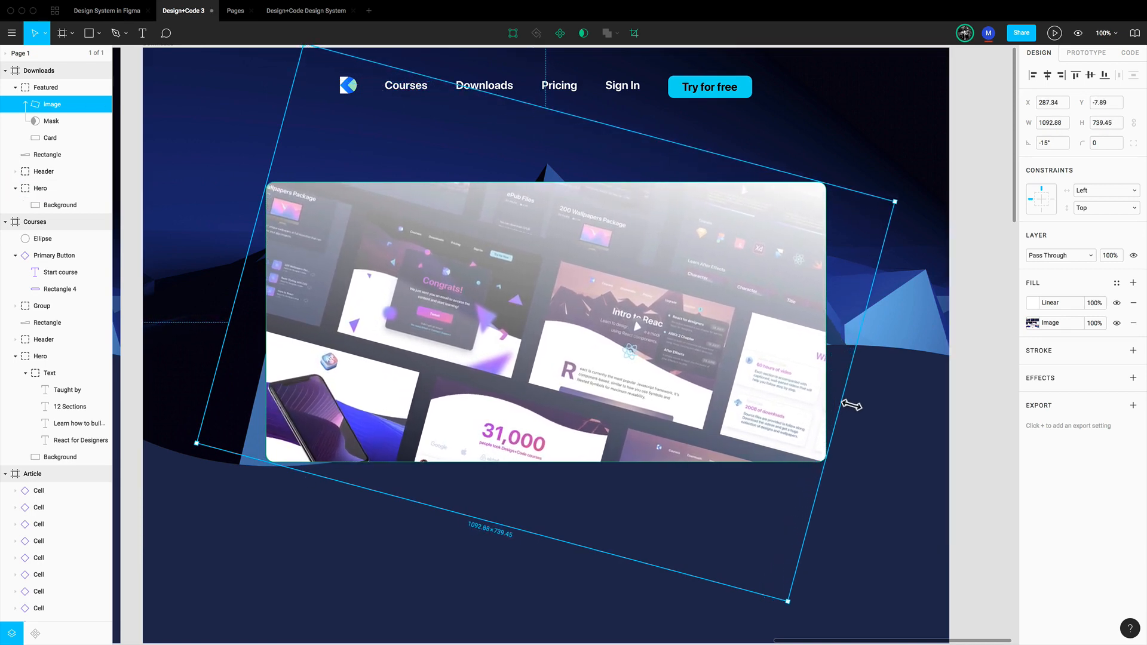
Step: Run the image's gradient overlay diagonally from the card's upper-left corner to its lower-right corner
left_click(1032, 303)
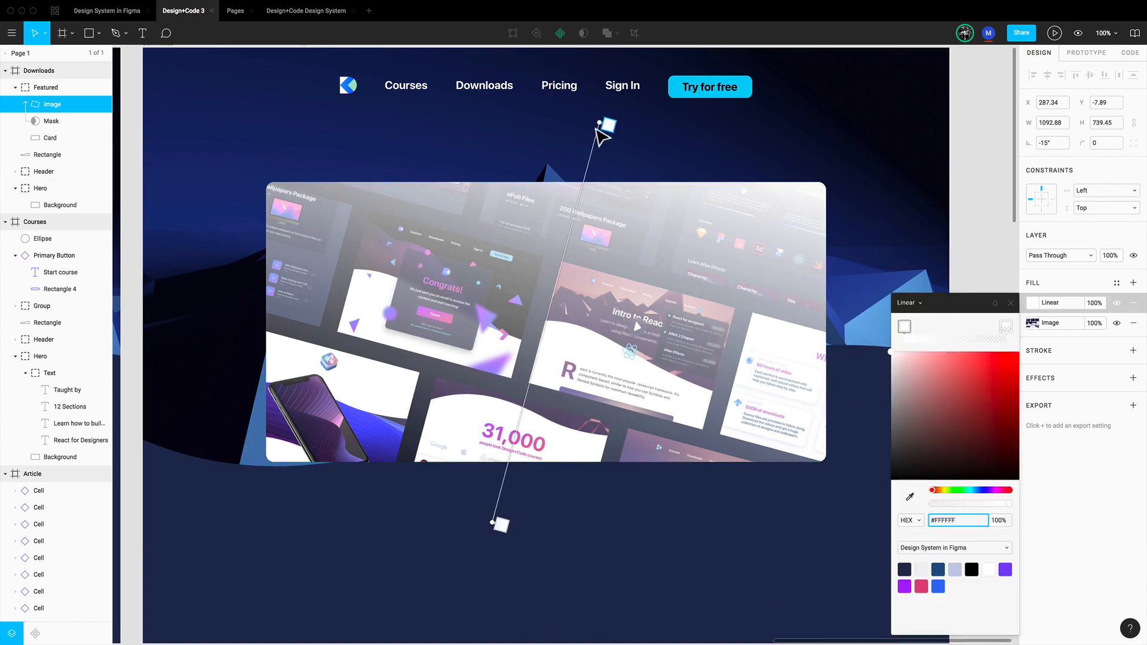
left_click_drag(599, 123, 272, 179)
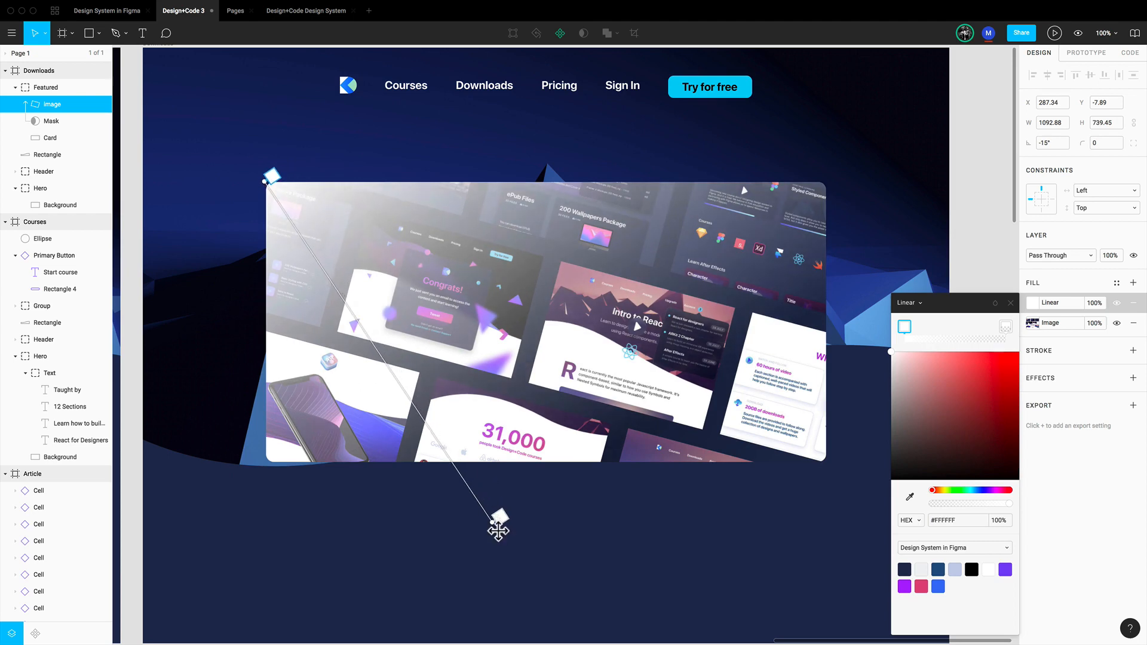
left_click_drag(500, 524, 840, 473)
scroll(839, 472, "left", 1)
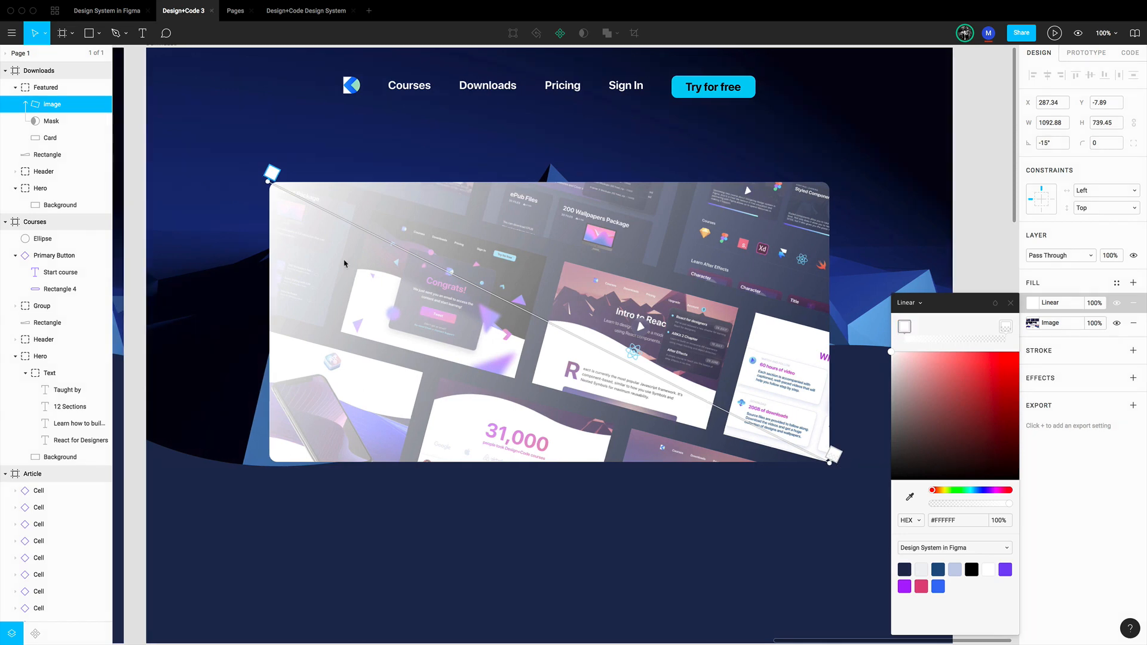
Step: Sample the page's navy background for the gradient's starting stop and darken it to #0E1428
left_click(278, 182)
key("i")
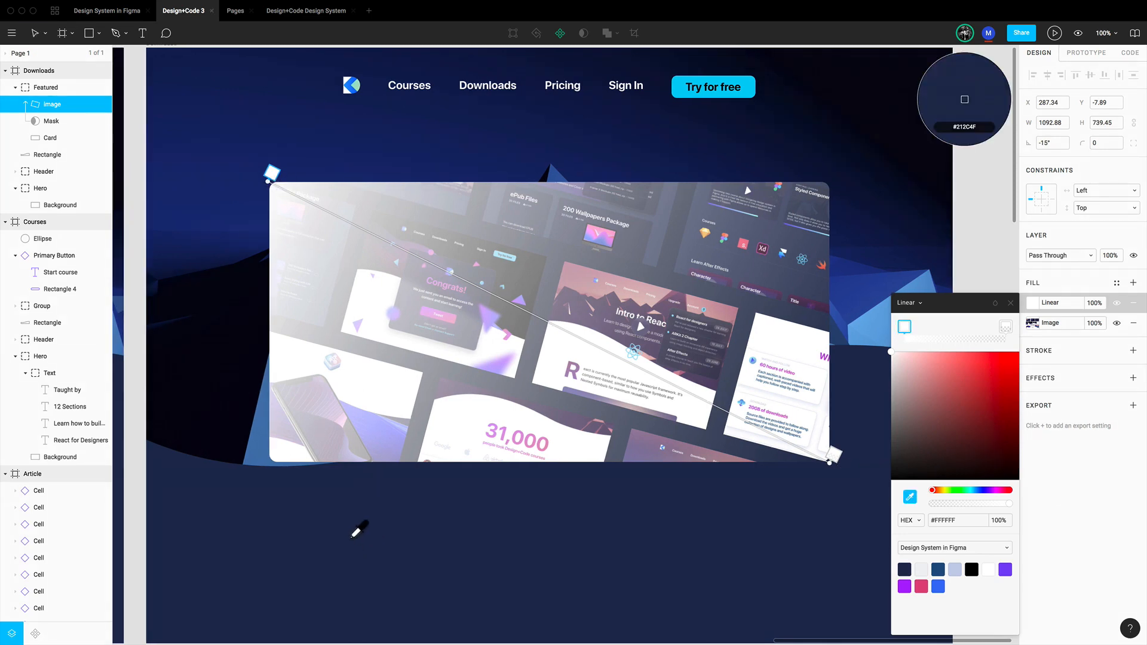
left_click(308, 525)
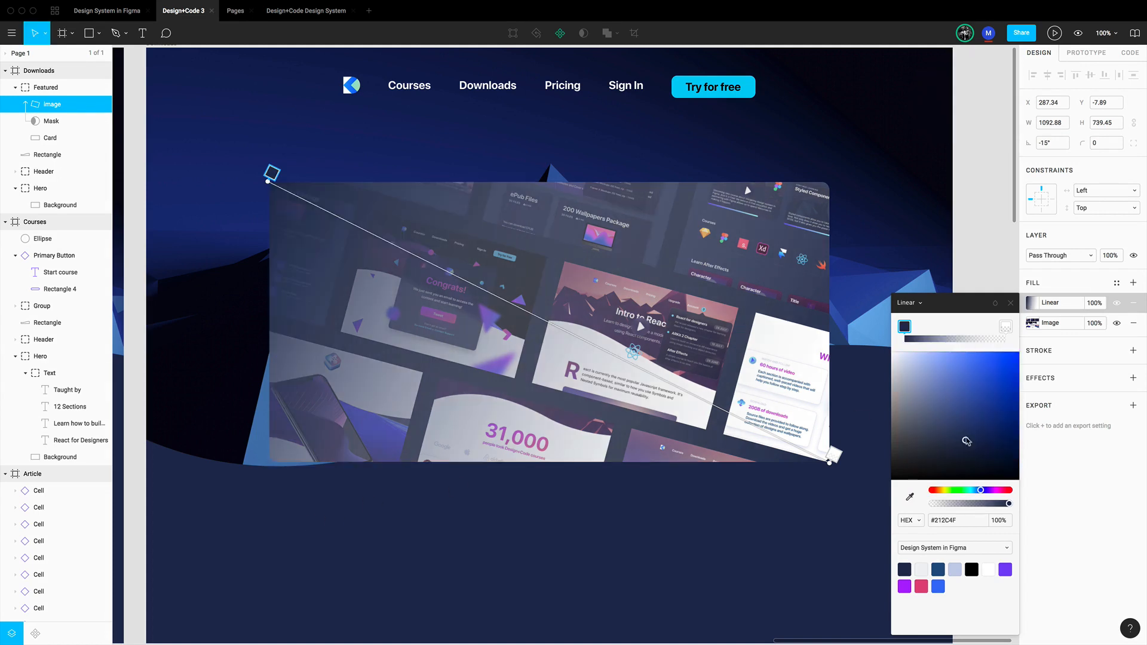
left_click_drag(972, 453, 973, 458)
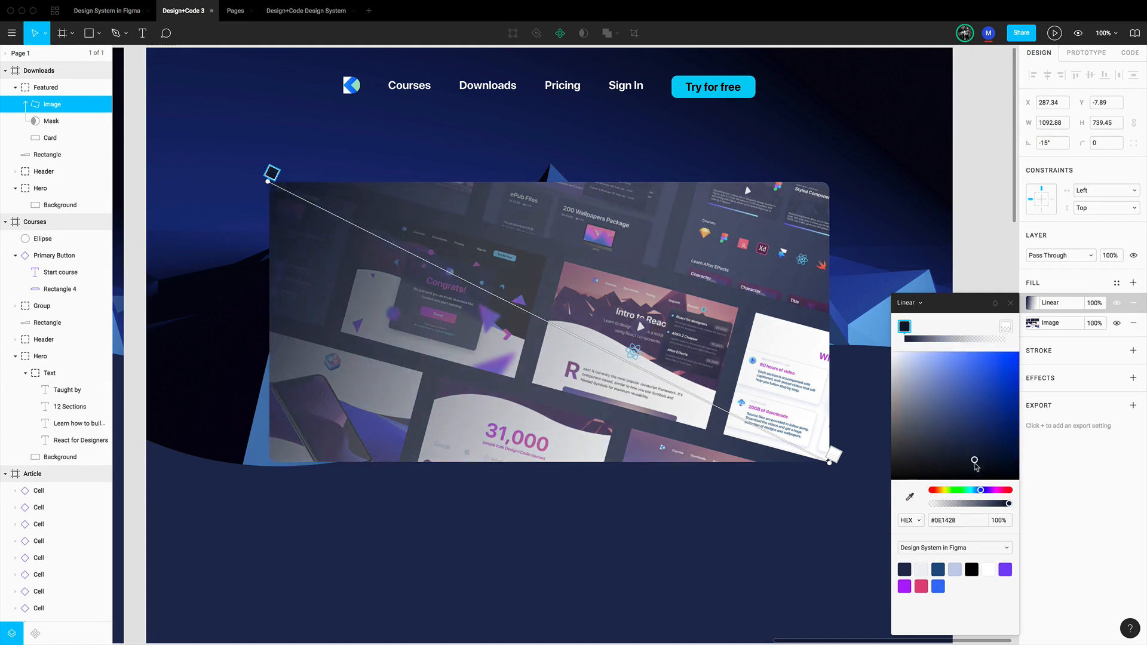
Step: Copy the starting colour #0E1428 to the gradient's end stop and set that stop's opacity to 50%
left_click(958, 522)
key("ctrl+c")
left_click(1007, 327)
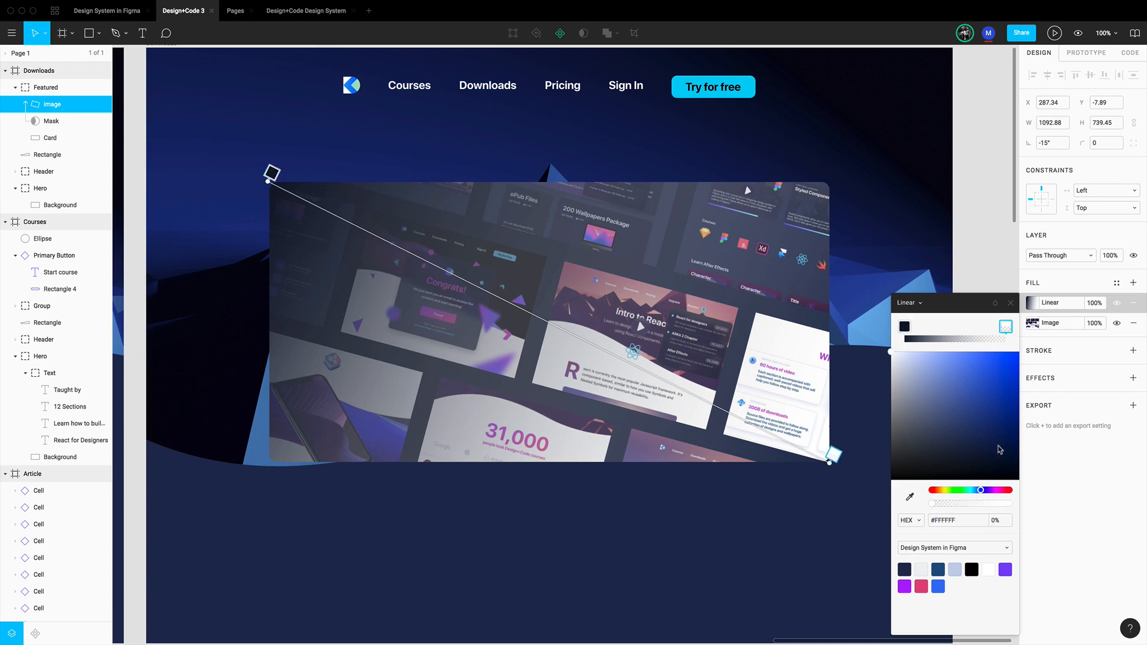
left_click(953, 522)
key("ctrl+v")
key("Return")
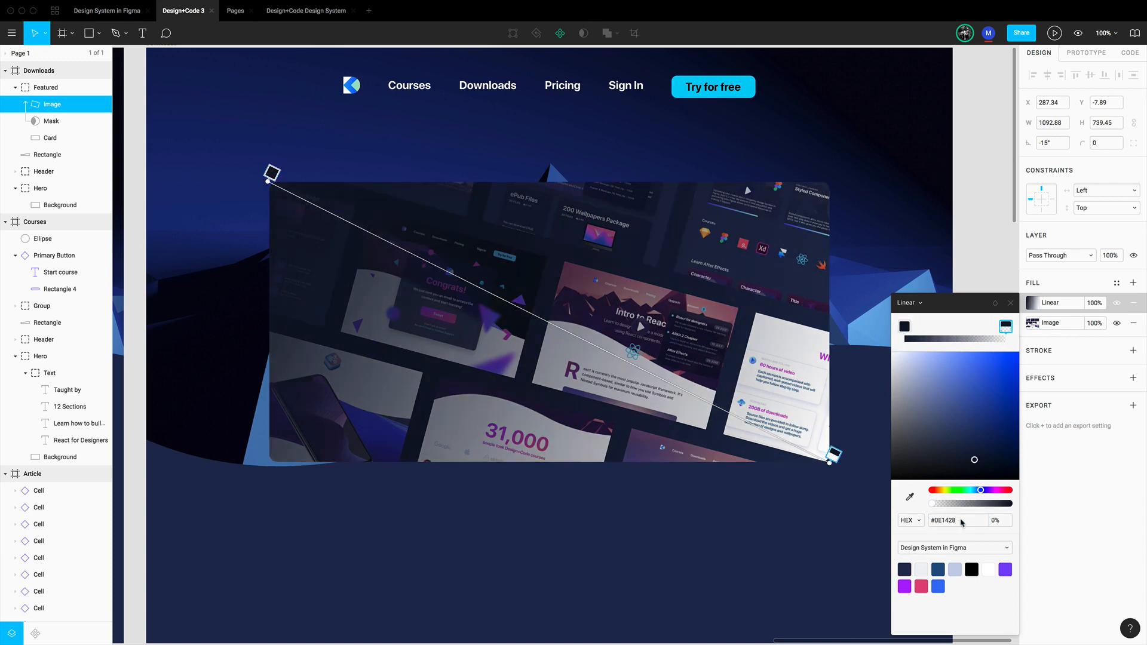
left_click(968, 522)
left_click(968, 522)
left_click_drag(935, 504, 972, 505)
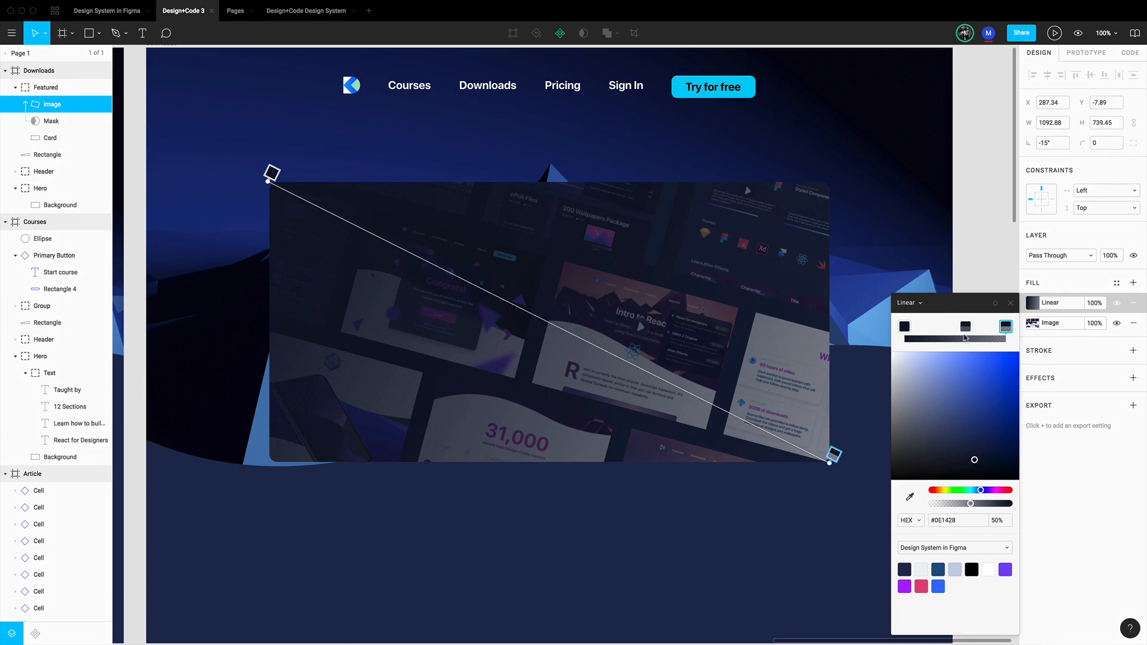
Step: Insert a gradient stop halfway along the overlay and set its opacity to 90%
left_click(955, 332)
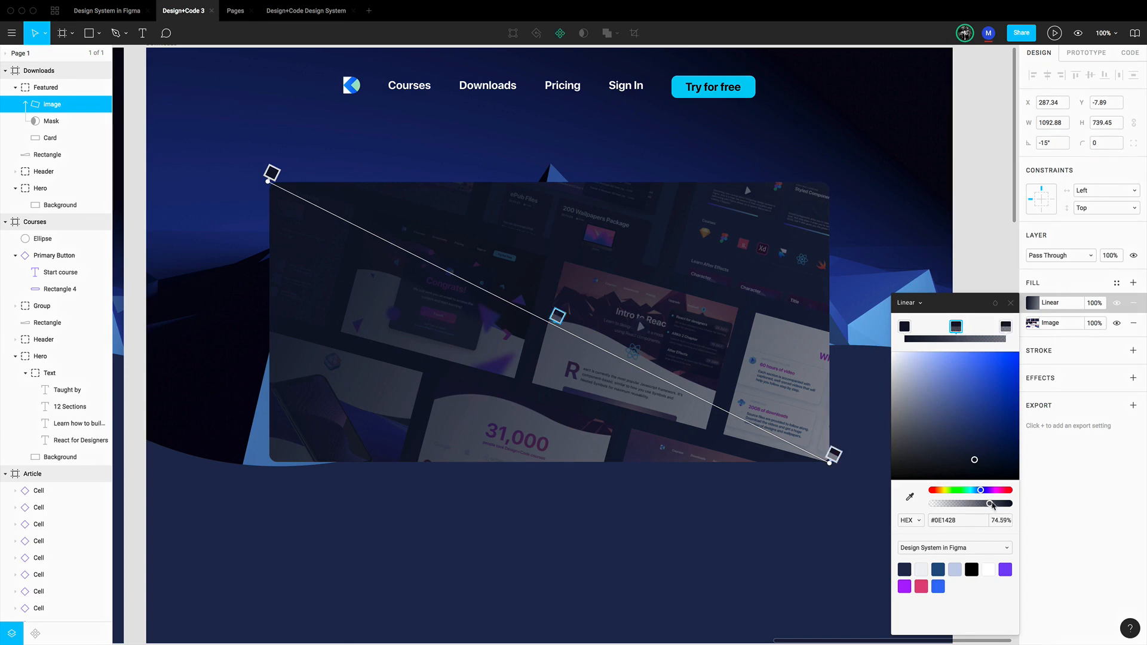
left_click_drag(990, 504, 1002, 503)
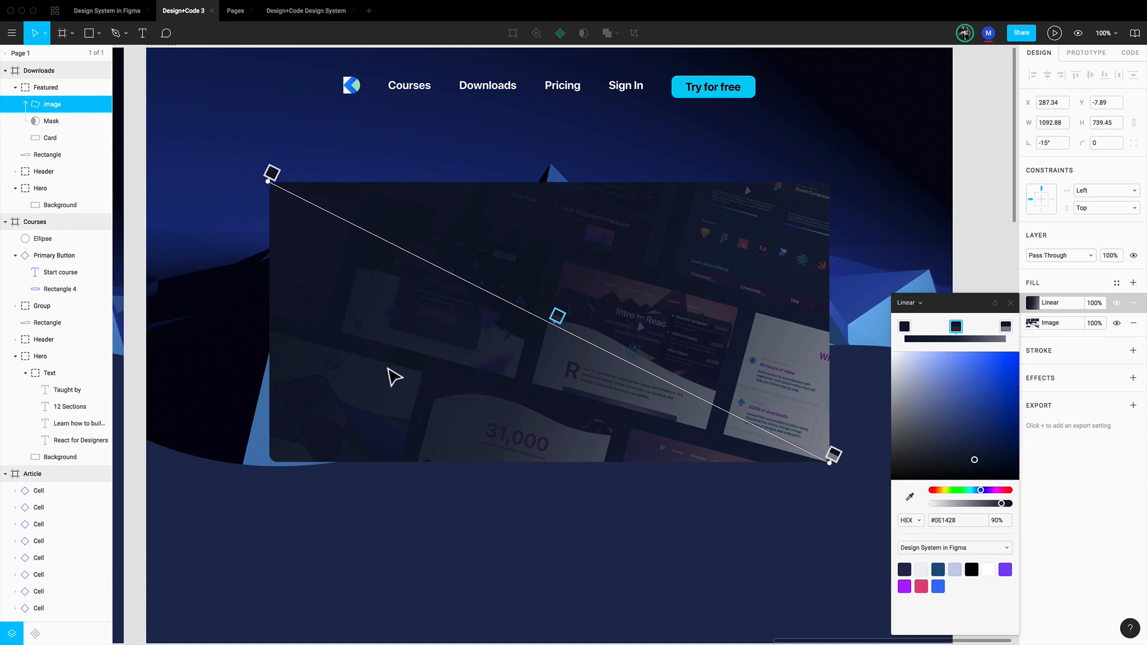
key("Escape")
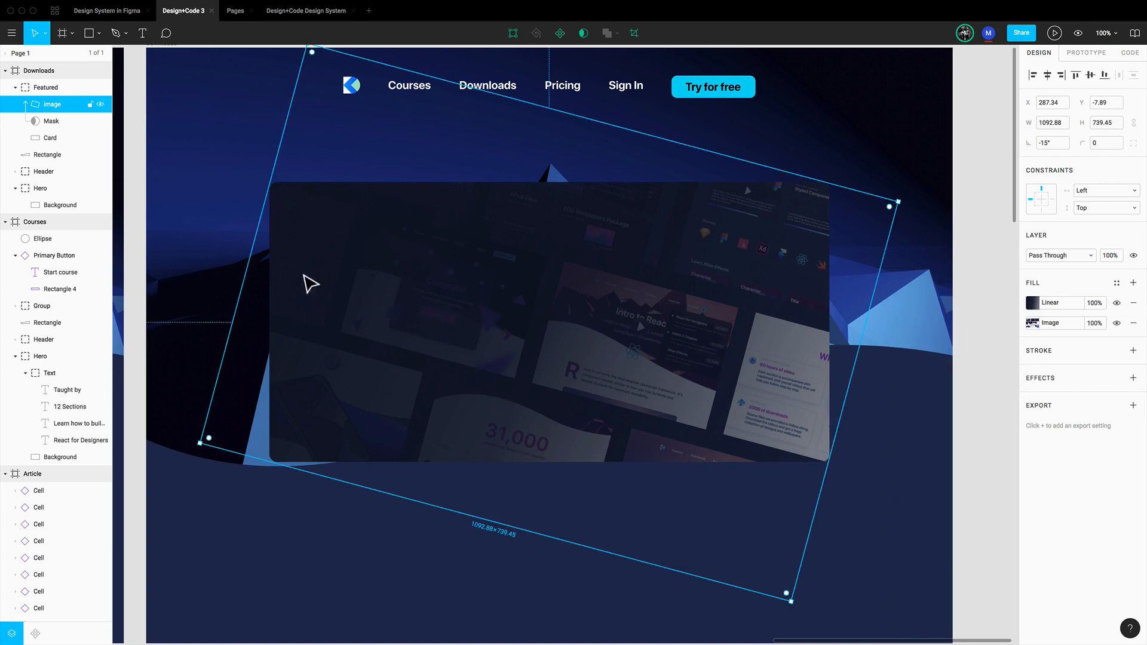
Step: Add the text "Design+Code Design Files" in the upper part of the Featured card
key("t")
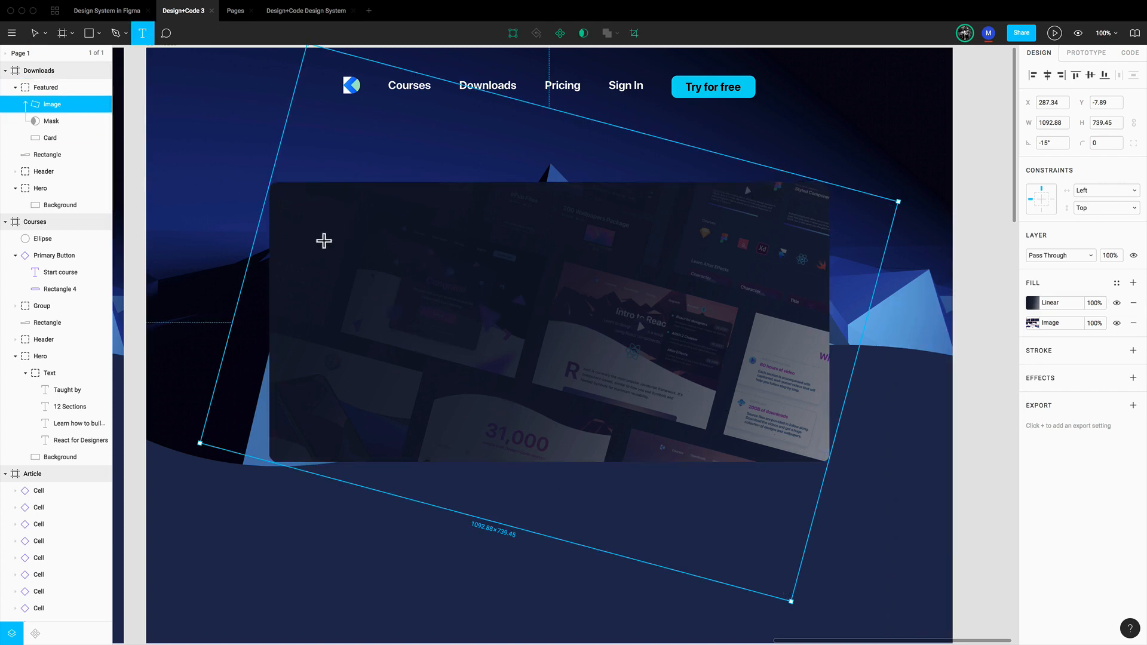
left_click(325, 242)
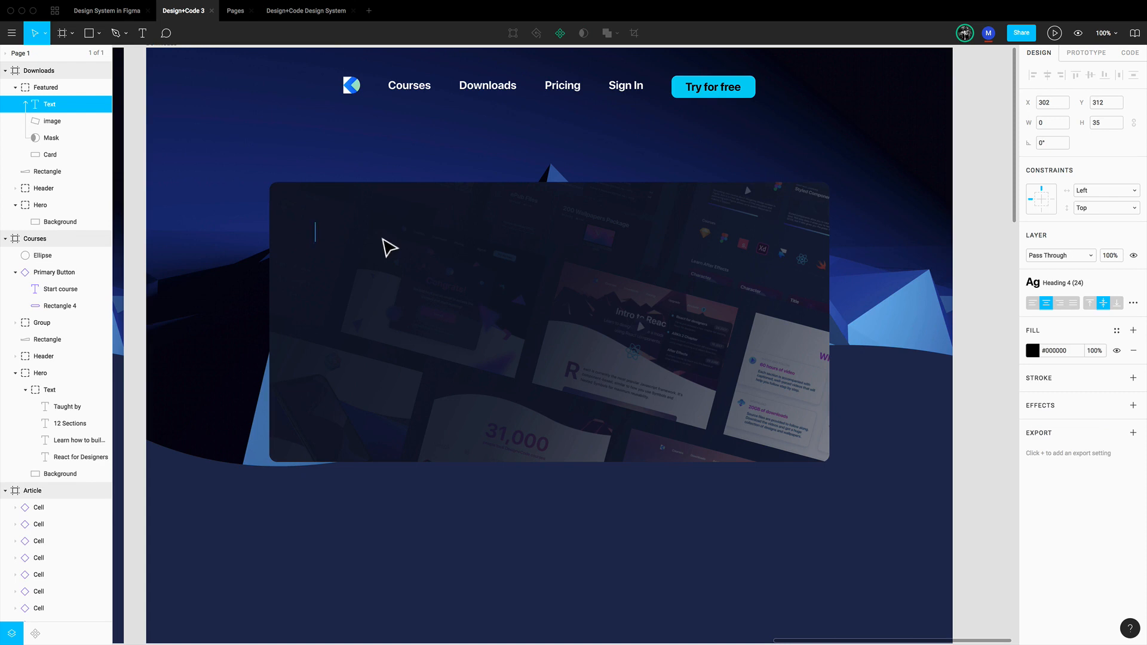
type("Design+Code")
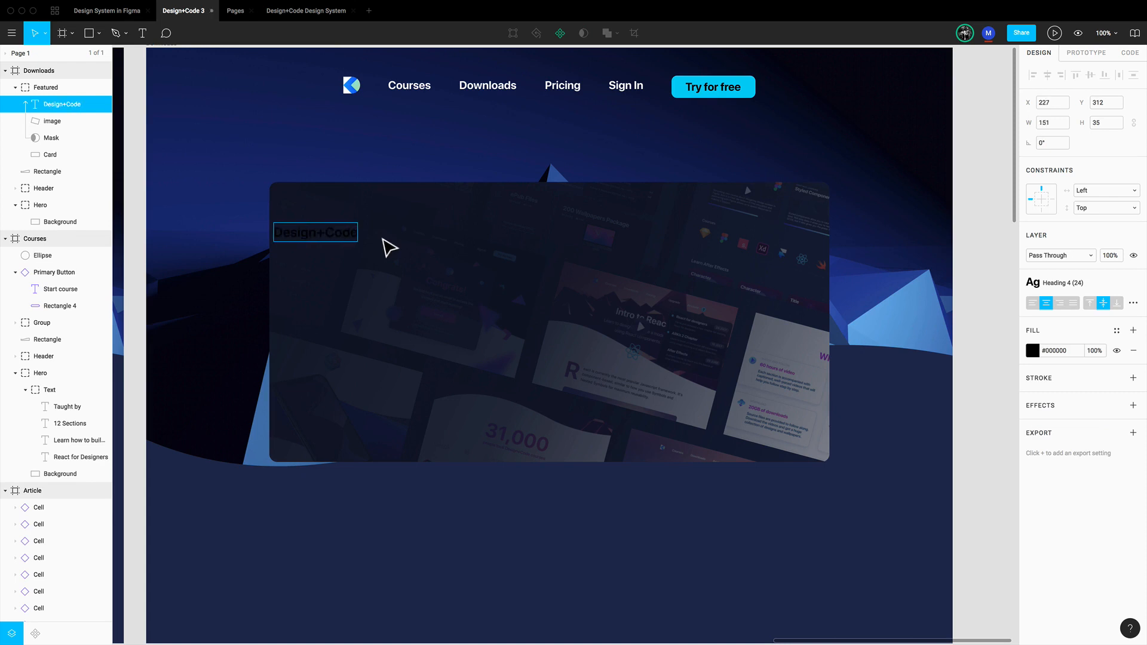
type(" Design Files")
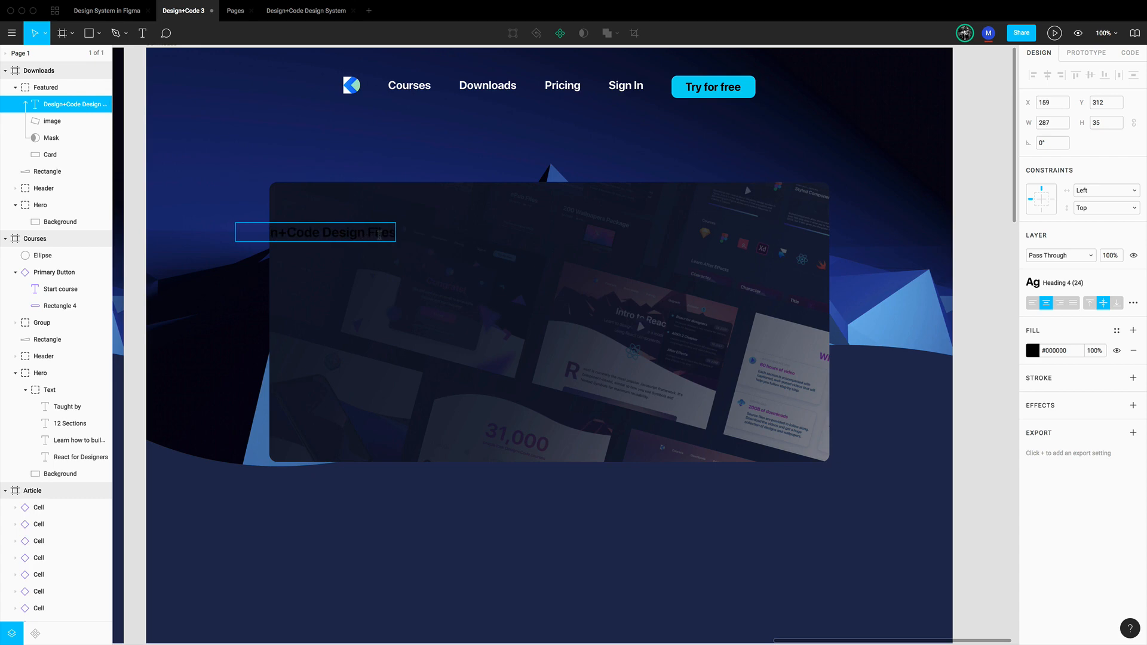
key("Escape")
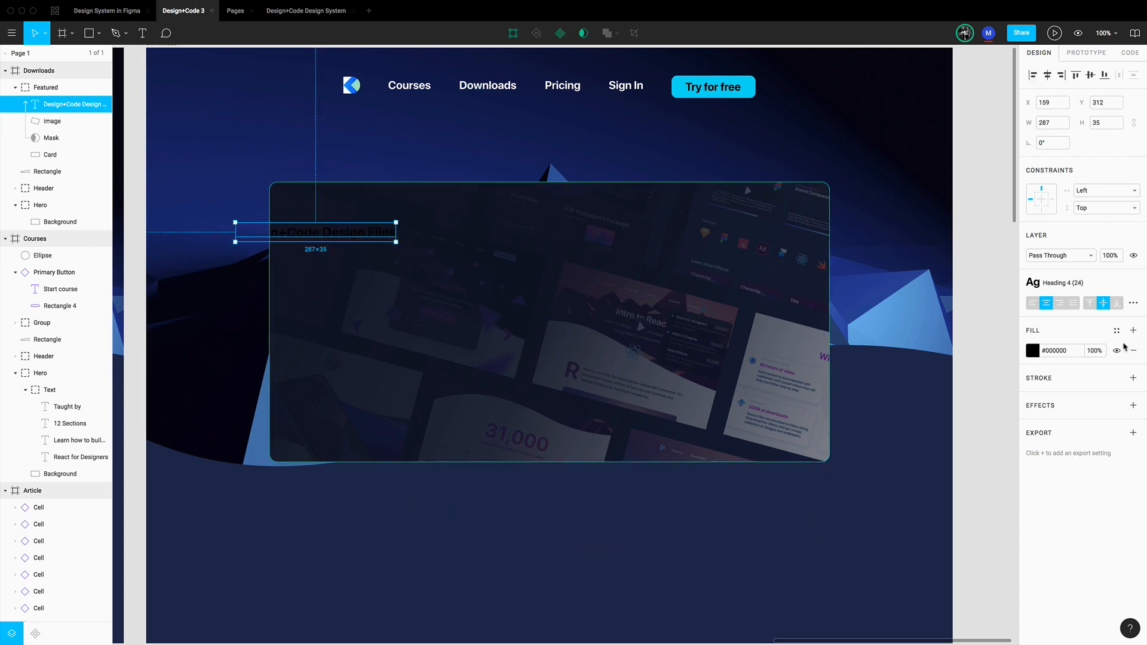
Step: Fill the card title with white #FFFFFF at 80% opacity
left_click(1034, 352)
left_click_drag(937, 402, 768, 308)
key("Escape")
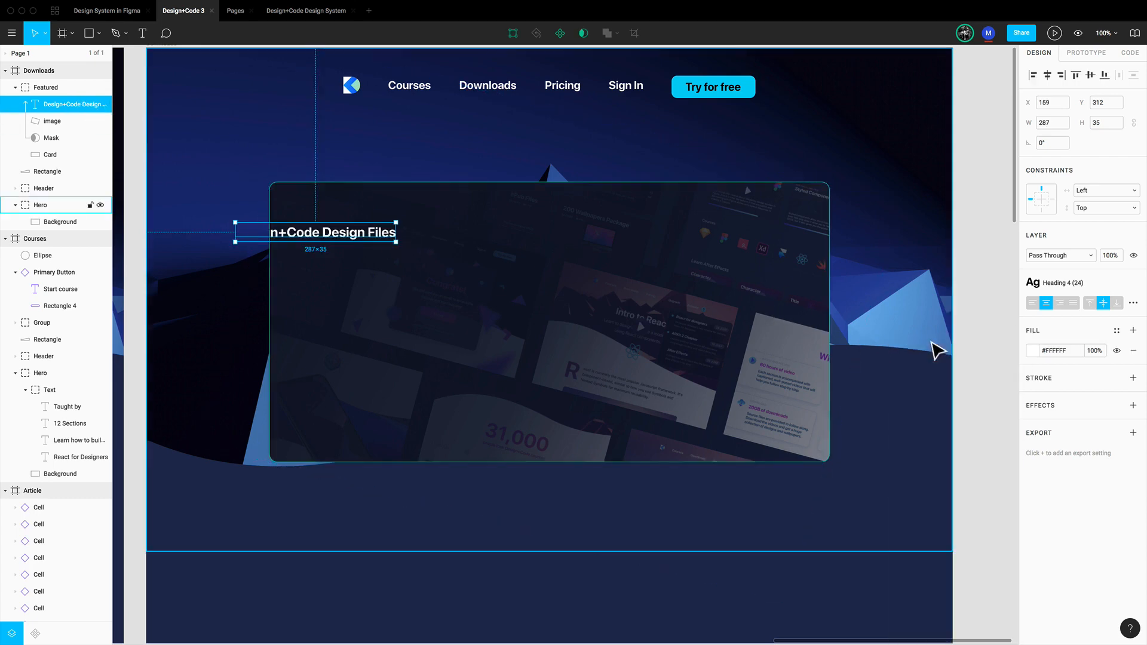
left_click(1033, 353)
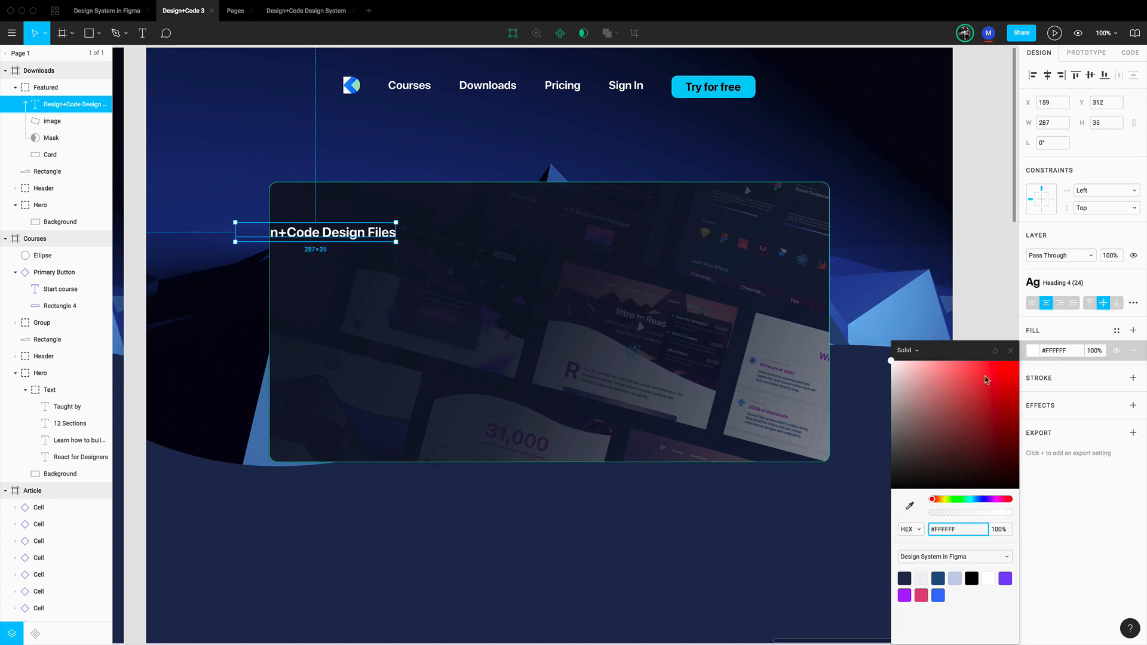
left_click(997, 530)
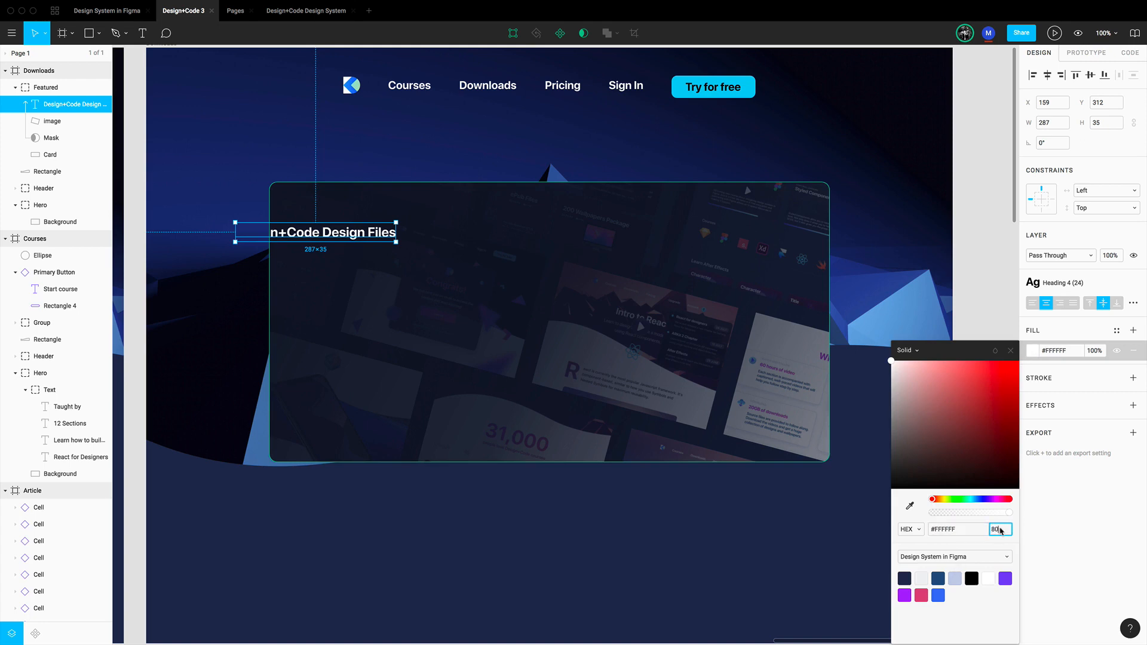
key("Return")
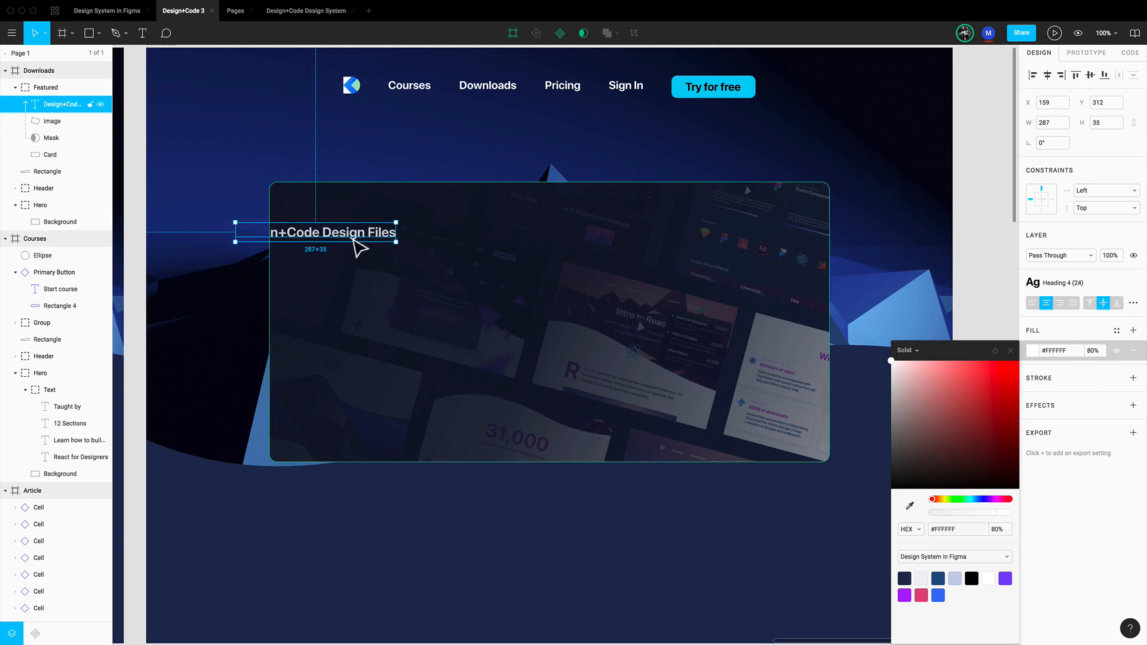
Step: Move the title inside the card and apply the Heading 2 (60) text style, placing it at about X 286, Y 305
left_click_drag(357, 244, 434, 257)
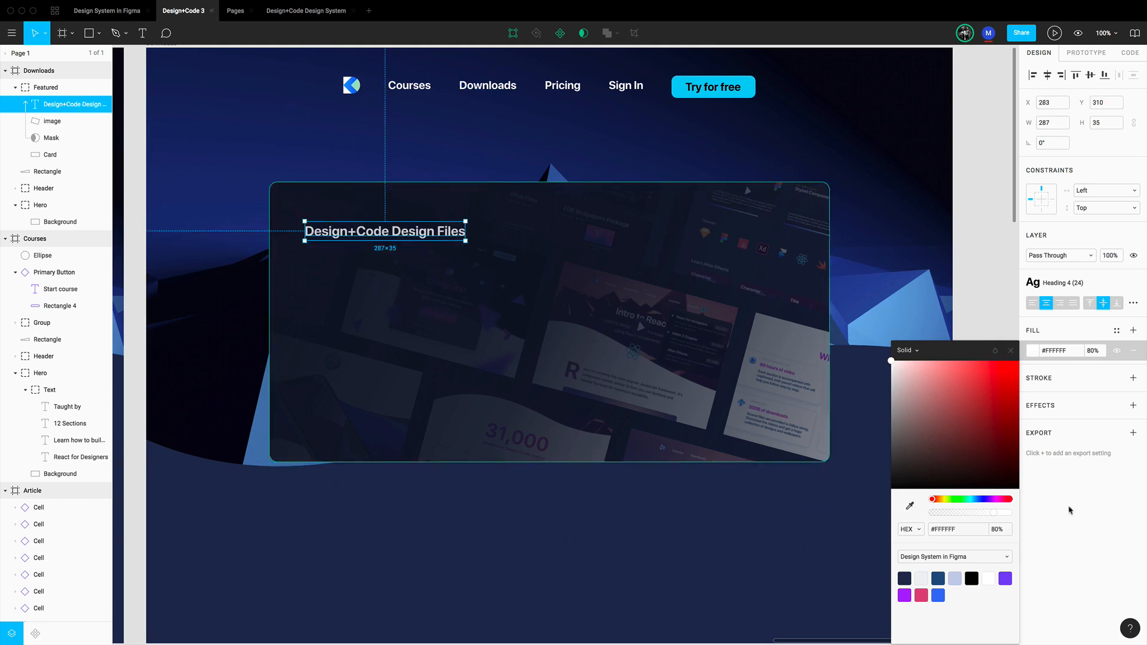
key("Escape")
left_click(1063, 283)
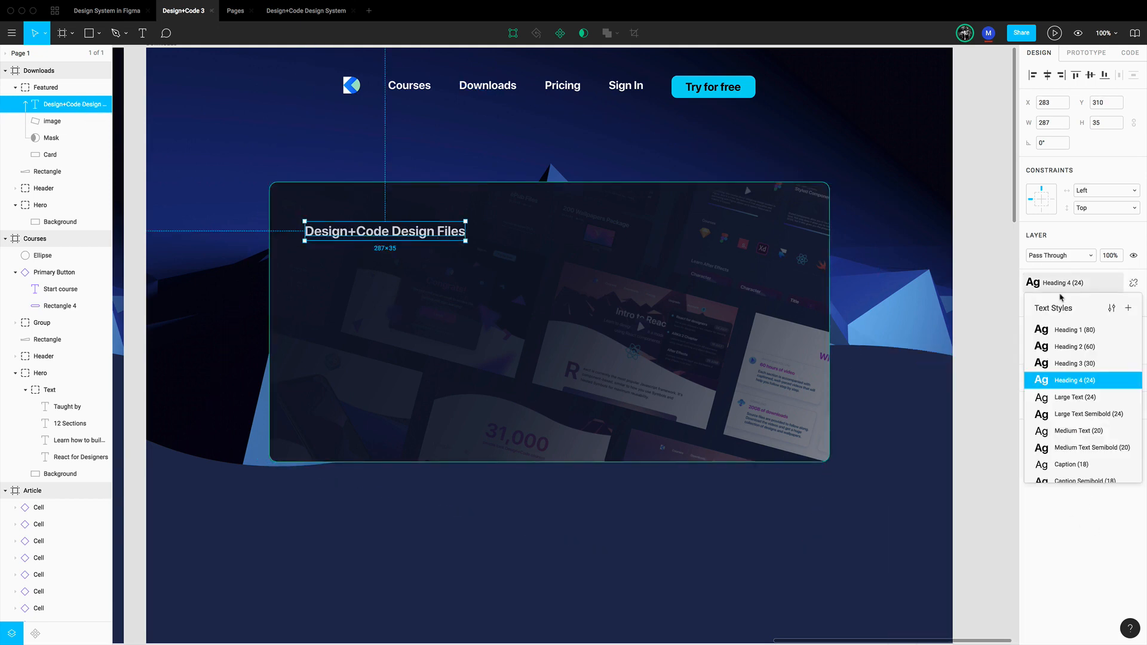
left_click(1078, 353)
left_click_drag(531, 249, 592, 256)
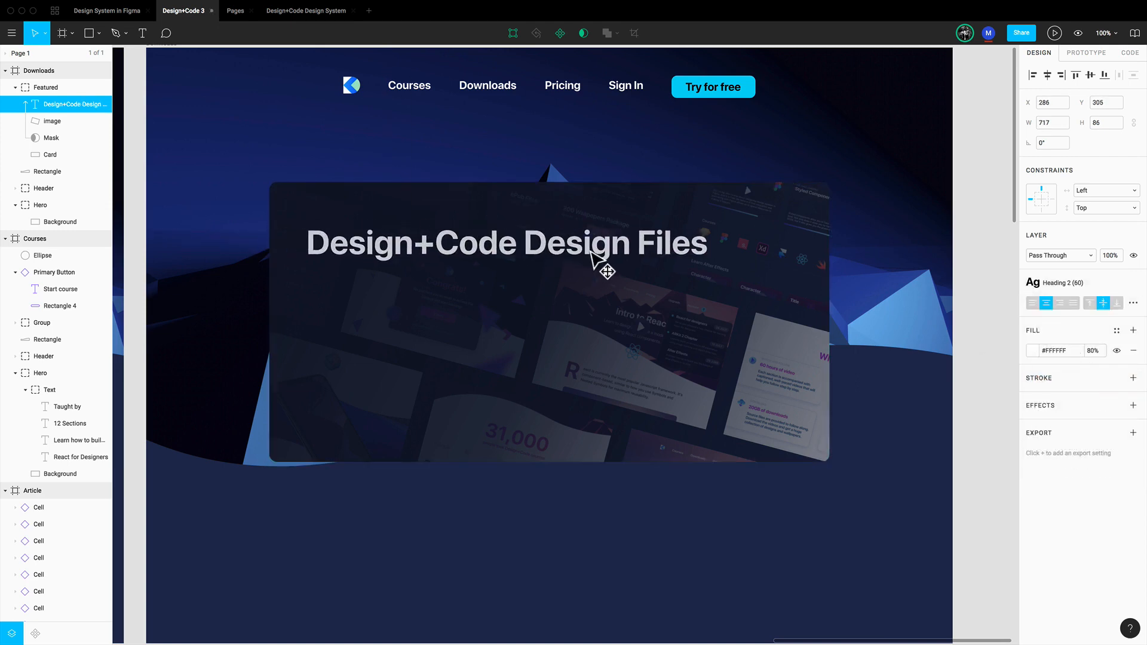
Step: Try the Heading 3 (30) text style on the title and return it to Heading 2 (60)
left_click(1062, 283)
left_click(1080, 364)
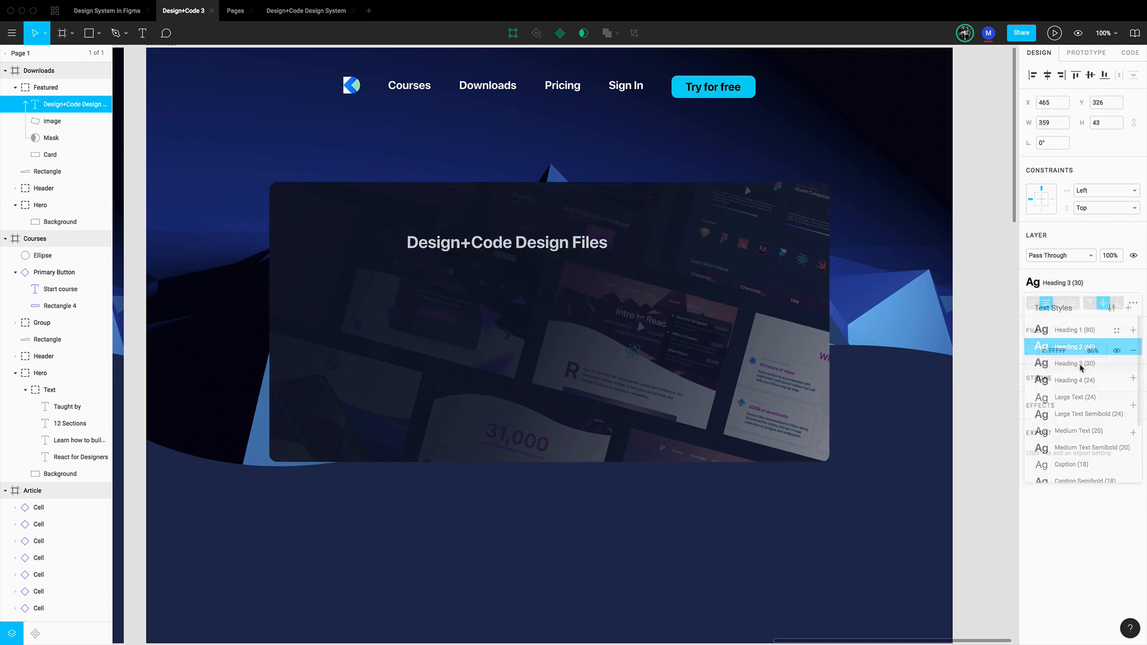
left_click(1062, 283)
left_click(1036, 350)
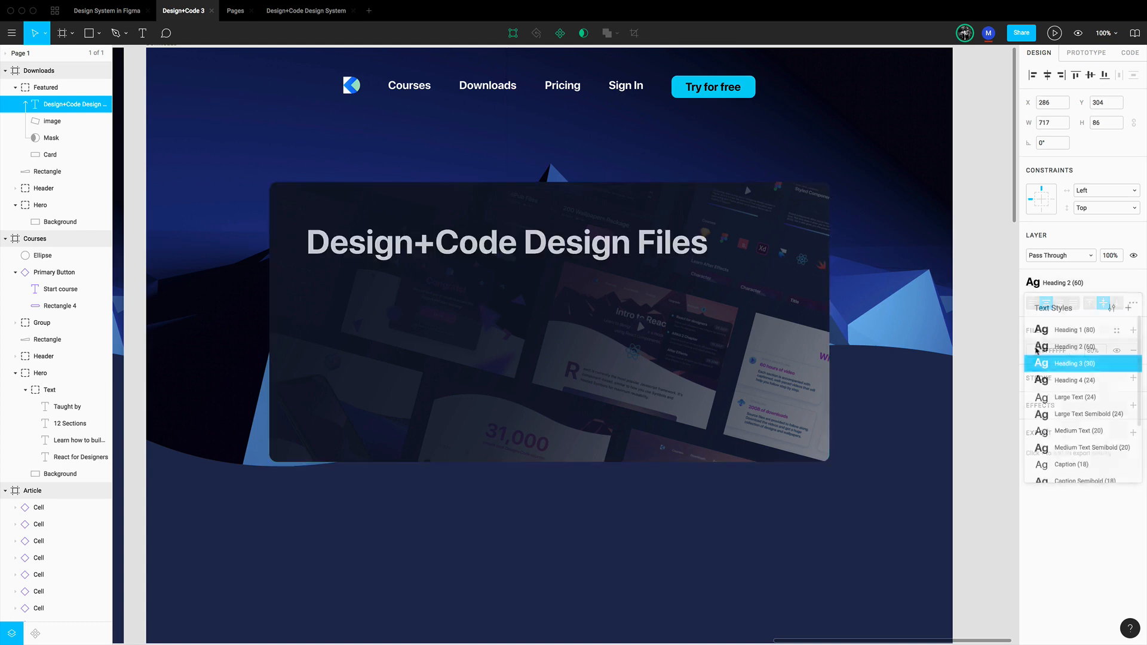
Step: Wrap the title into a left-aligned two-line block about 431 wide and place it at about X 274, Y 294
left_click_drag(709, 255, 547, 256)
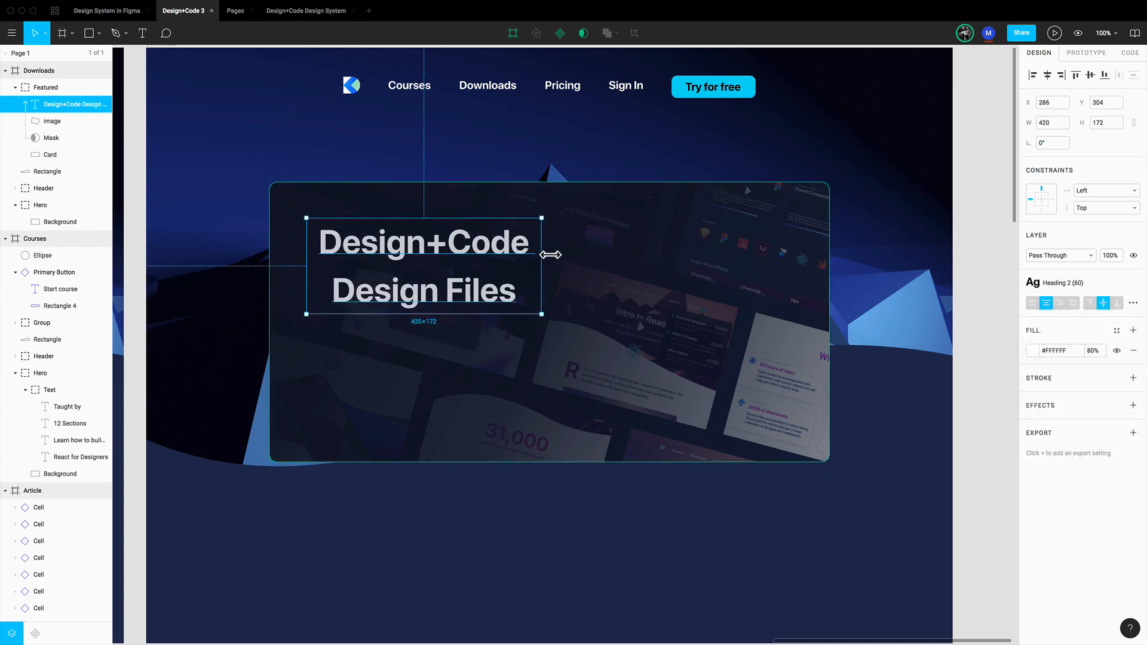
left_click(1032, 303)
left_click_drag(433, 250, 426, 245)
key("alt")
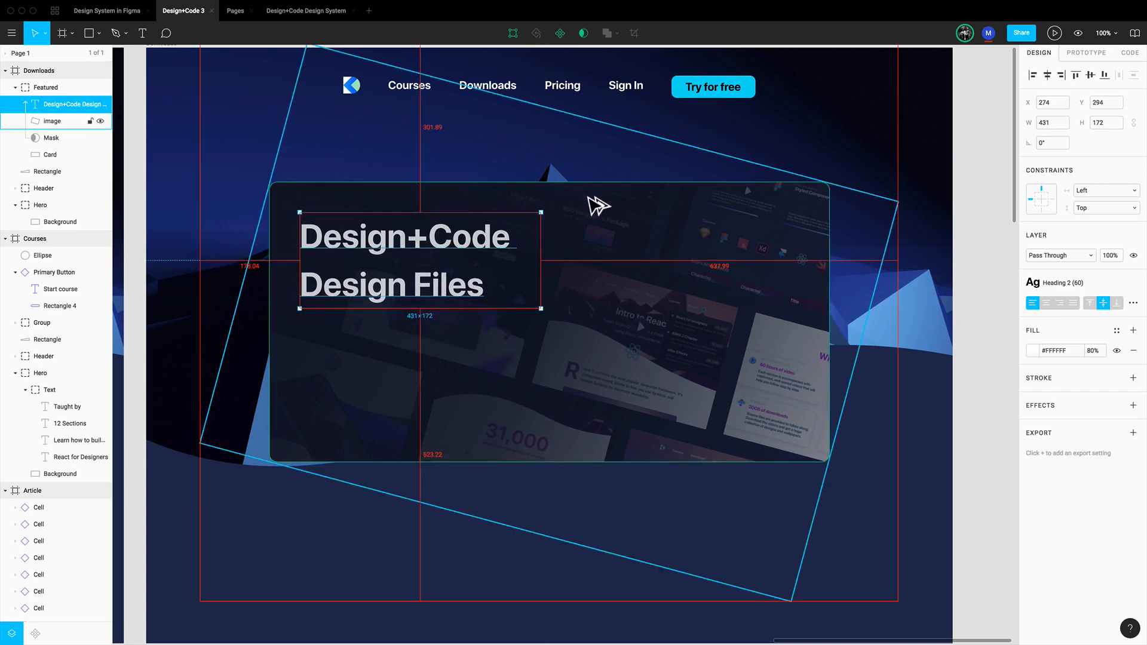
Step: Group the Featured card's Image and Mask layers and rename the group Mask
scroll(381, 240, "left", 1)
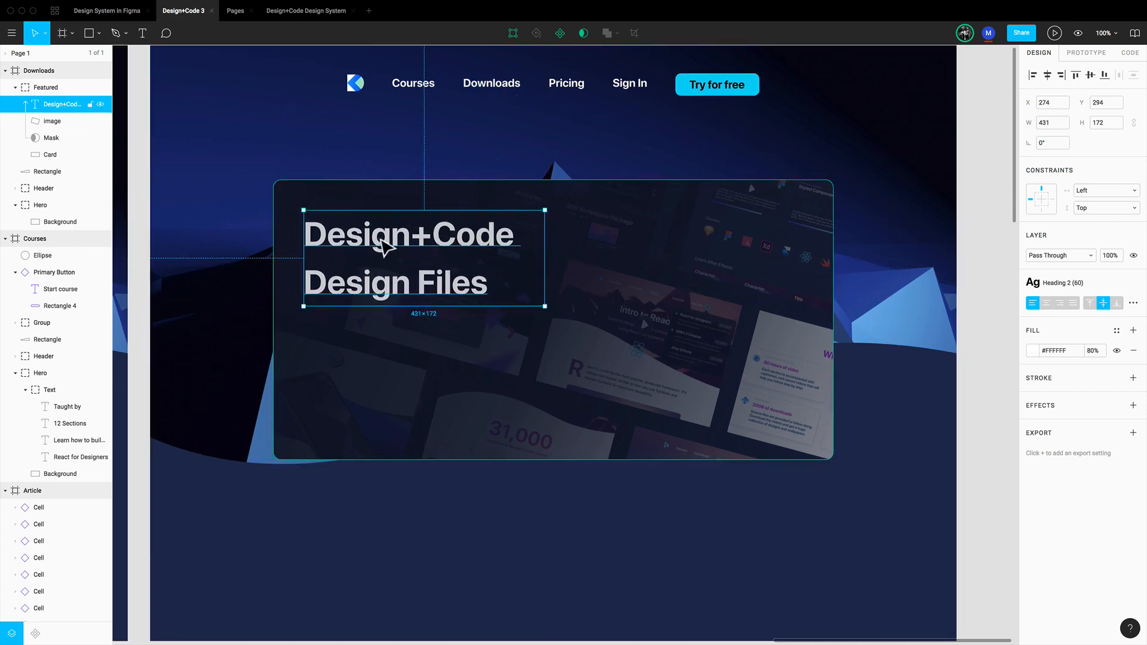
left_click(62, 122)
left_click(62, 141, "shift")
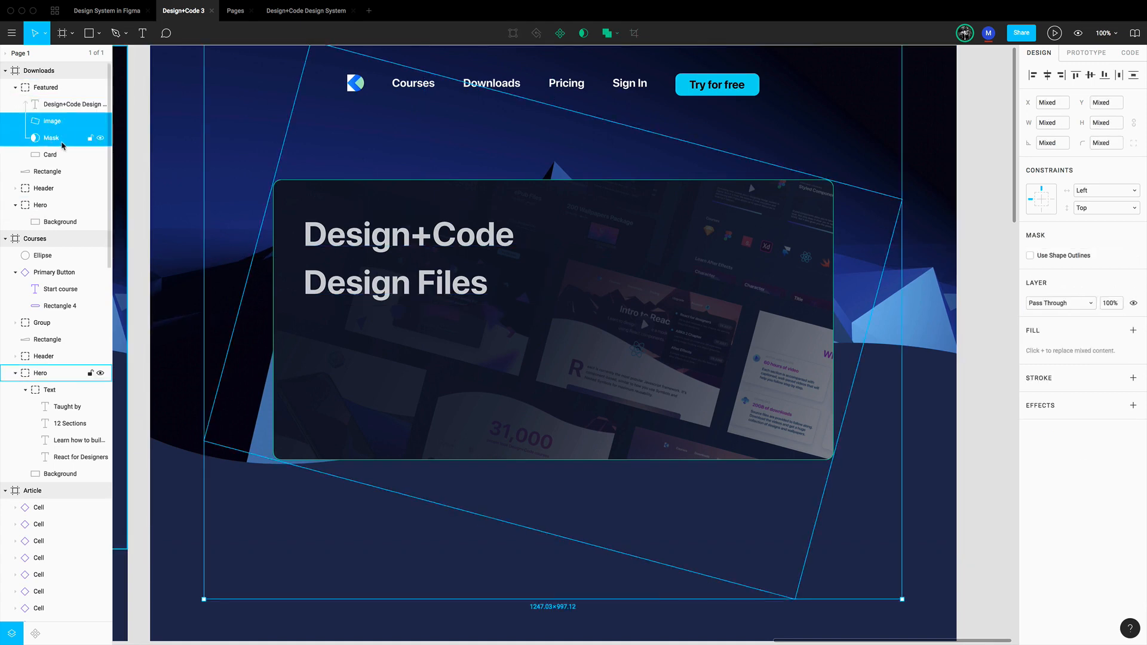
key("ctrl+g")
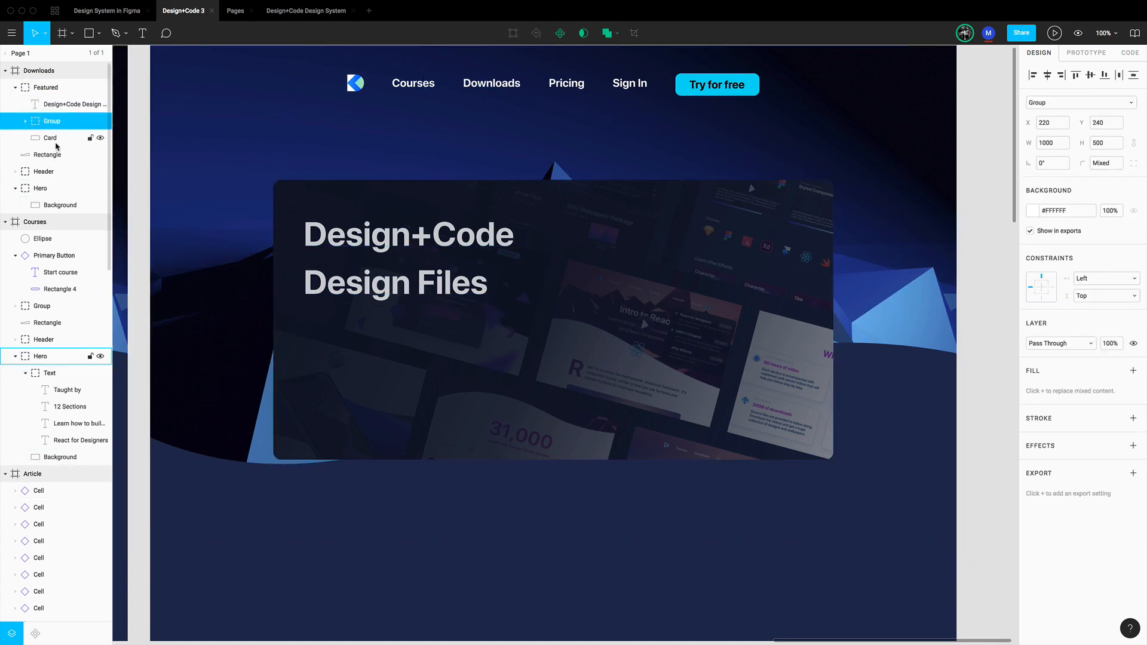
left_click(397, 256)
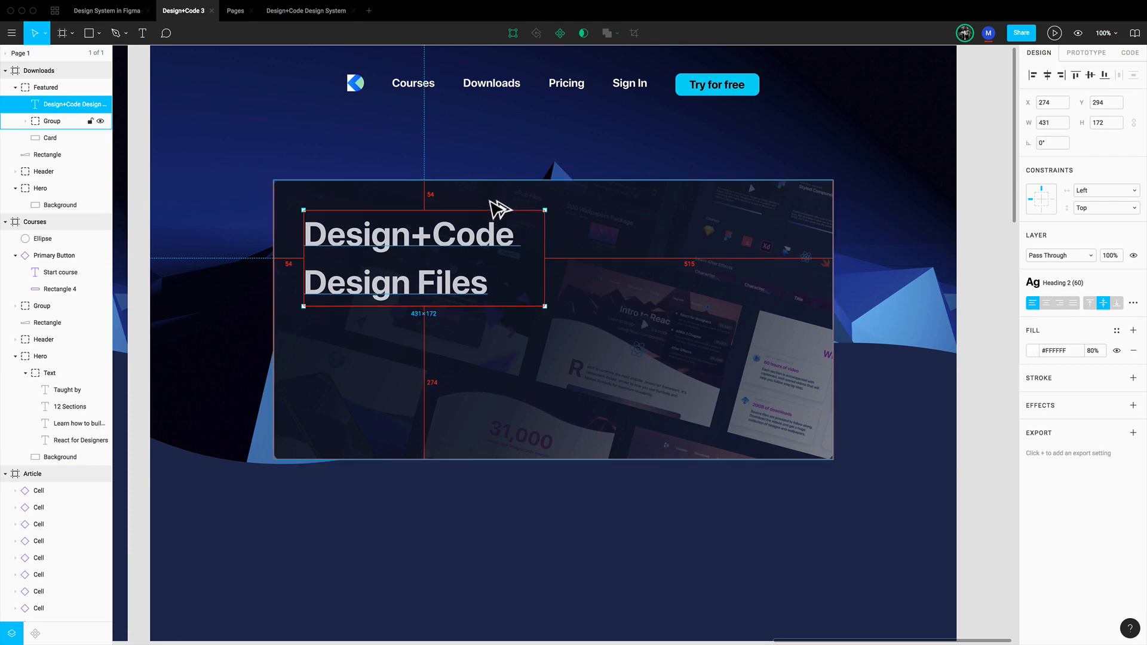
left_click(48, 122)
double_click(53, 122)
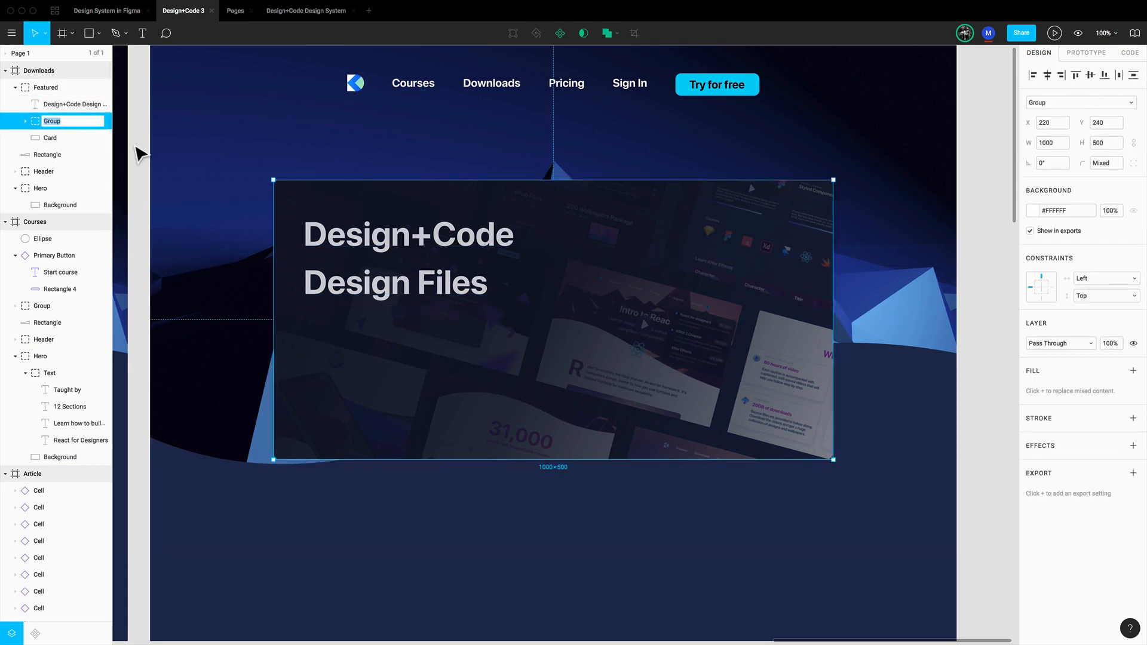
type("Mask")
key("Return")
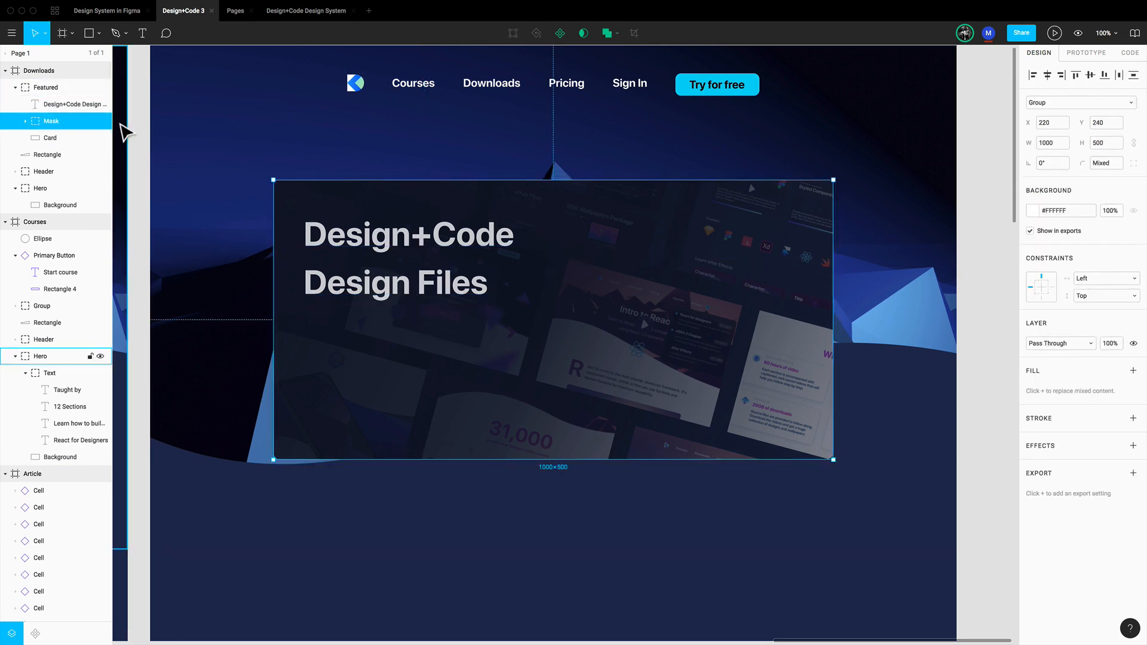
Step: Nudge the card title to X 270, Y 290 so it sits 50 from the card's upper and left edges
left_click(70, 105)
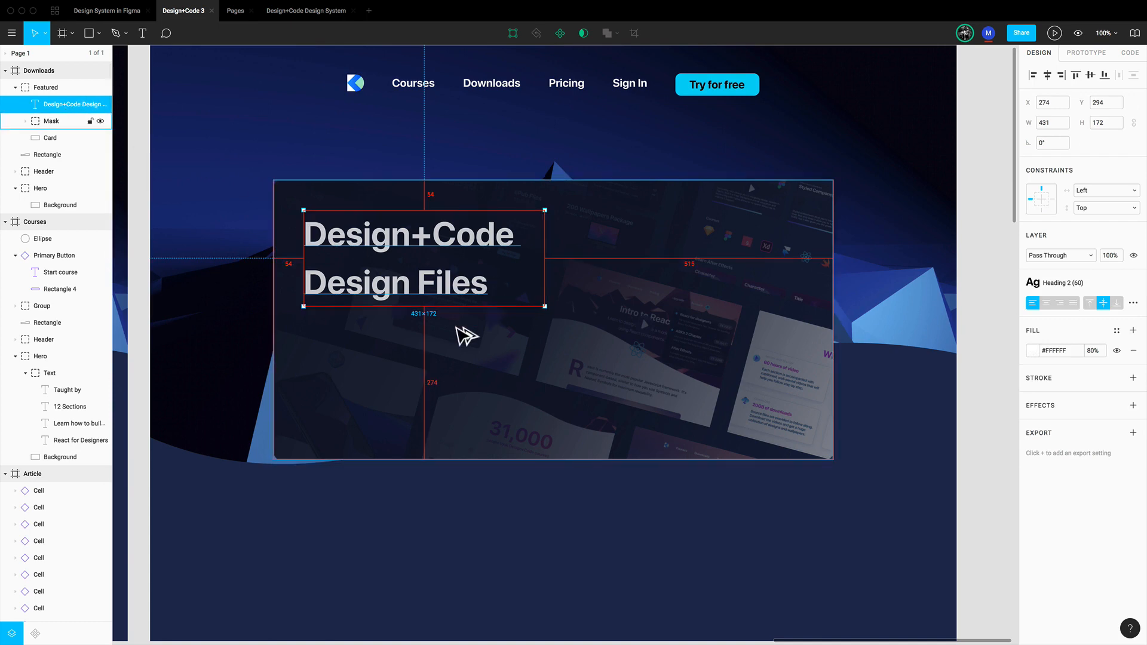
key("Up")
key("Up")
key("Up")
key("Up")
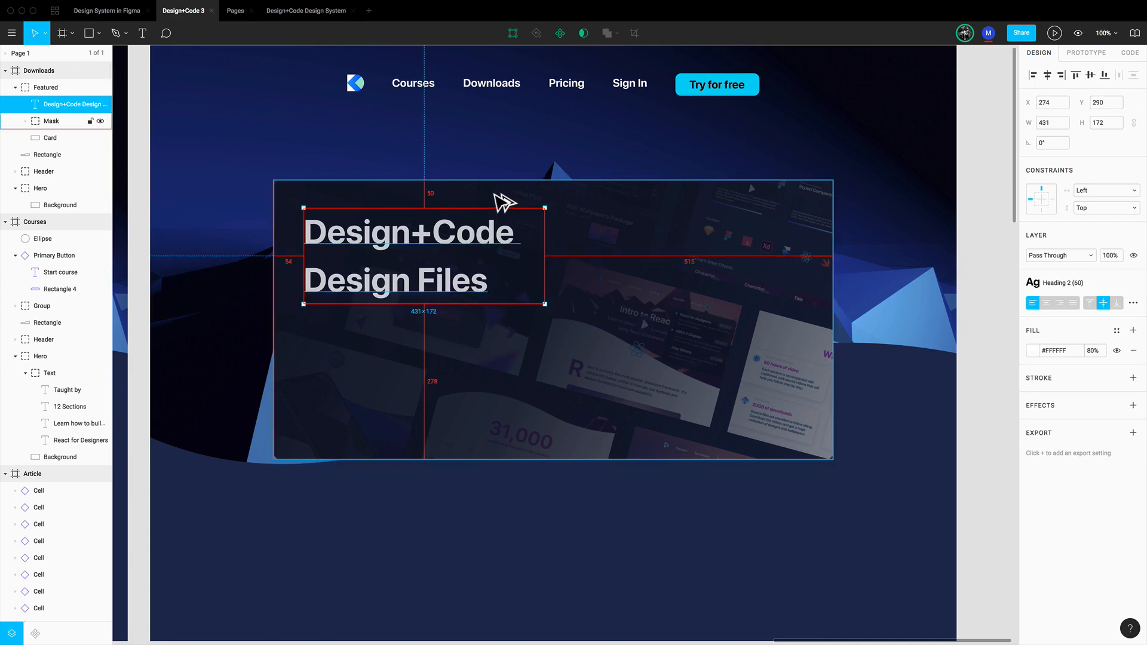
key("Left")
key("Left")
key("Left")
key("Left")
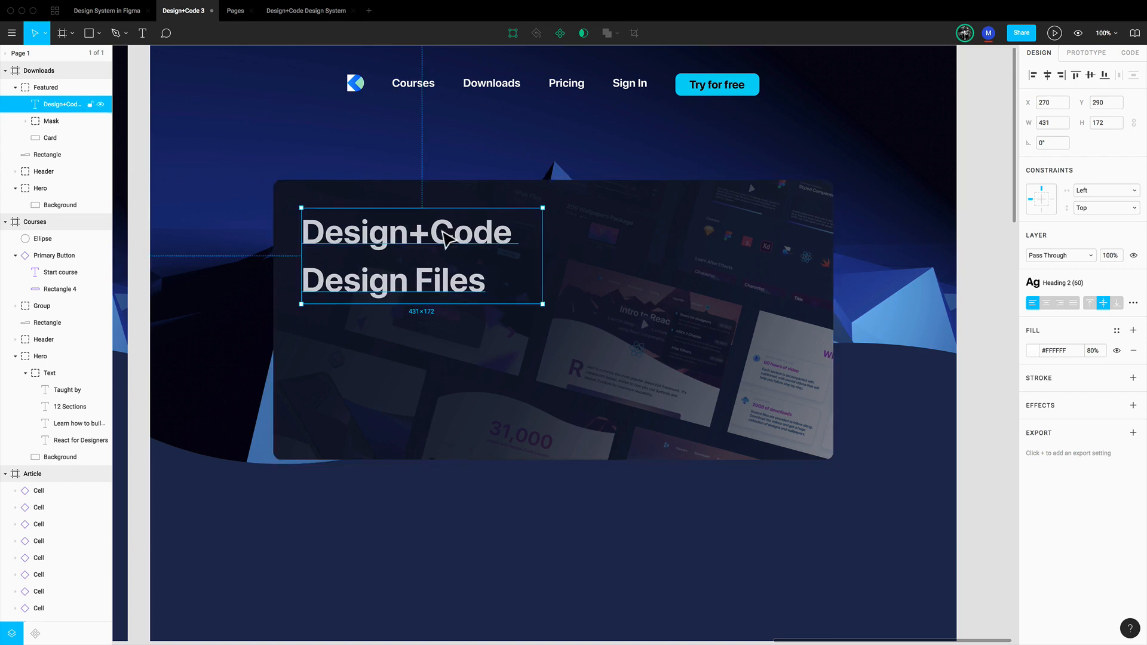
Step: Duplicate the title directly below itself at X 270 and change the copy's text to "50GB of files"
left_click_drag(447, 291, 437, 360)
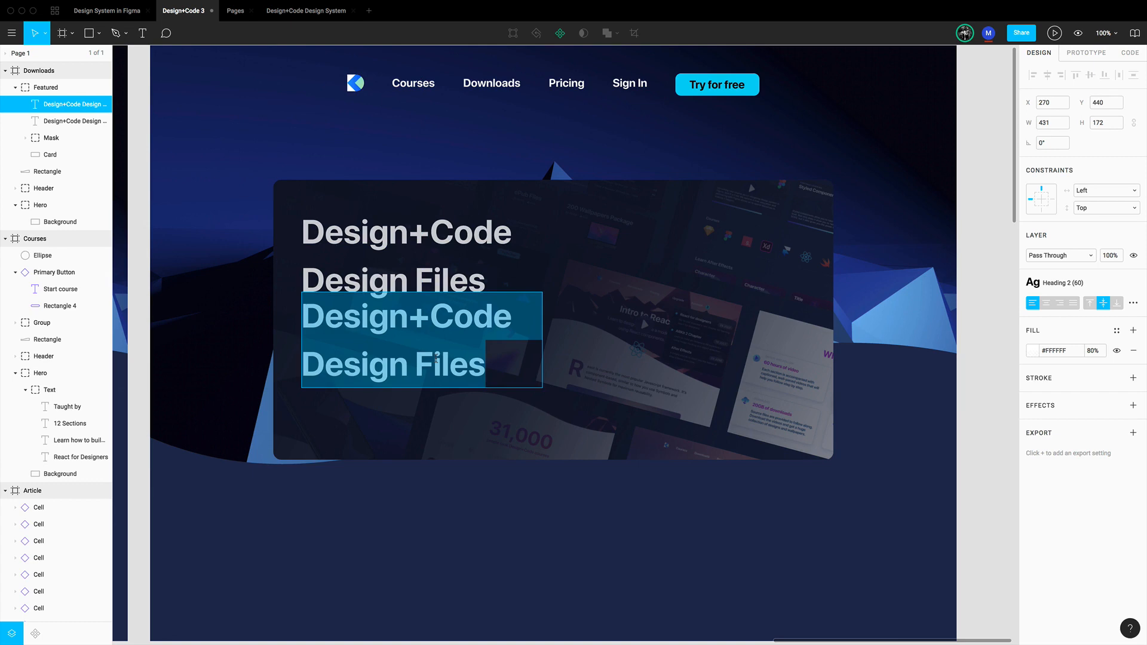
key("Return")
type("50")
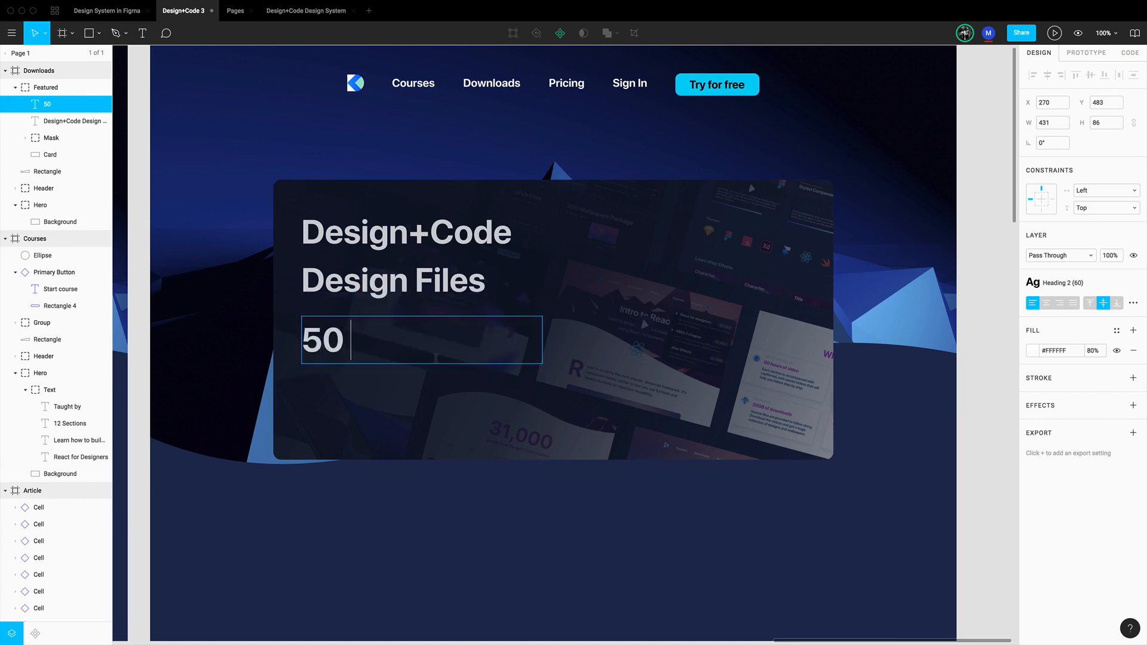
type("GB of files")
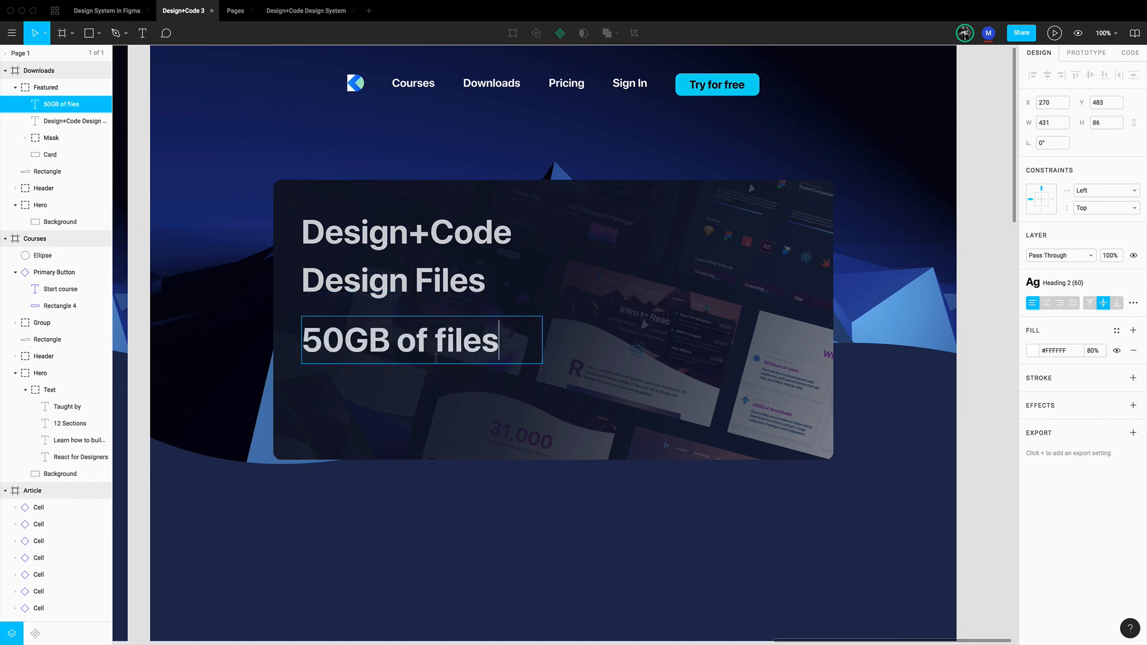
key("Escape")
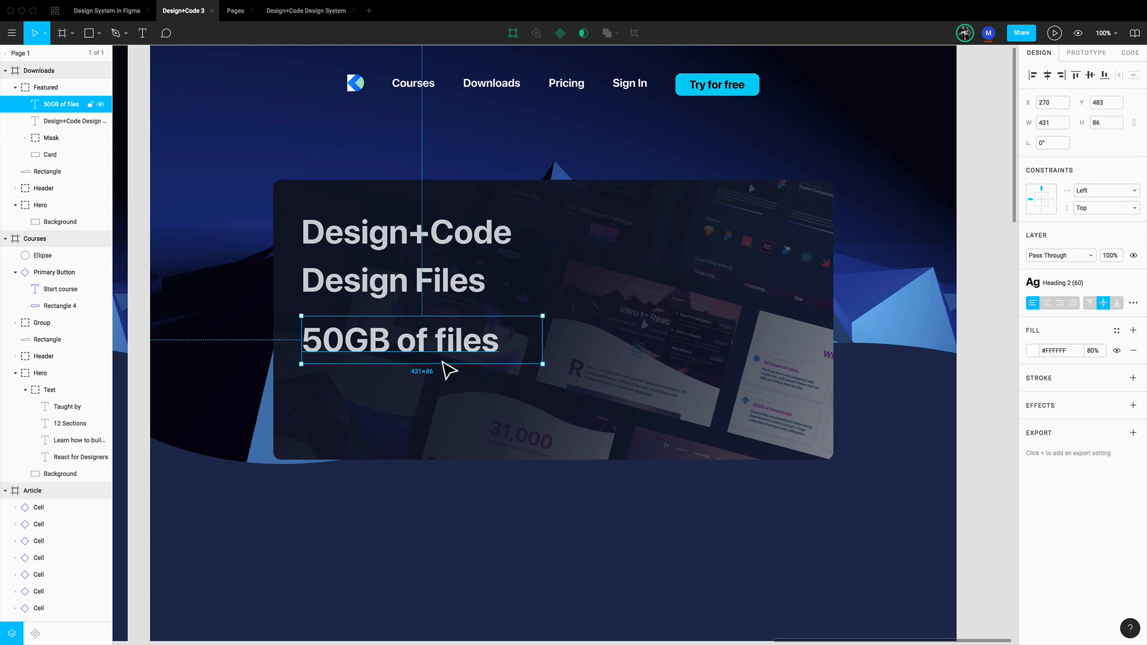
Step: Apply the Caption Semibold (18) text style to "50GB of files" and move it up under the title to Y 462
left_click(1069, 283)
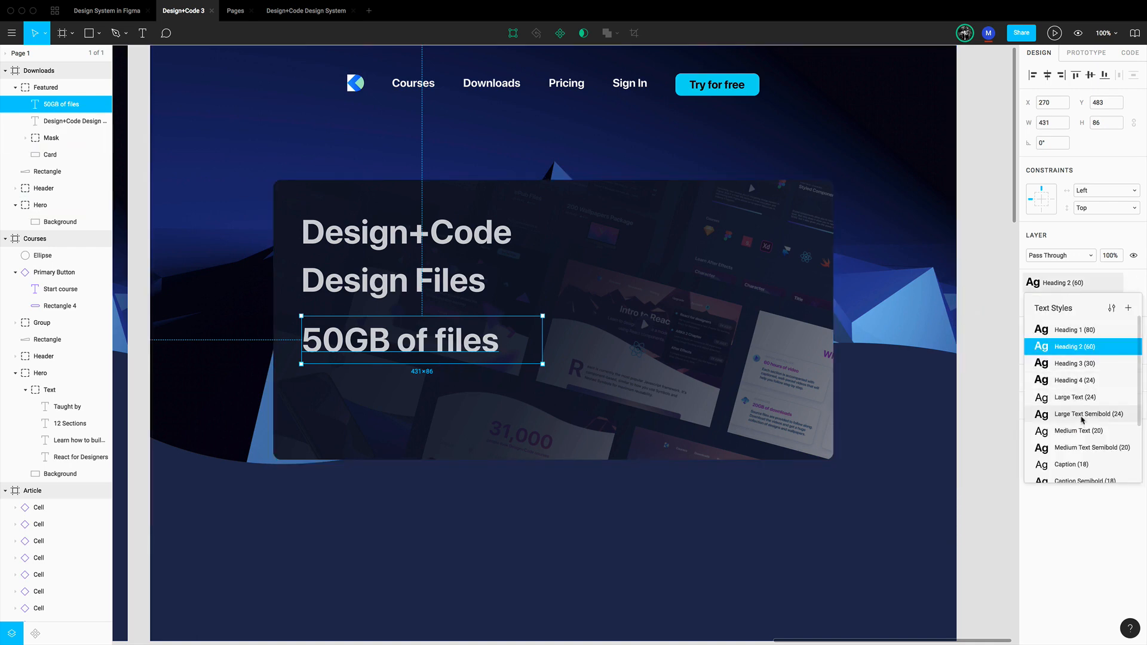
scroll(1081, 440, "down", 1)
scroll(1081, 440, "down", 3)
left_click(1094, 427)
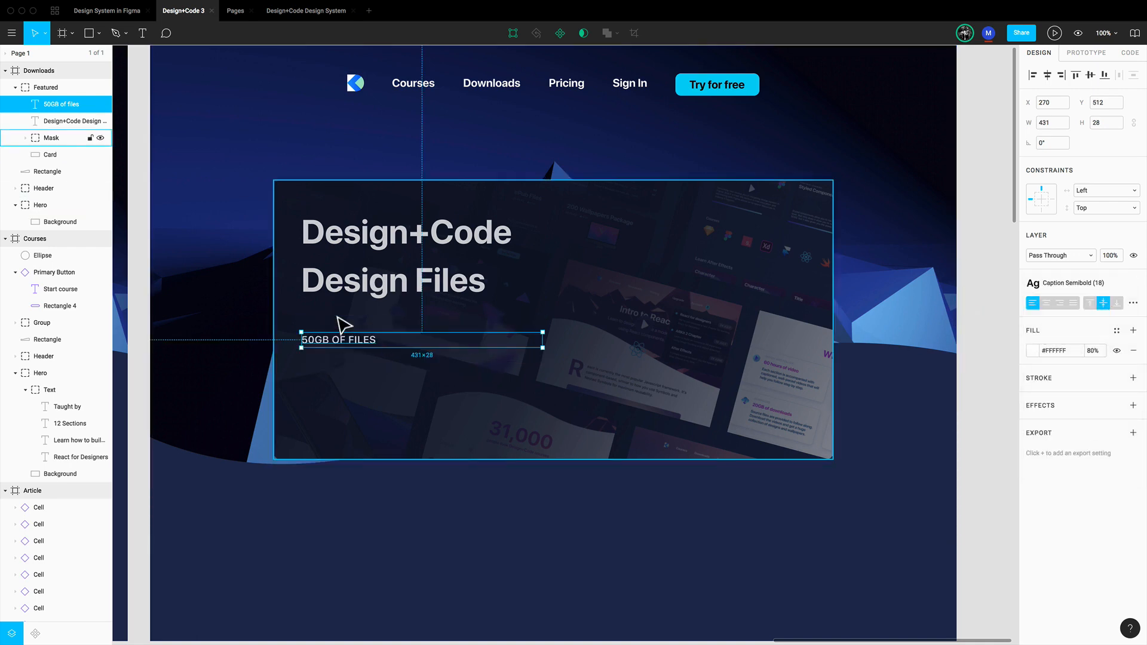
left_click_drag(354, 344, 339, 320)
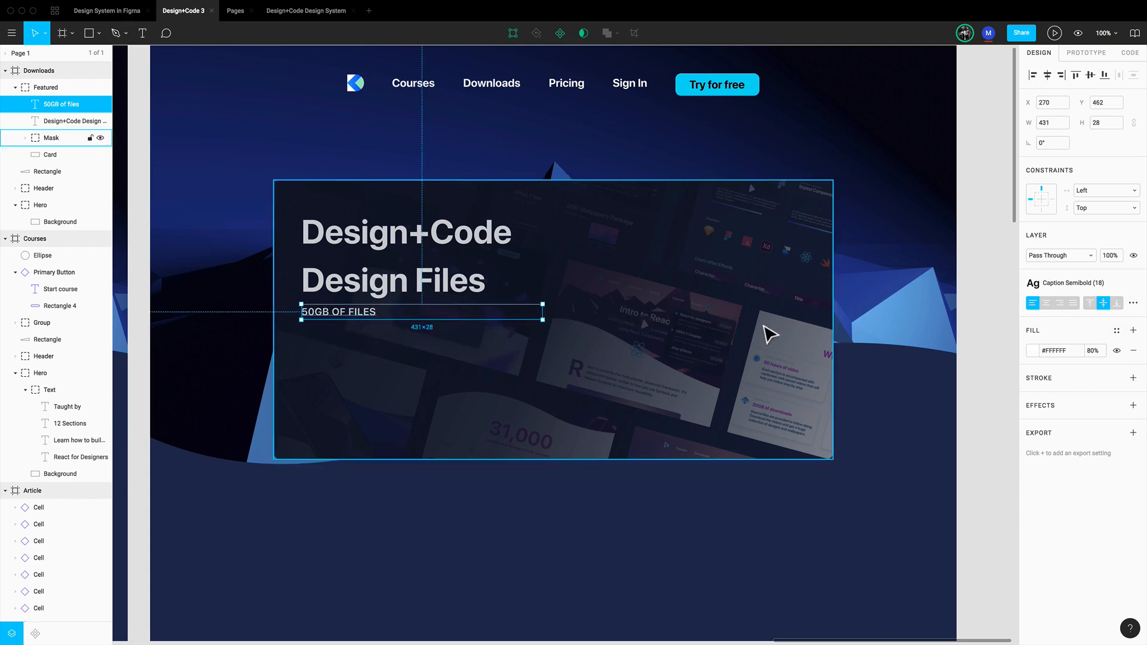
Step: Set the caption's auto resize to Width and apply the Light Blue color style
left_click(1134, 303)
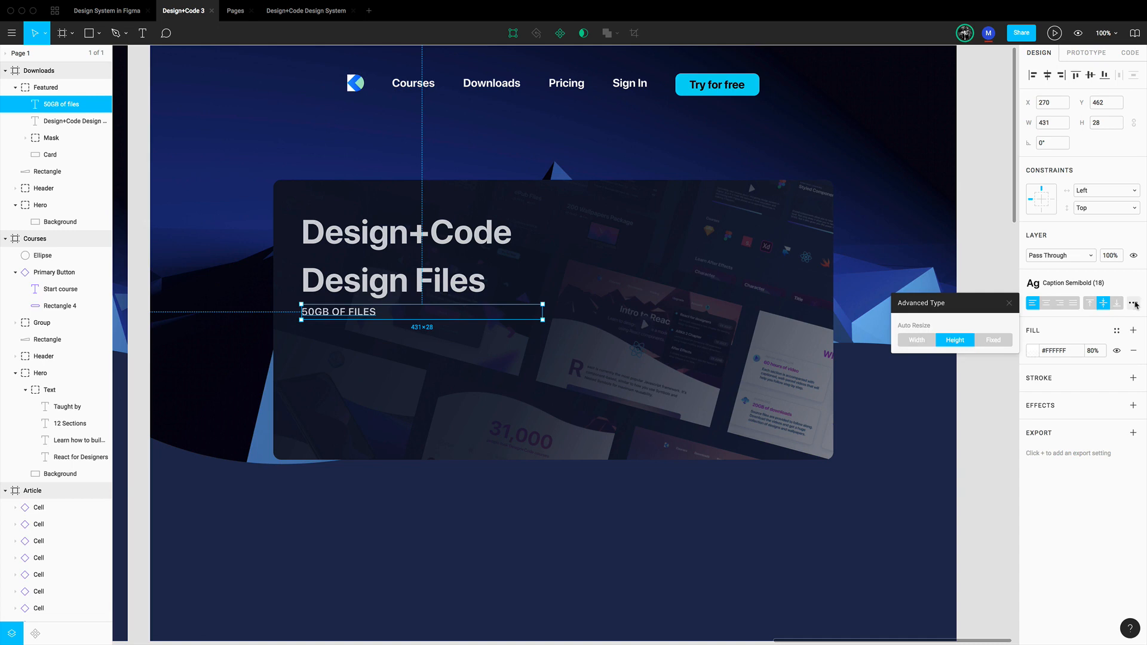
left_click(924, 342)
left_click(930, 356)
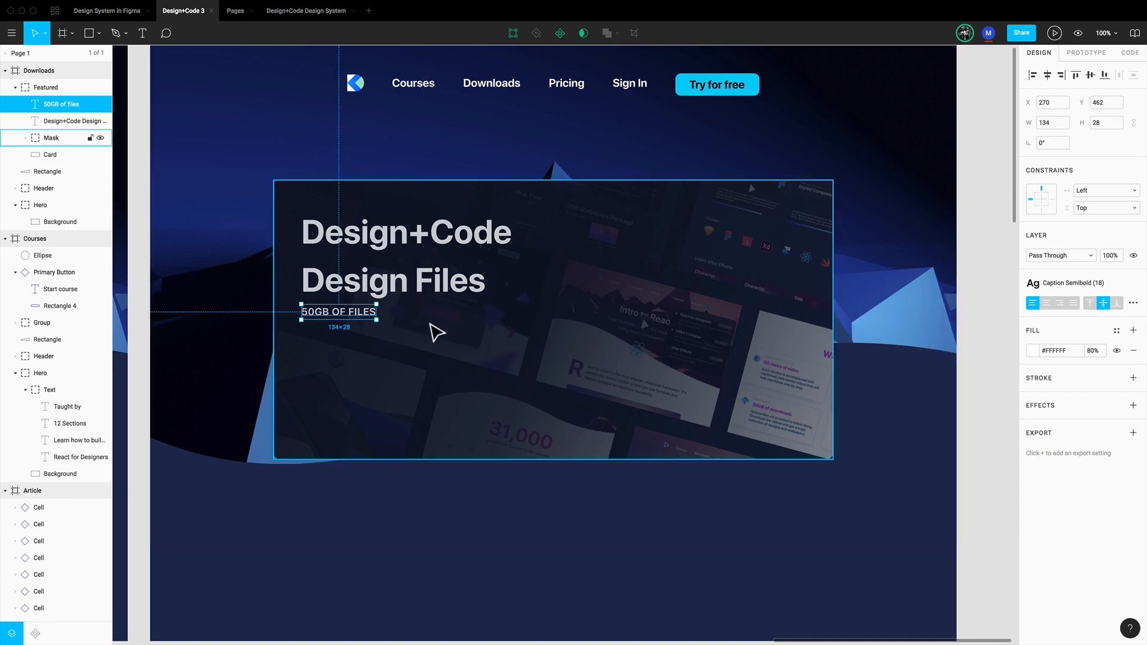
left_click(1116, 330)
left_click(1091, 376)
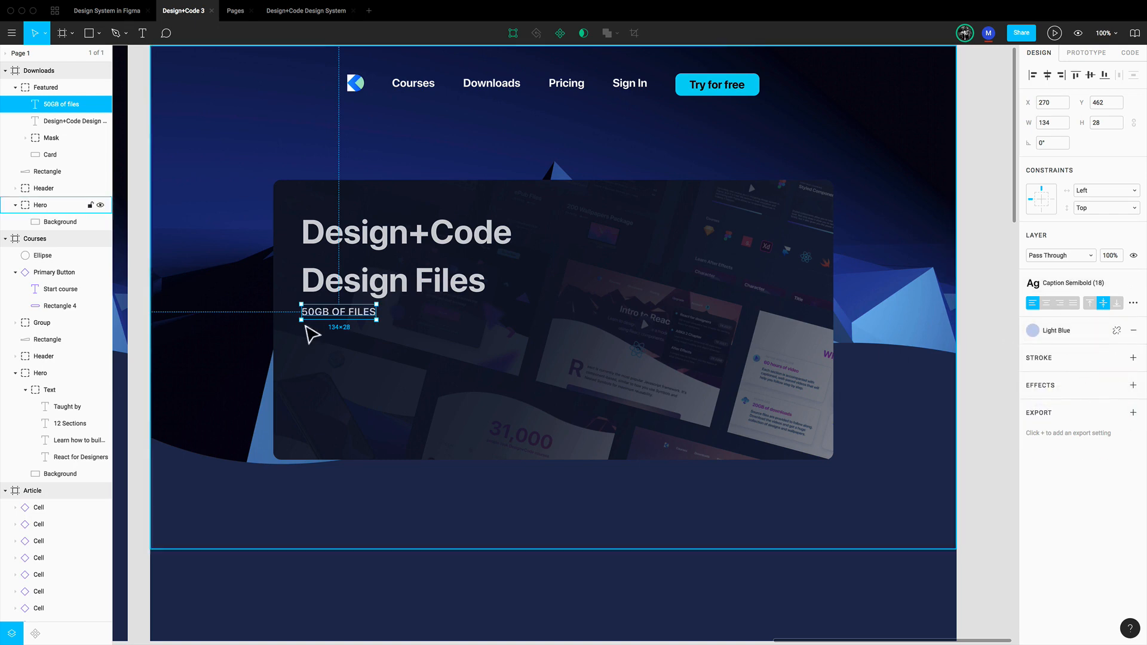
Step: Duplicate the caption below itself at X 270, Y 511 and apply the Normal Text (16) style to the copy
left_click_drag(339, 312, 342, 341)
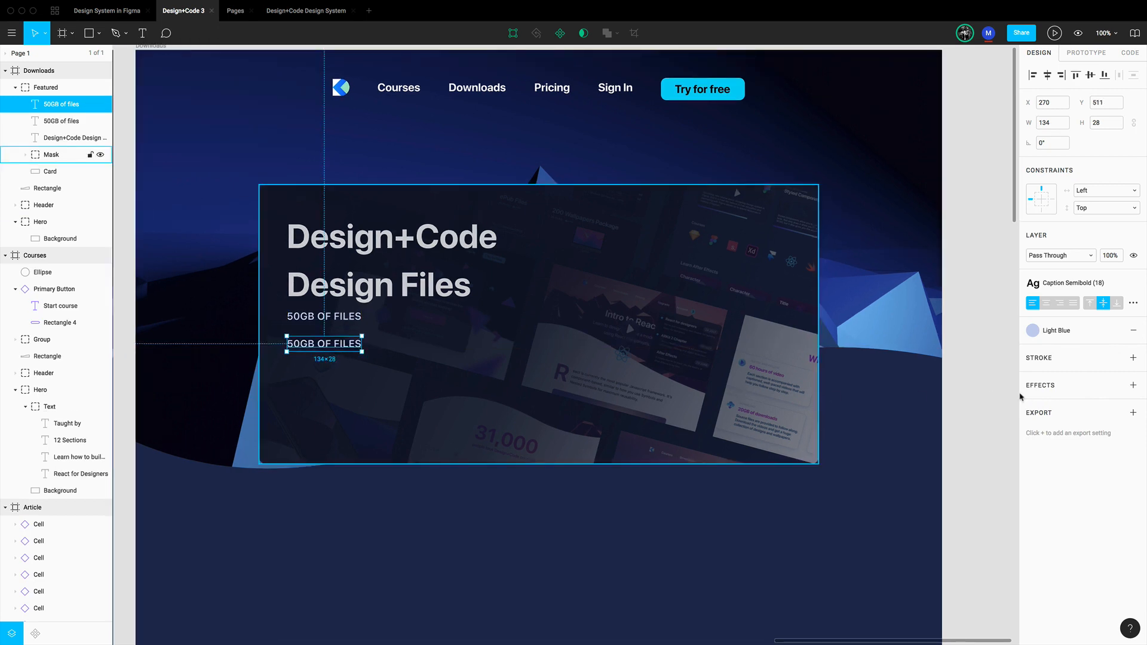
left_click(1080, 284)
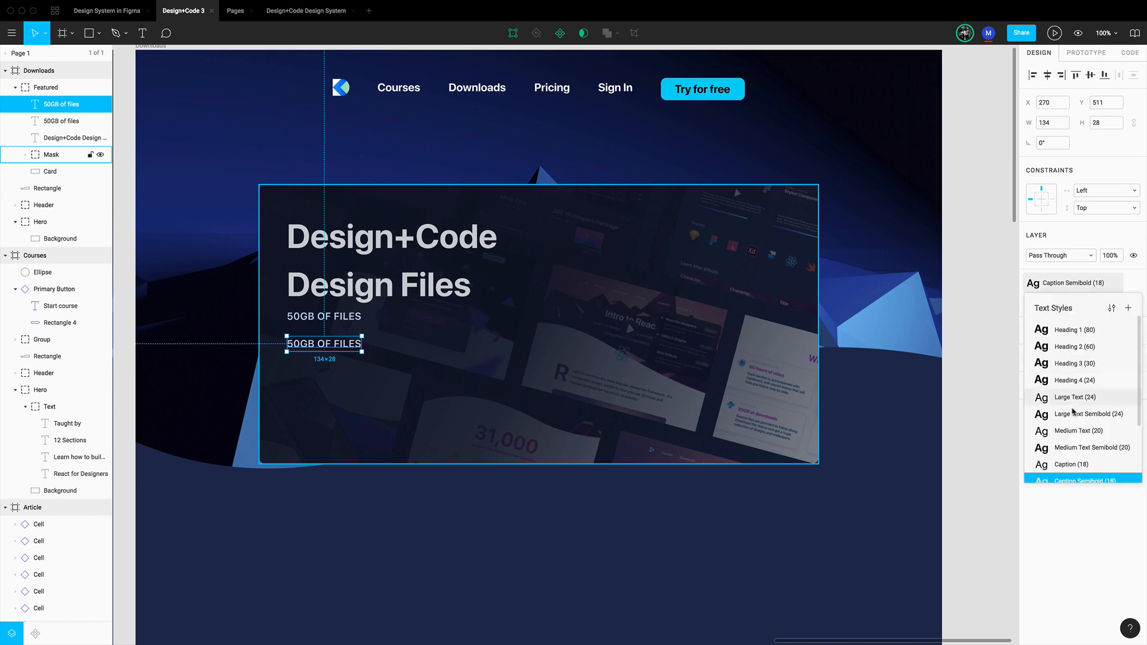
left_click(1079, 416)
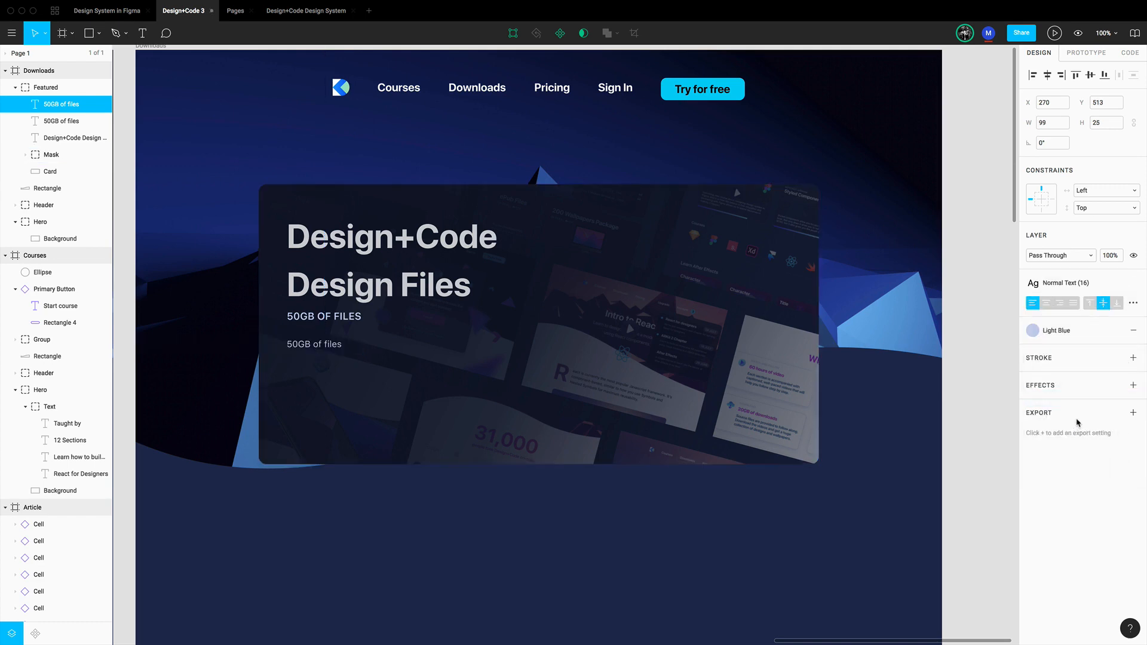
Step: Change the copy to "We keep all the design files of the courses here in on place, so that you can focus more on learning!" wrapped 400 wide
double_click(328, 352)
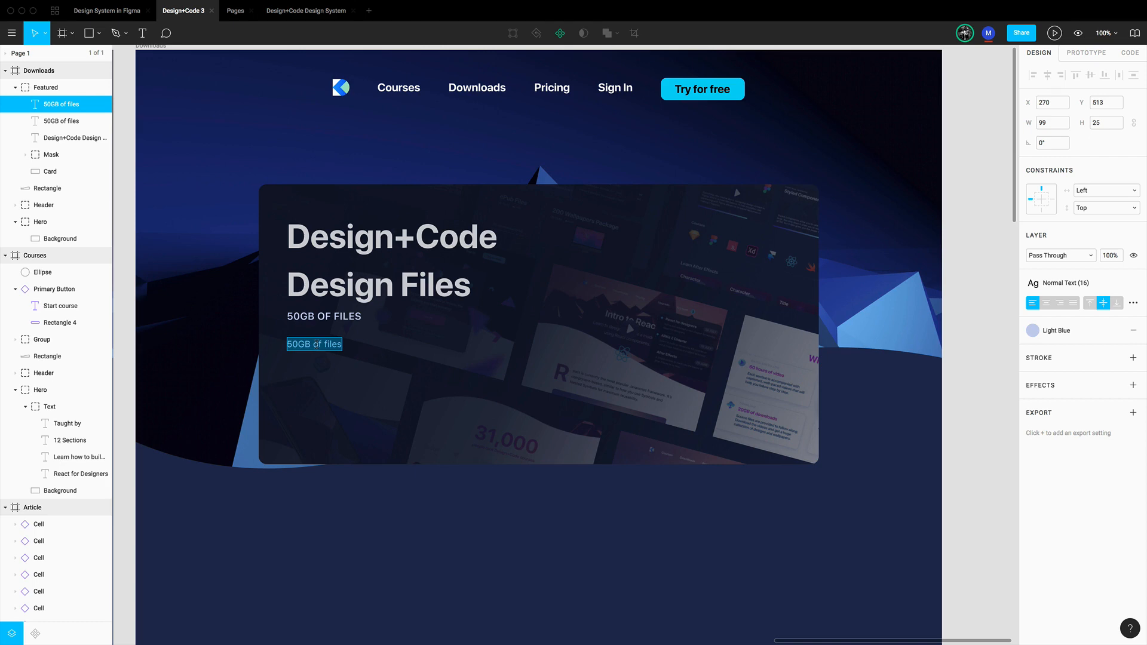
type("We keep all the design files of the courses here in on place, so that you can focus more on learning.")
key("Escape")
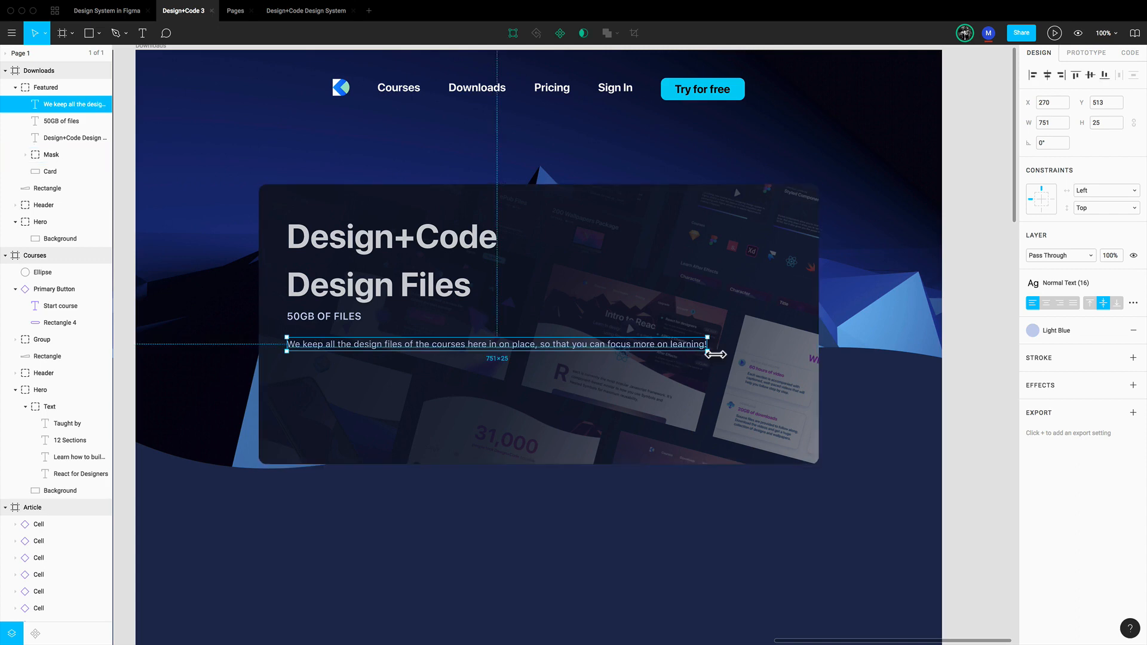
left_click_drag(715, 354, 520, 362)
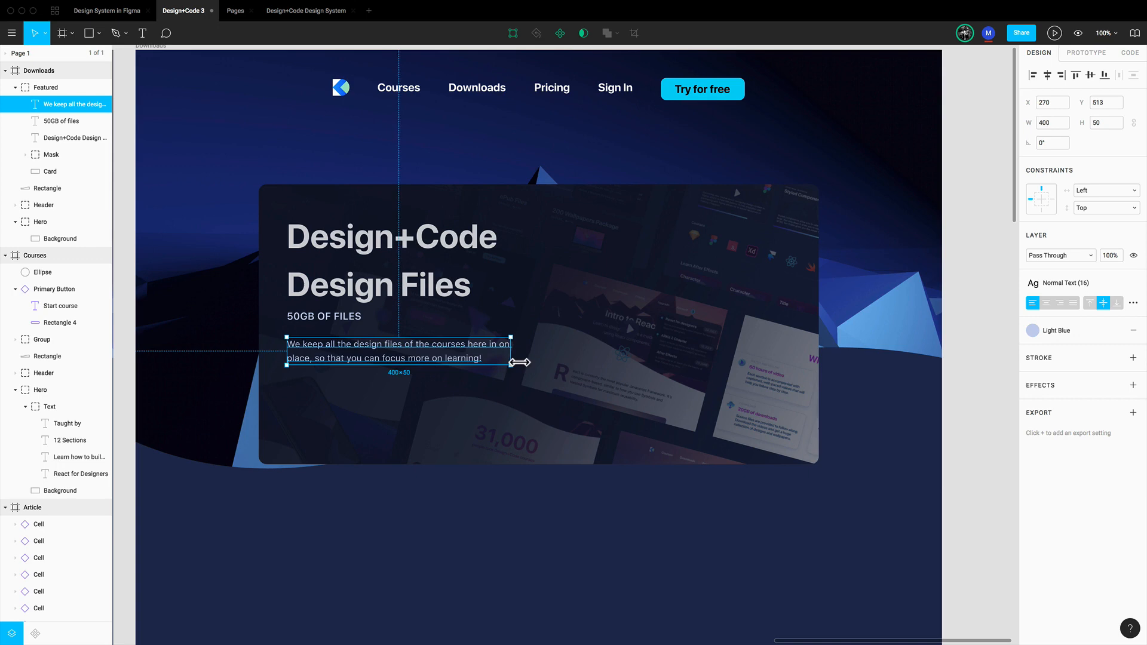
Step: Move the description down to Y 520, leaving a gap of 30 below the caption
scroll(319, 335, "down", 1)
key("alt")
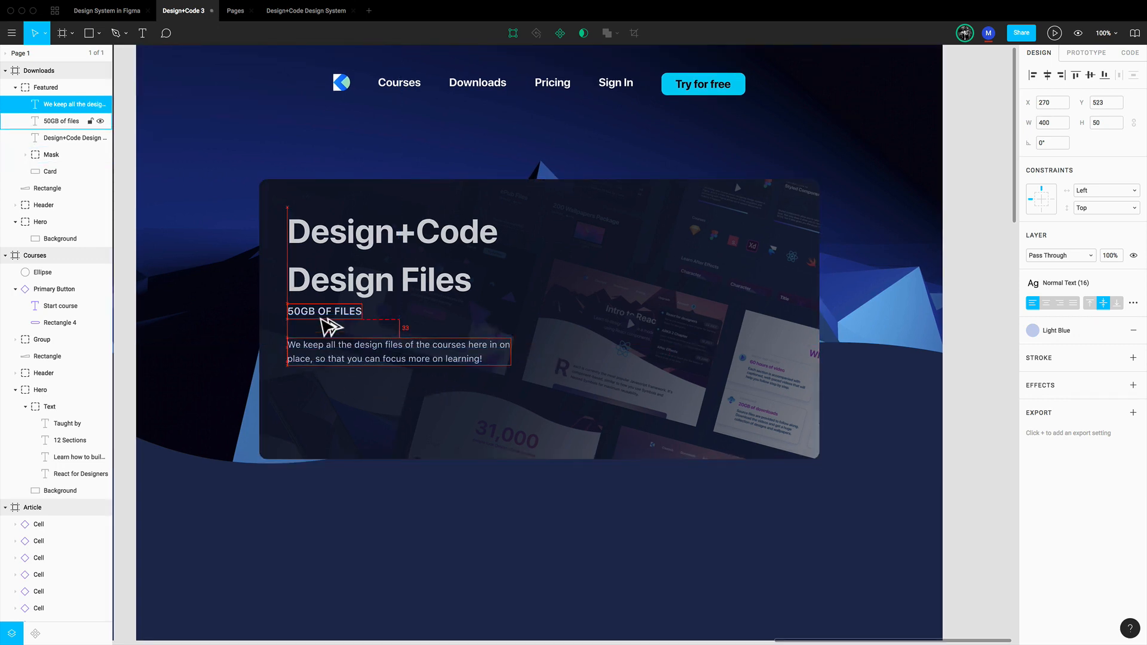
key("Down")
key("Down")
key("Down")
key("Down")
key("Down")
key("Down")
key("Down")
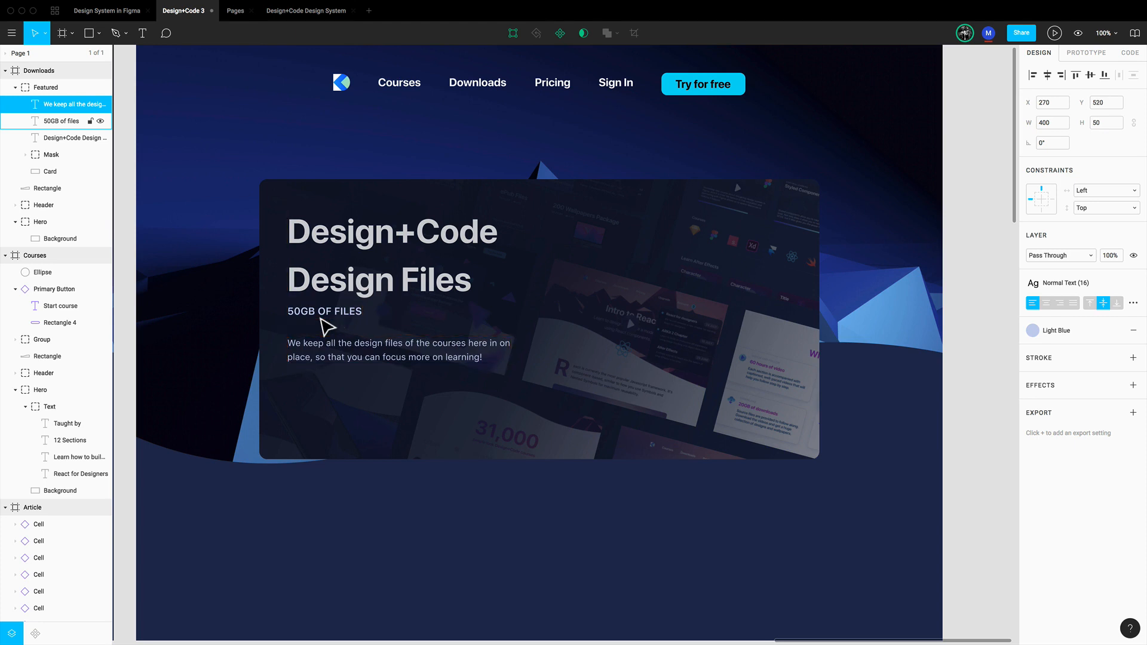
Step: Place a Primary Button component under the description at X 270, Y 600 and label it "Download All"
left_click(36, 634)
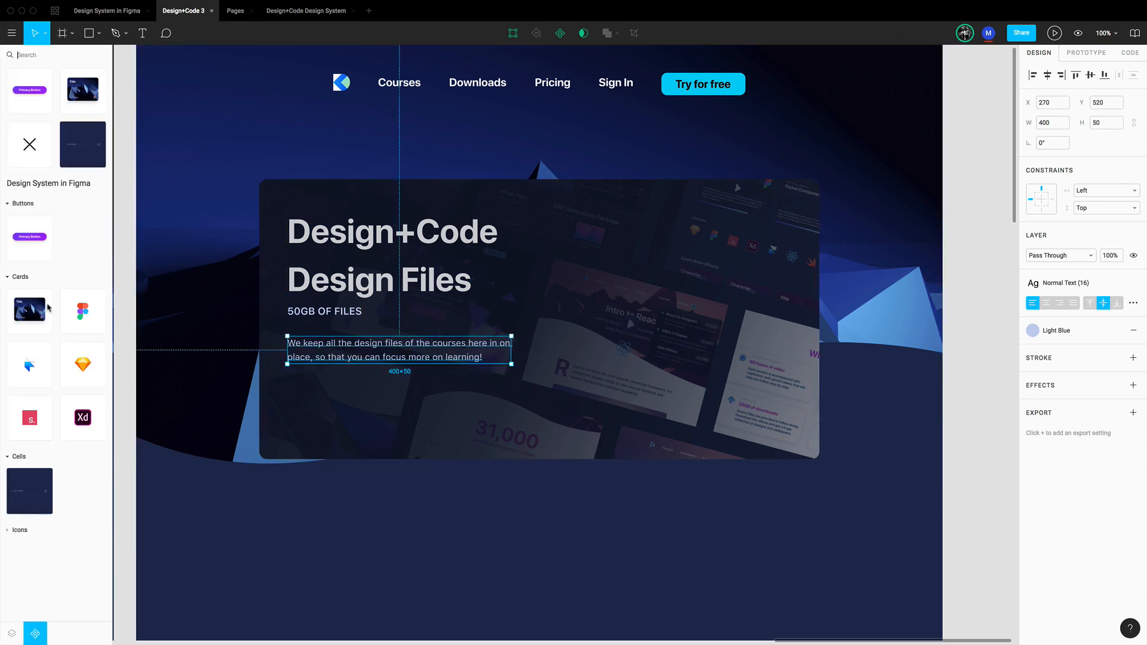
left_click_drag(35, 246, 365, 403)
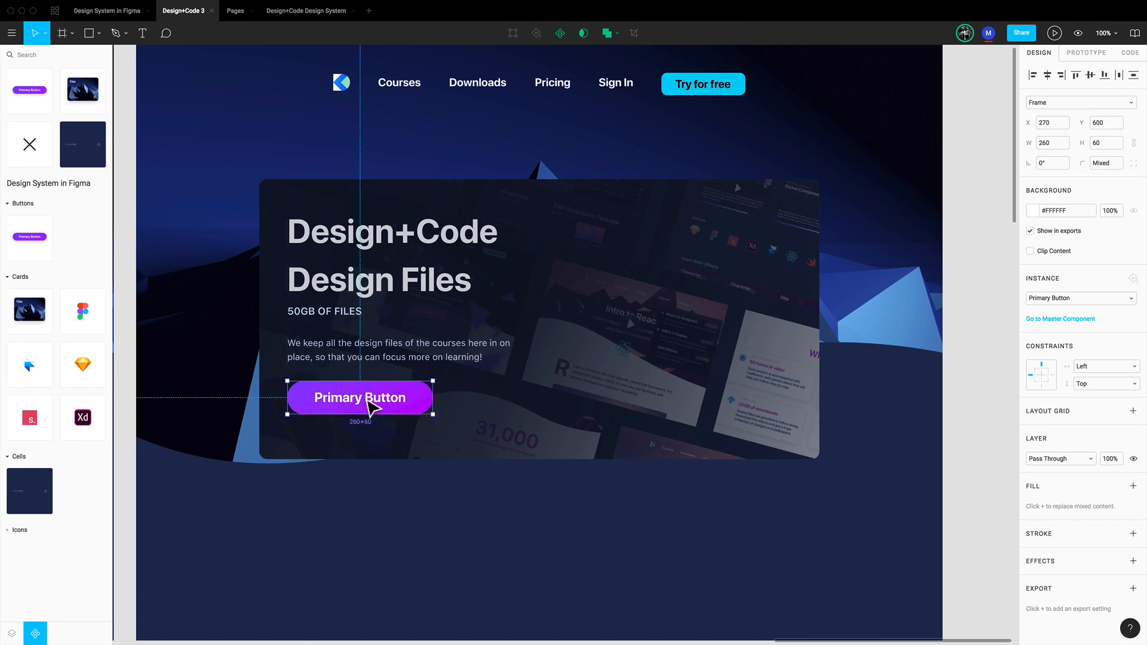
double_click(371, 408)
double_click(376, 396)
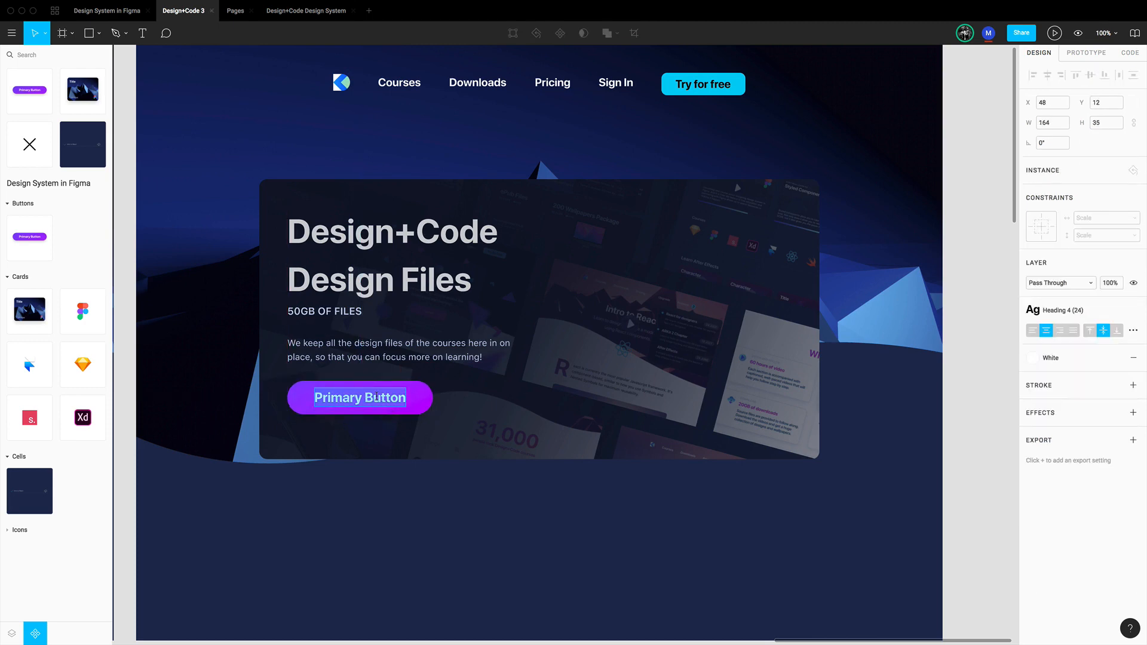
type("Download All")
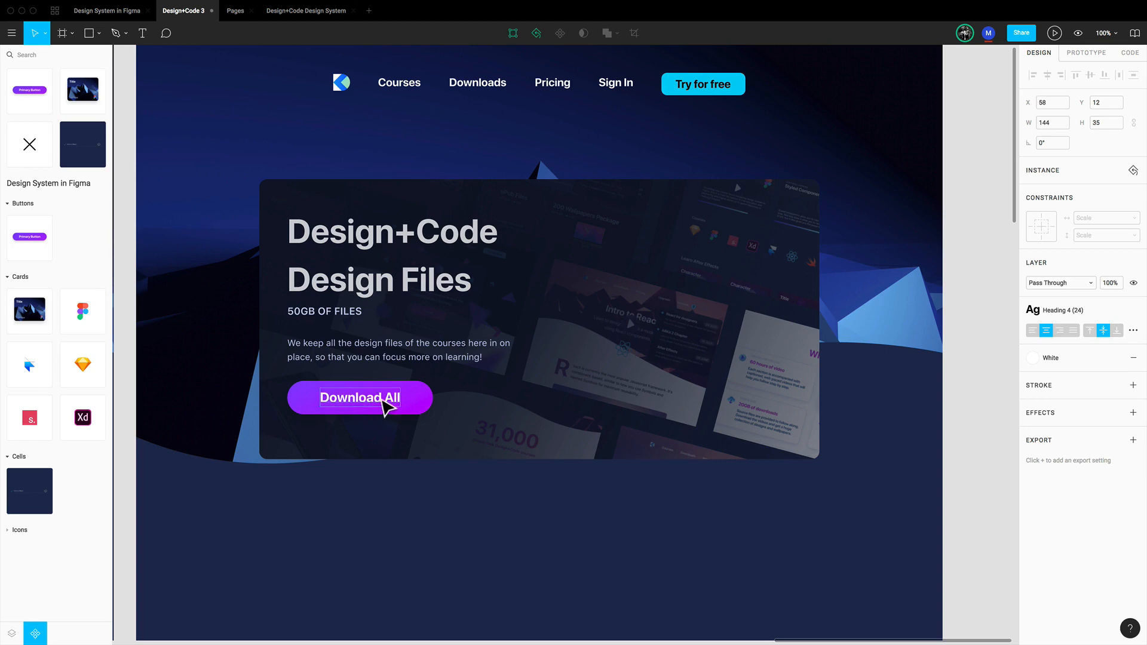
key("Escape")
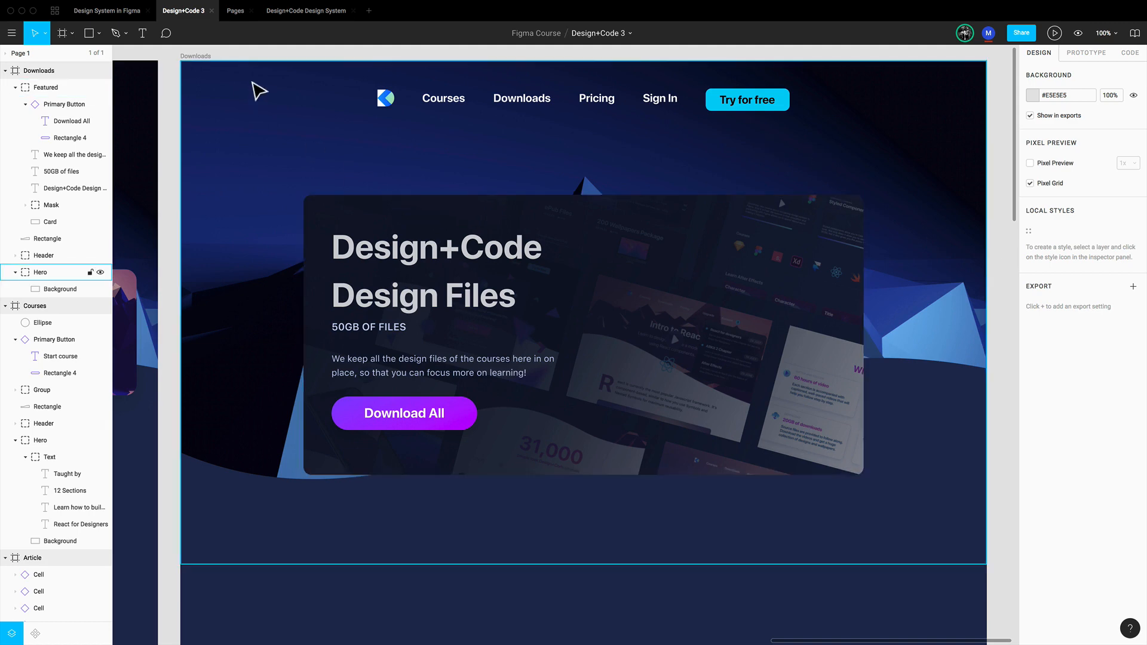
Step: Switch to the Pages file and examine the reference layout of the Popular Collections cards
left_click(234, 23)
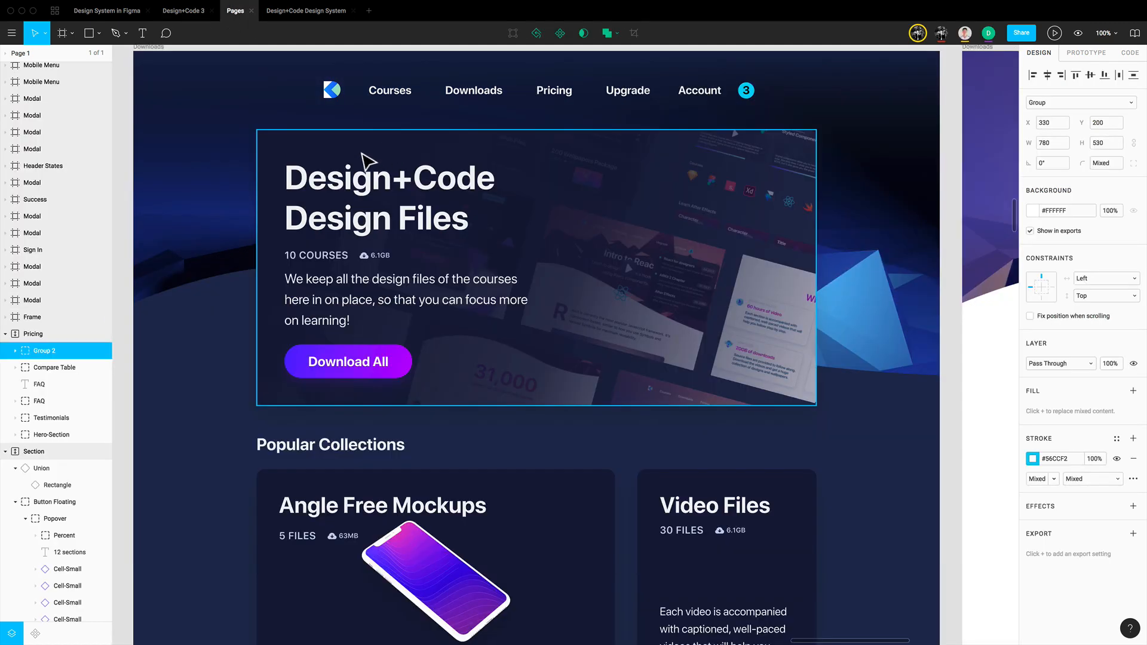
scroll(353, 162, "down", 3)
scroll(346, 160, "down", 4)
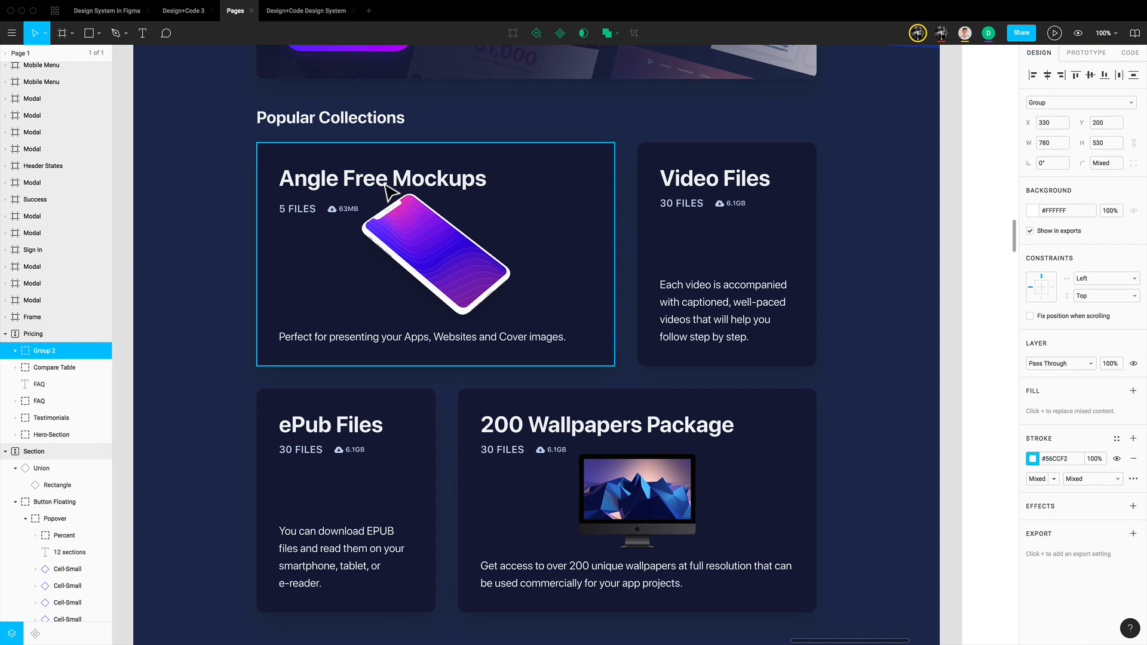
scroll(387, 190, "up", 1)
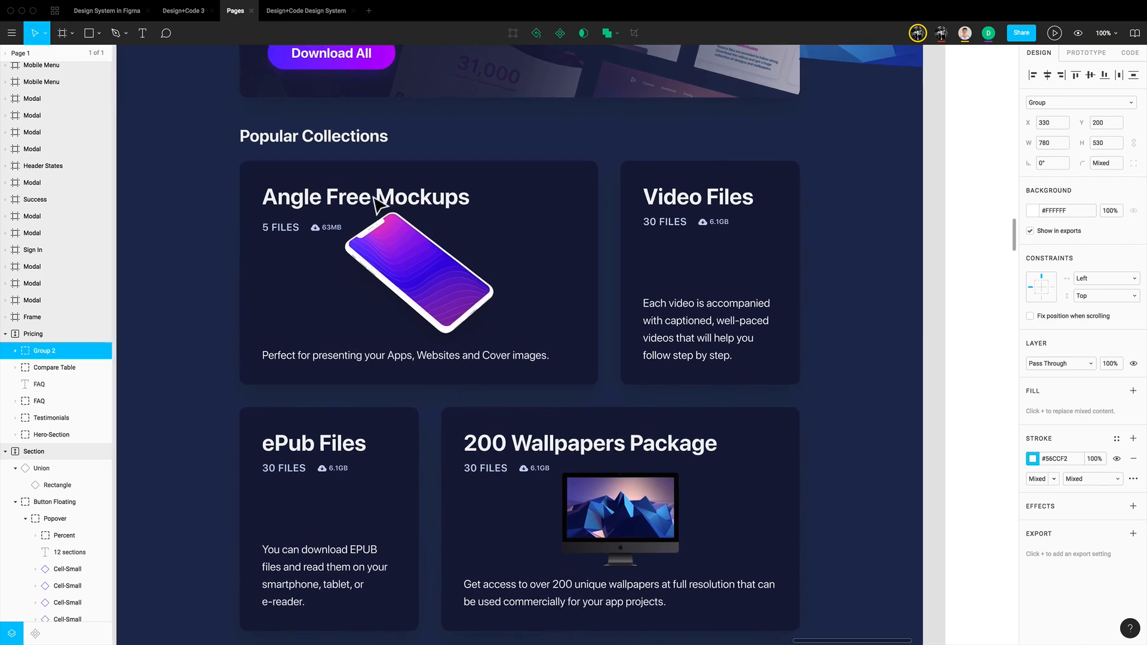
Step: Examine the reference Downloads page down to its Top Downloads list, and the reference Courses pages
scroll(371, 223, "left", 1)
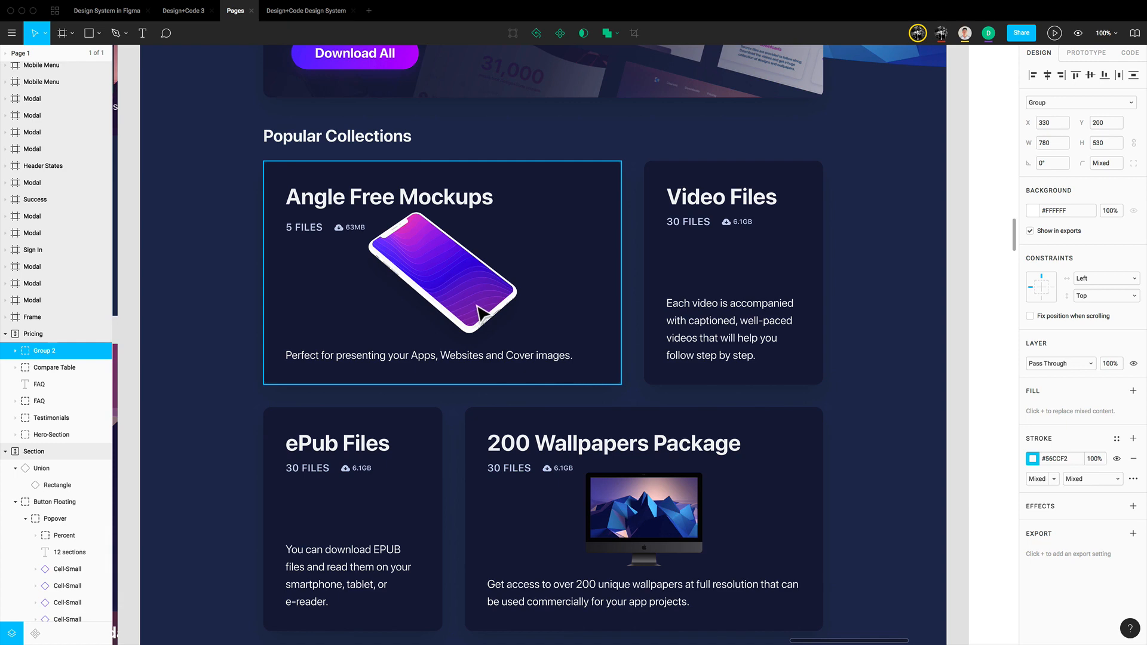
scroll(564, 315, "down", 10)
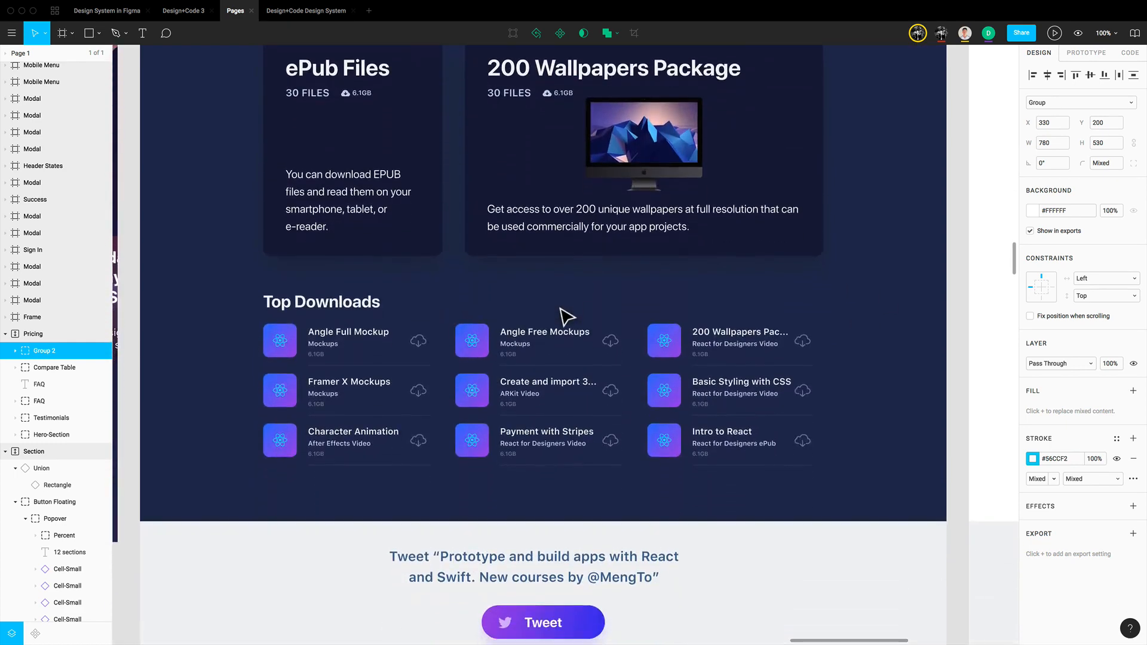
scroll(561, 309, "down", 1)
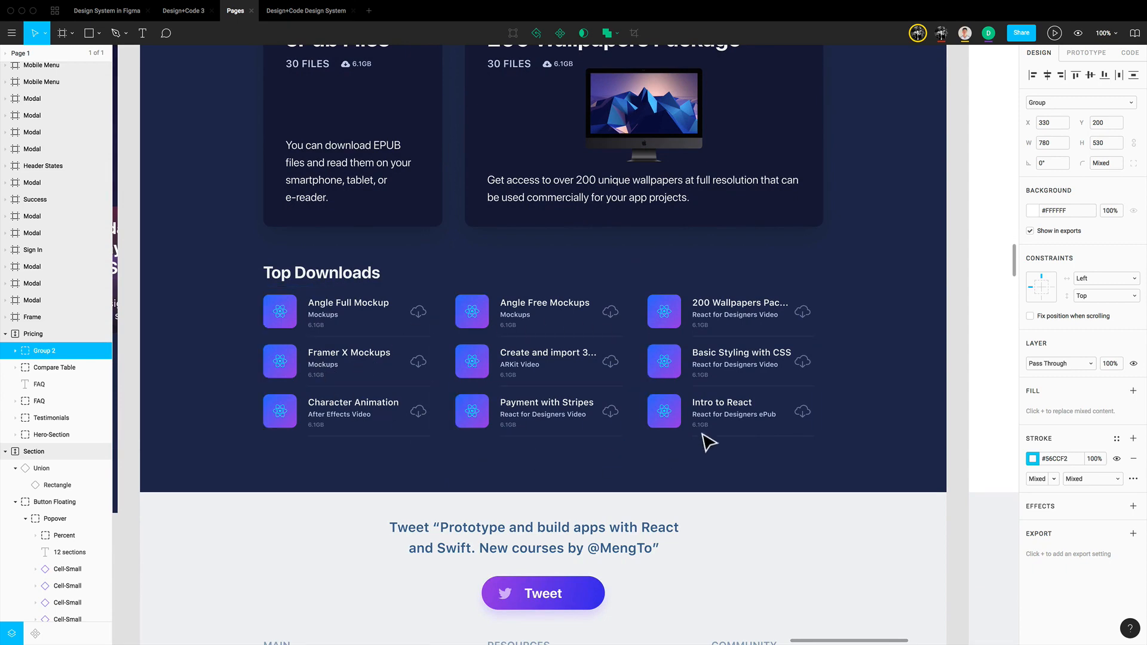
scroll(476, 333, "left", 15)
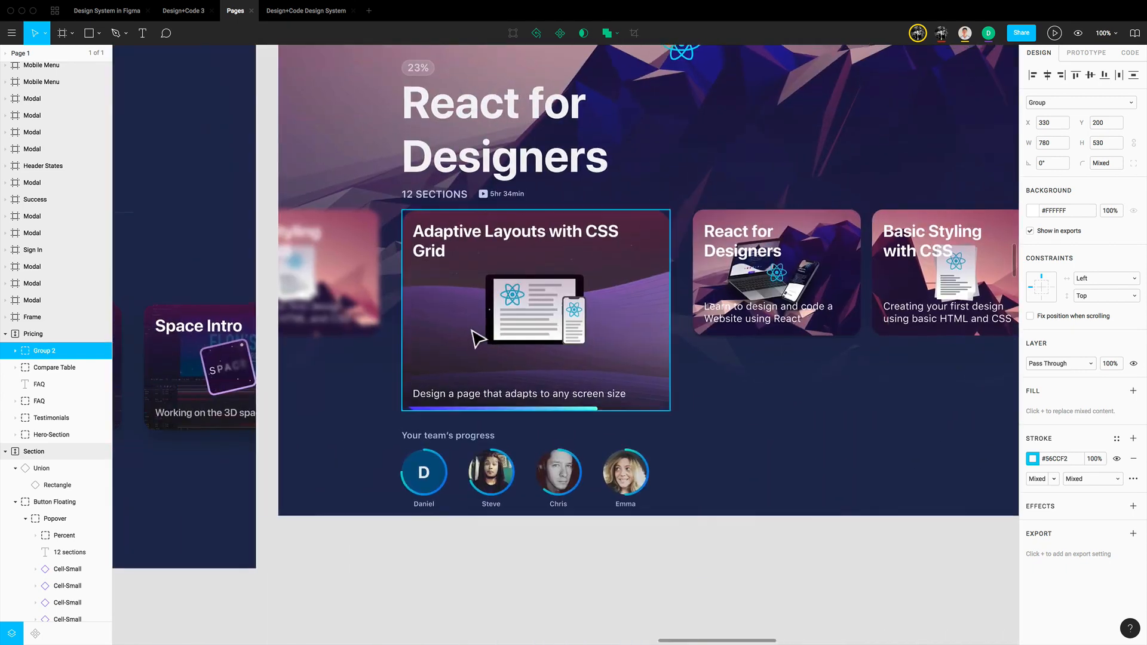
scroll(476, 335, "up", 3)
scroll(484, 337, "left", 15)
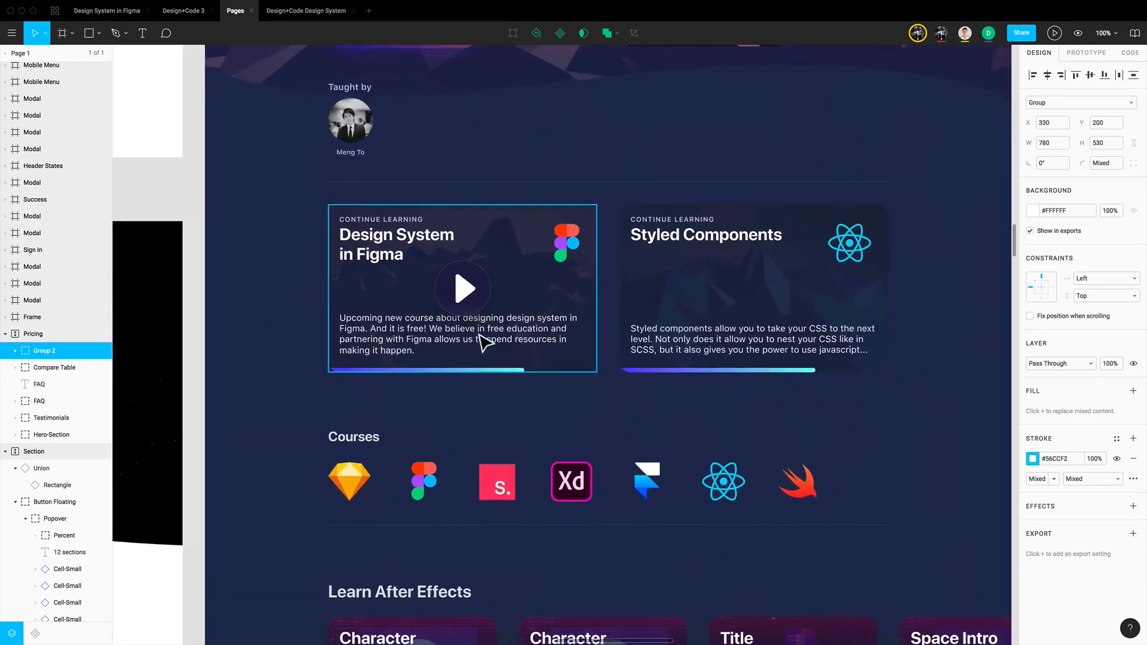
scroll(484, 338, "up", 7)
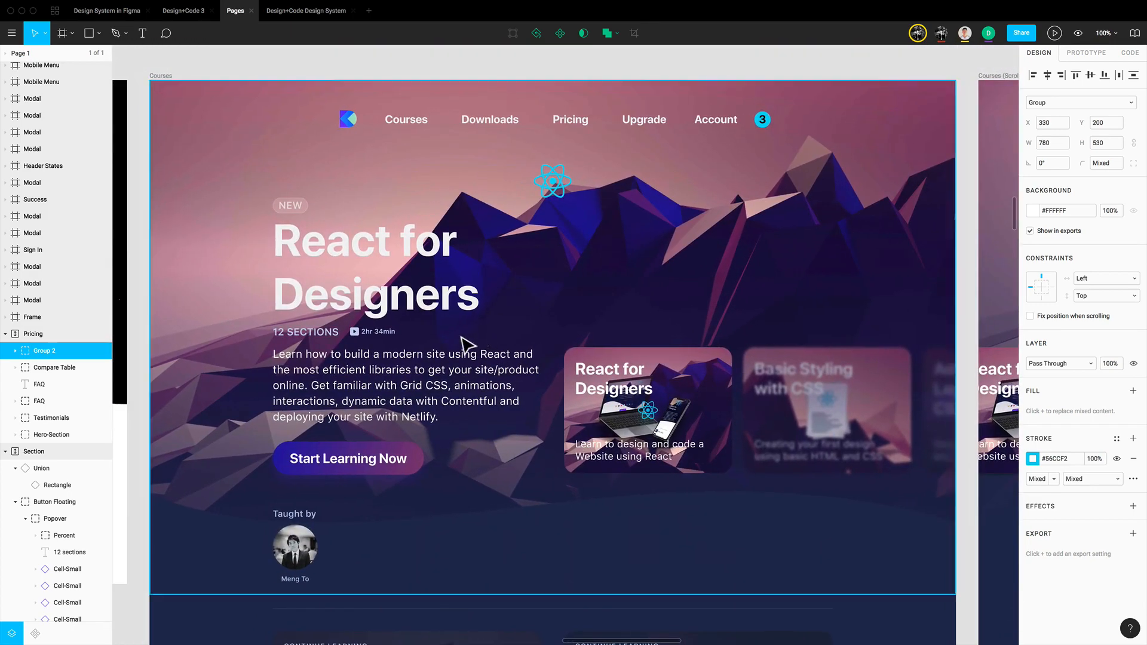
scroll(467, 344, "down", 10)
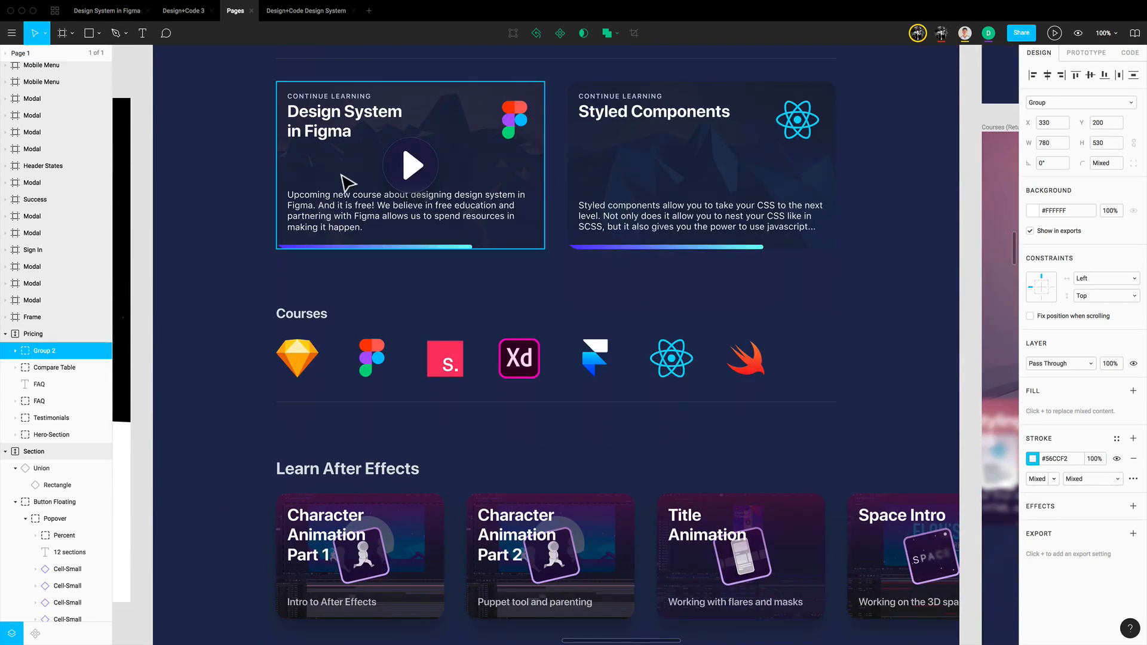
scroll(651, 230, "down", 2)
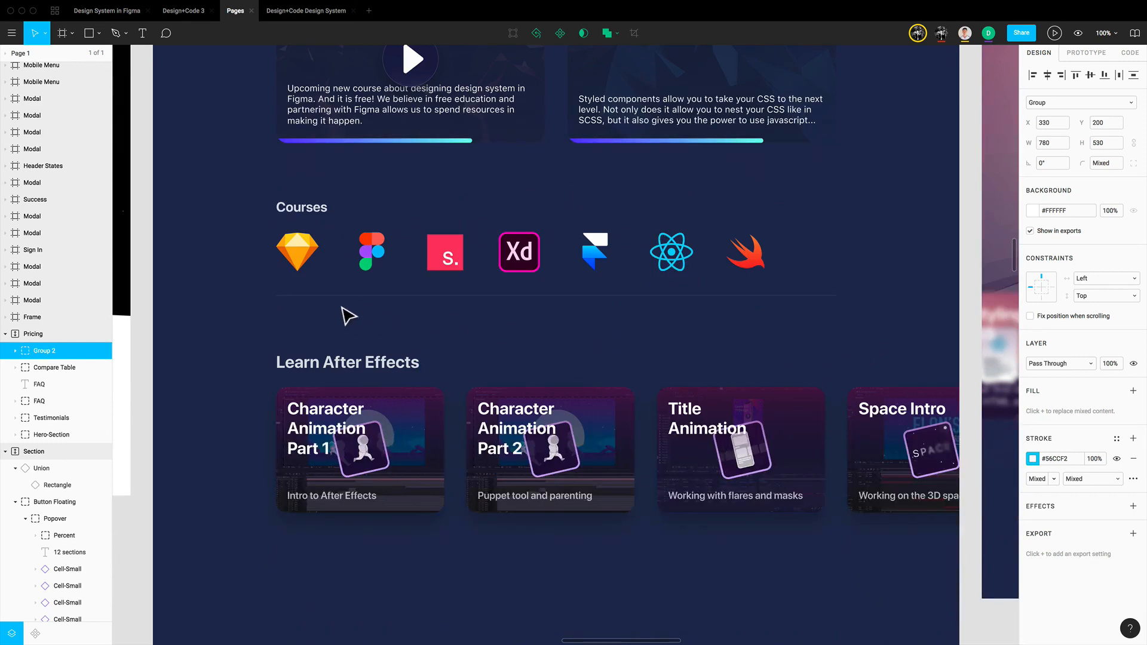
Step: Examine the reference Success page with its "Congrats!" card, Tweet button and floating shapes
scroll(349, 316, "left", 12)
scroll(349, 316, "up", 2)
scroll(349, 316, "left", 1)
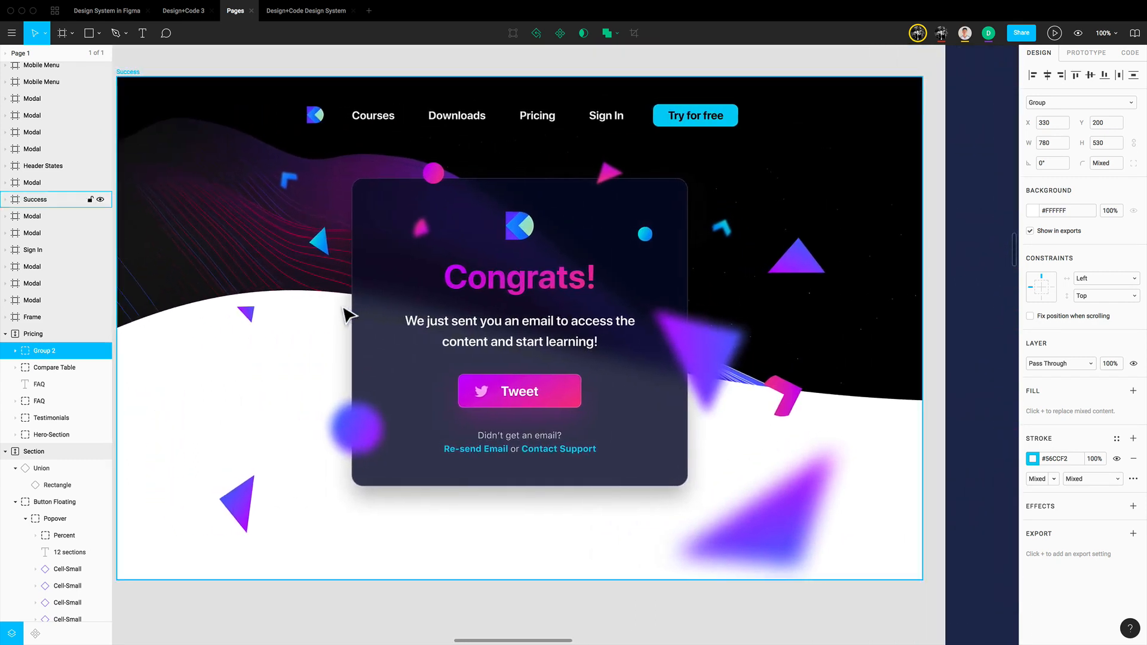
scroll(349, 316, "left", 4)
scroll(349, 316, "down", 1)
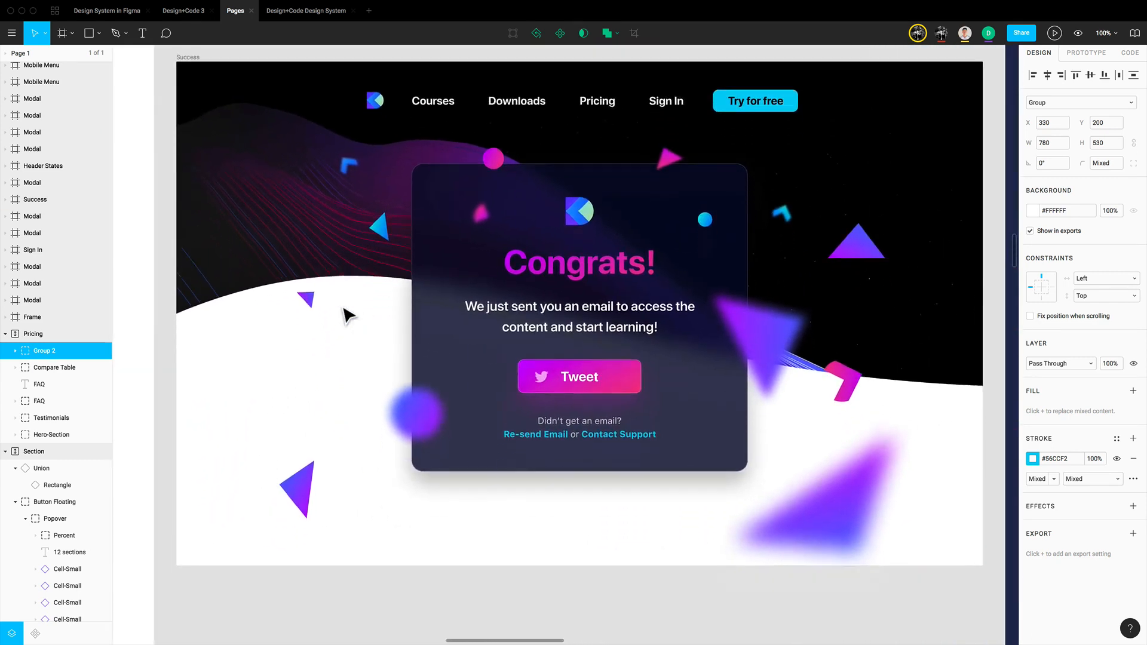
scroll(349, 316, "down", 1)
scroll(343, 312, "up", 2)
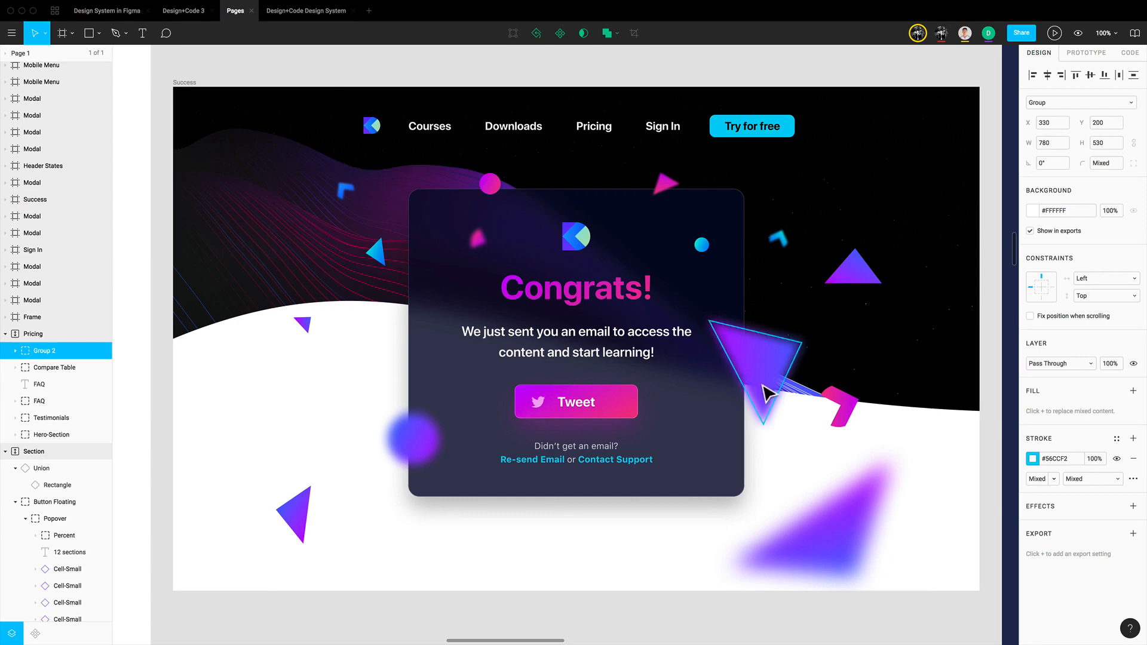
Step: Switch to the Design+Code 3 file, duplicate the Downloads frame and delete the Featured group from the copy
left_click(191, 14)
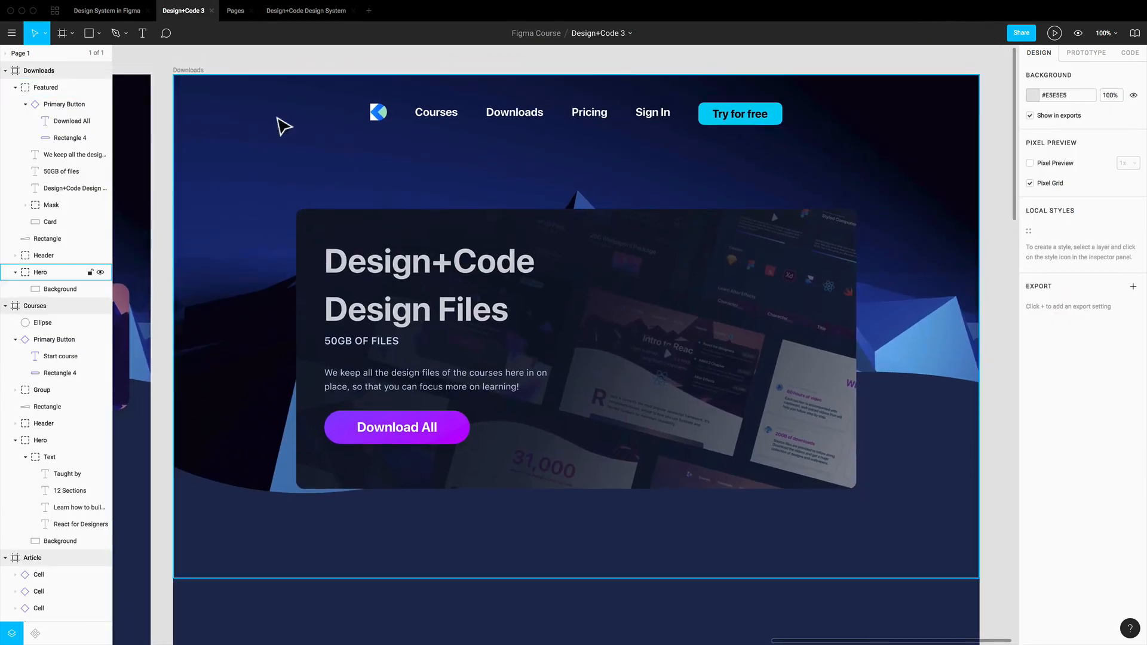
left_click(197, 70)
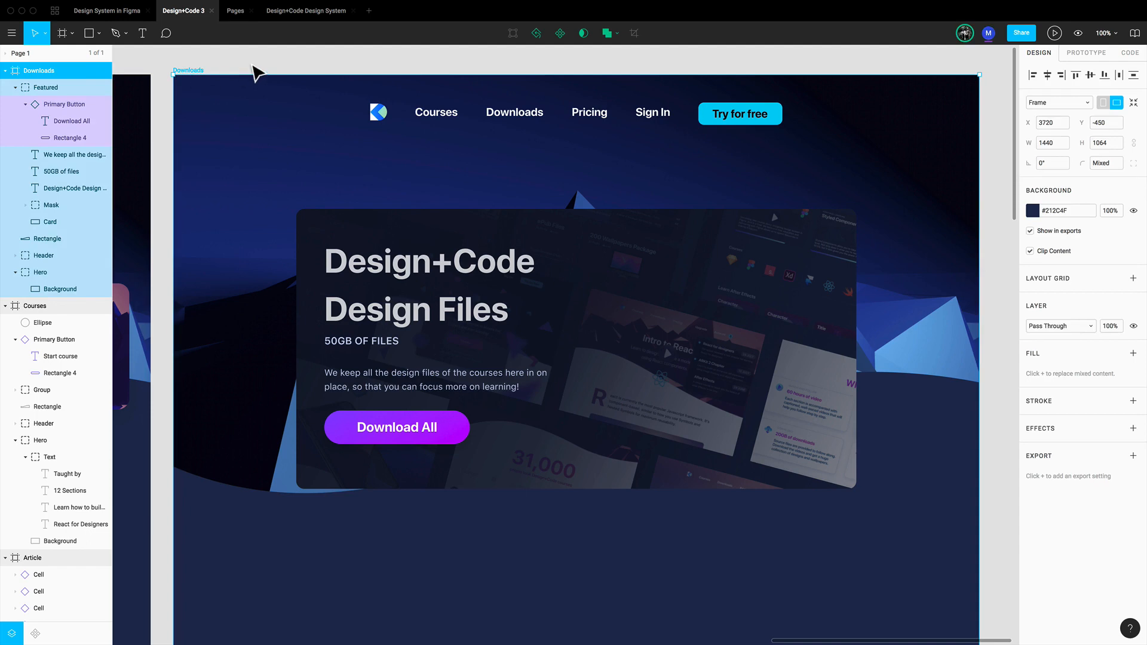
key("super+d")
scroll(254, 69, "right", 4)
left_click(737, 170)
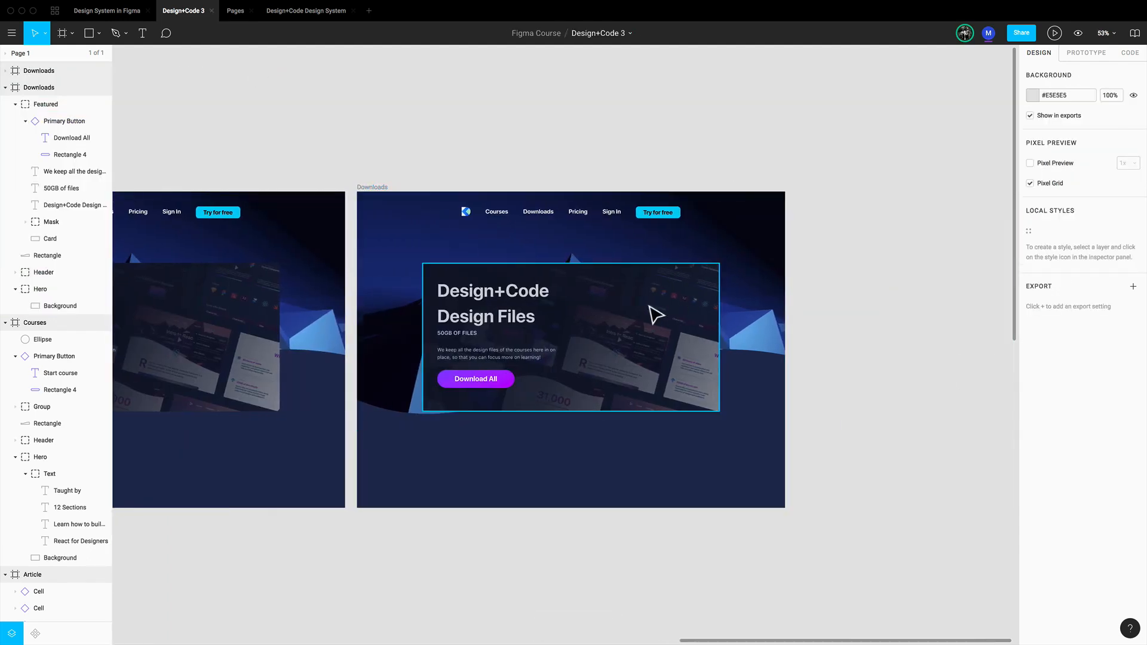
left_click(655, 314)
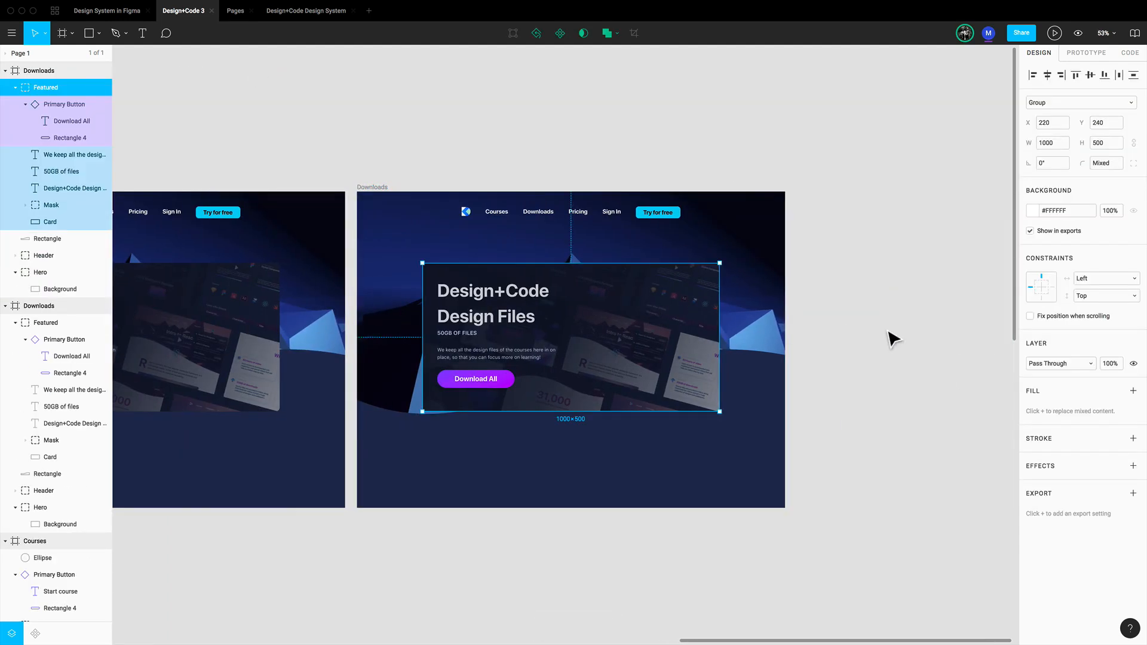
key("Delete")
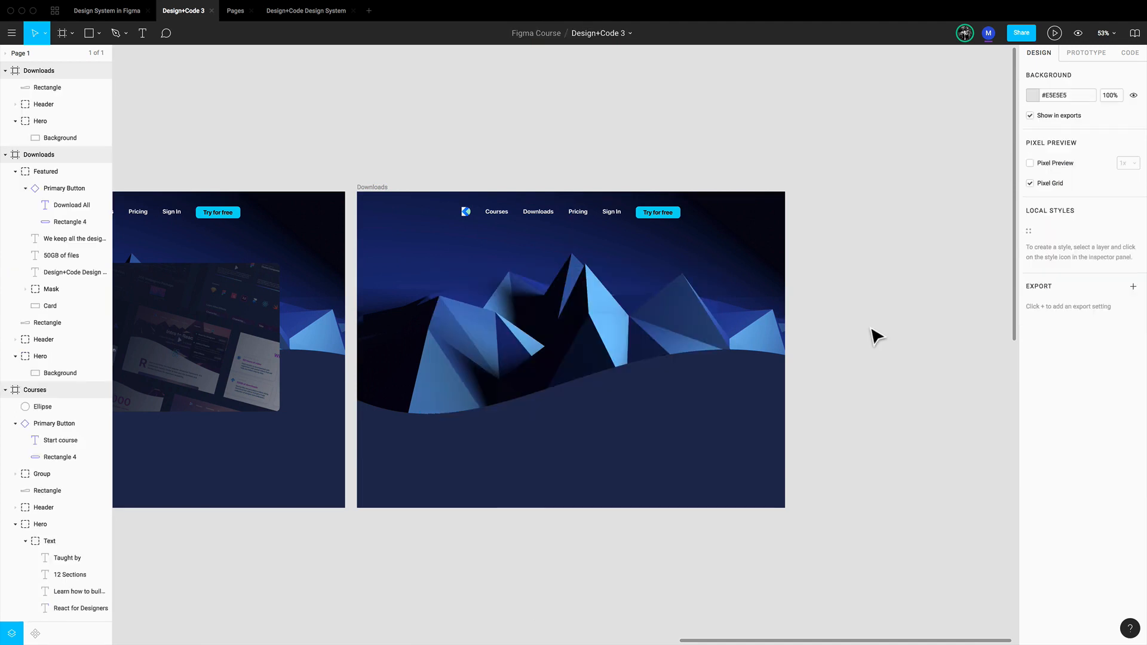
Step: Apply the Background 5 color style to the Hero background of the duplicated frame
left_click(684, 315, "super")
left_click(1033, 284)
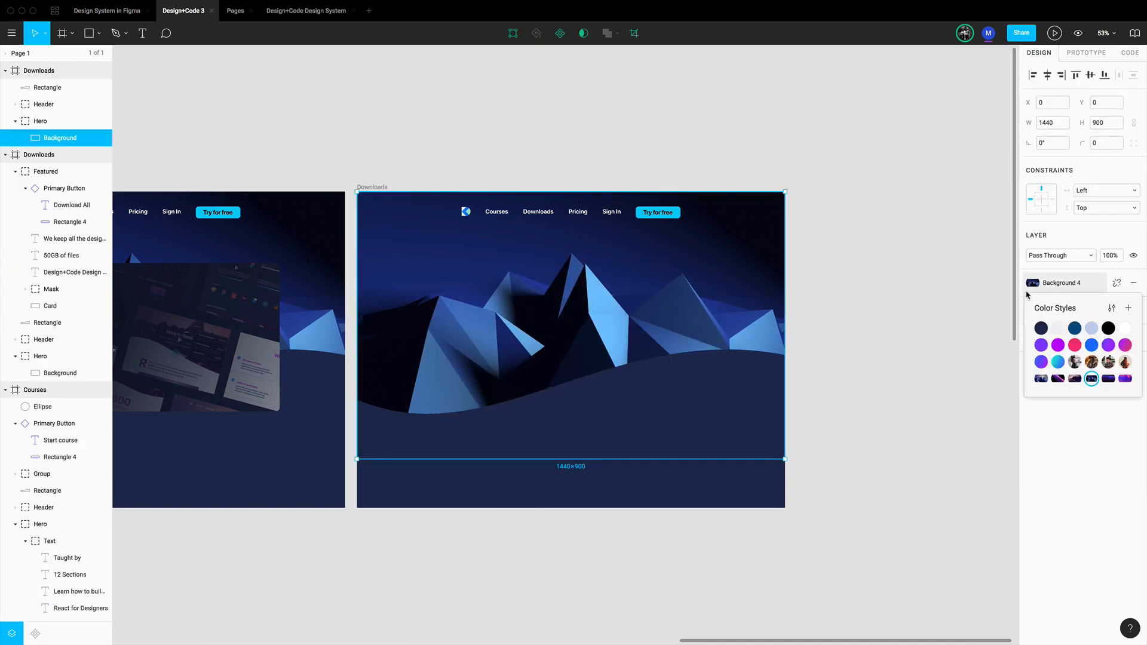
left_click(1108, 379)
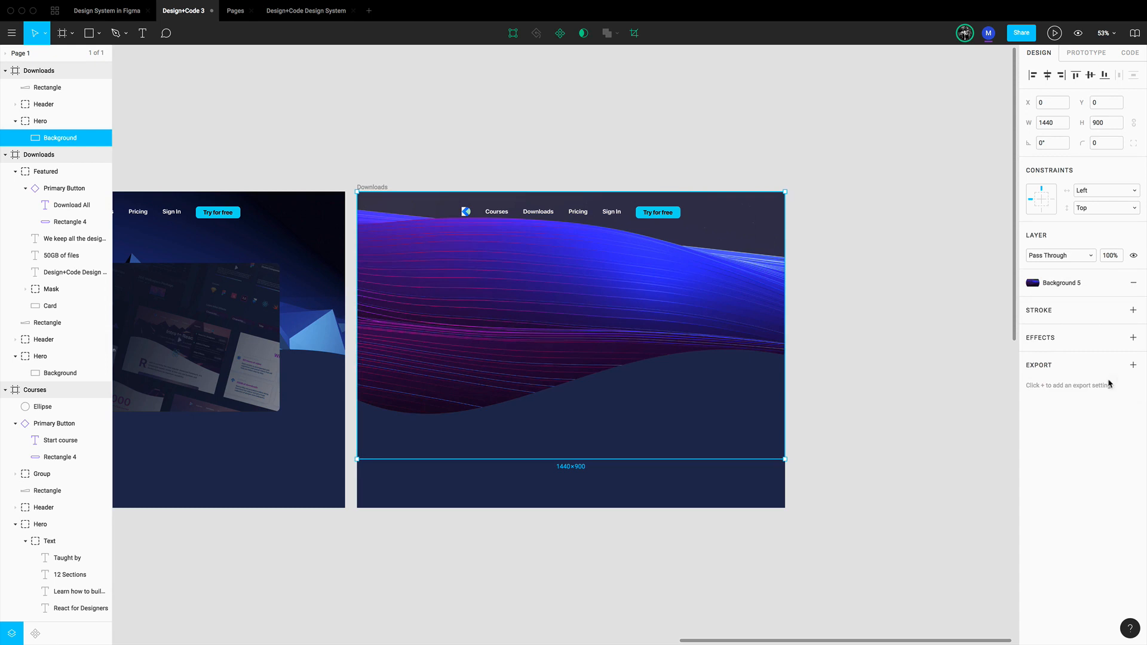
left_click(1043, 284)
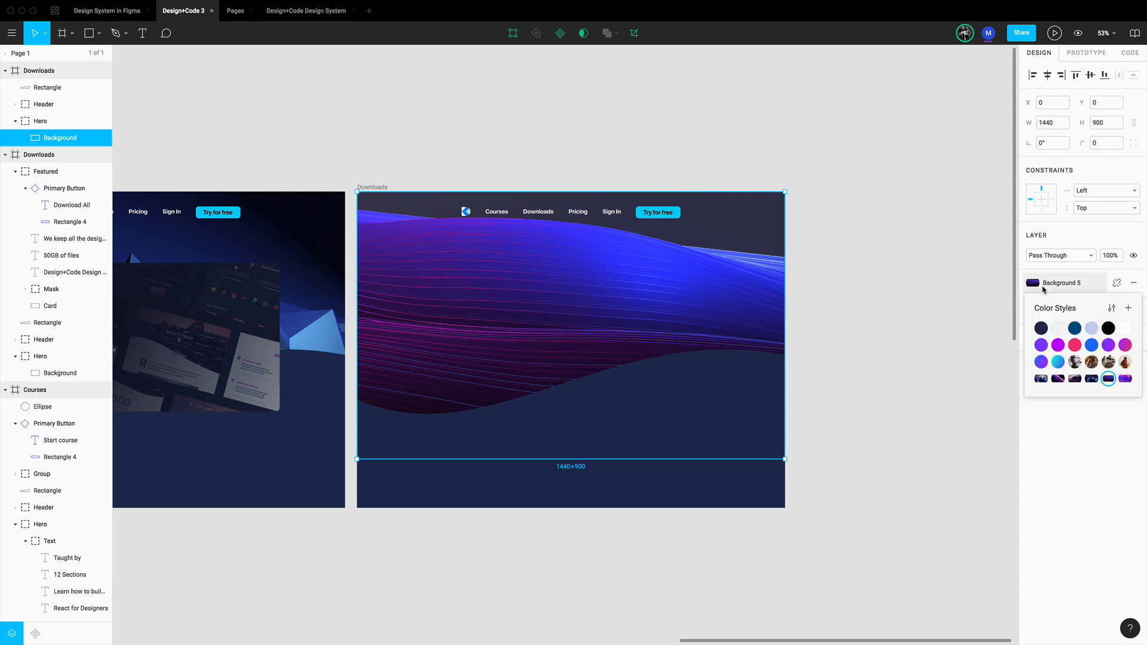
key("Escape")
left_click(888, 317)
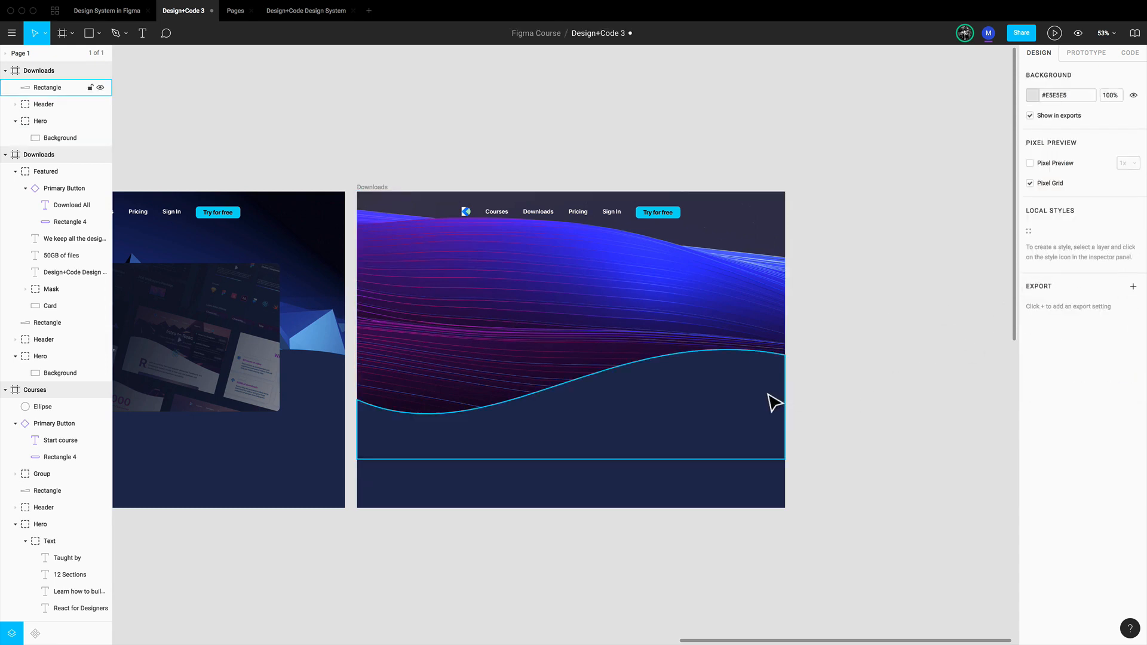
Step: Rename the duplicated Downloads frame to "Congrats"
key("shift+0")
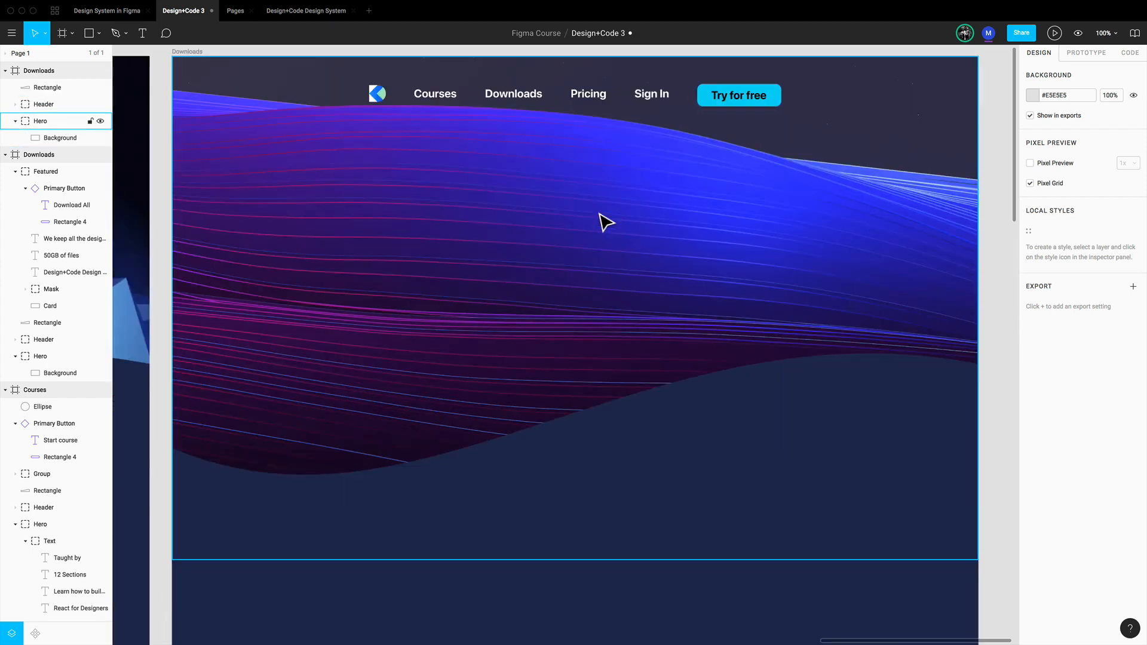
left_click(187, 51)
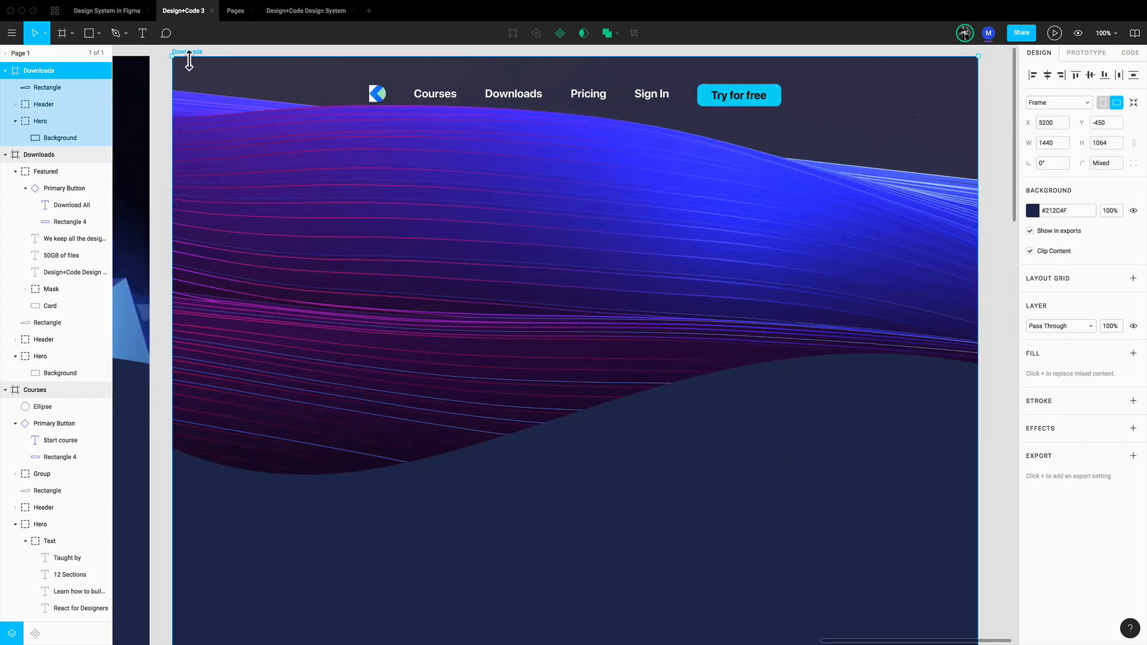
double_click(56, 72)
type("Congra")
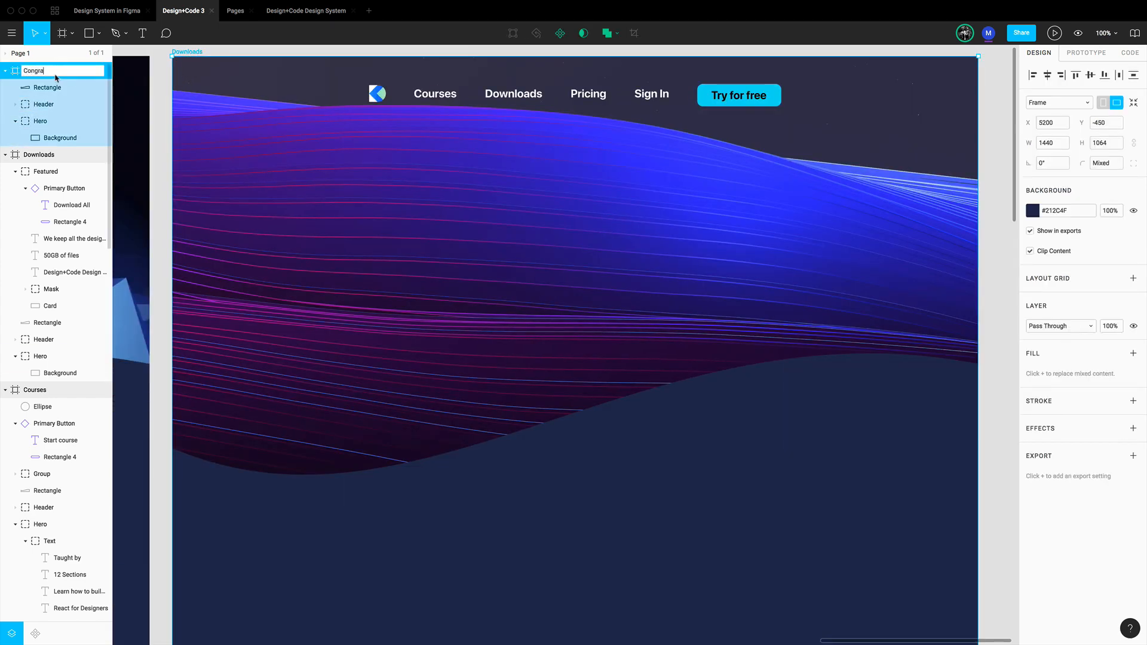
type("ts")
key("Return")
Step: Draw a rectangle over the middle of the Congrats frame and size it to 600 by 550
key("r")
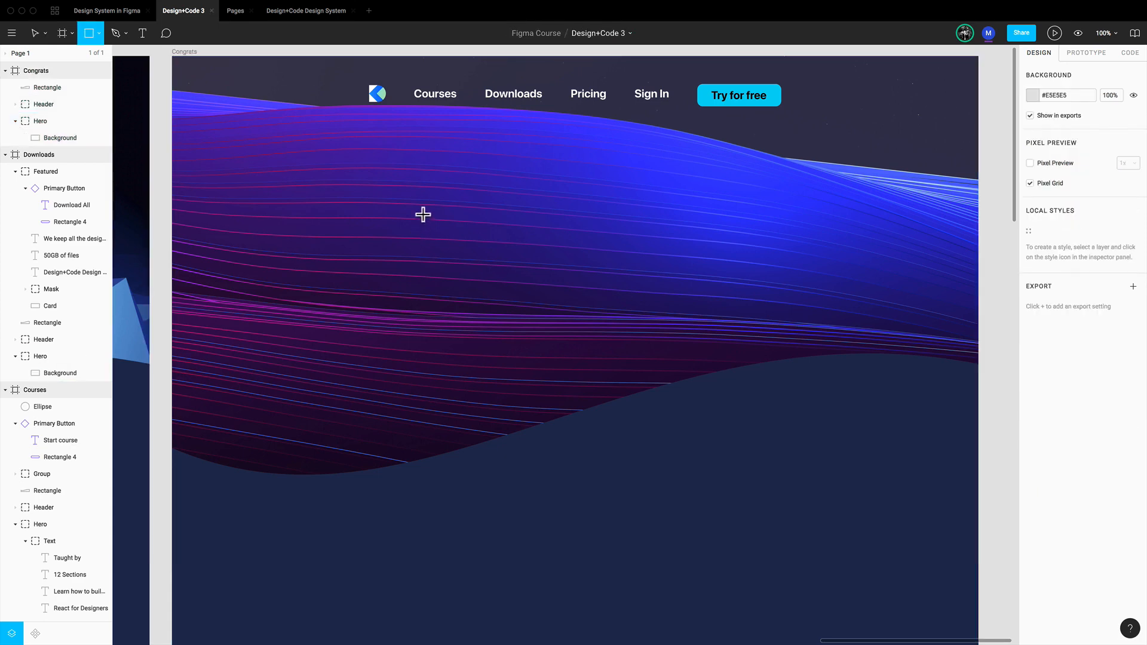
left_click_drag(415, 206, 747, 526)
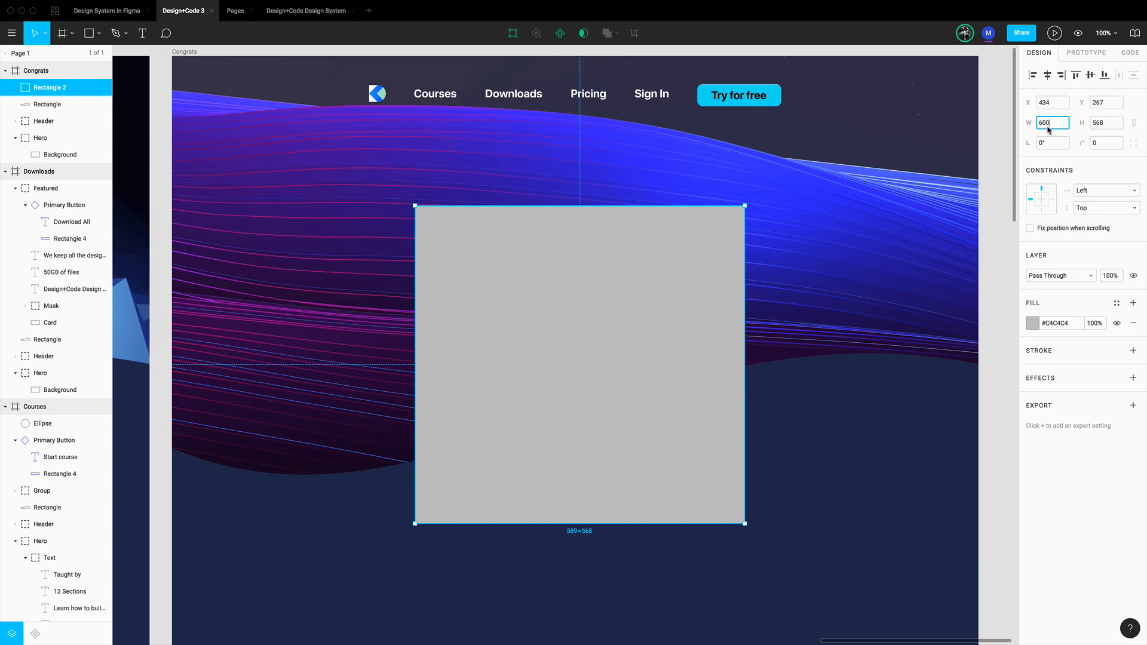
key("Tab")
type("550")
key("Return")
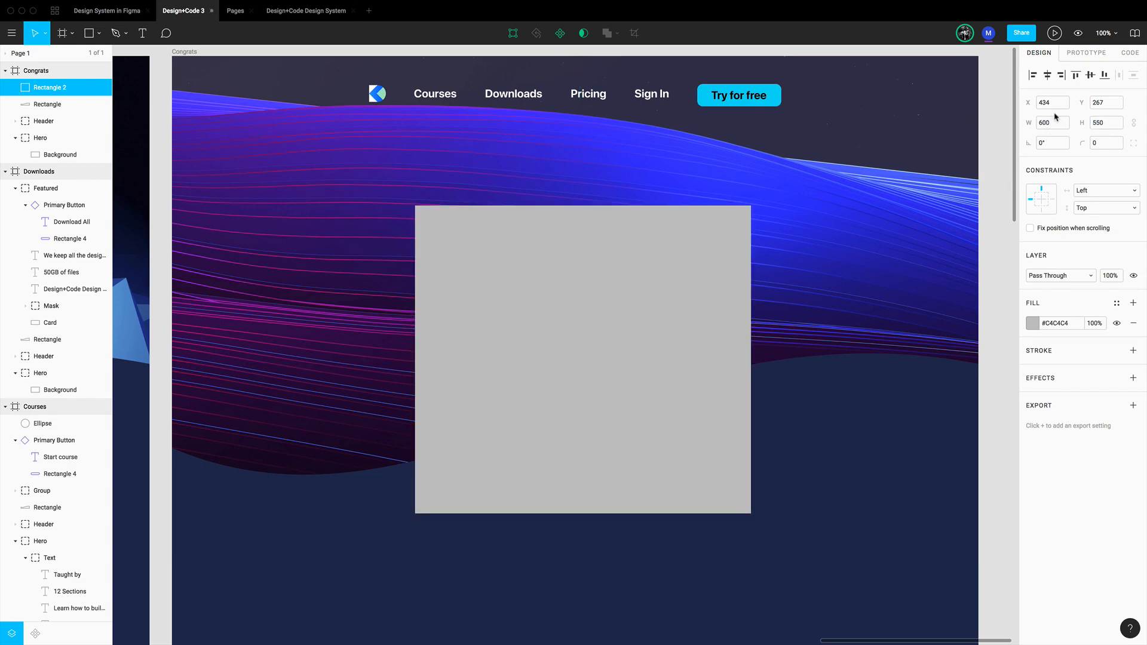
Step: Center the rectangle horizontally in the Congrats frame and position it vertically at Y 240
left_click_drag(701, 321, 698, 321)
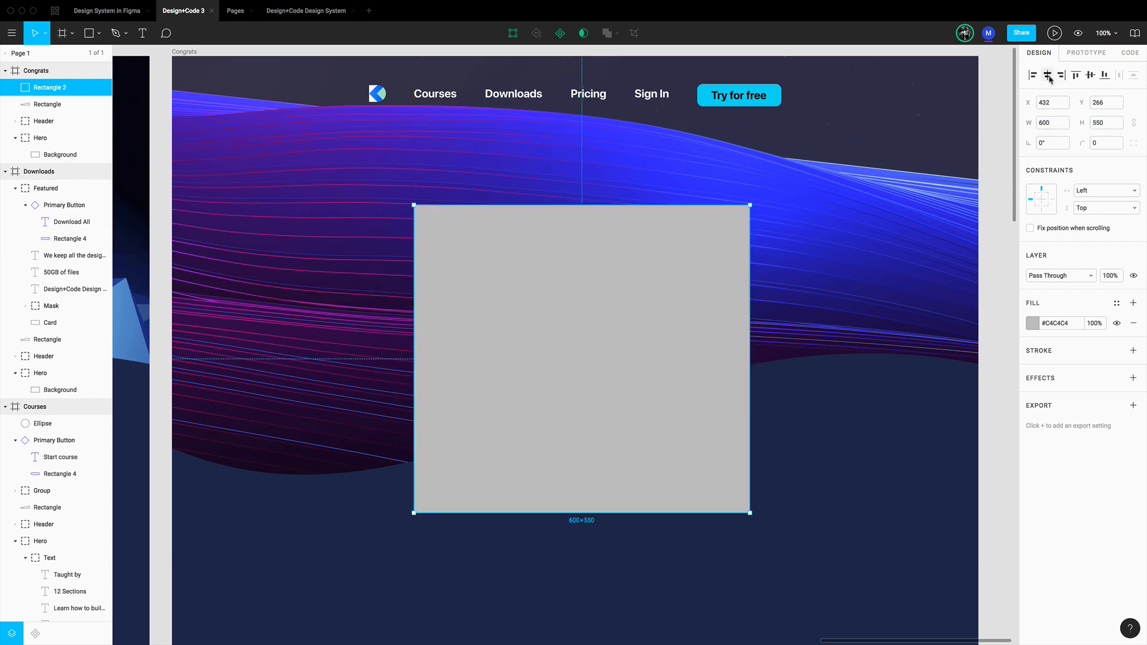
left_click(1048, 76)
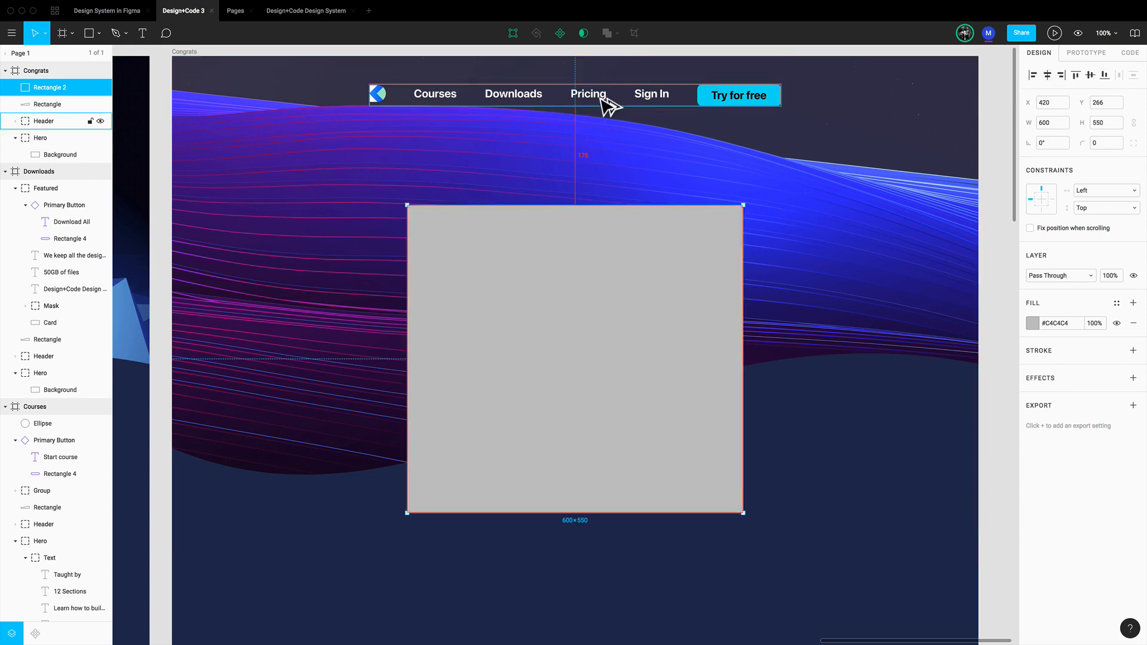
key("Down")
key("Down")
key("Down")
key("Down")
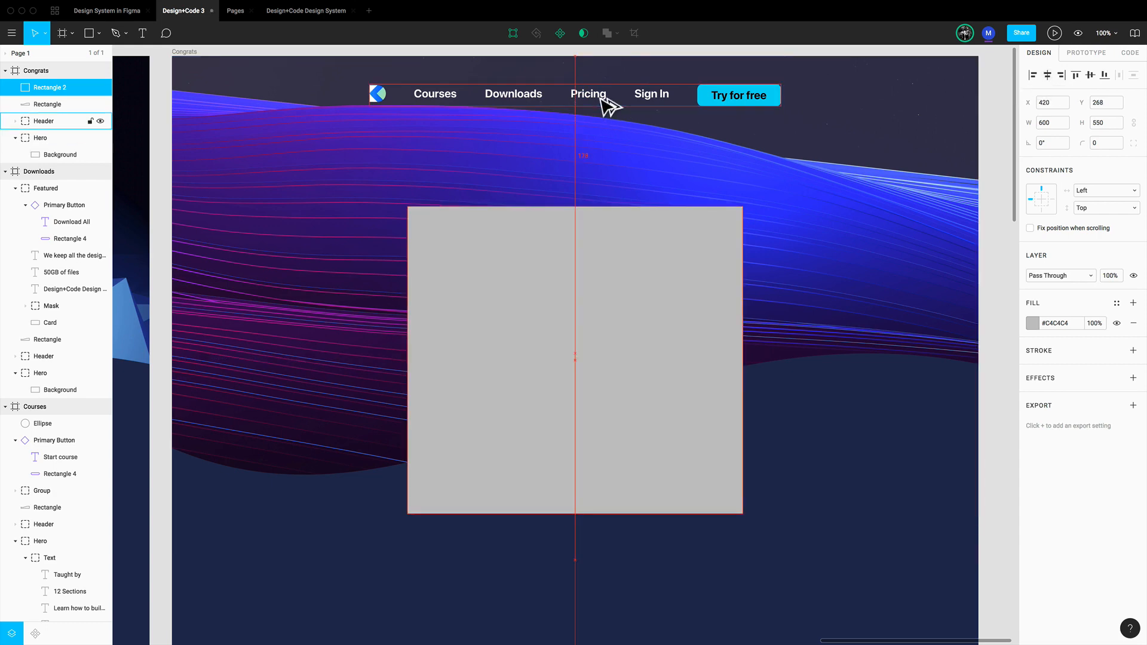
key("shift+Down")
key("shift+Down")
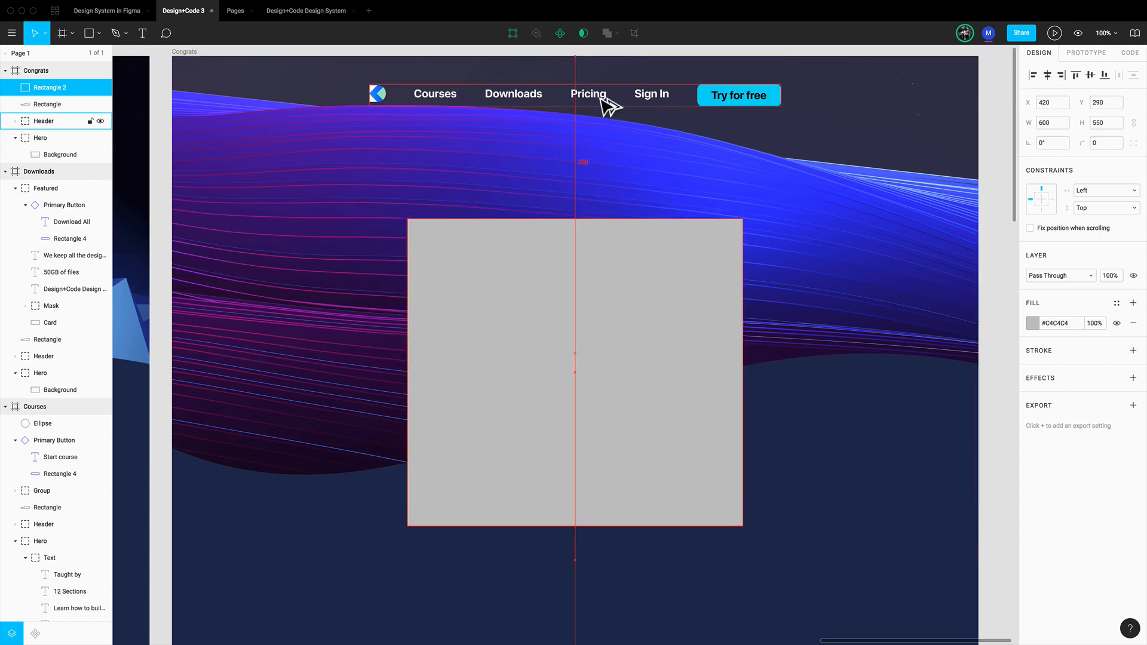
key("shift+Up")
key("shift+Up")
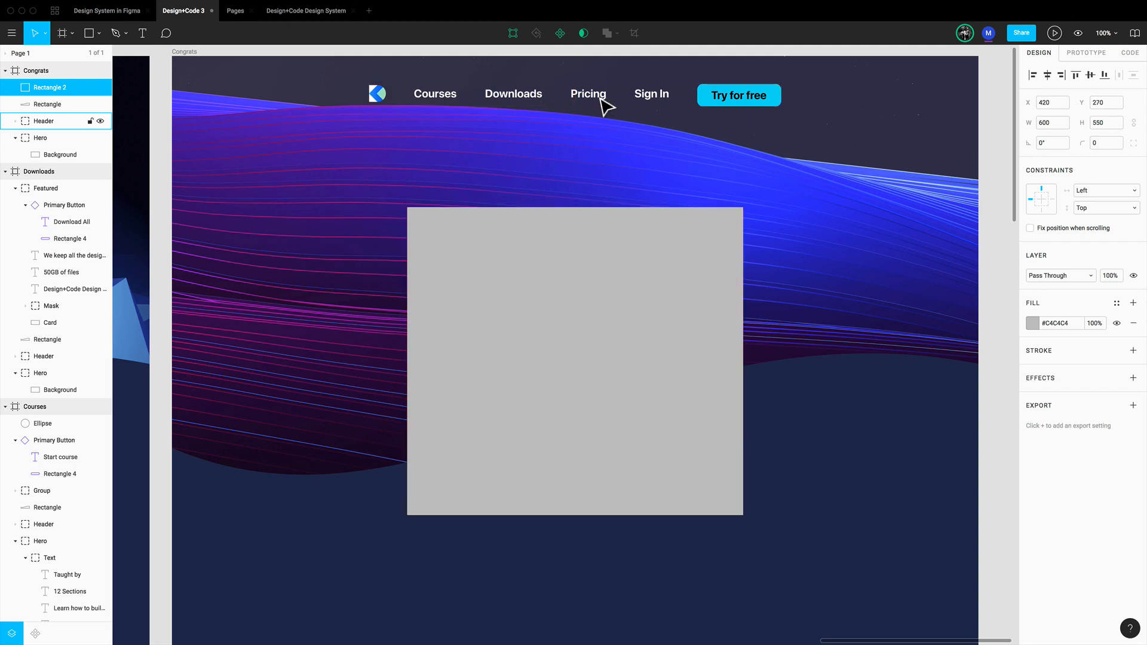
key("shift+Up")
key("shift+Up")
key("shift+Up")
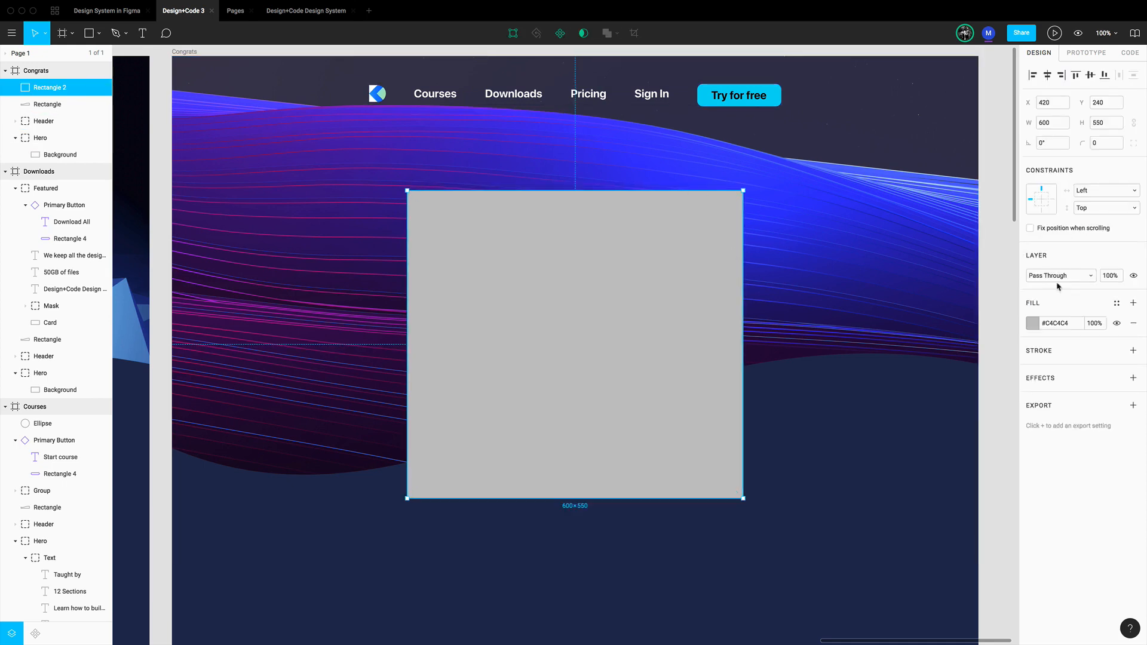
Step: Round the corners of the 600 by 550 rectangle with a corner radius of 20
left_click(1105, 144)
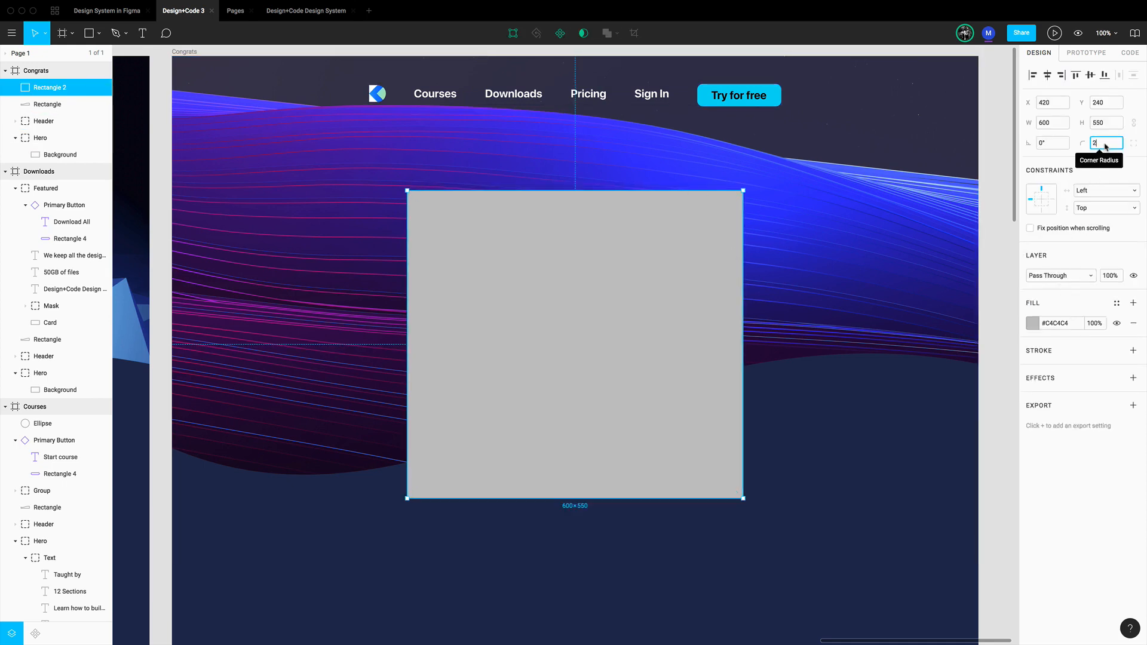
type("20")
key("Return")
key("minus")
key("minus")
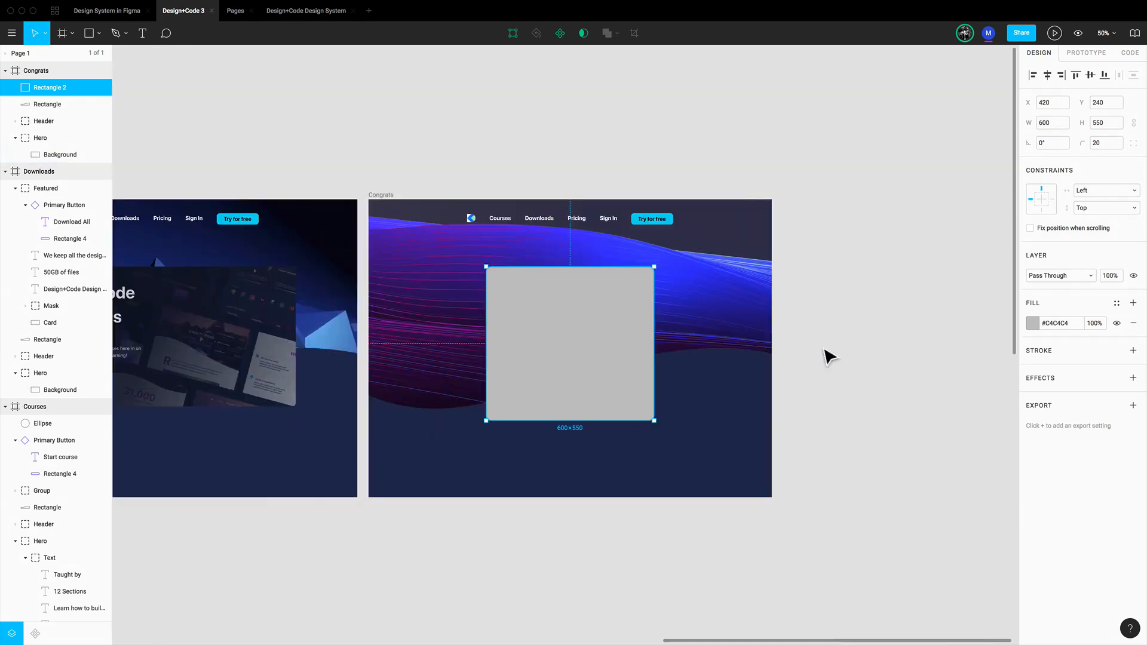
scroll(827, 357, "left", 10)
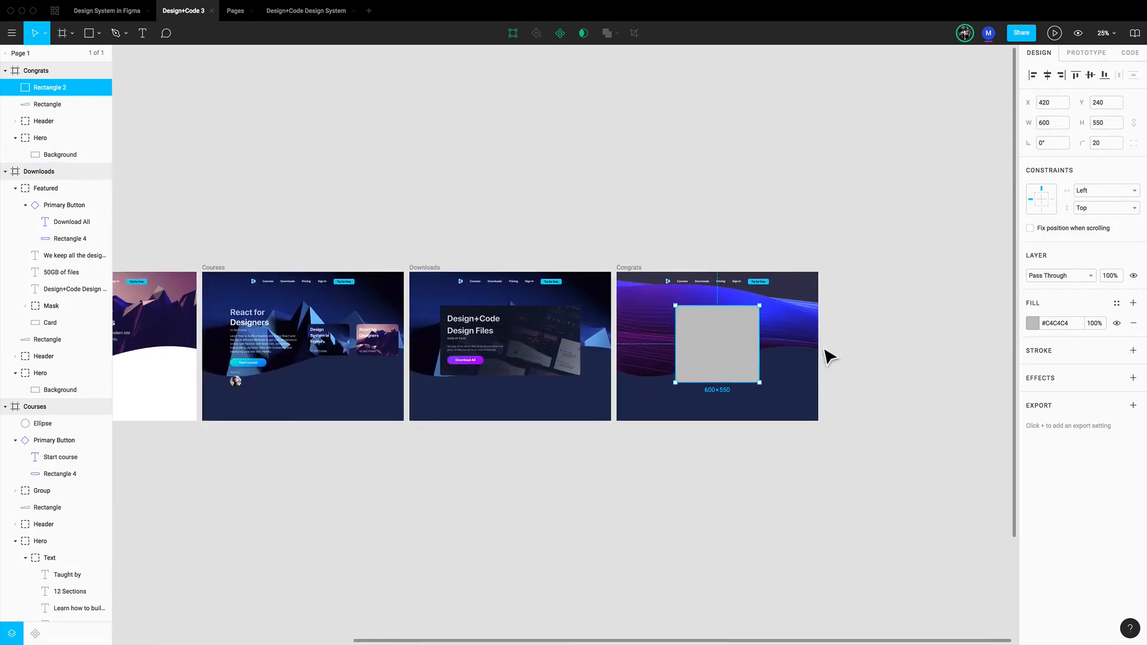
Step: Copy the properties of the Union shape behind the section list in the Article frame
scroll(827, 357, "left", 5)
left_click(501, 489)
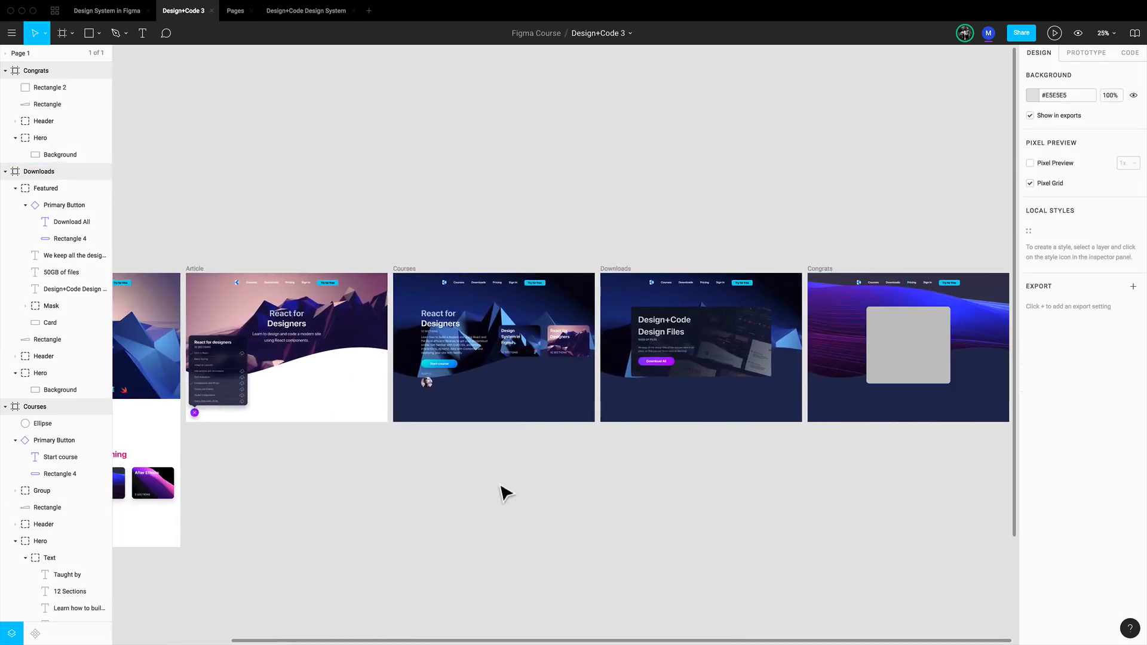
scroll(254, 350, "up", 1)
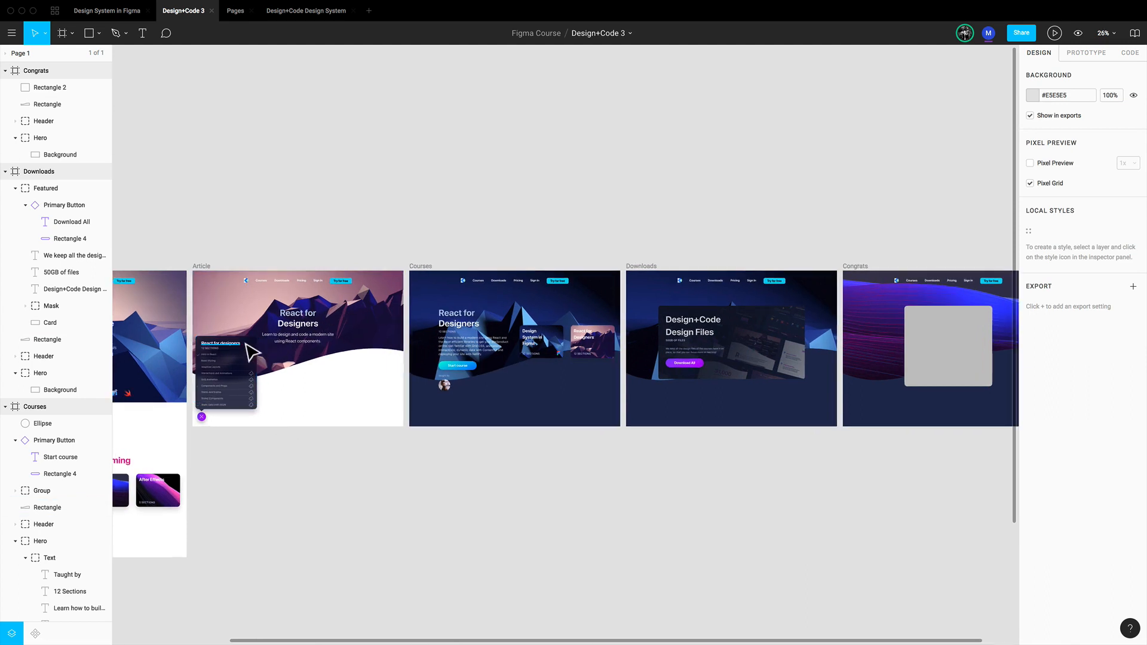
left_click(234, 403)
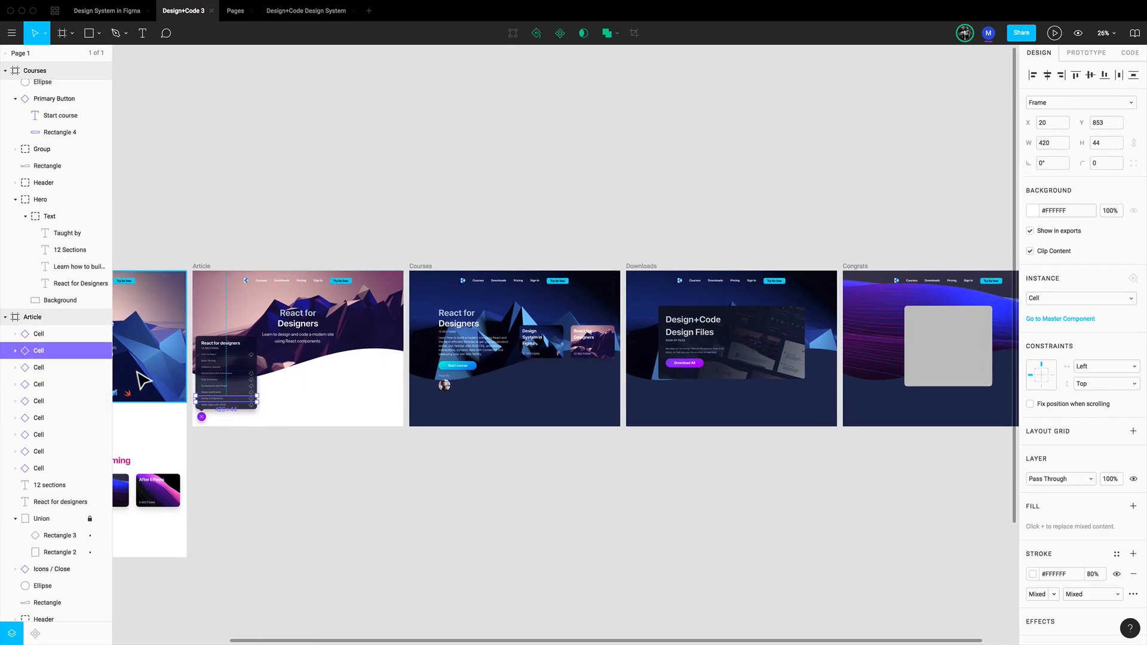
scroll(46, 385, "down", 2)
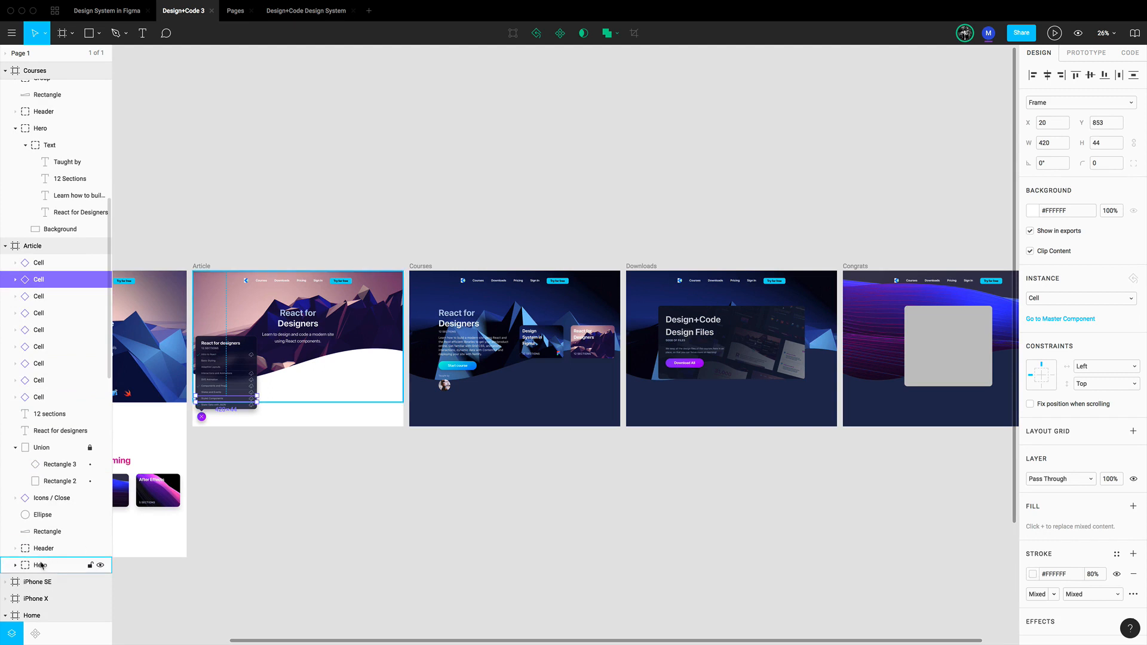
left_click(41, 447)
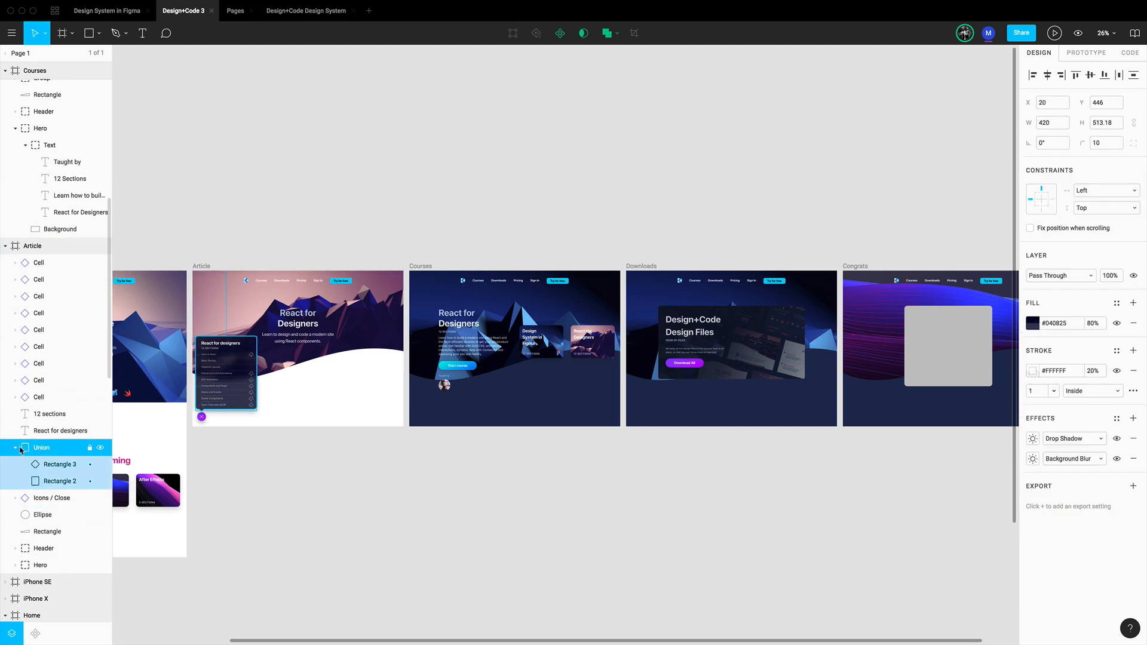
left_click(16, 448)
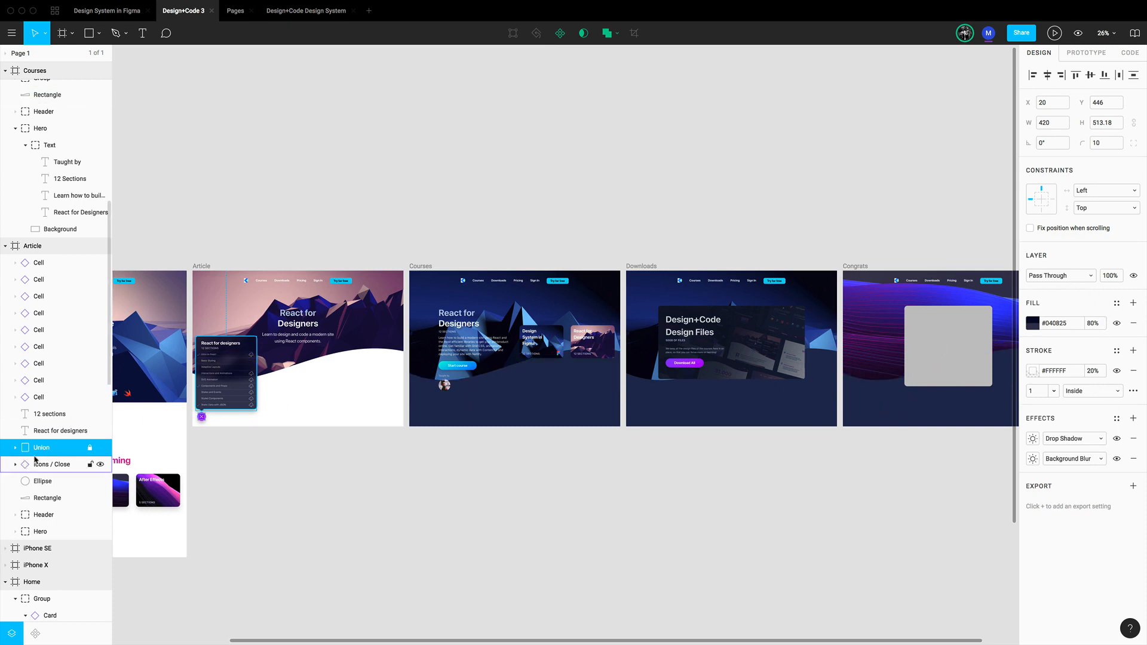
right_click(55, 451)
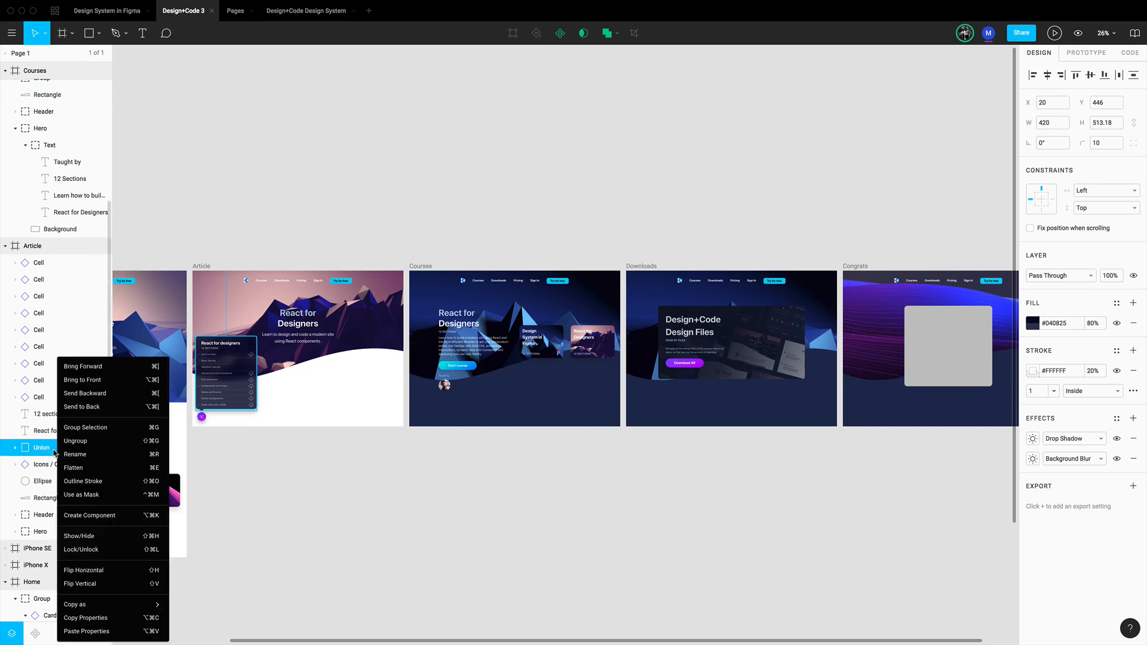
left_click(90, 619)
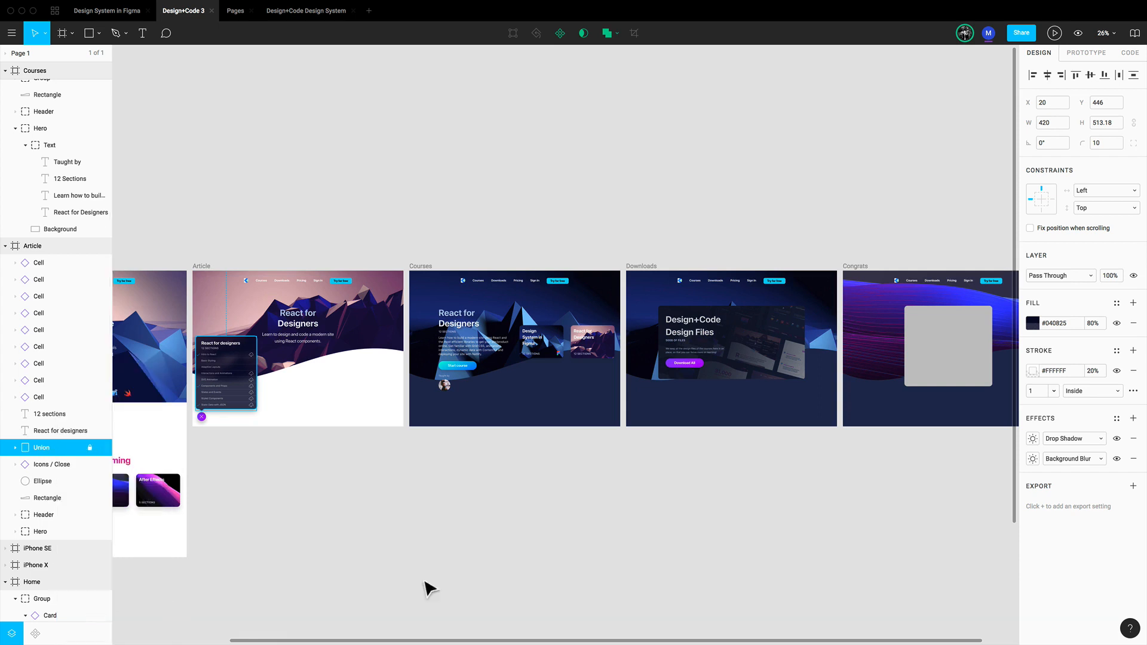
Step: Paste the copied properties onto the 600 by 550 rectangle in the Congrats frame
left_click(953, 346)
right_click(940, 345)
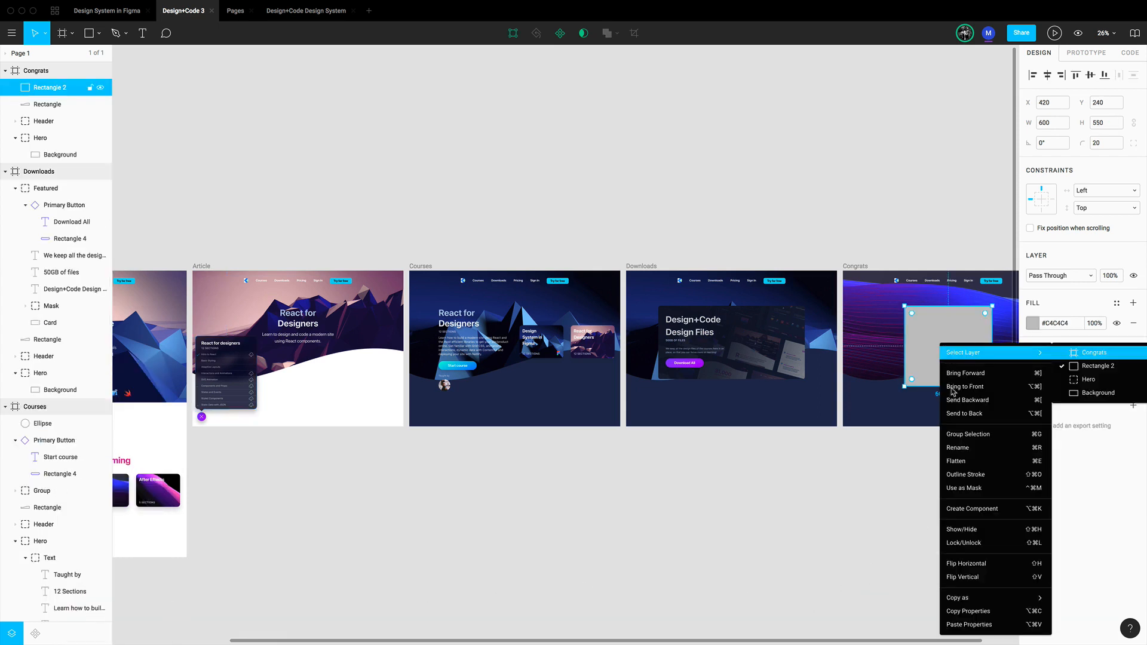
left_click(970, 626)
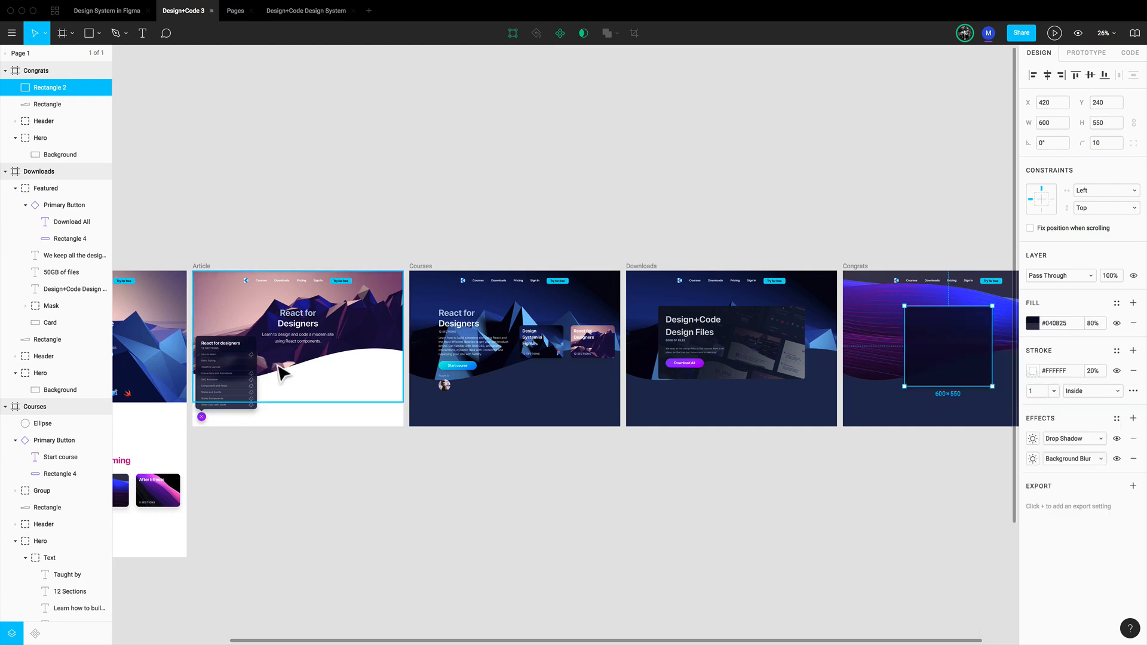
Step: Copy the logo from the Congrats header and paste it onto the dark card
scroll(873, 476, "right", 7)
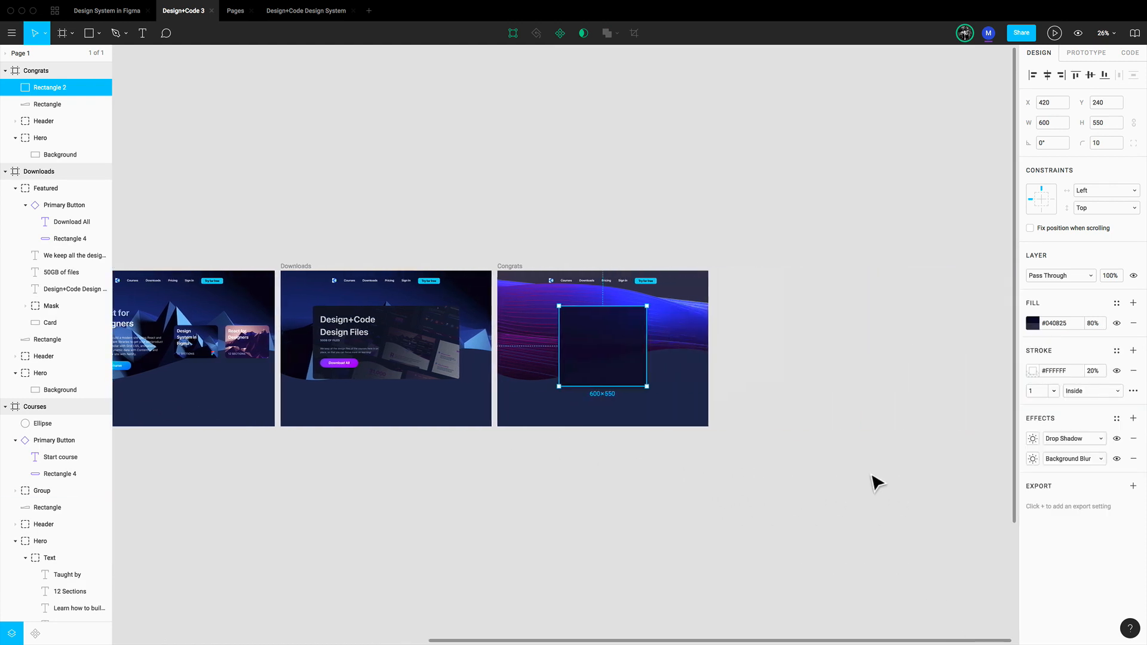
key("plus")
key("plus")
scroll(873, 478, "left", 6)
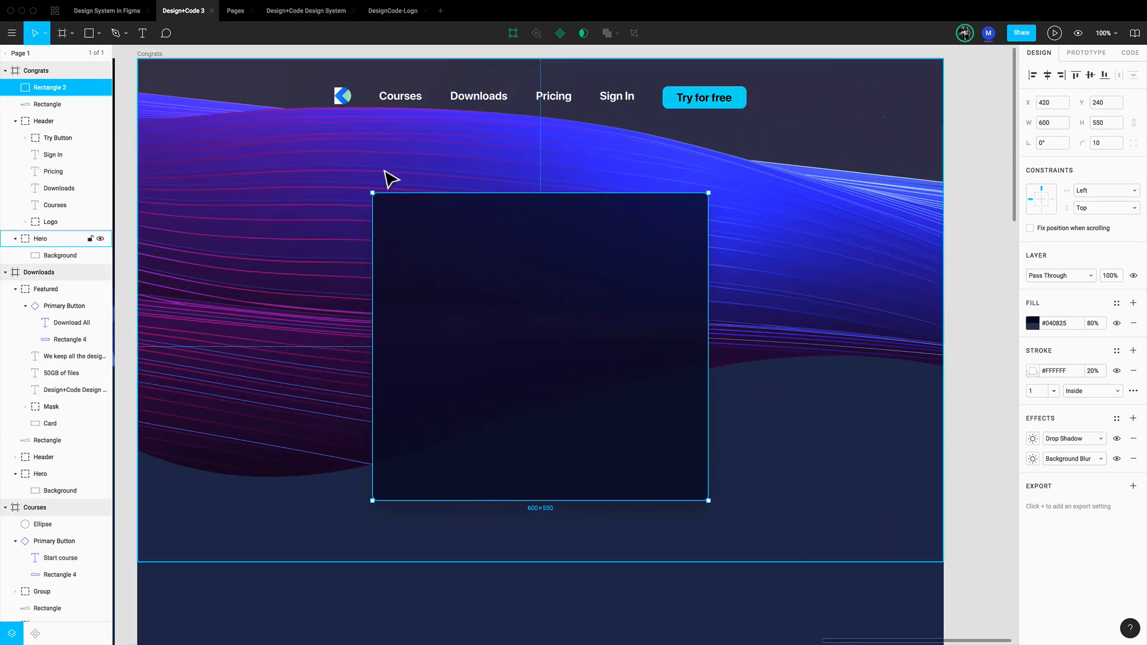
double_click(343, 96)
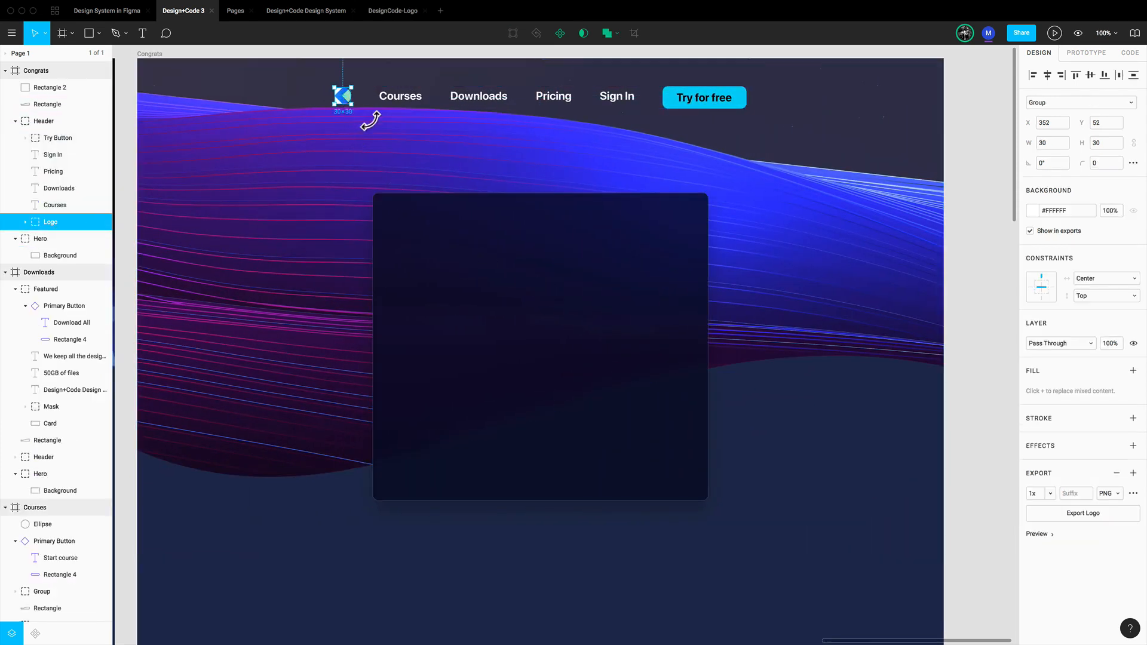
left_click(543, 295)
key("ctrl+v")
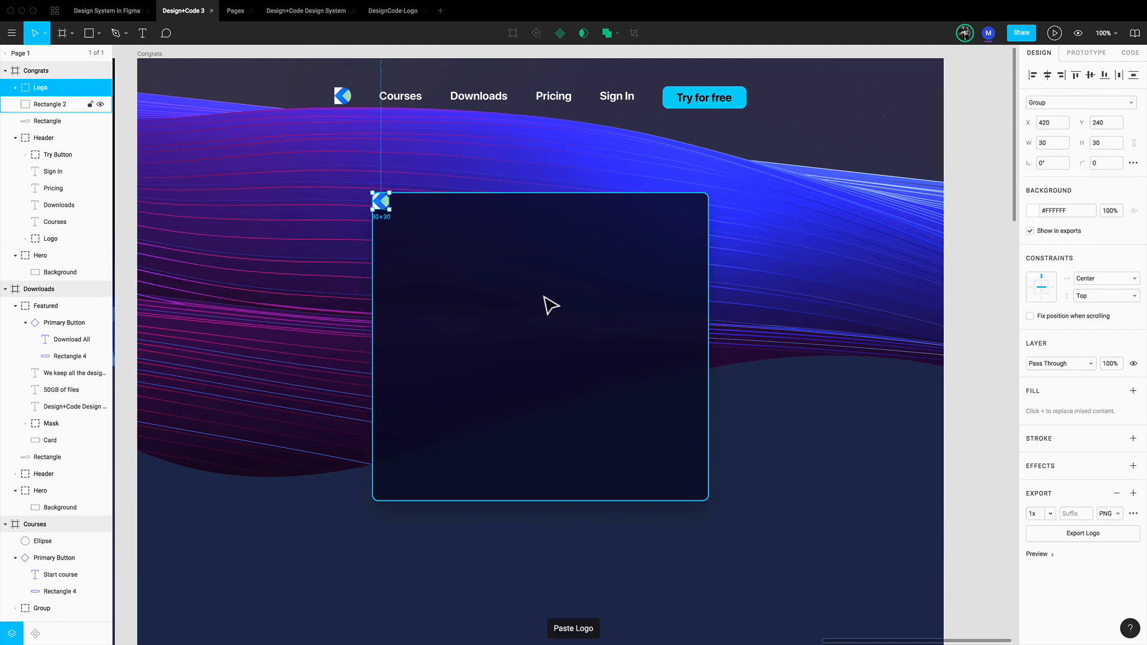
Step: Move the pasted logo to the upper middle of the card, at about Y 318, and scale it to 60 by 60
left_click_drag(382, 200, 545, 247)
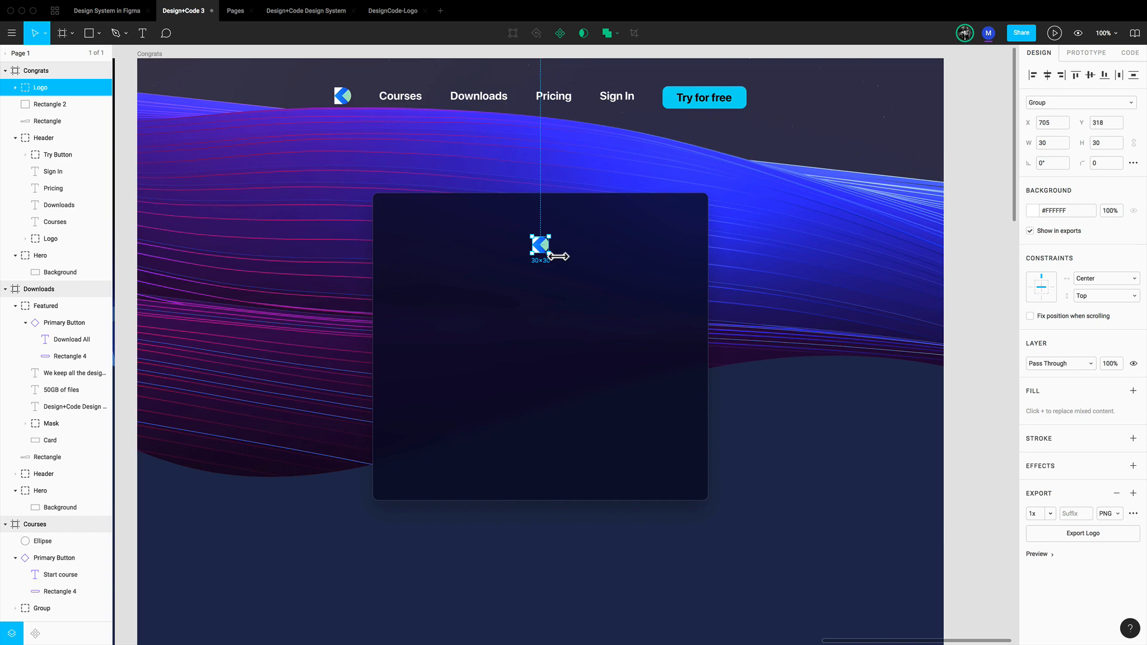
left_click_drag(550, 254, 574, 275)
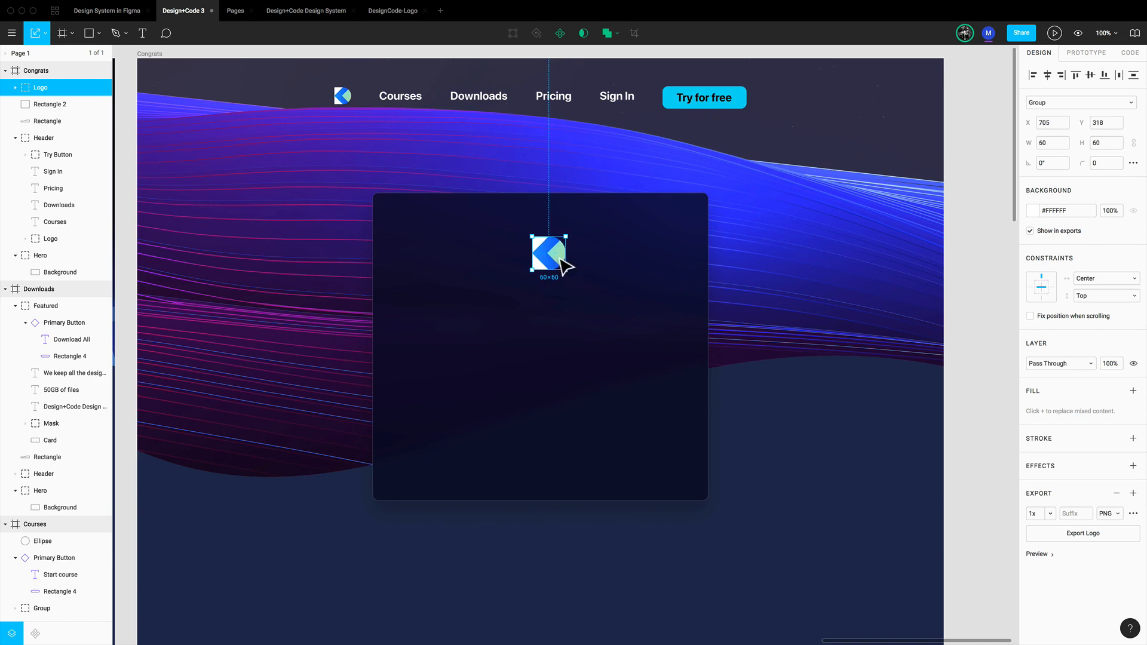
Step: Group the logo with the card rectangle and rename the group "Modal"
left_click(613, 268, "shift")
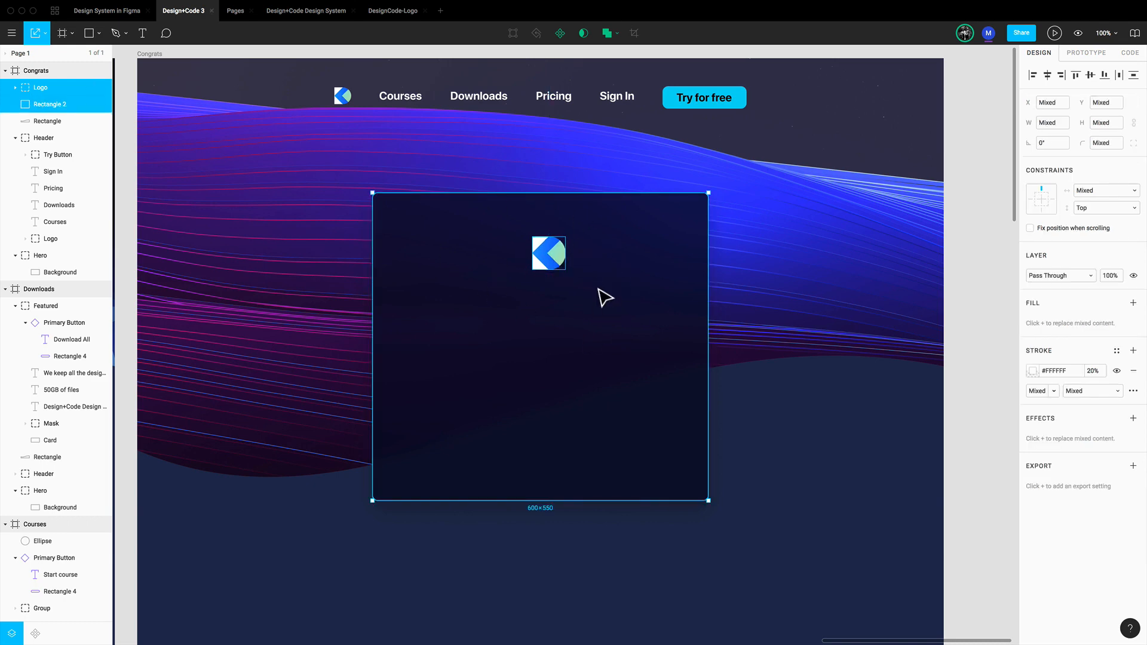
key("super+g")
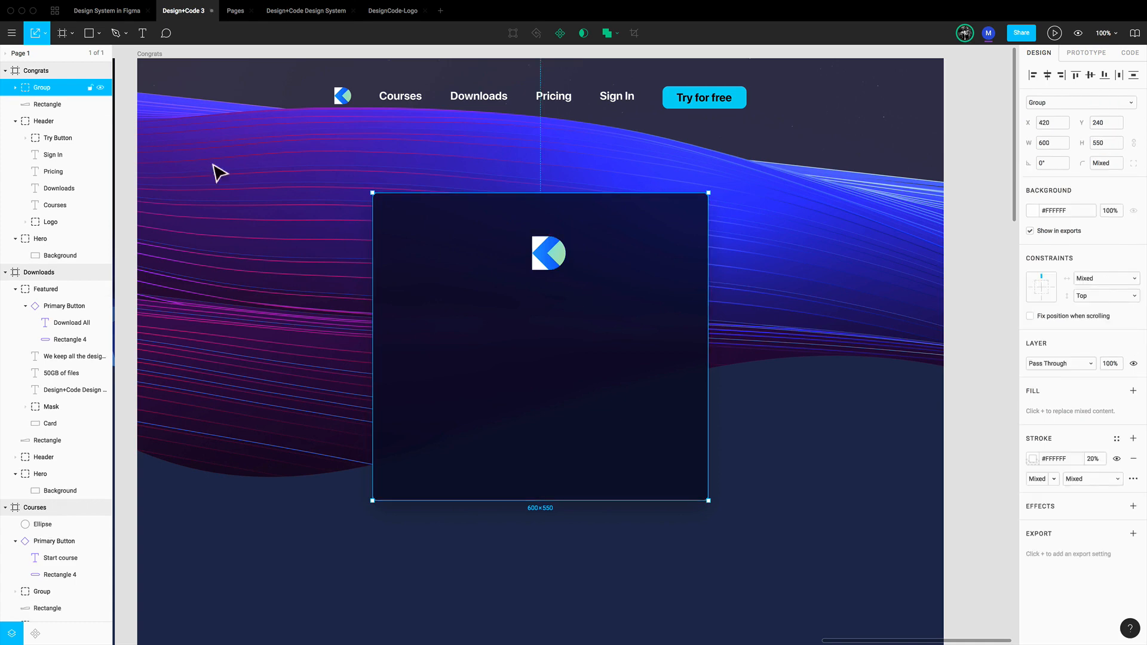
double_click(46, 88)
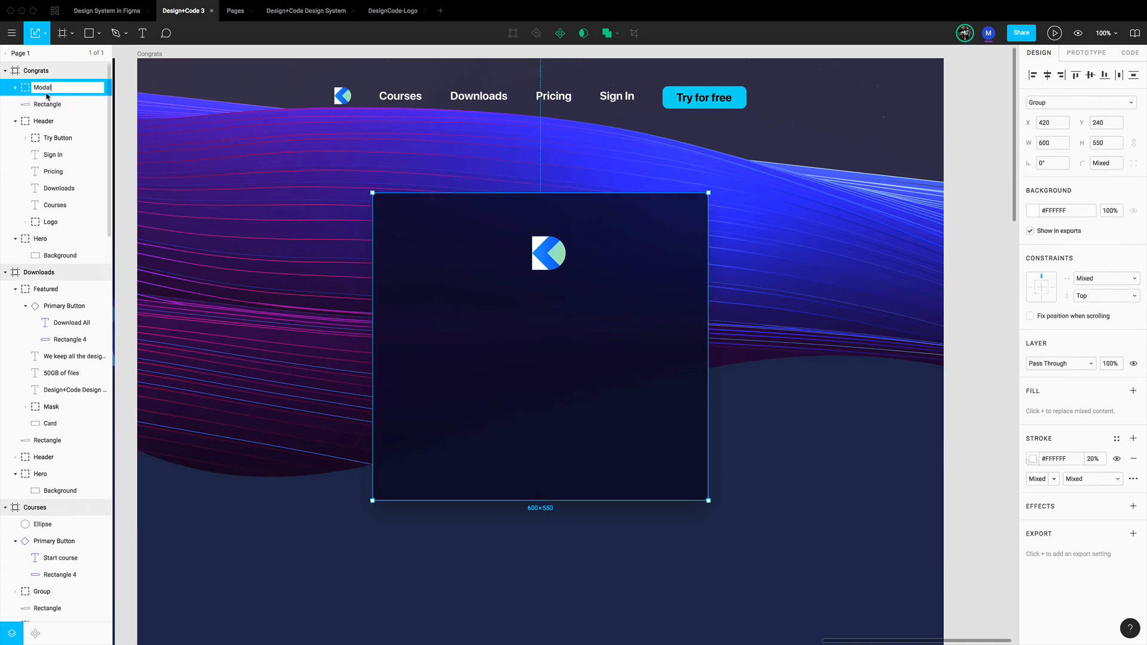
key("Return")
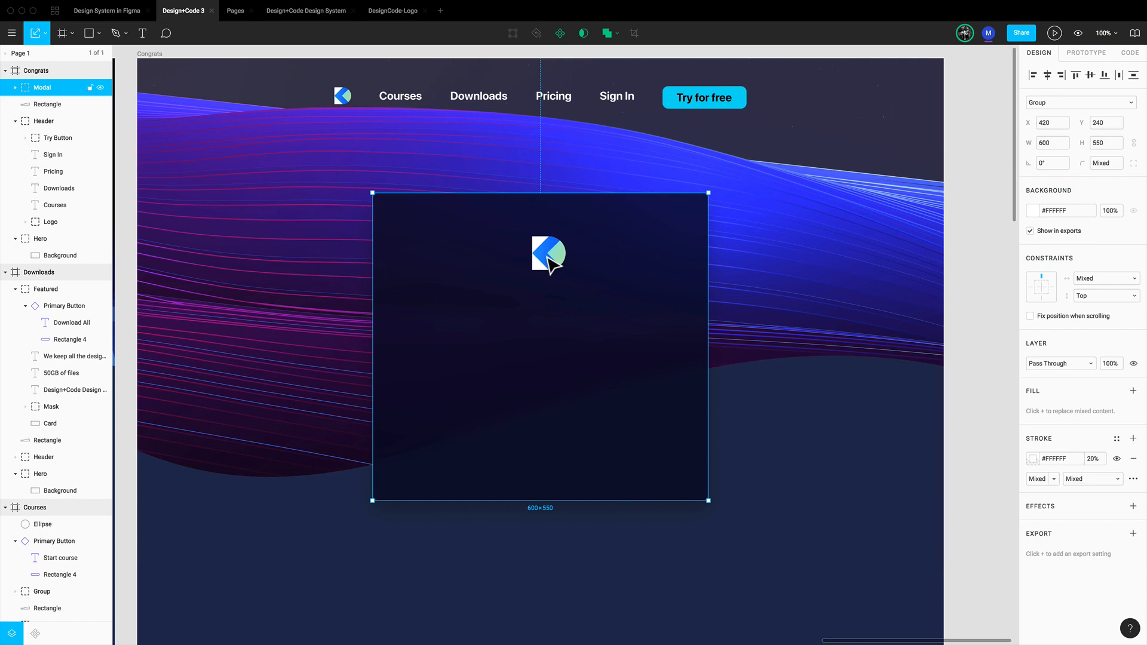
Step: Center the logo horizontally within the Modal group and move it up to Y 300
double_click(548, 259)
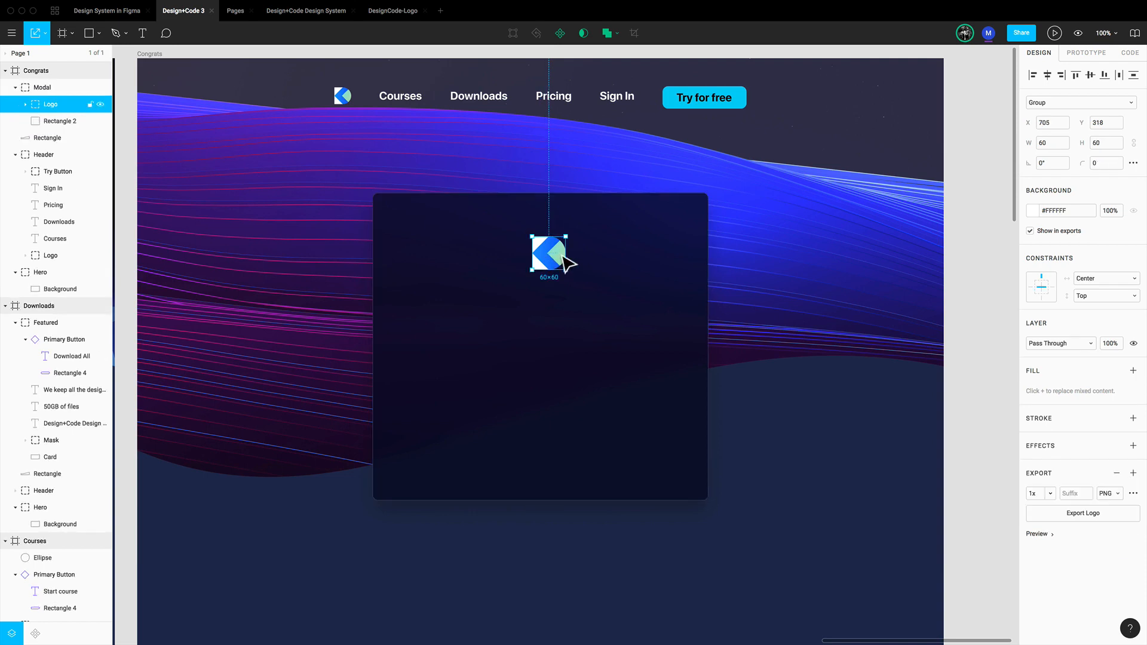
left_click(1047, 76)
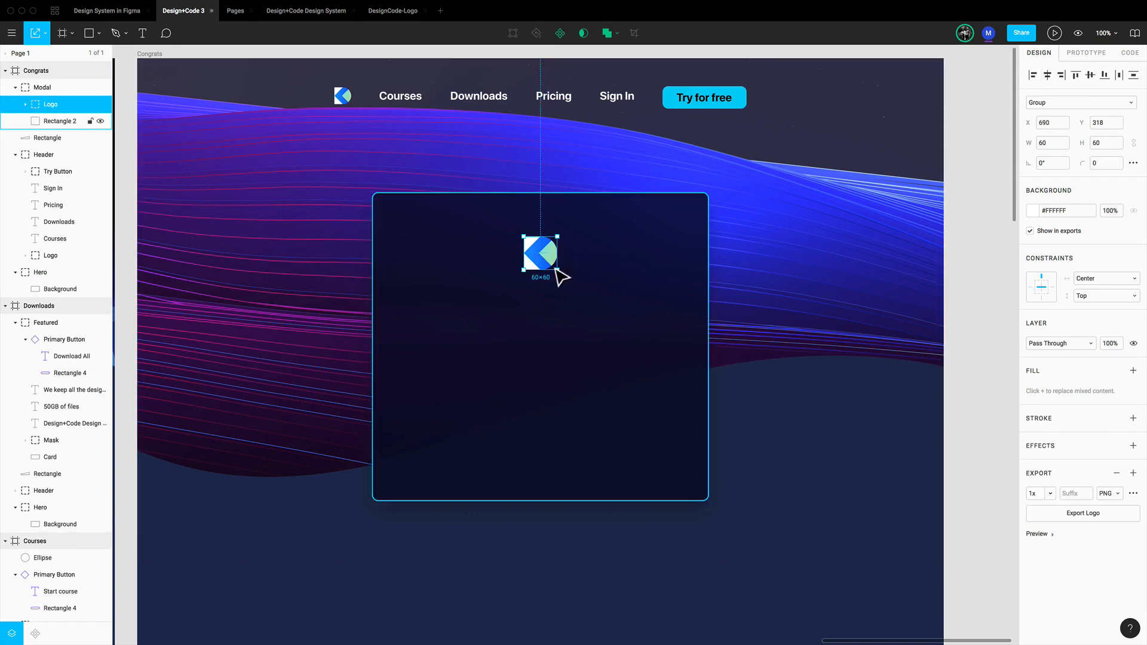
key("alt")
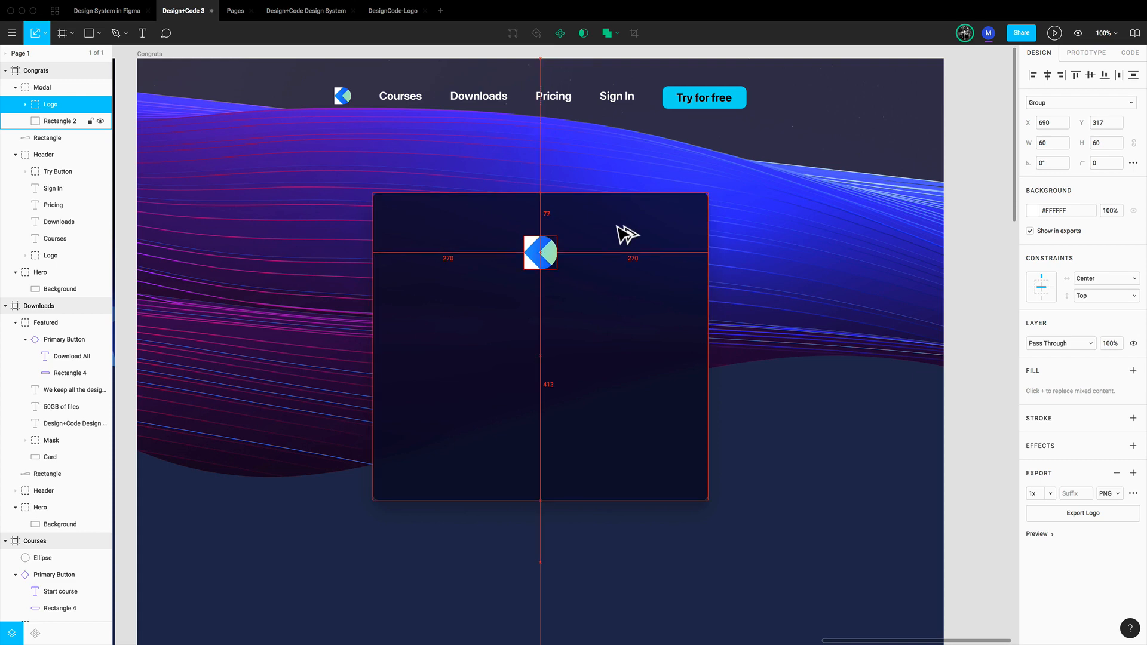
key("Up")
key("Up")
key("Up")
key("Up")
key("Up")
key("Up")
key("Up")
key("Up")
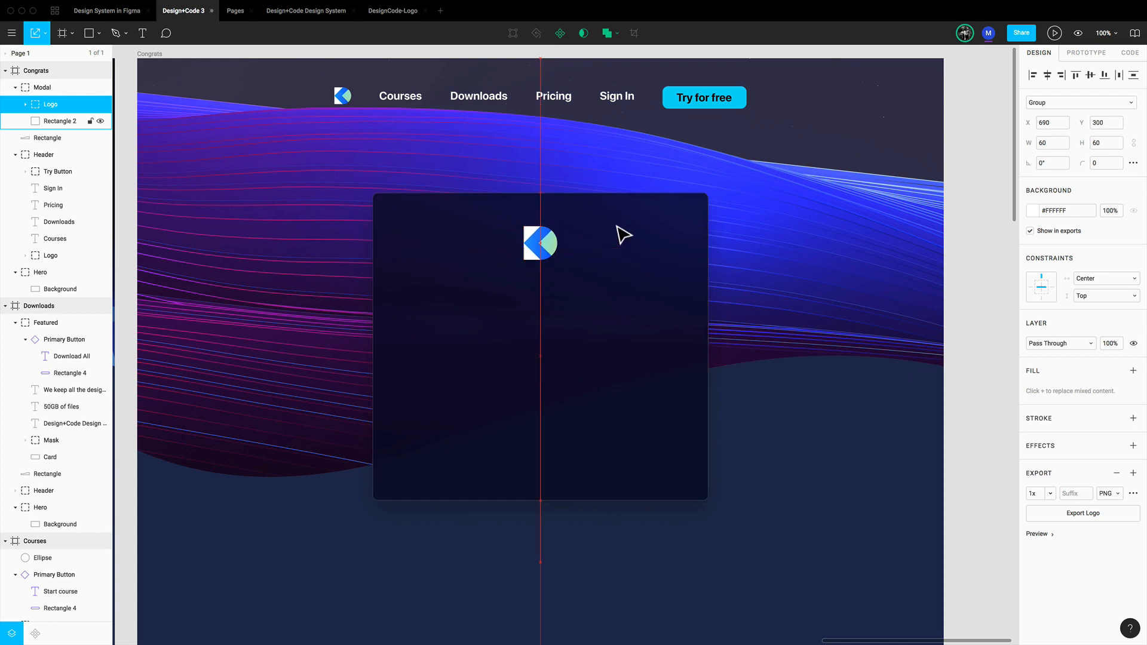
key("Escape")
Step: Add a text layer reading "Congrats" on the card, just below the logo
left_click(530, 321)
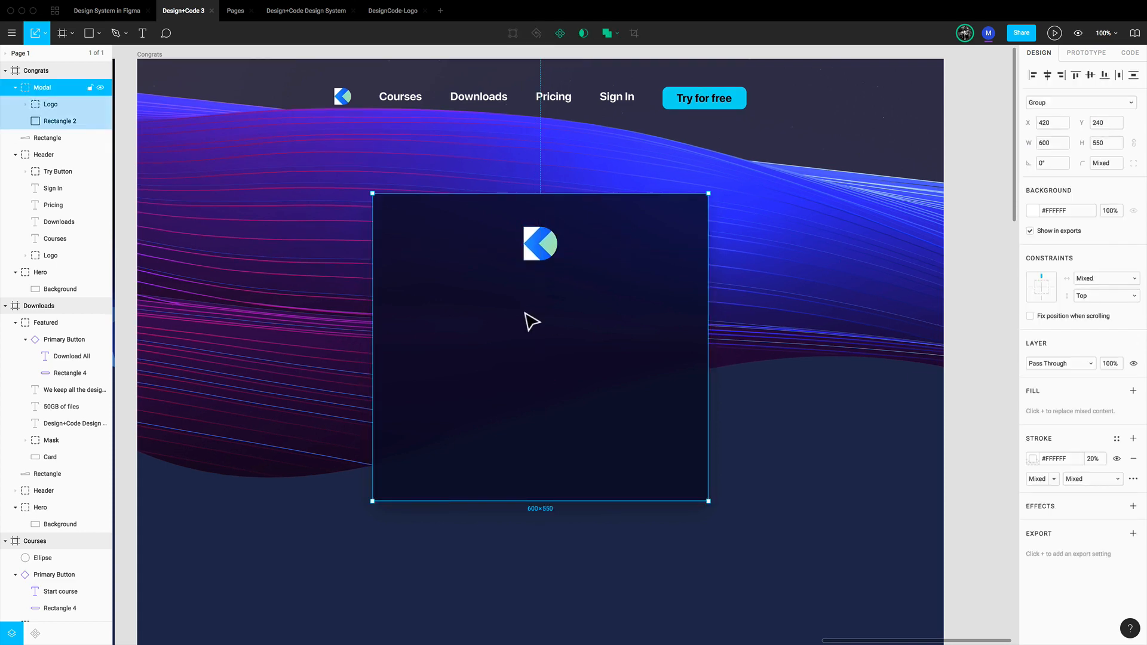
key("t")
left_click(526, 298)
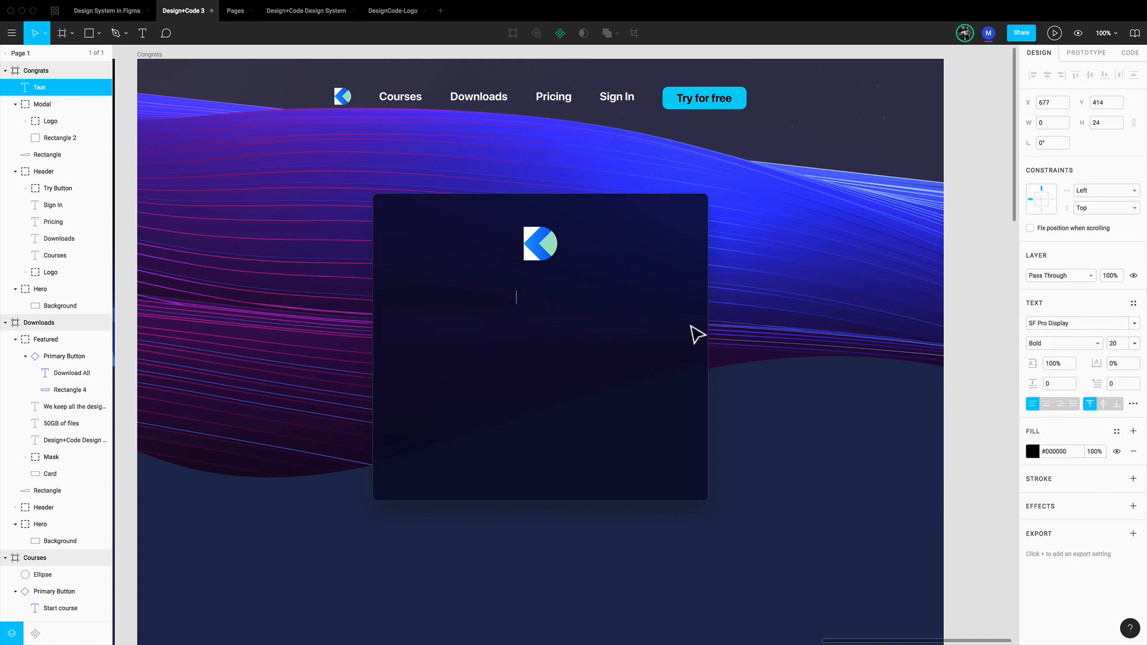
type("Congrats")
key("Escape")
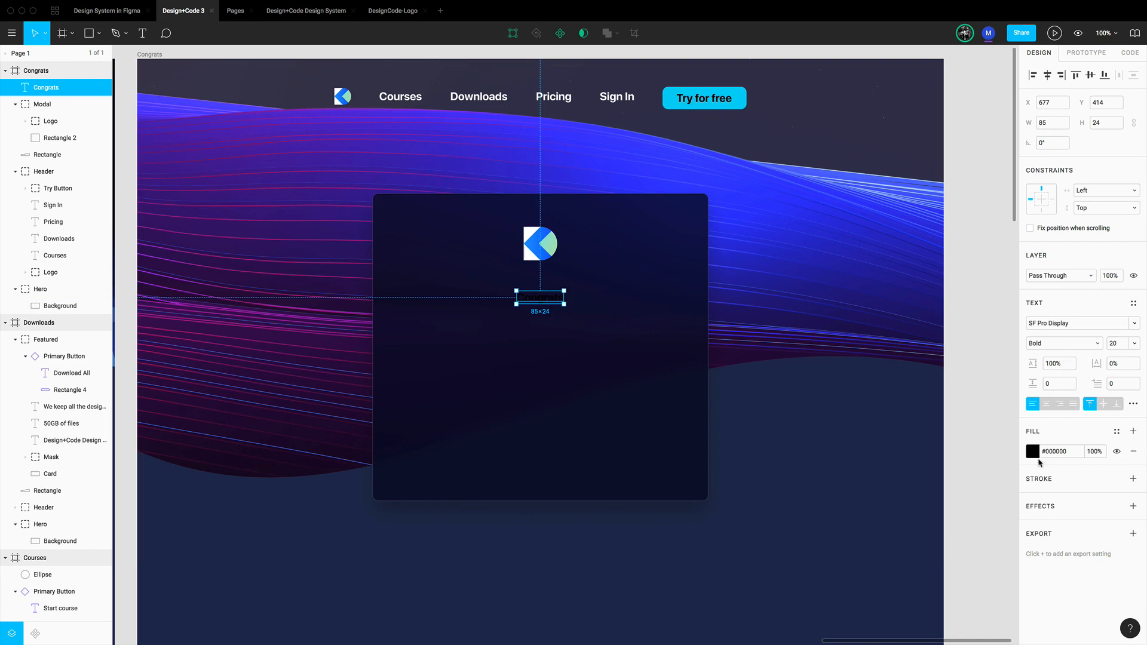
Step: Apply the Violet Pink fill style and the Heading 2 (60) text style to the Congrats text
left_click(1116, 431)
left_click(1126, 494)
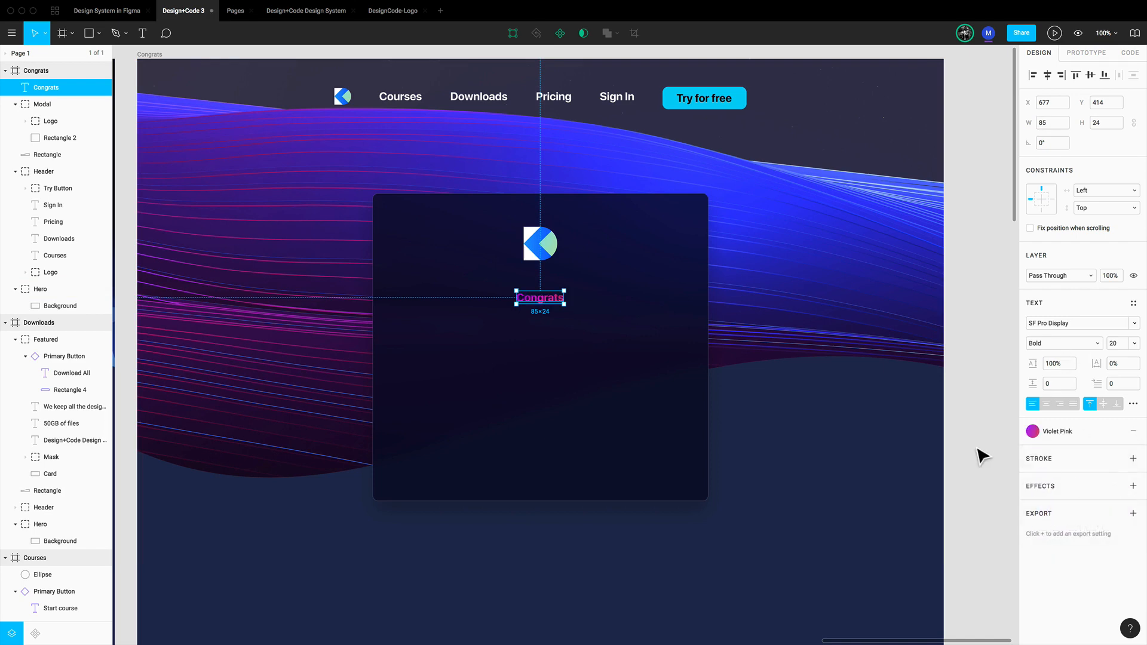
left_click(981, 456)
left_click(546, 306)
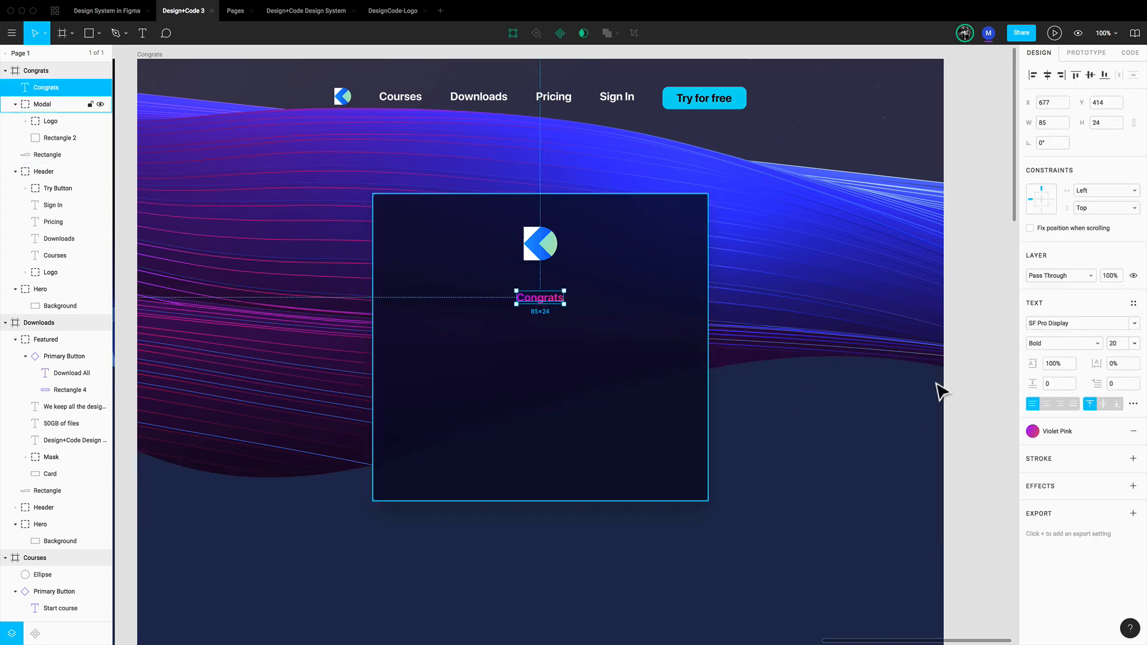
left_click(1133, 305)
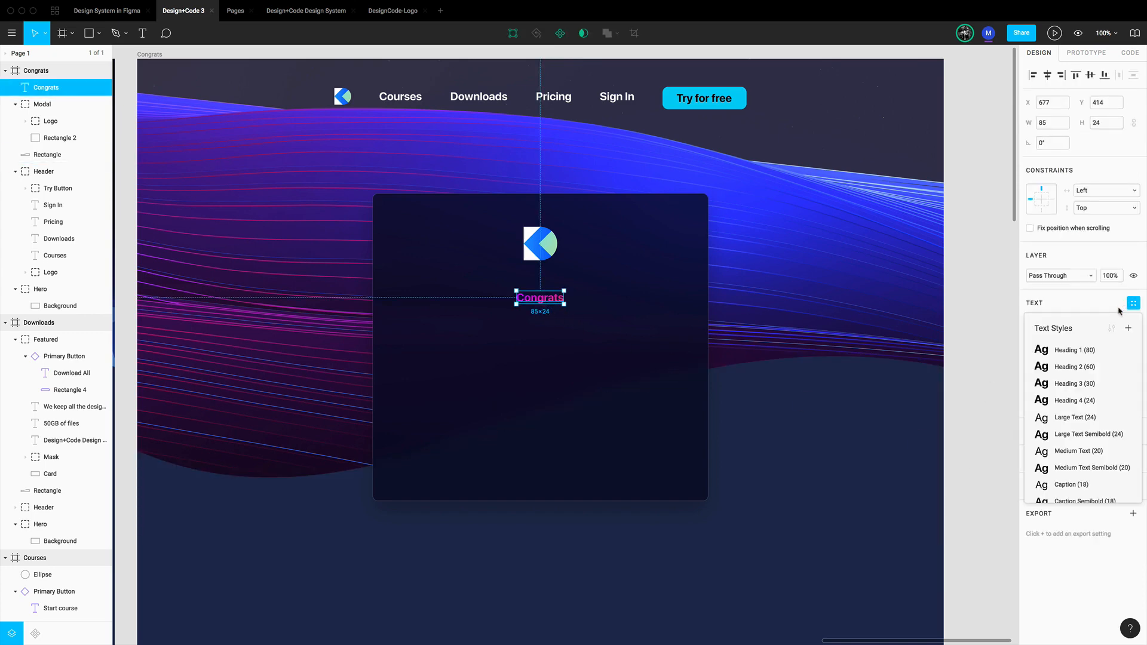
left_click(1055, 370)
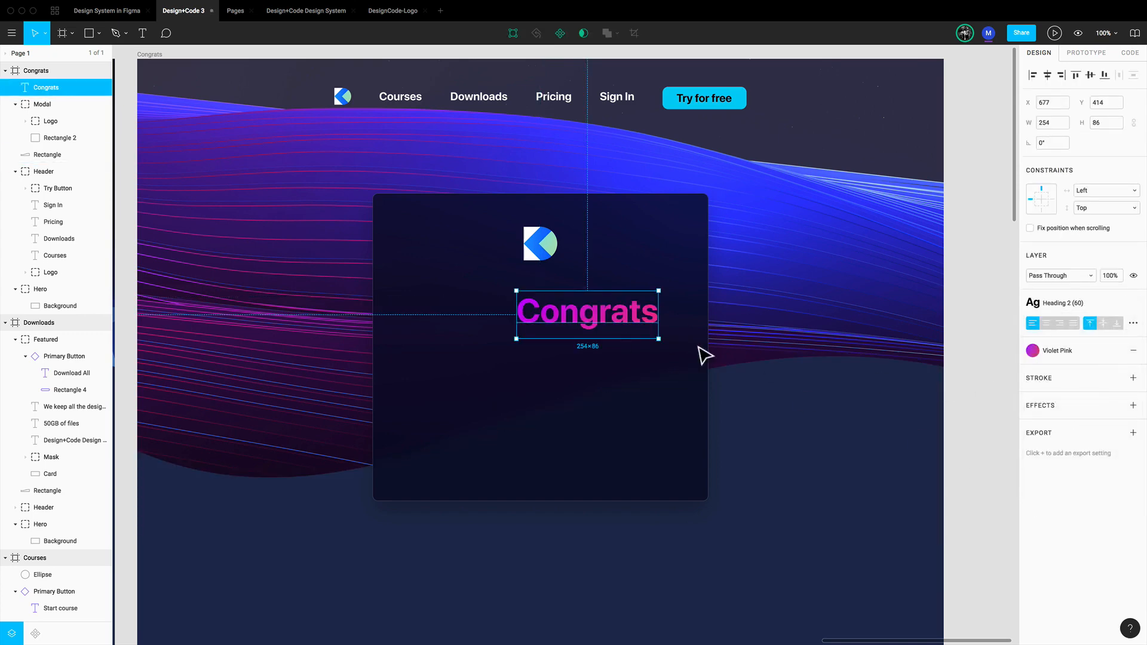
Step: Change the heading text to "Congrats!" and center it horizontally below the logo, at about Y 407
double_click(639, 325)
left_click(647, 313)
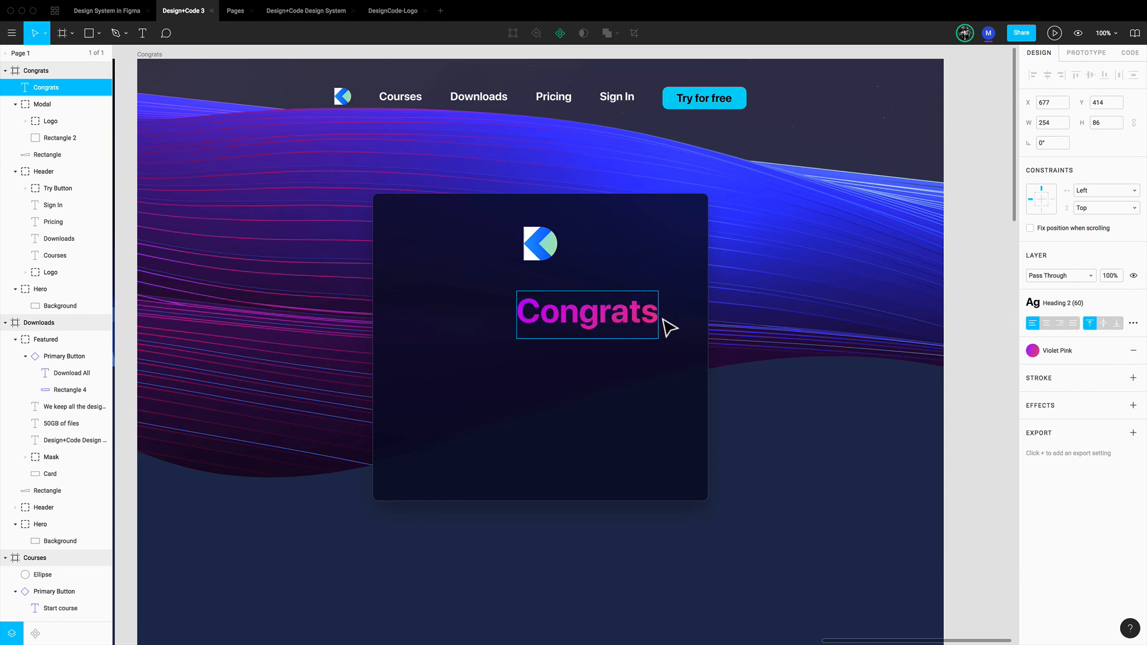
key("Escape")
left_click_drag(635, 328, 588, 325)
scroll(589, 326, "down", 1)
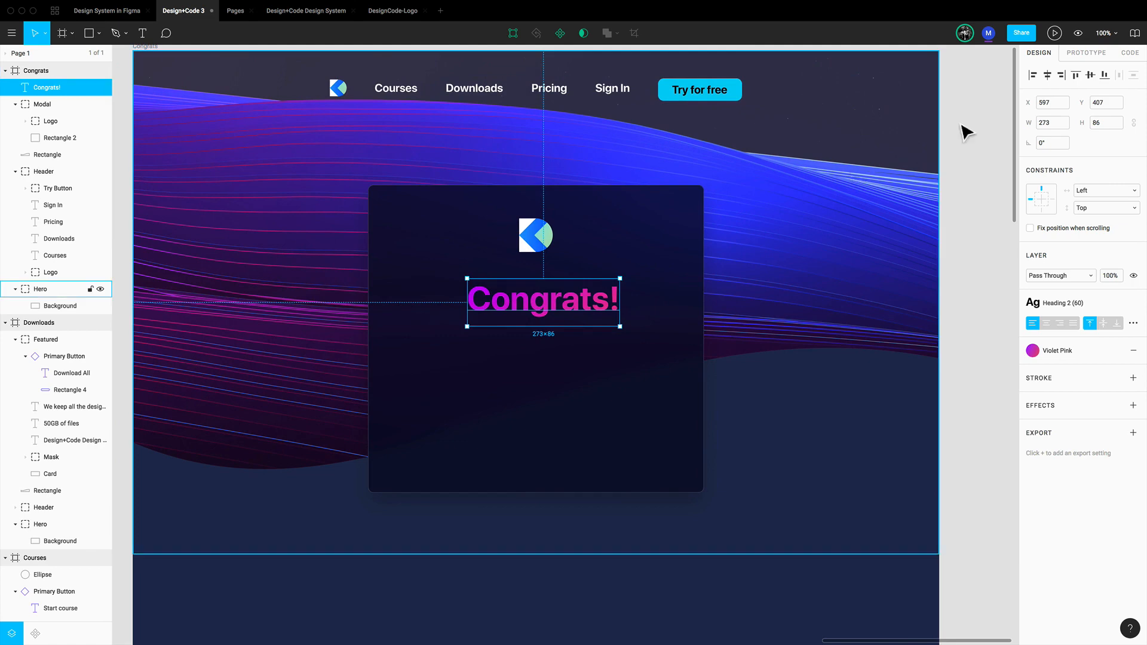
left_click(1043, 76)
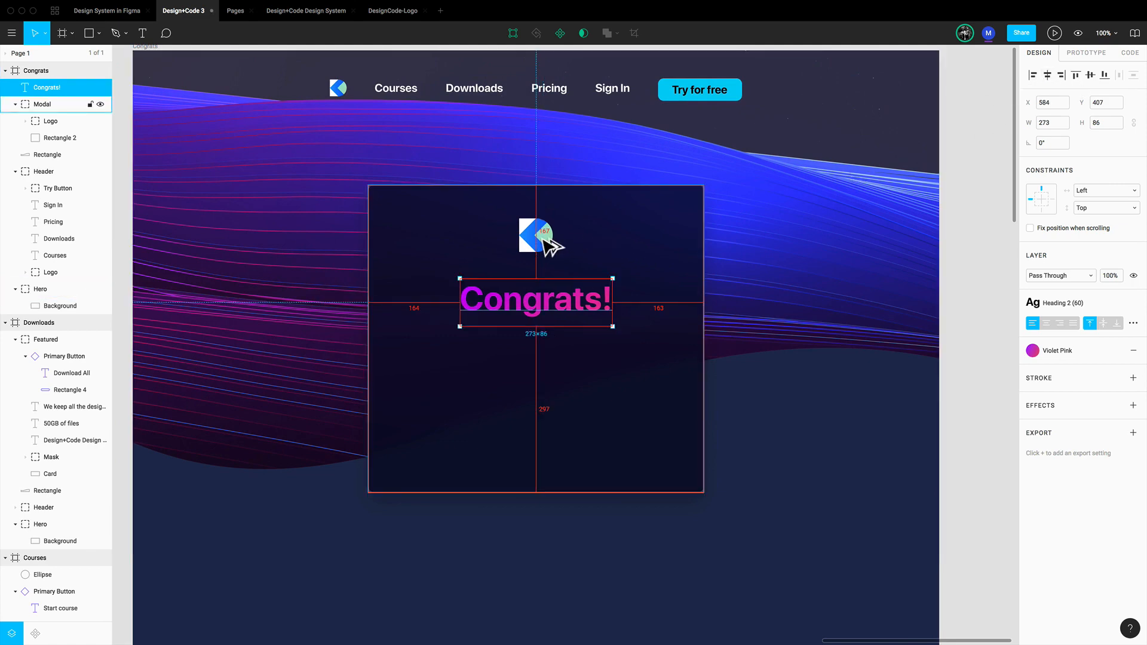
Step: Move the Congrats! text layer into the Modal group and measure its distance from the logo
scroll(181, 182, "down", 1)
left_click_drag(57, 87, 59, 105)
key("alt")
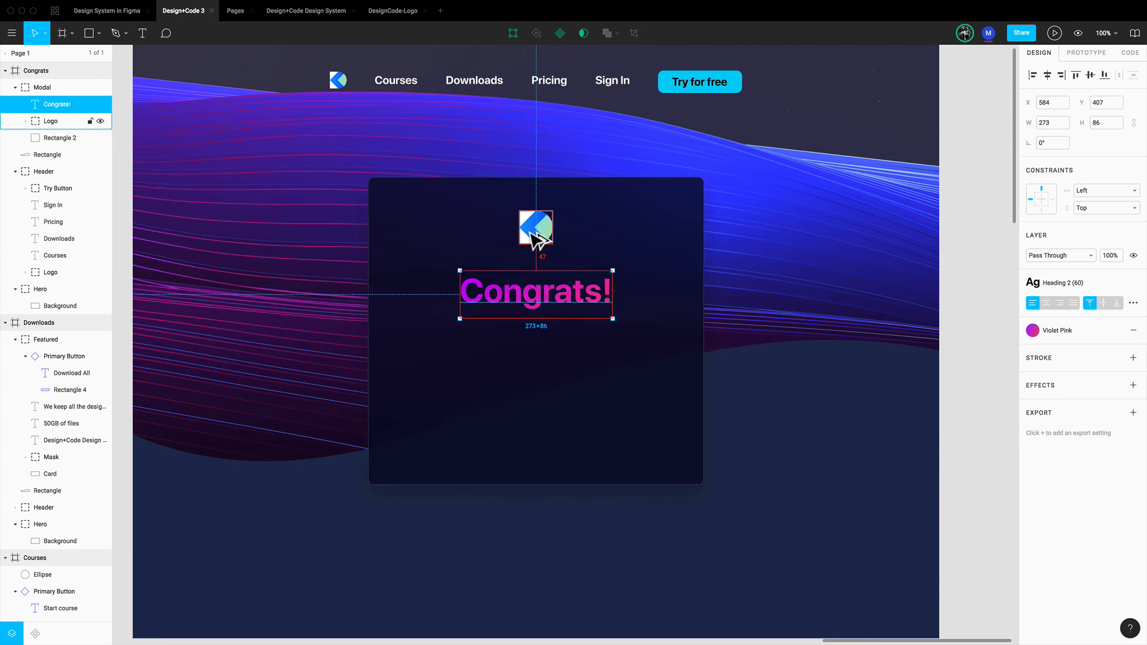
Step: Move the Congrats! heading up toward the logo, to Y 390
key("shift+Up")
key("Up")
key("Up")
key("Up")
key("Up")
key("Up")
key("Up")
key("Up")
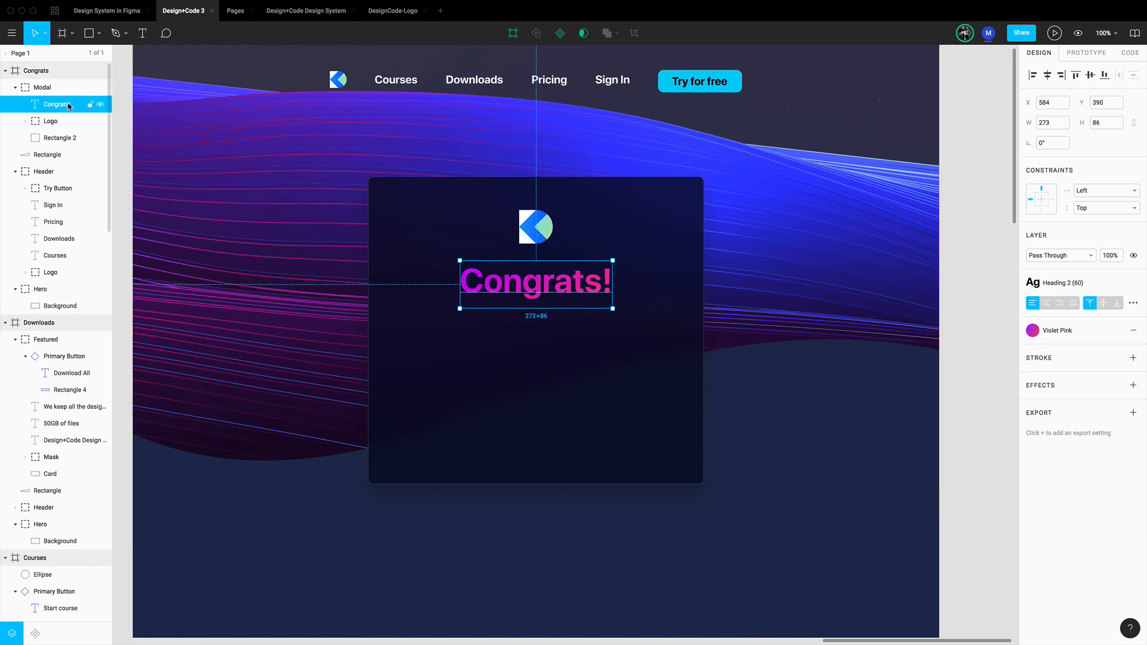
Step: Move the Congrats! text layer out of the Modal group, check its spacing, and put it back into the group
left_click_drag(66, 106, 62, 80)
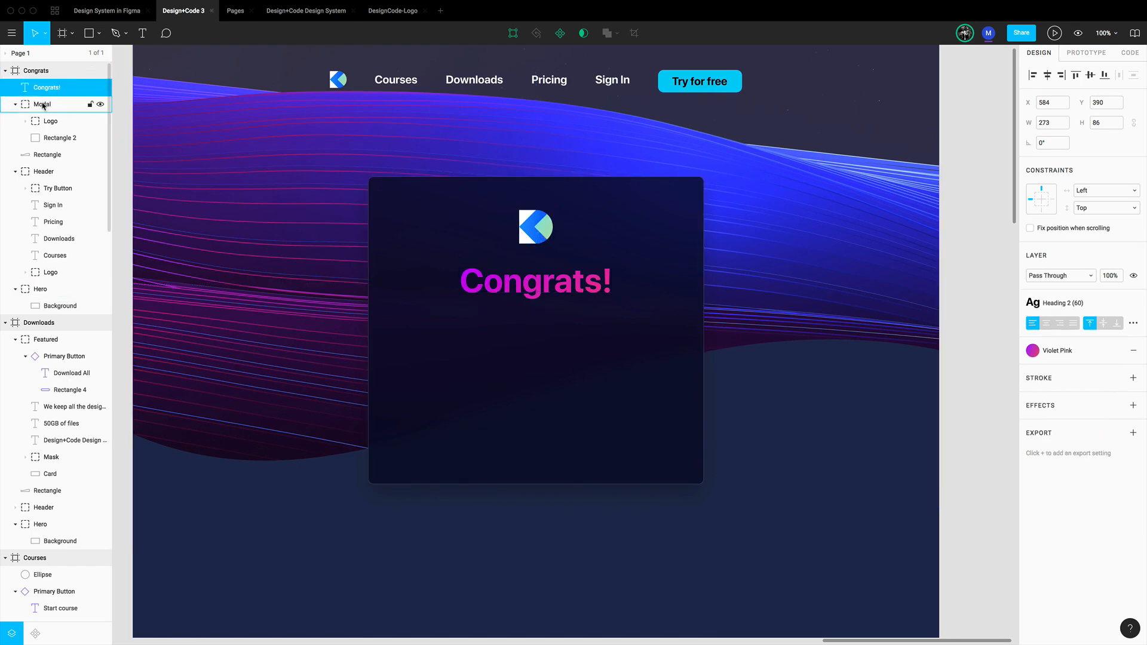
key("alt")
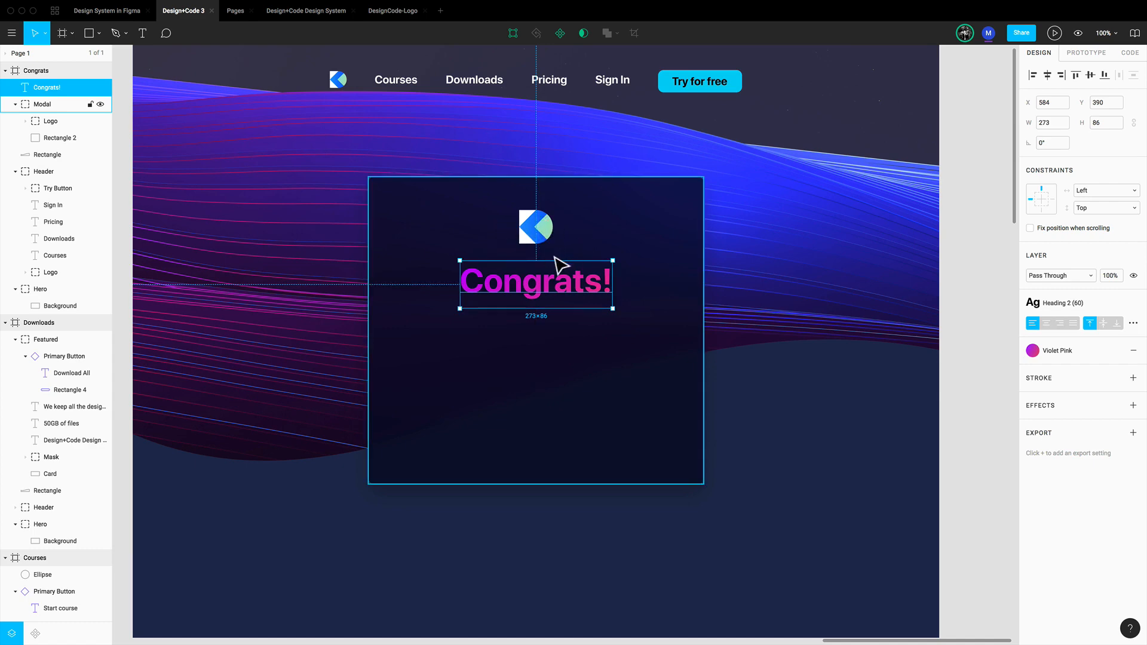
left_click_drag(47, 90, 53, 116)
key("alt")
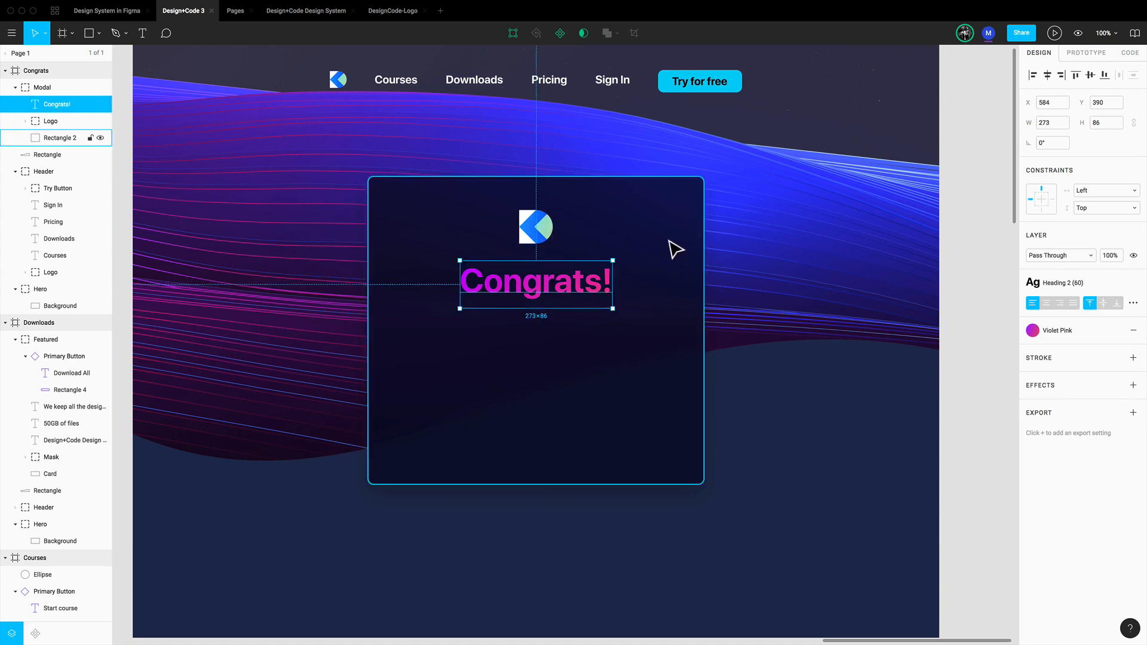
Step: Duplicate the Congrats! heading just below the original at about Y 489 and give the copy the Heading 3 (30) text style
left_click_drag(551, 296, 556, 351)
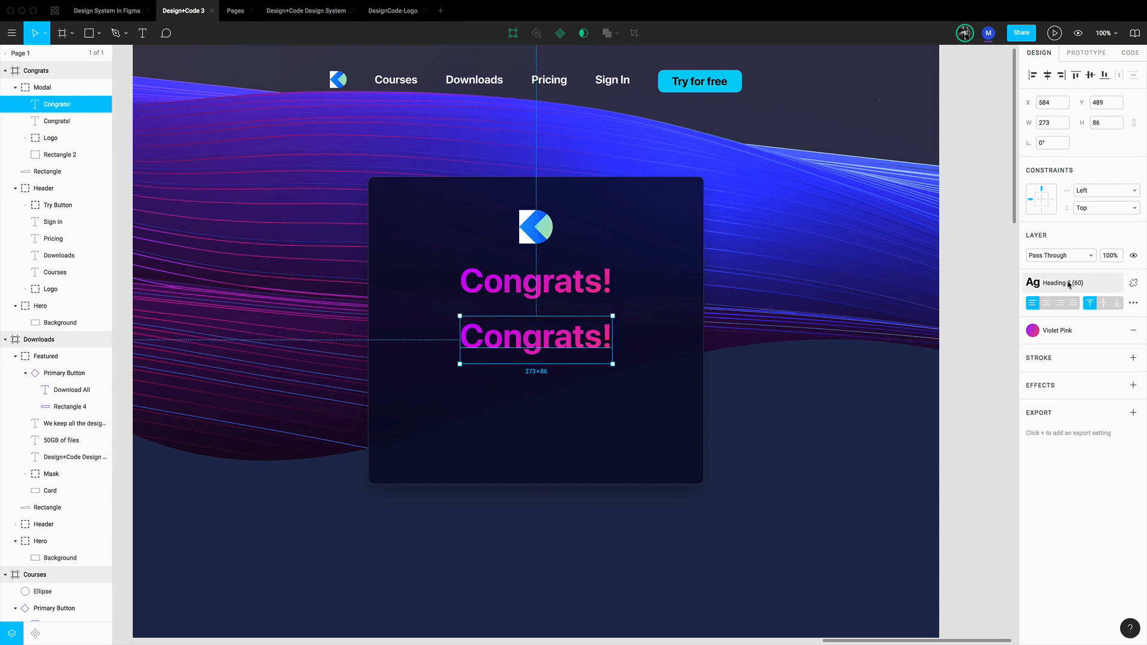
left_click(1067, 283)
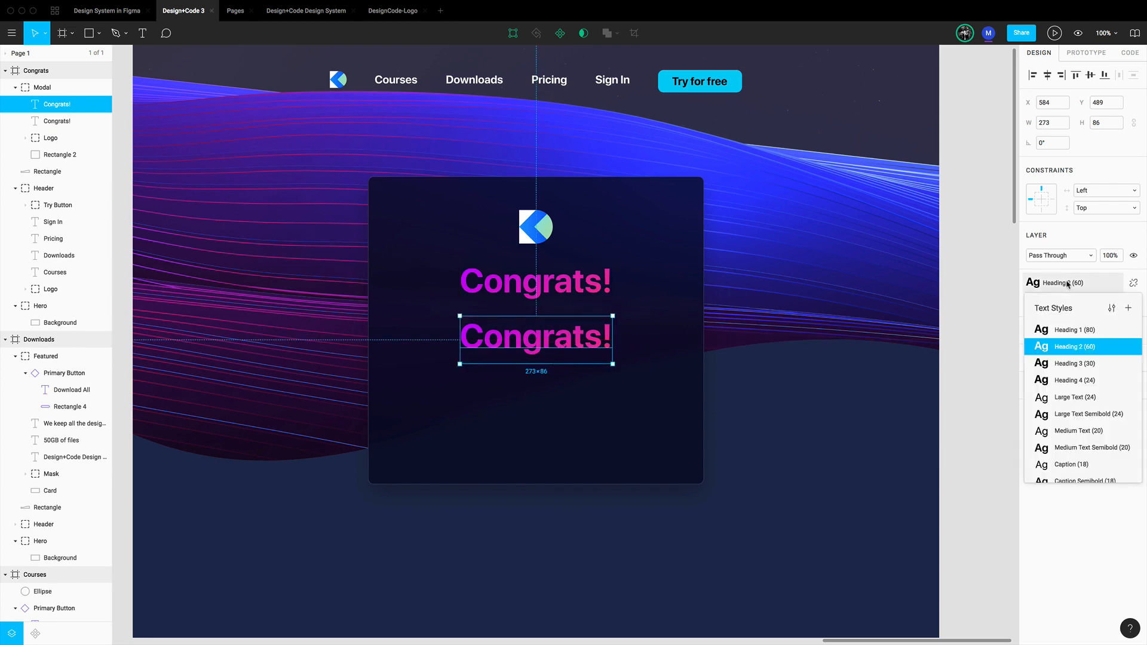
left_click(1071, 382)
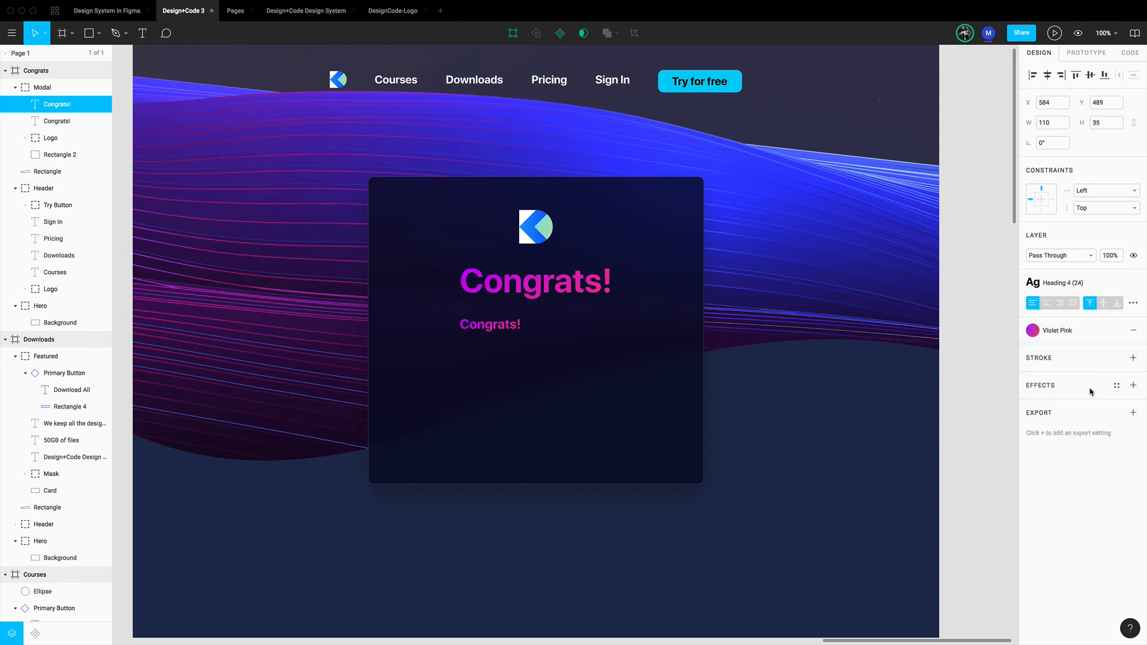
left_click(1058, 283)
left_click(1069, 363)
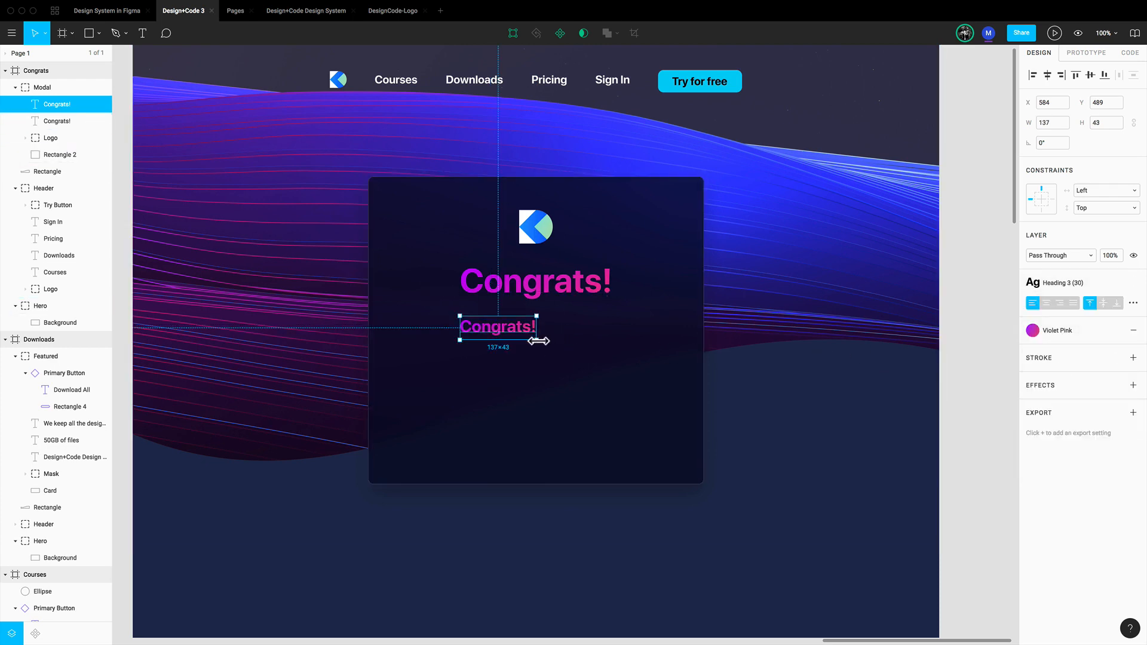
Step: Widen the copied text box to about 327 and replace its text with "We just sent you an email to access the content and start learning!"
left_click_drag(550, 333, 644, 333)
key("Return")
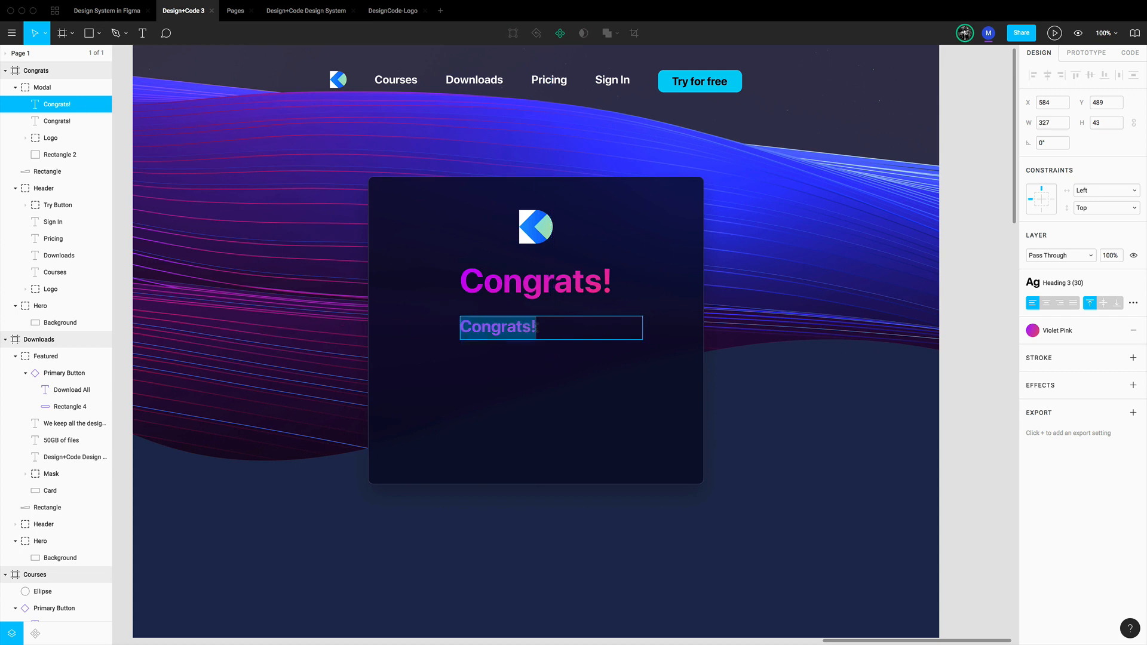
type("We just sent you an email to access the content and start learning!")
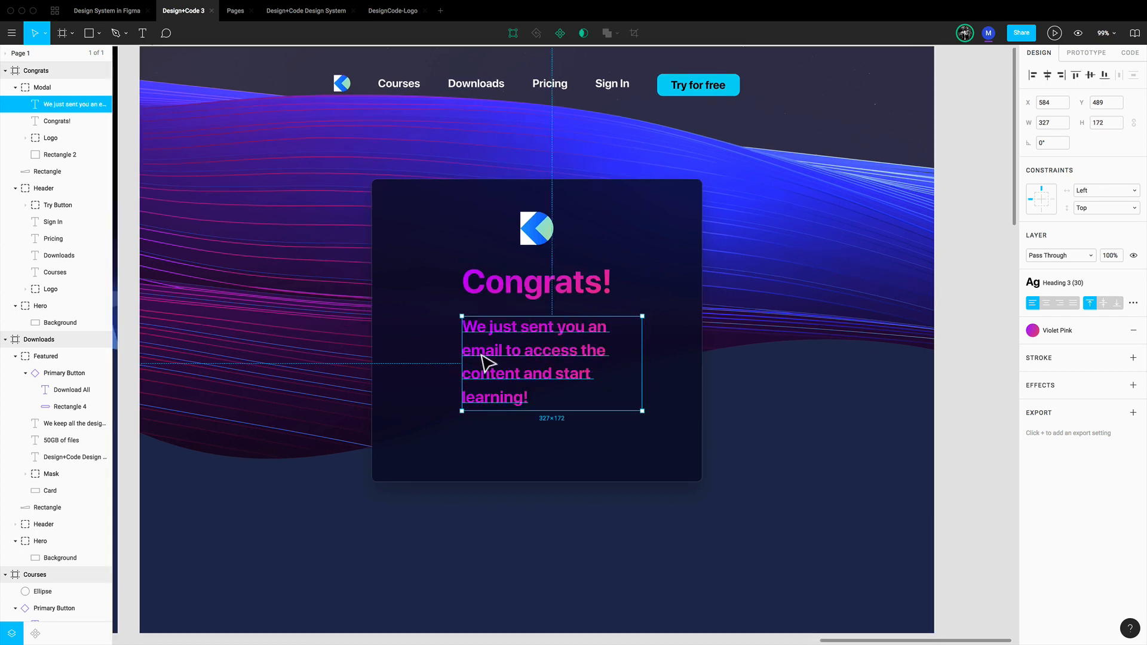
Step: Apply the Light Blue fill style to the email message text and set its width to 400
left_click(1075, 332)
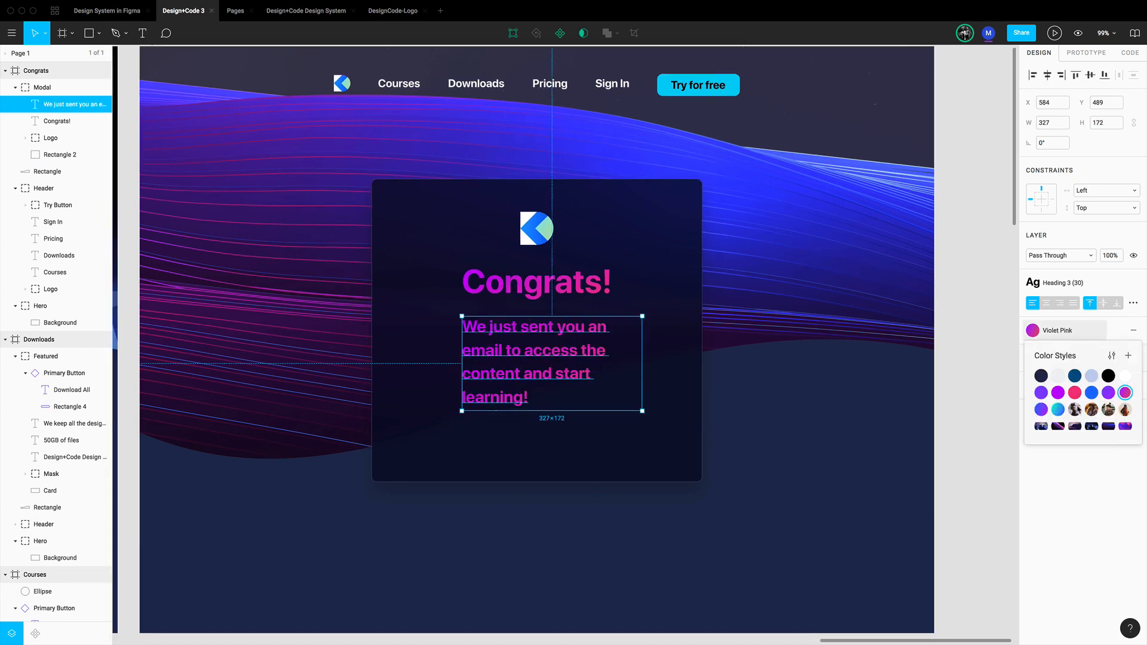
left_click(1091, 376)
key("Escape")
key("alt+2")
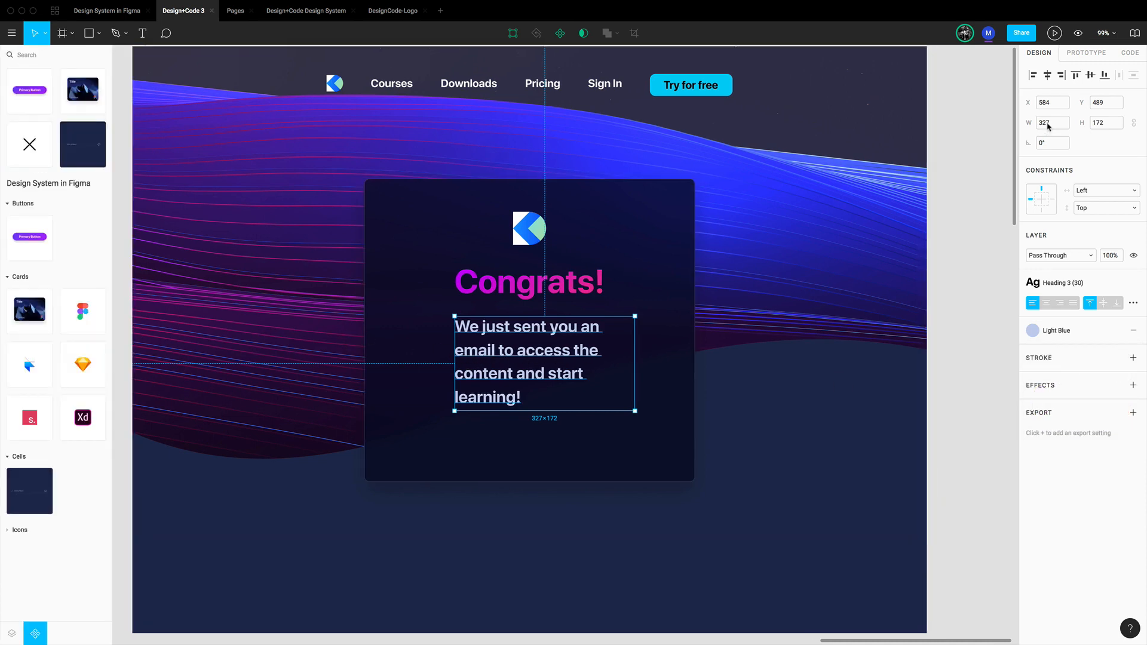
key("Return")
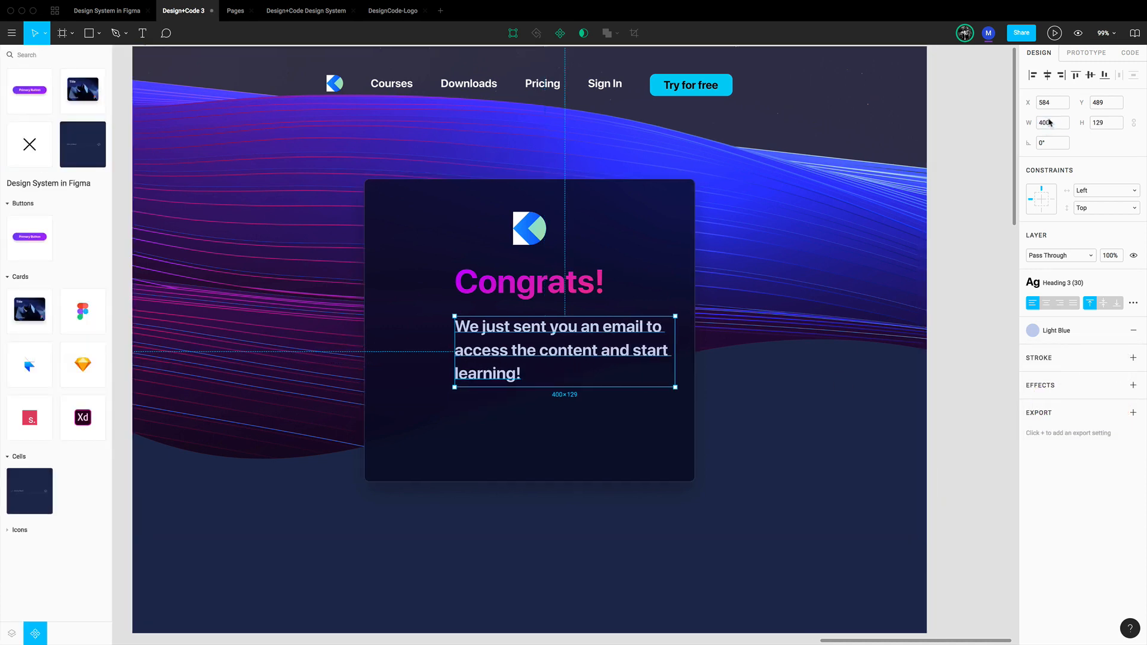
Step: Center-align the message text, center its box horizontally on the card, and move it up to Y 476
left_click(1046, 303)
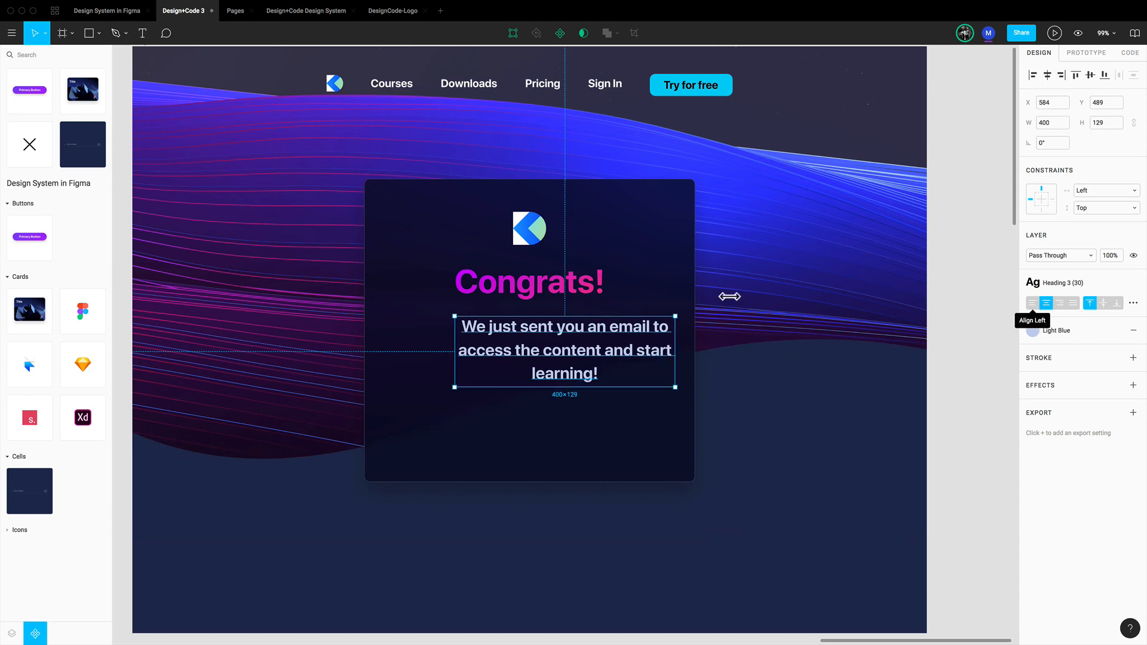
left_click(1047, 74)
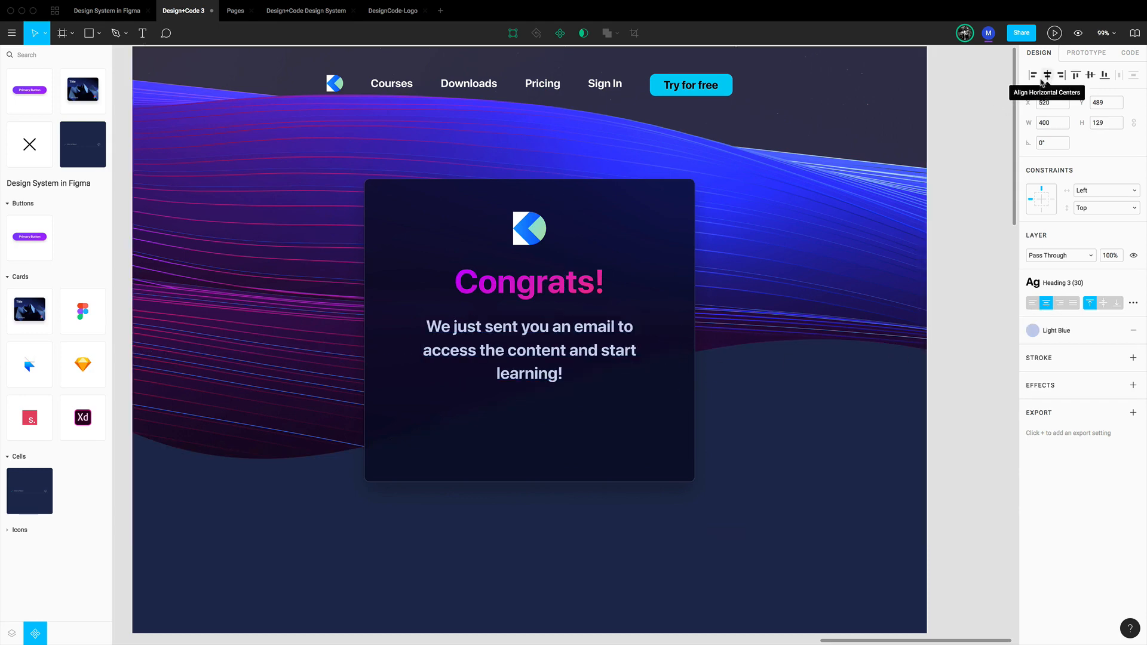
key("shift+Up")
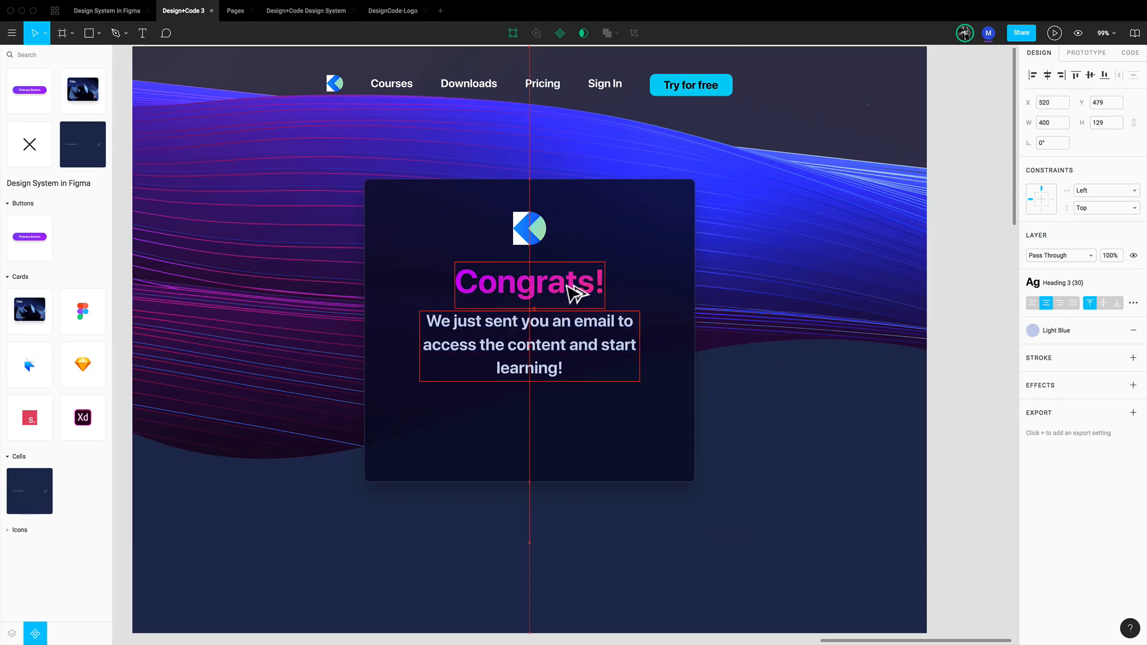
key("Up")
key("Up")
key("Up")
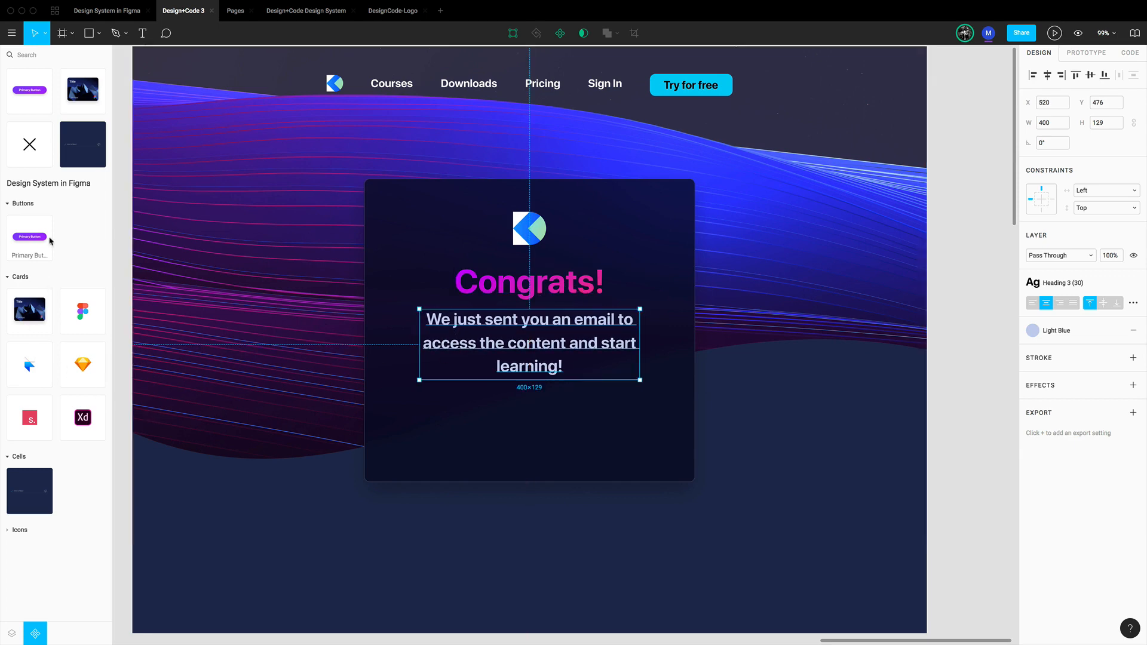
Step: Place a Primary Button component on the card below the message, at about Y 635, and change its label to "Tweet"
left_click_drag(50, 241, 568, 425)
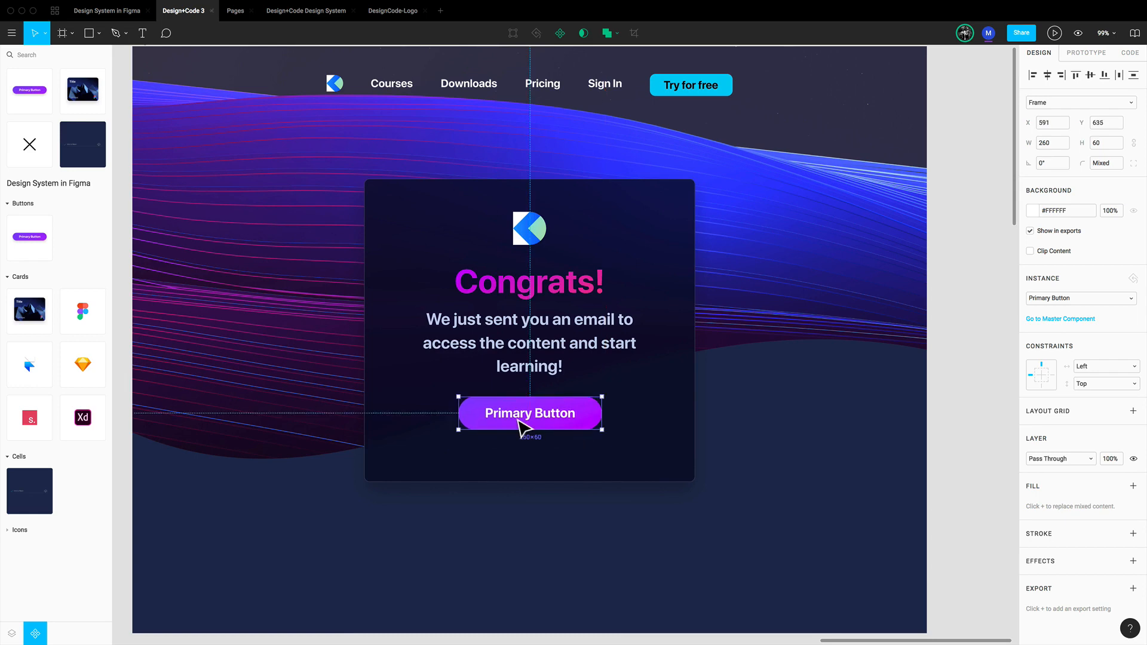
double_click(526, 418)
double_click(529, 421)
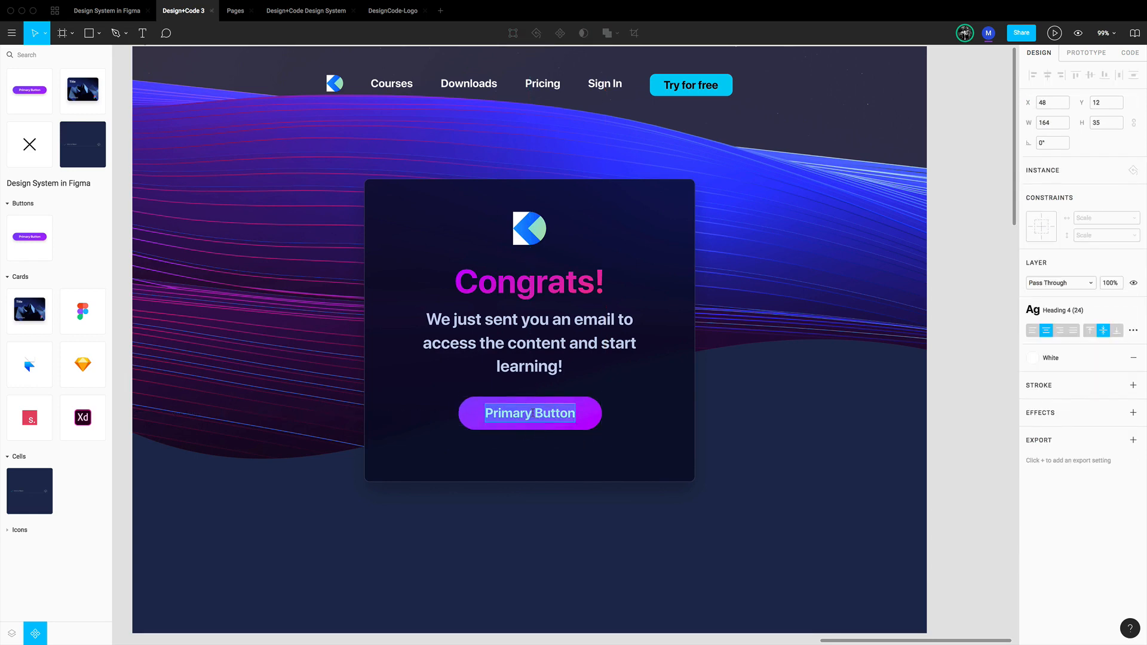
type("Tweet")
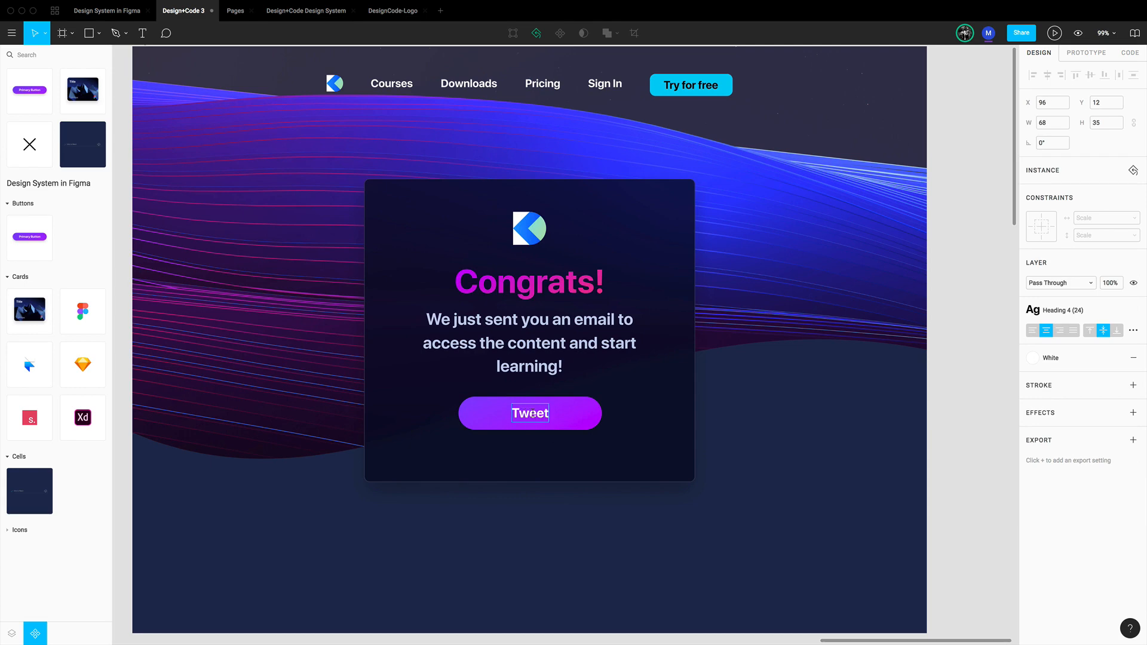
key("Escape")
scroll(550, 409, "up", 1)
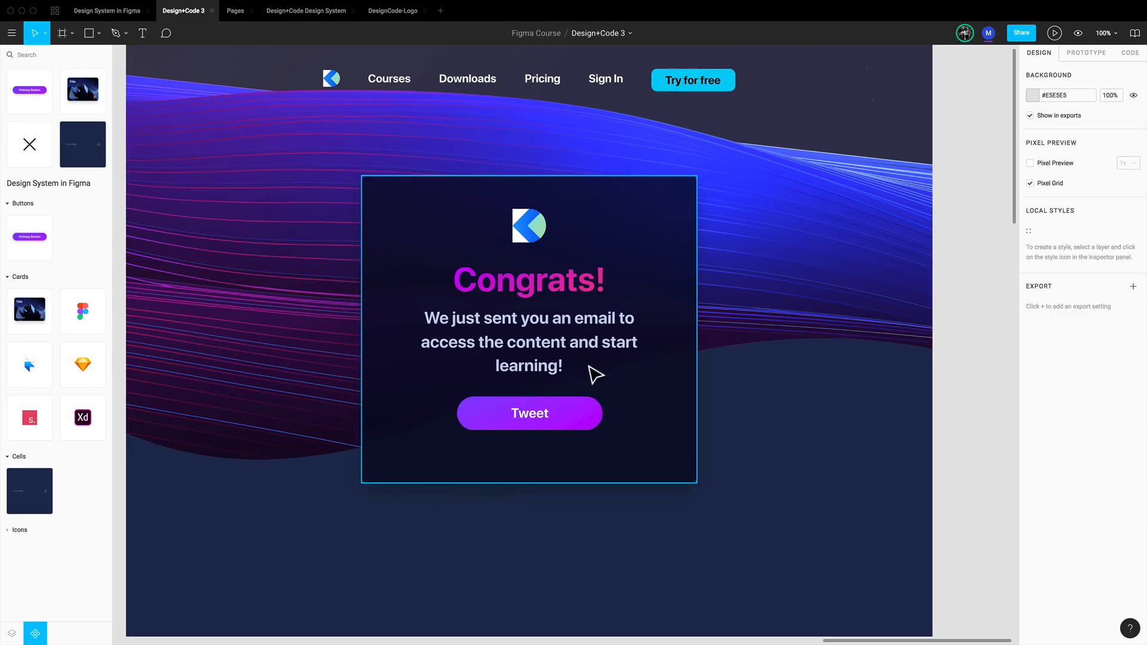
Step: Draw a Blue Marine circle beside the card's upper-left corner and place smaller copies, about 75 and 39 wide, around the card
key("o")
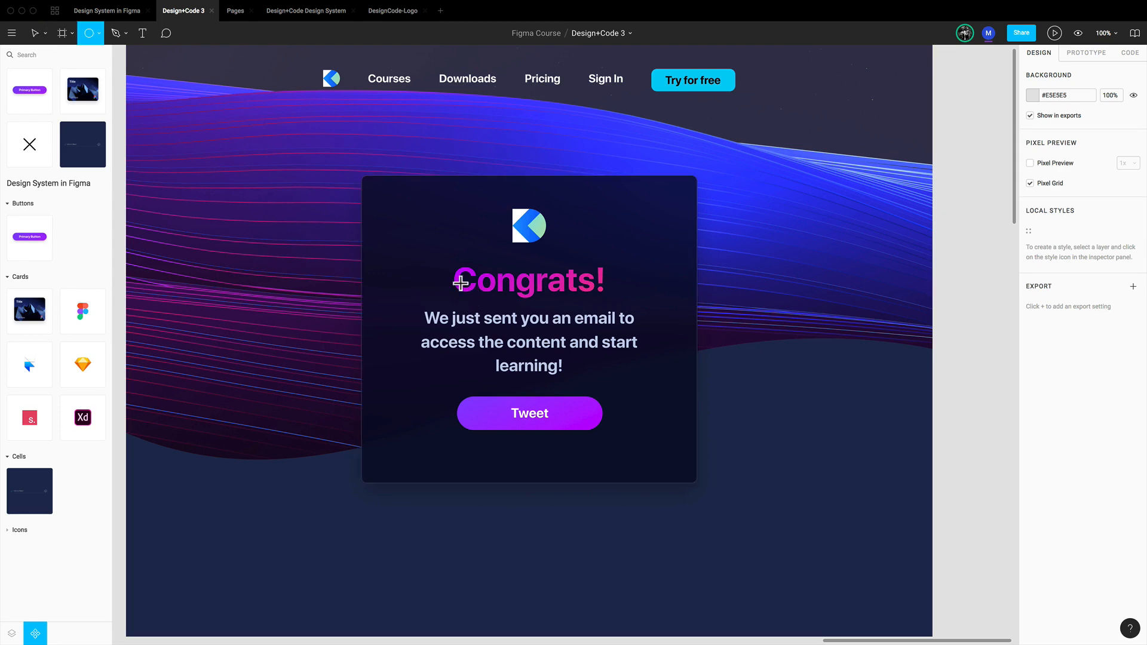
mouse_move(279, 145)
left_mouse_down()
mouse_move(351, 225)
mouse_move(340, 206)
left_mouse_up()
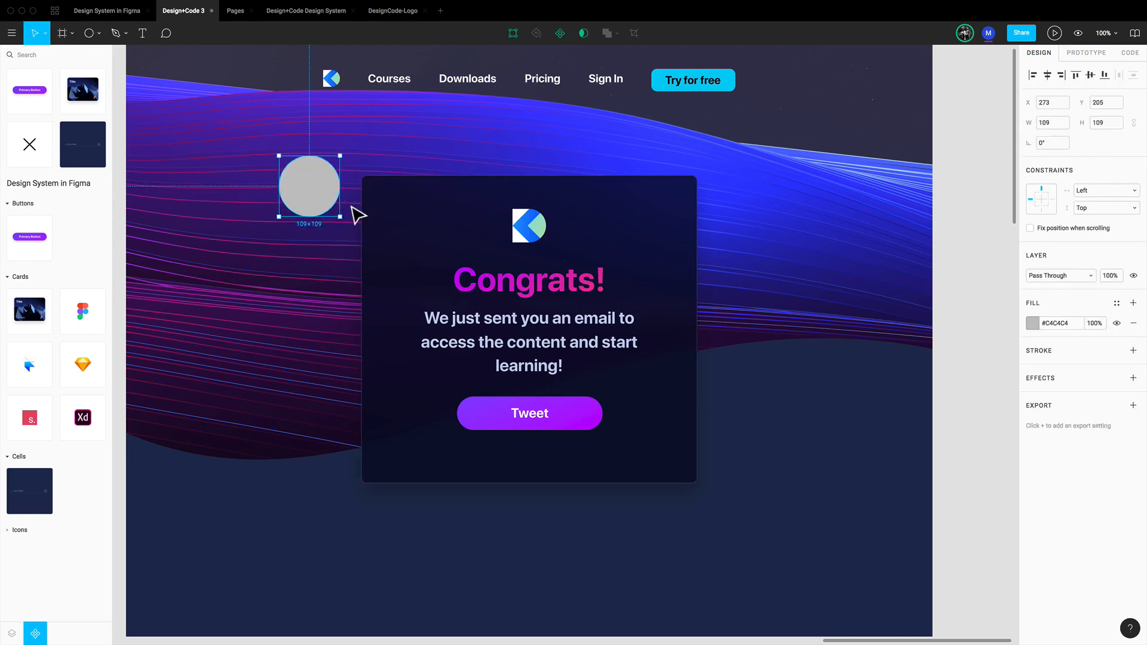
left_click(1115, 304)
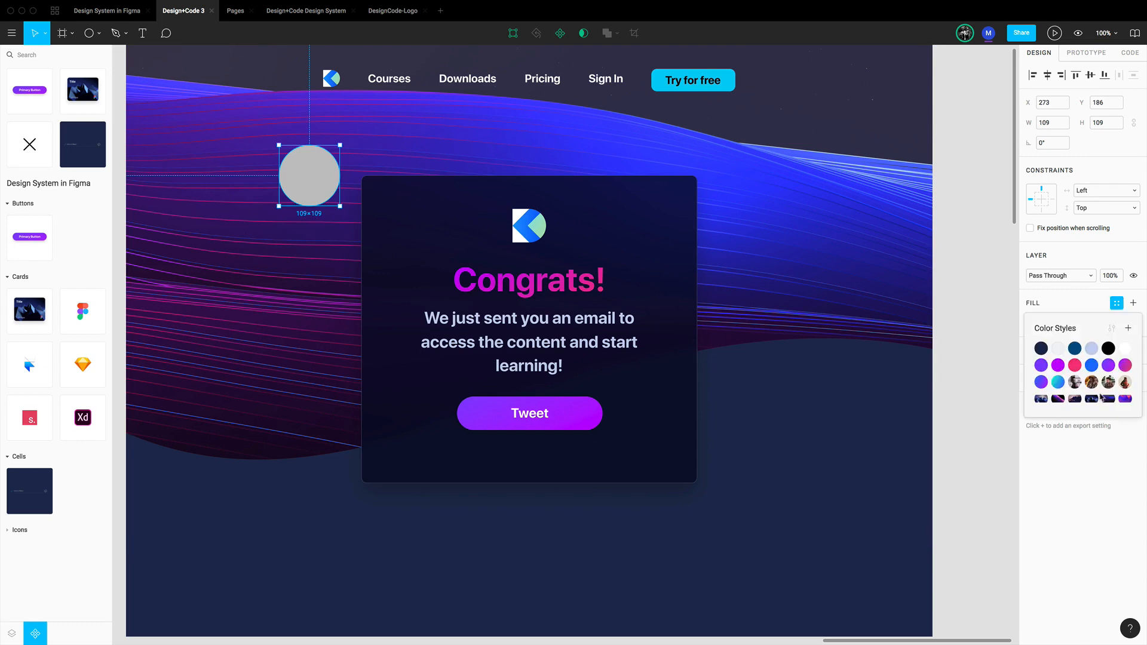
left_click(1057, 382)
left_click_drag(346, 213, 325, 464)
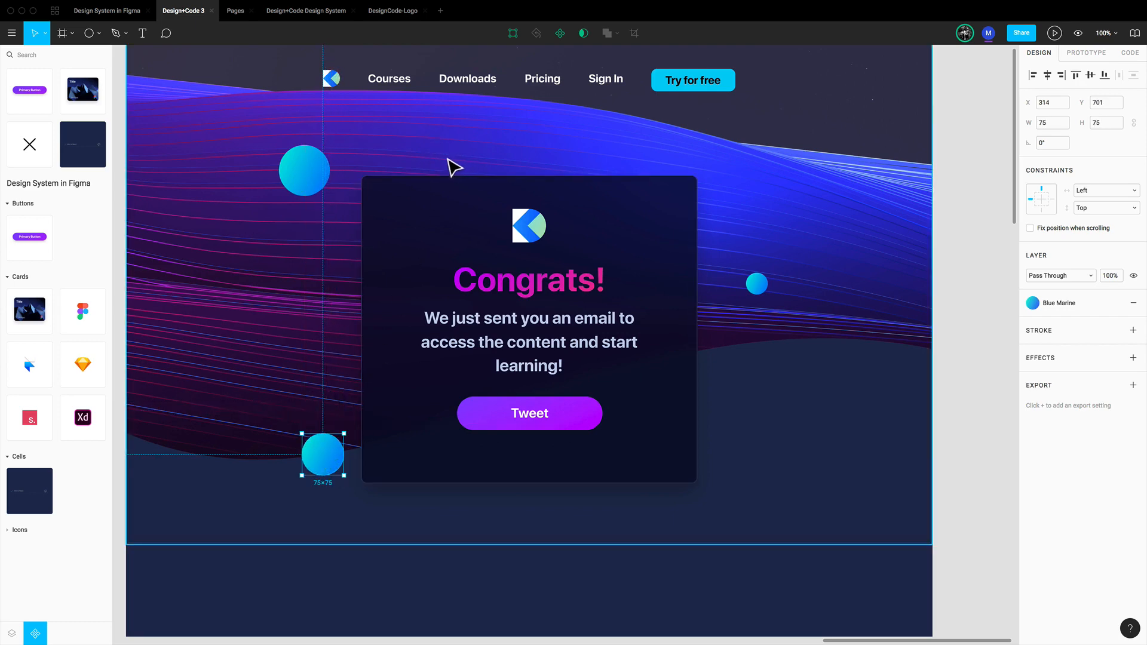
Step: Draw a closed triangle about 127 by 120 with the Pen tool at the card's upper-left corner
key("p")
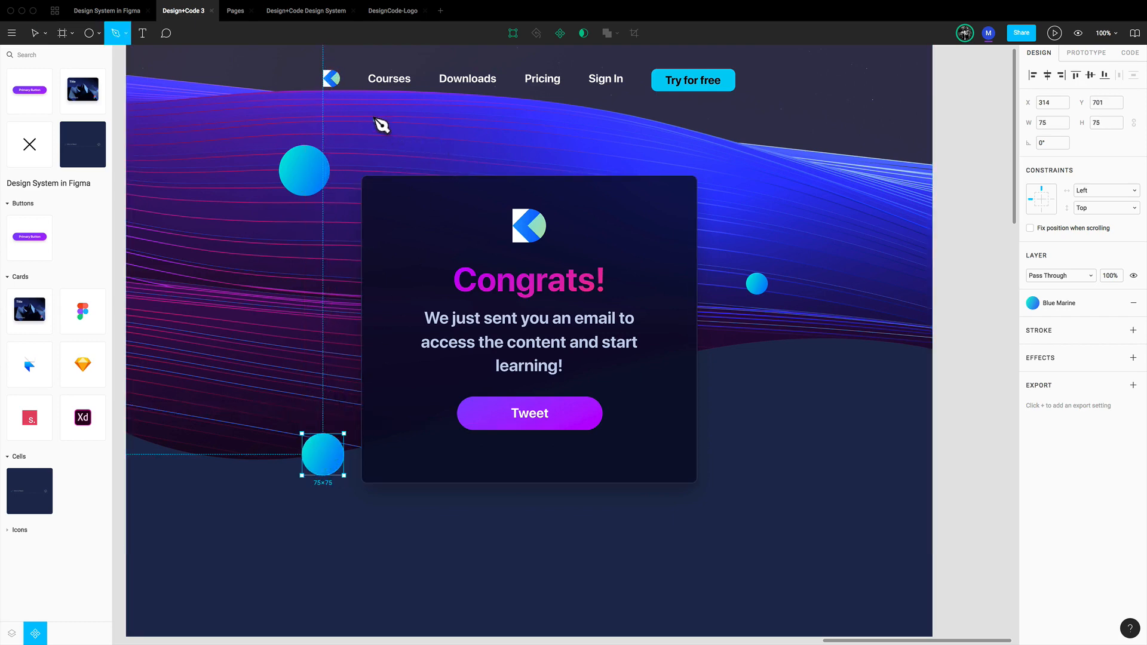
left_click(370, 112)
left_click(338, 162)
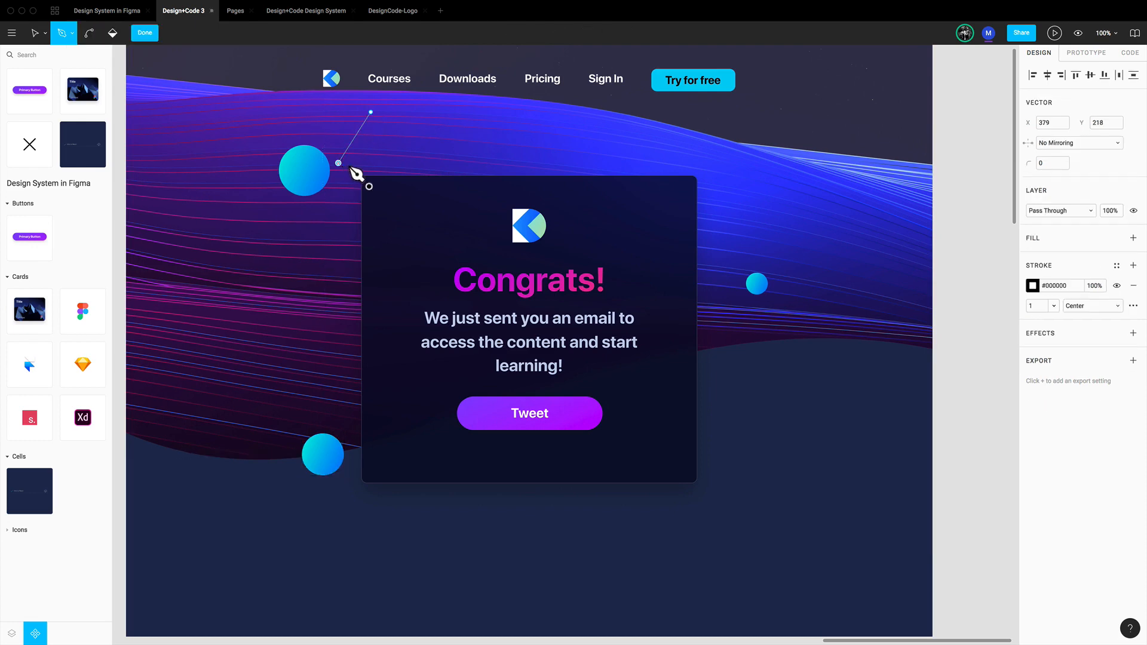
left_click(410, 179)
left_click(371, 113)
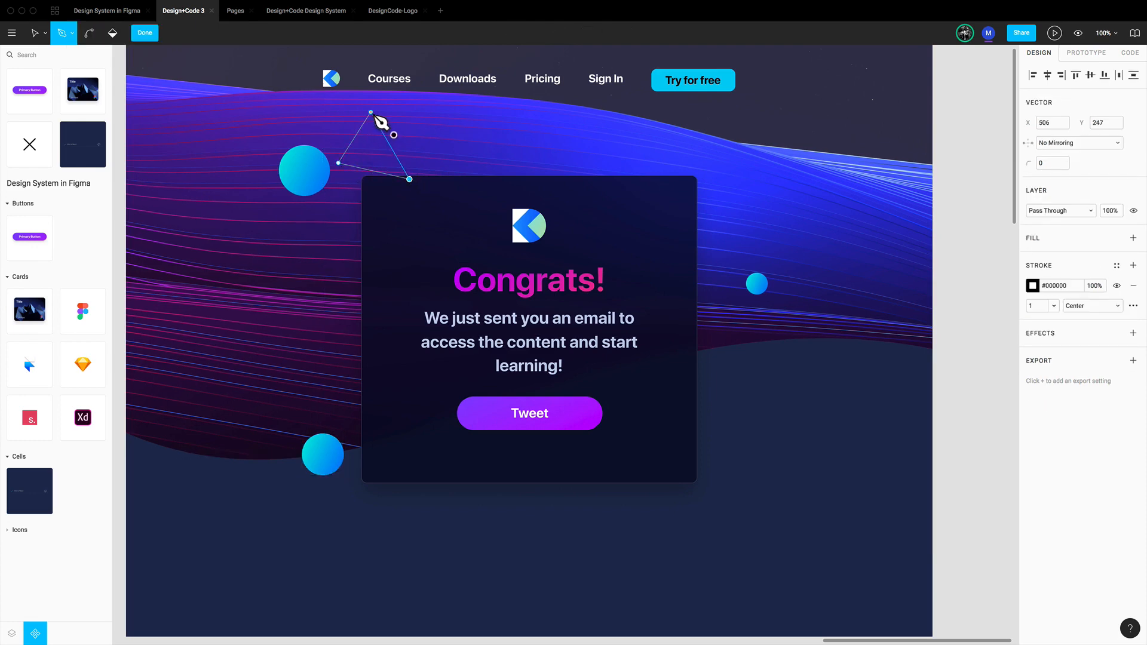
key("Escape")
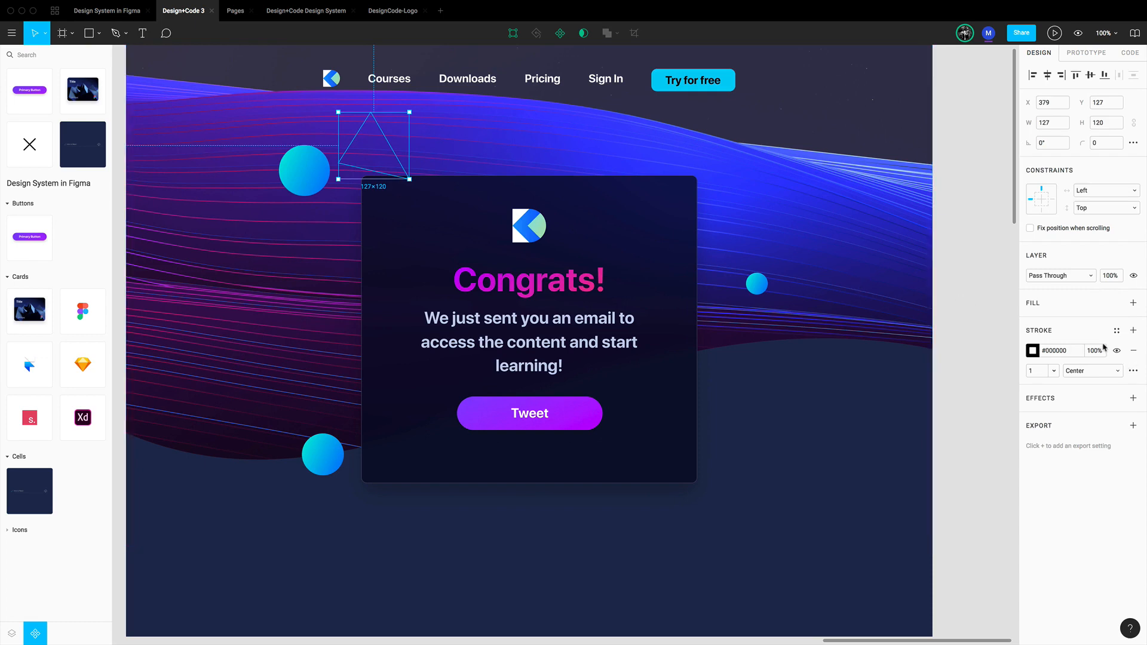
Step: Remove the triangle's stroke and apply the Violet Pink fill style to it
left_click(1134, 351)
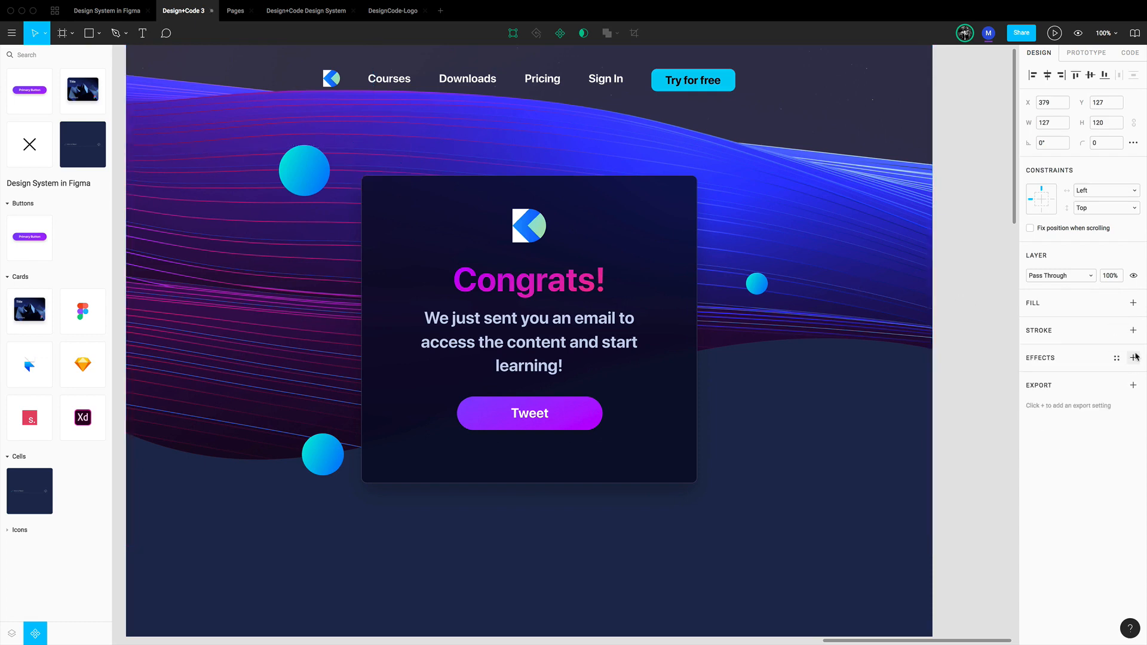
left_click(1116, 304)
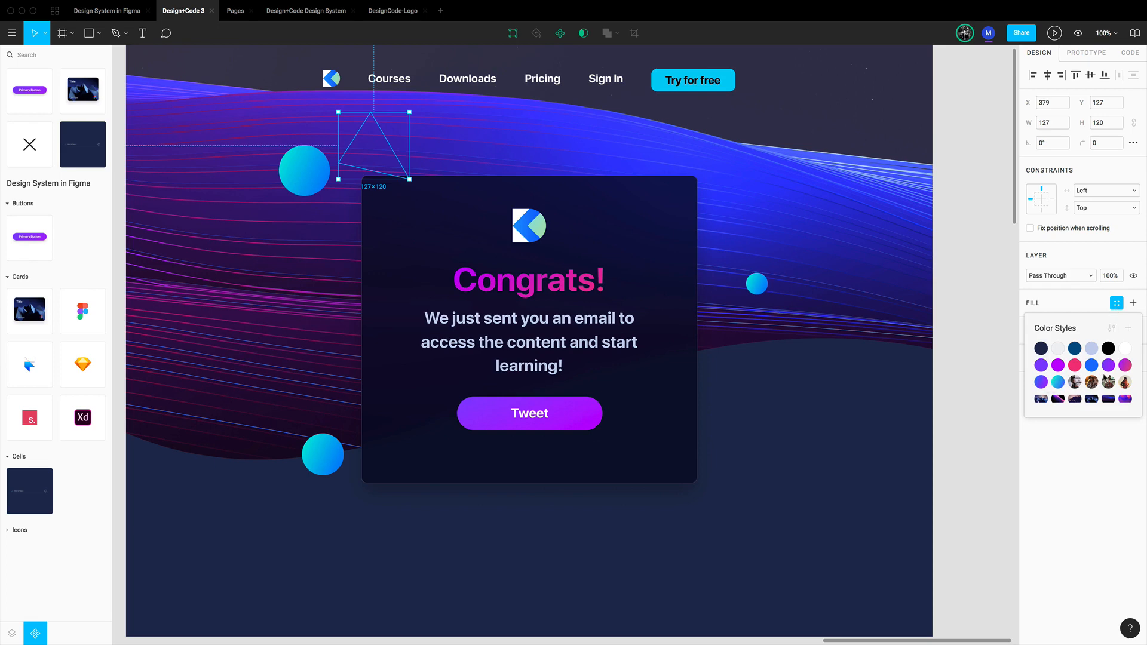
left_click(1125, 365)
left_click(975, 359)
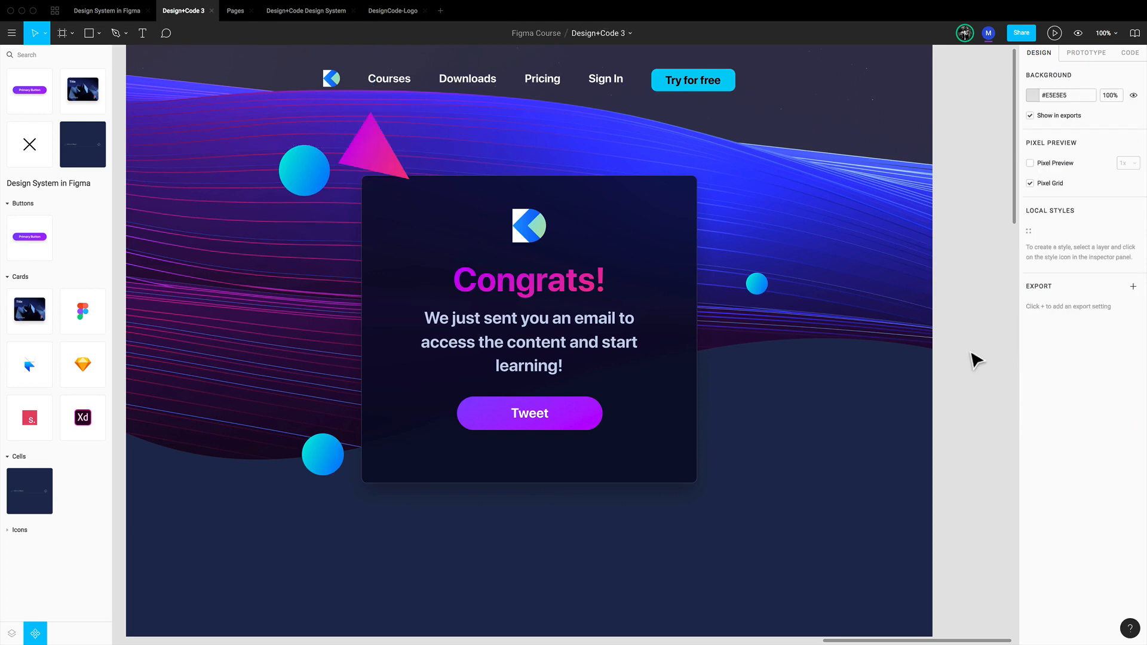
Step: Change the fill style of the small circle beside the card's right edge to Violet Pink
left_click(760, 288)
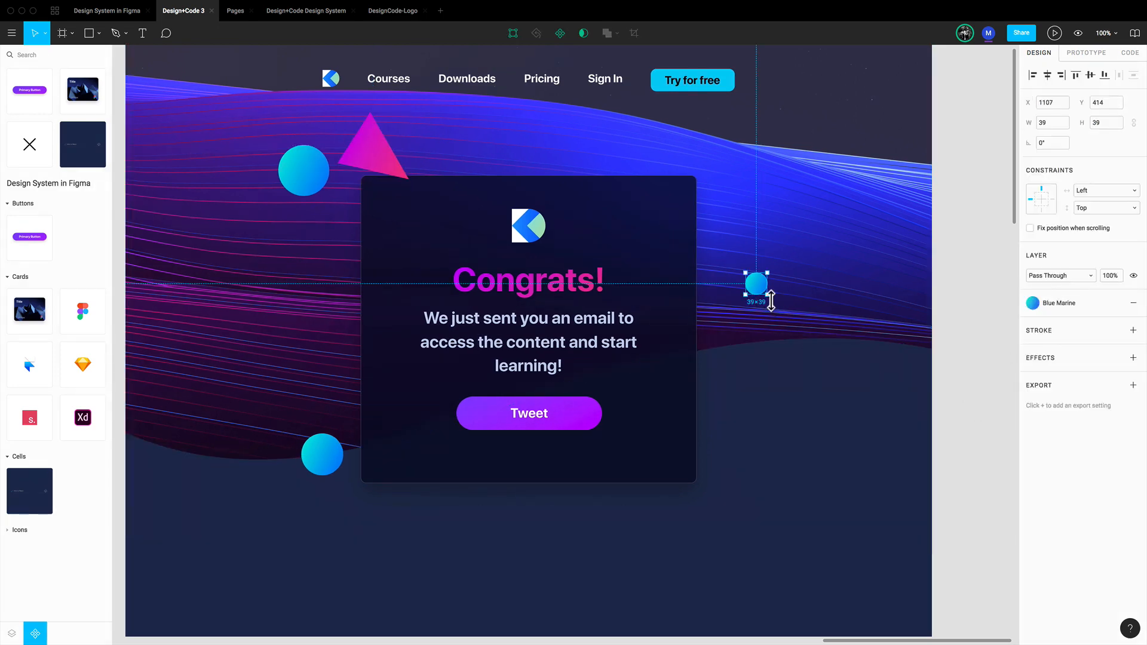
left_click(1069, 303)
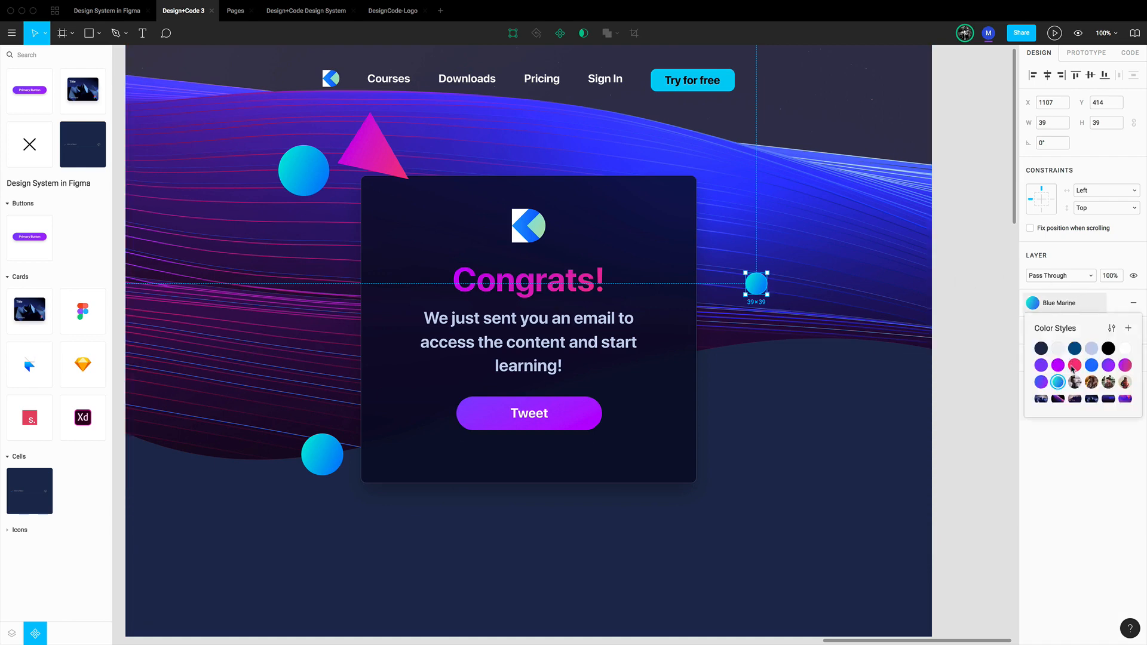
left_click(1124, 368)
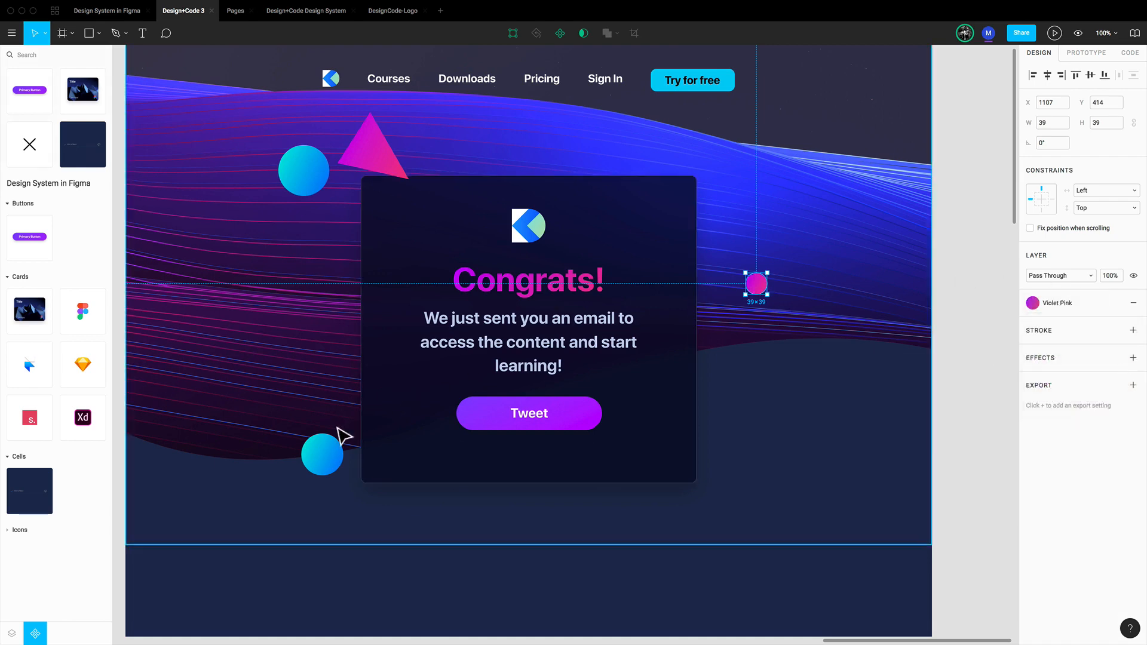
Step: Change the fill style of the circle beside the card's lower-left corner to Purple Violet
left_click(332, 452)
left_click(1063, 303)
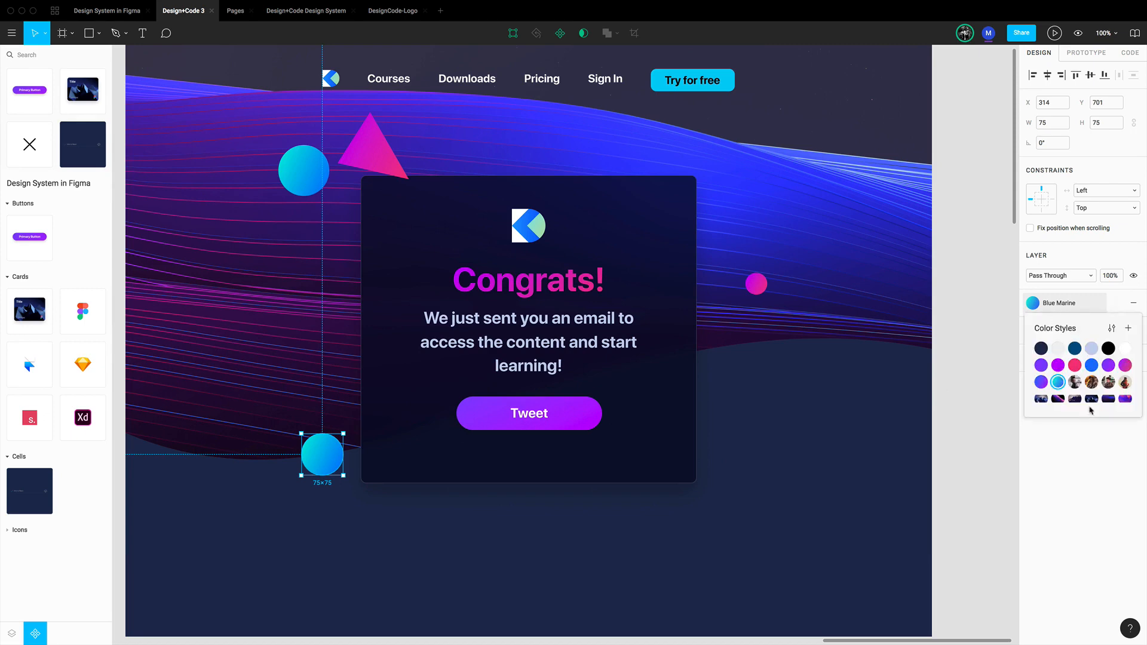
left_click(1107, 366)
left_click(999, 405)
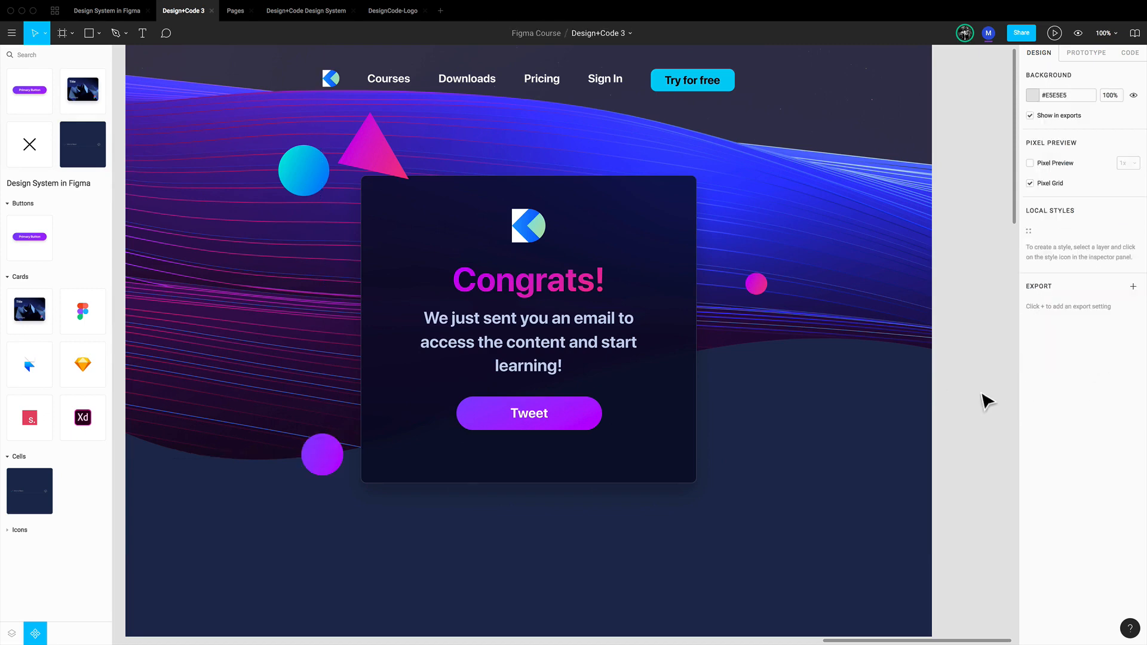
Step: Copy the triangle twice: a small one above the card's upper-right corner, and one about 208 by 197 rotated about -168° at its lower-right corner
left_click(383, 170)
left_click_drag(384, 171, 678, 209)
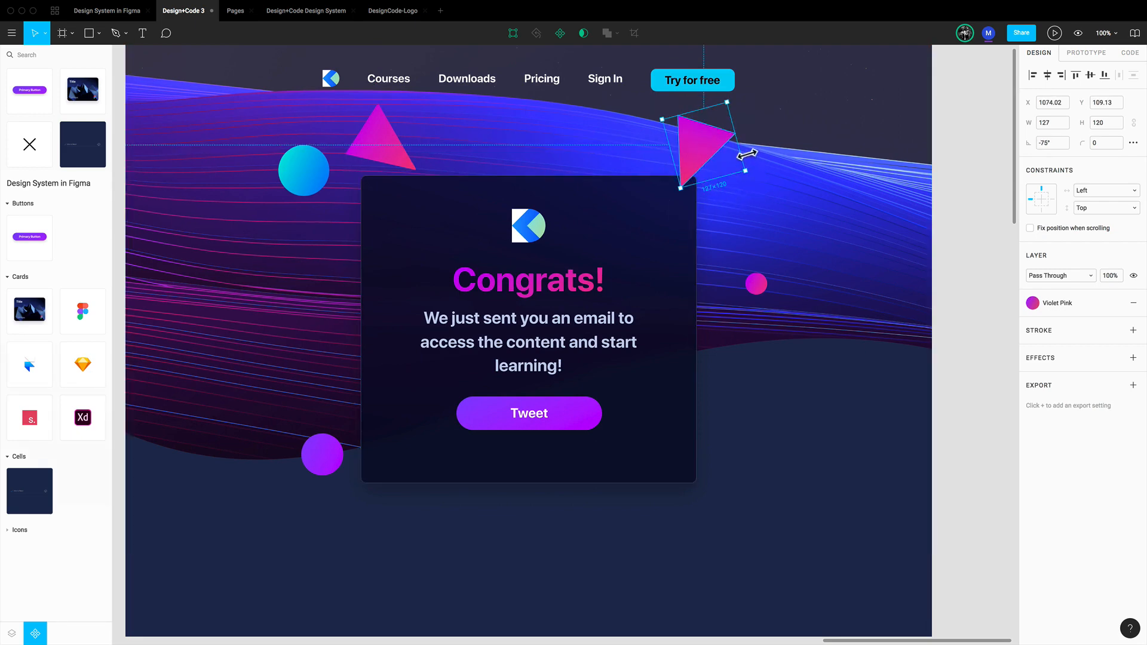
left_click_drag(753, 179, 789, 463)
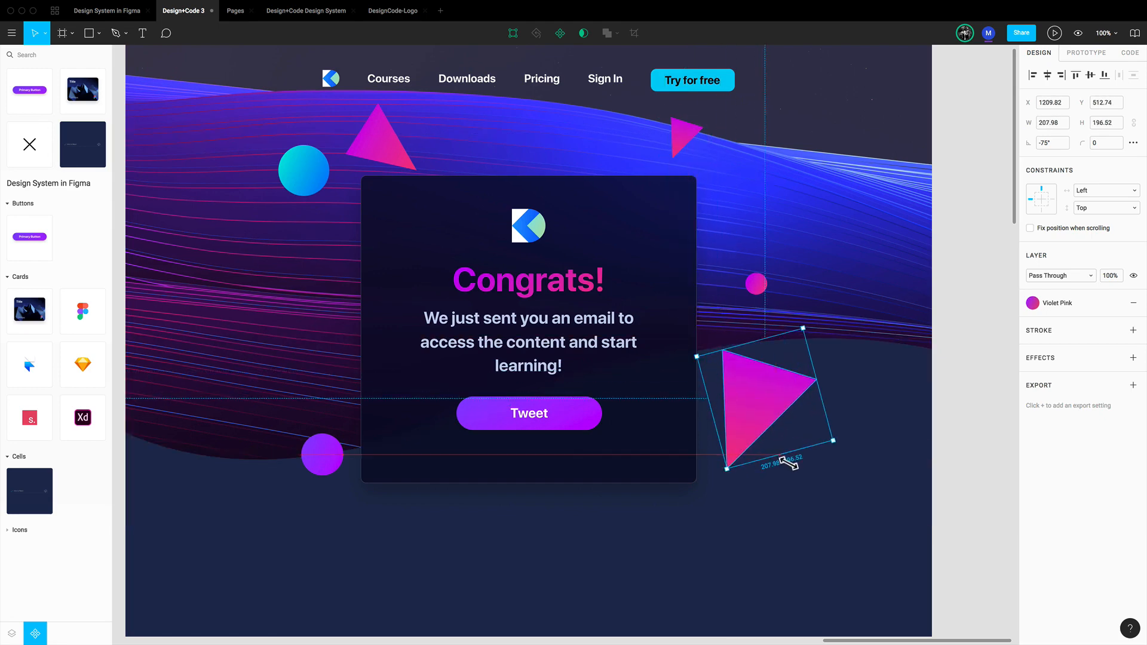
left_click_drag(815, 399, 754, 424)
left_click_drag(758, 355, 786, 474)
left_click_drag(729, 441, 736, 452)
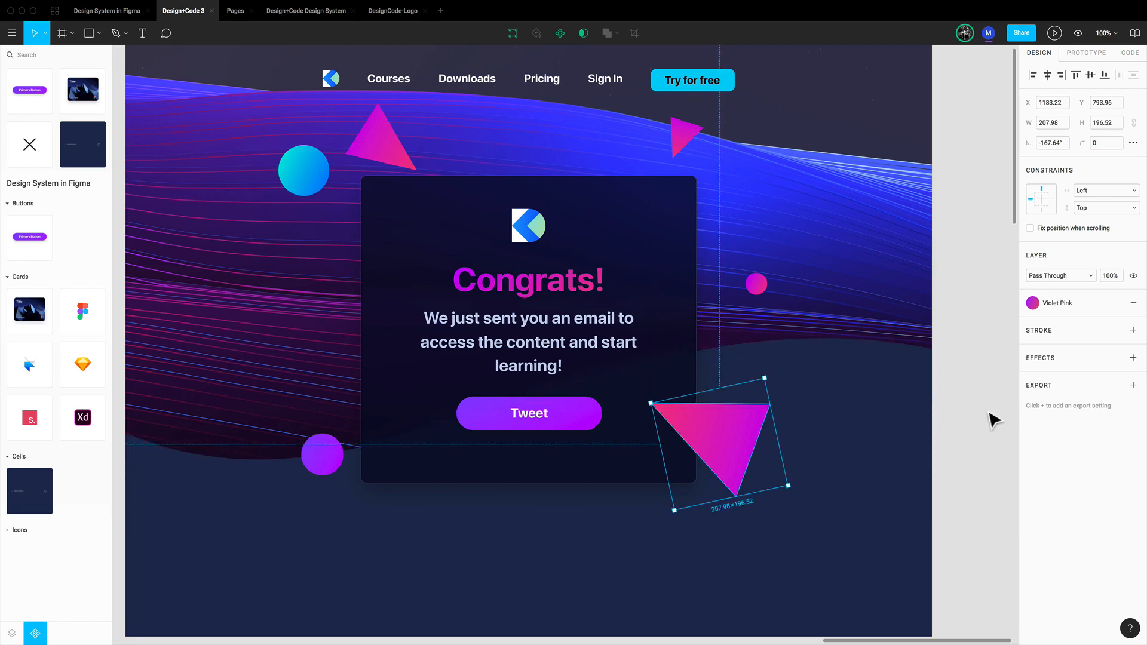
Step: Add a Layer Blur effect of 40 to the large triangle at the card's lower-right corner
left_click(1134, 359)
left_click(1074, 379)
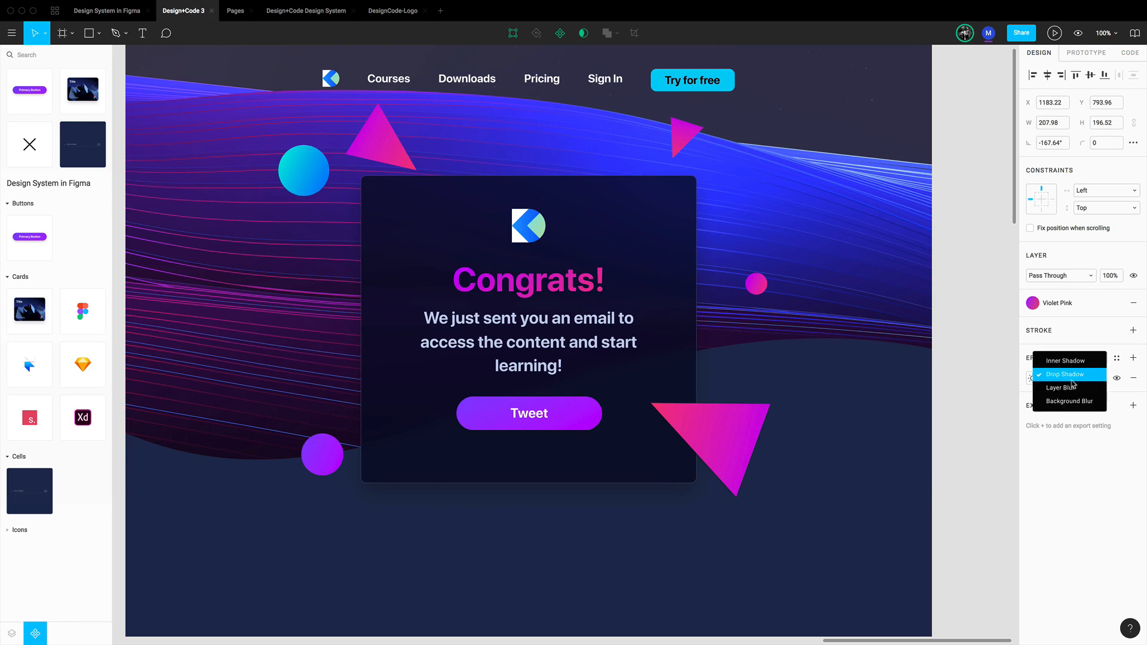
left_click(1070, 392)
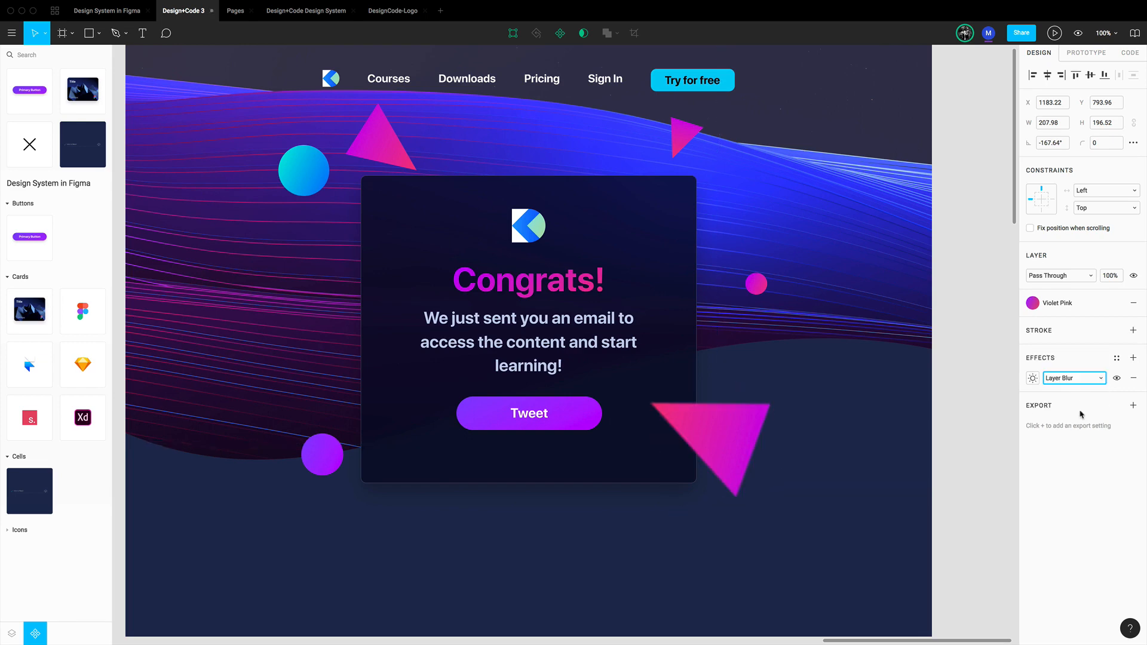
left_click(1033, 378)
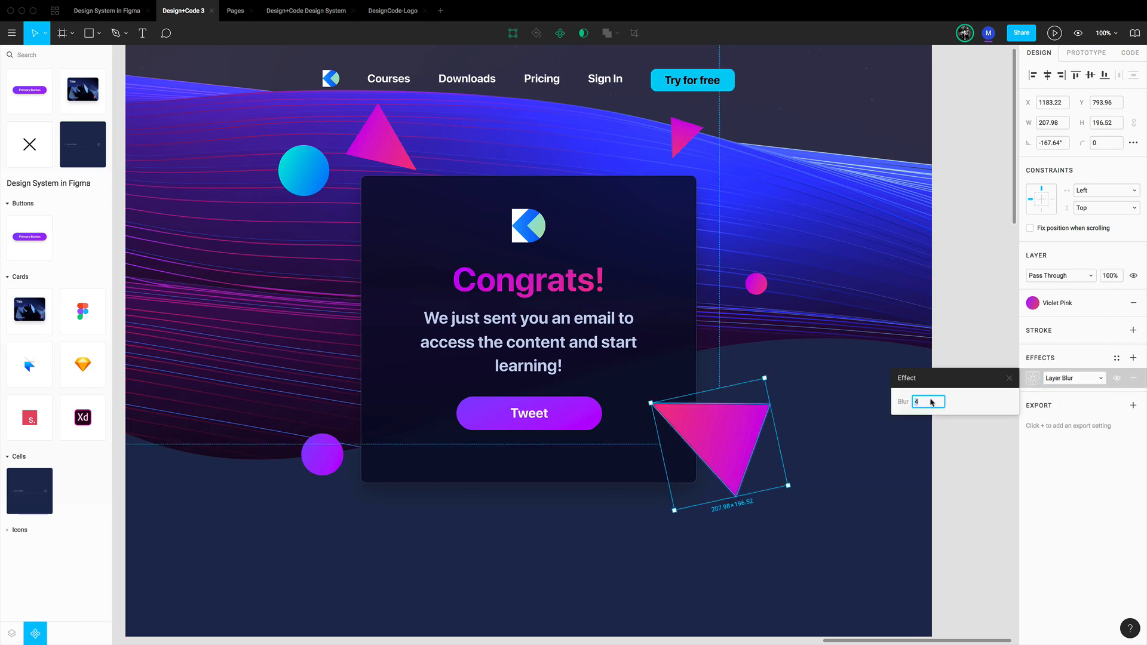
type("50")
key("Return")
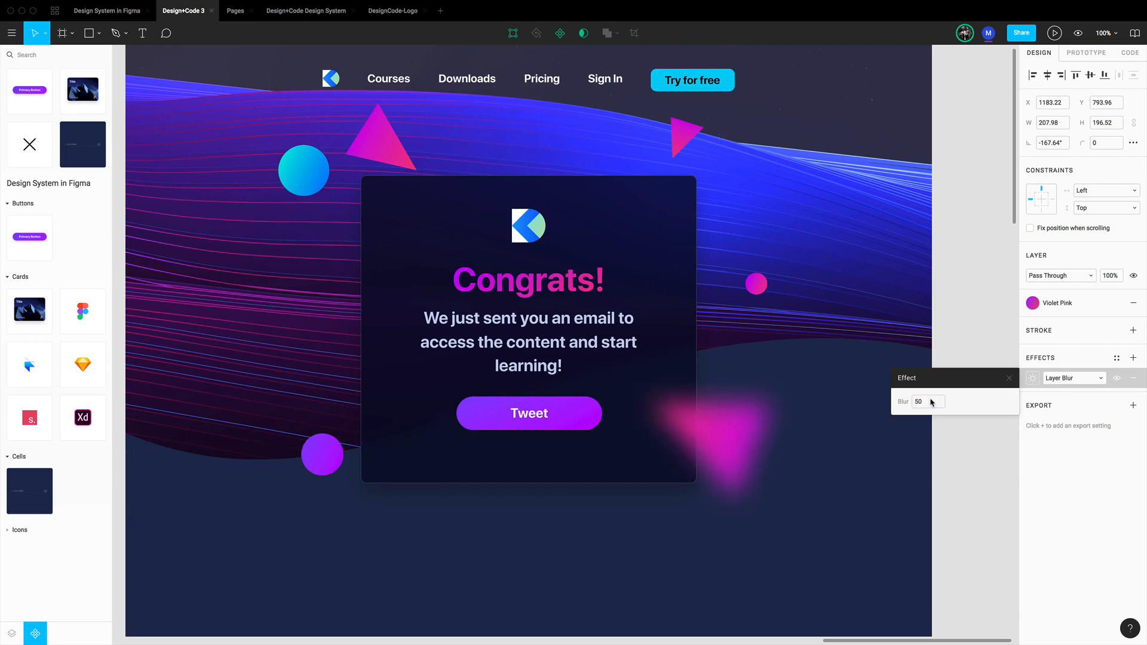
key("Return")
type("40")
left_click(969, 478)
Step: Duplicate the blurred triangle to the card's lower-left side and shrink the copy to about 120 by 114
left_click(719, 450)
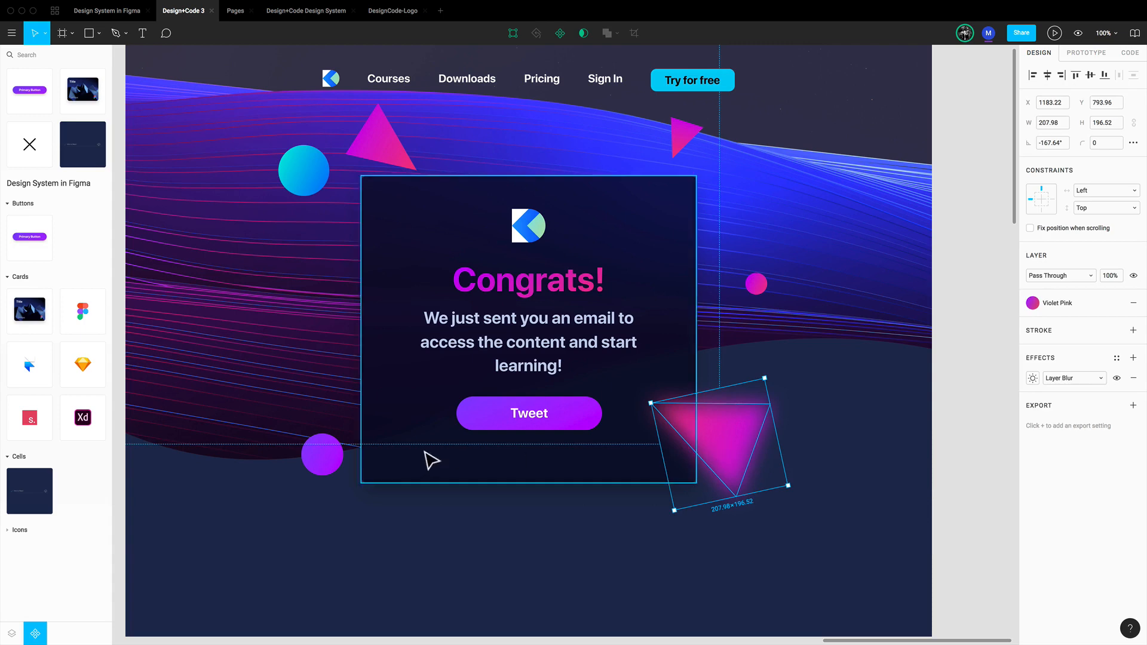
left_click_drag(737, 448, 422, 412, "alt")
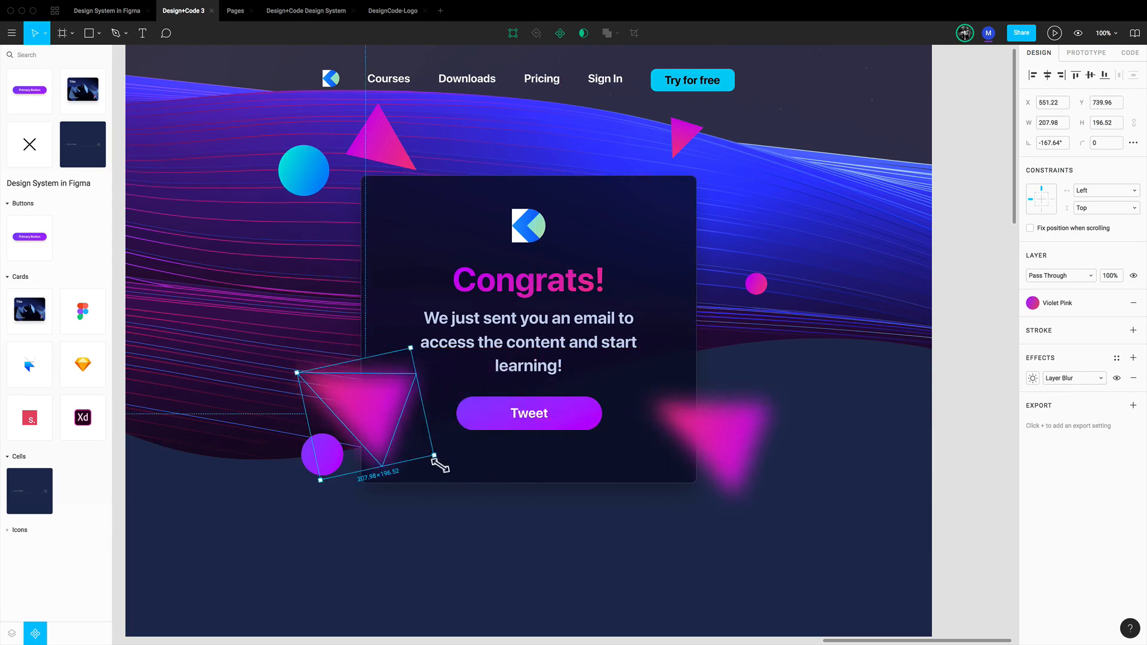
left_click_drag(440, 465, 317, 452, "shift")
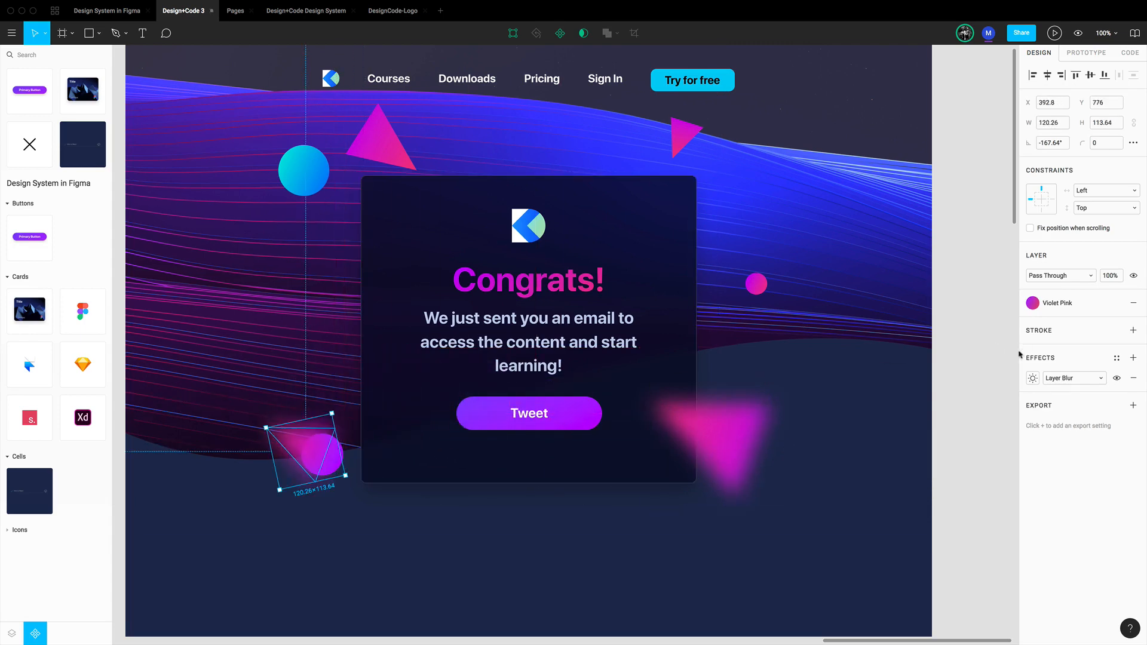
Step: Set the smaller blurred triangle's layer blur to 20 and place it at the card's lower-left corner, rotated to 83°
left_click(1034, 380)
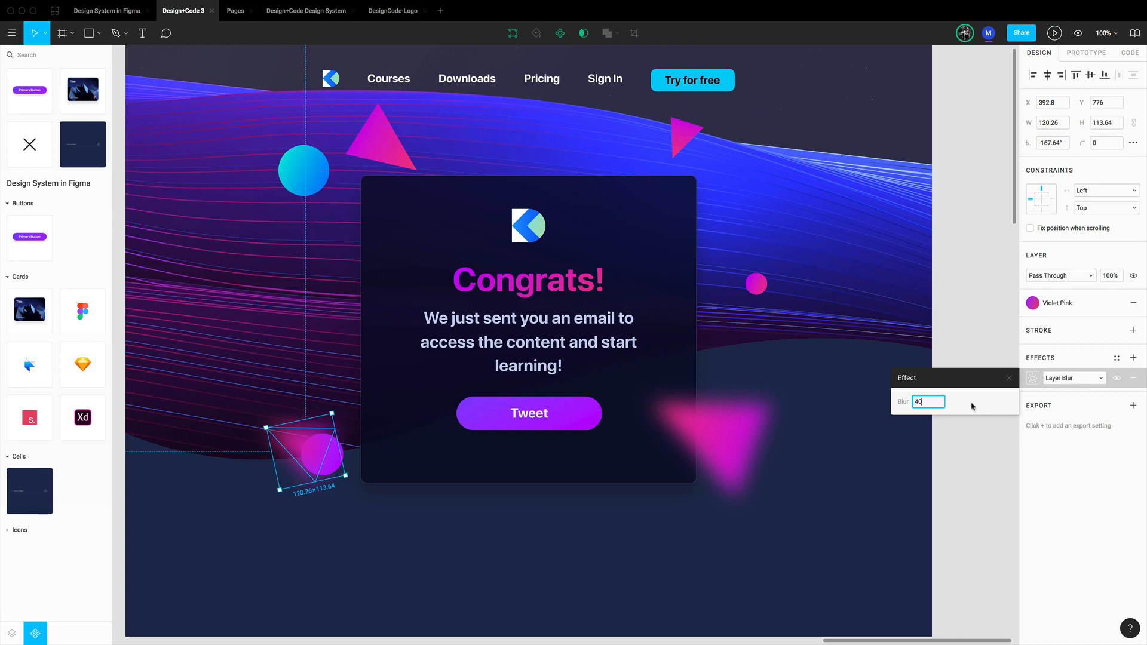
type("20")
key("Return")
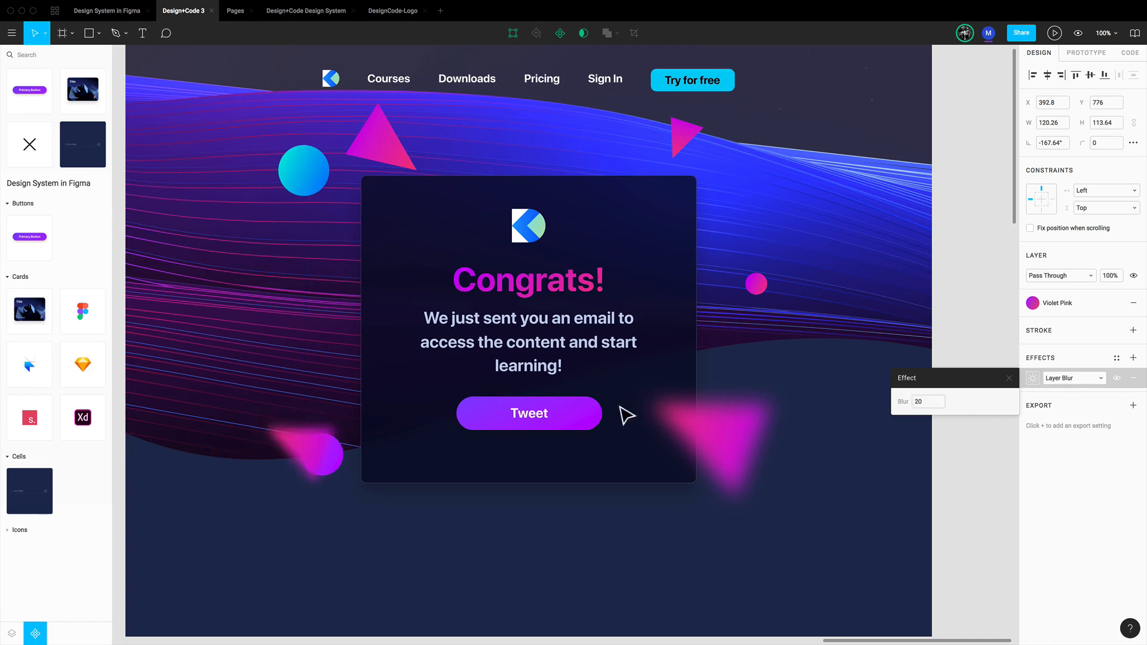
left_click_drag(287, 442, 425, 531)
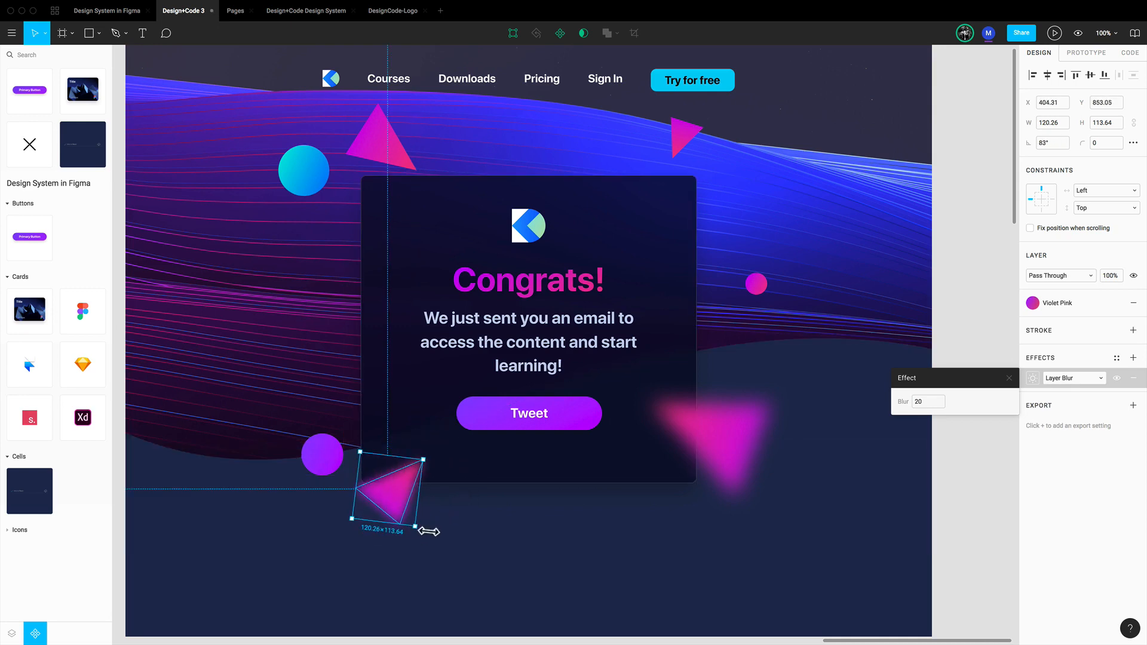
left_click(1009, 512)
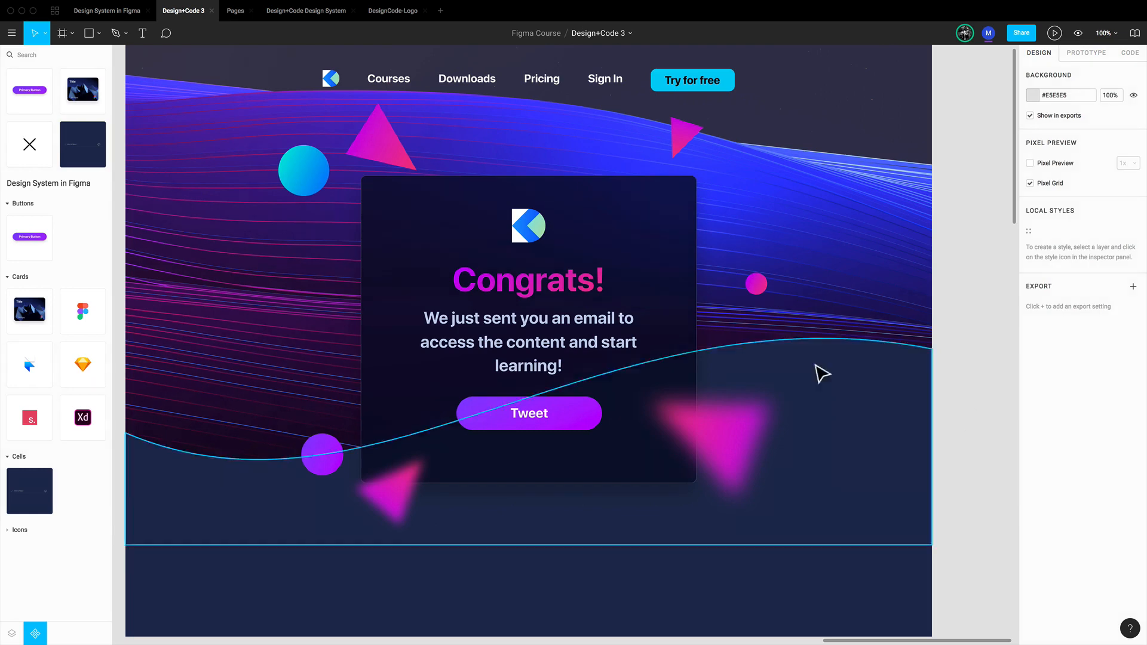
Step: Copy the Code chevron shape from the card's logo and place the pasted copy below the Blue Marine circle
left_click(531, 234)
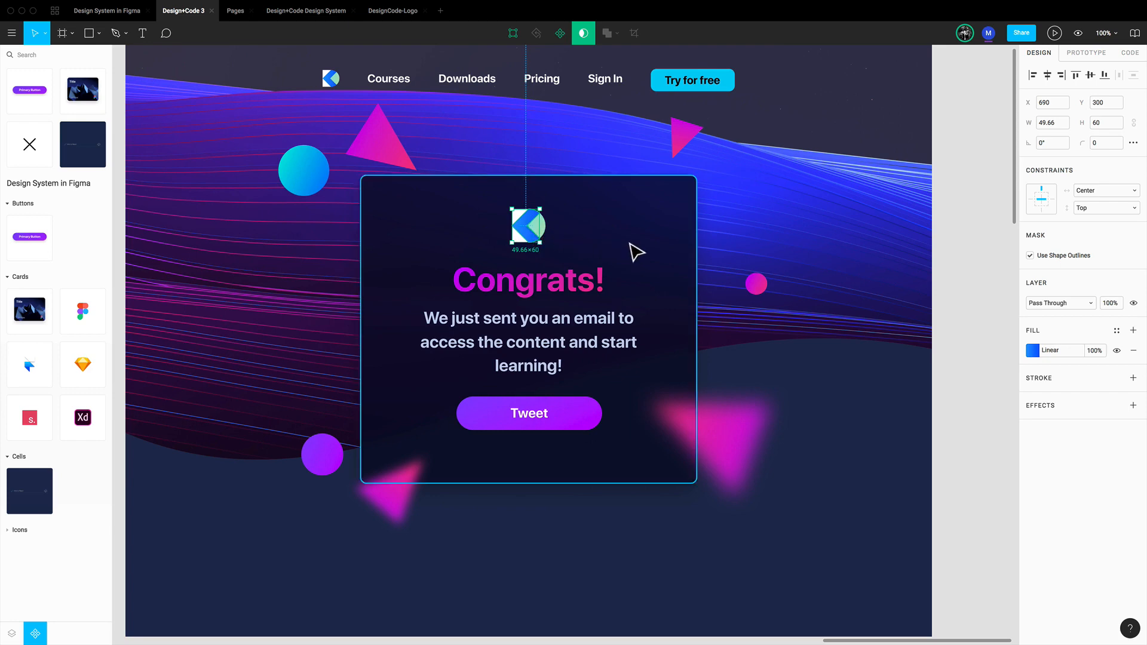
left_click(309, 186)
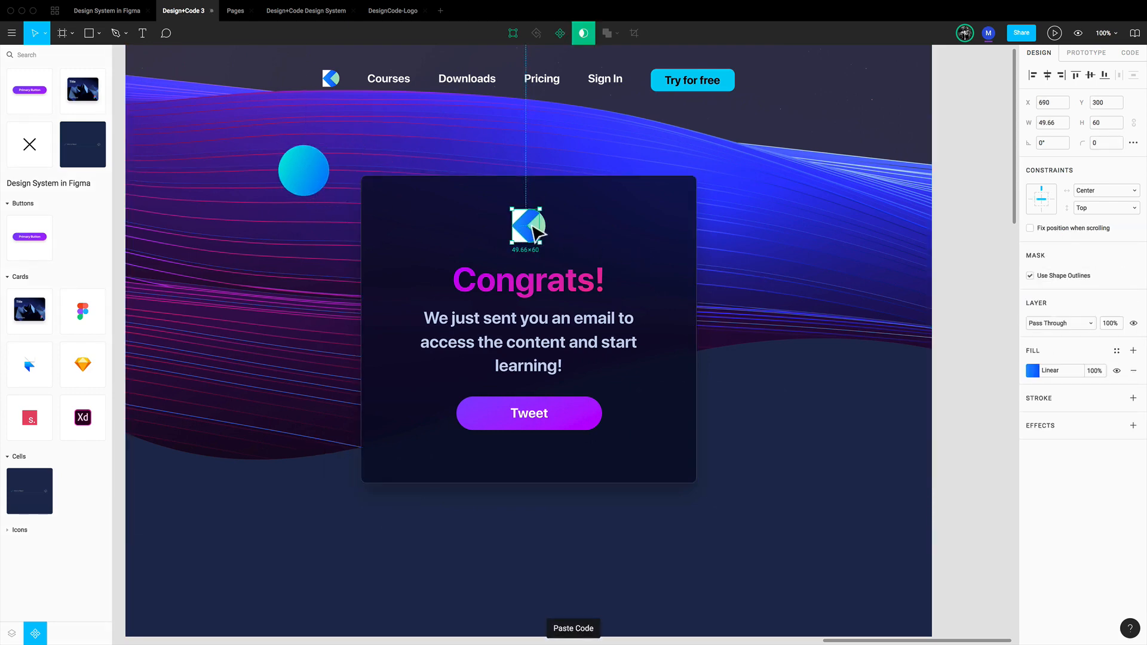
left_click_drag(529, 224, 310, 243)
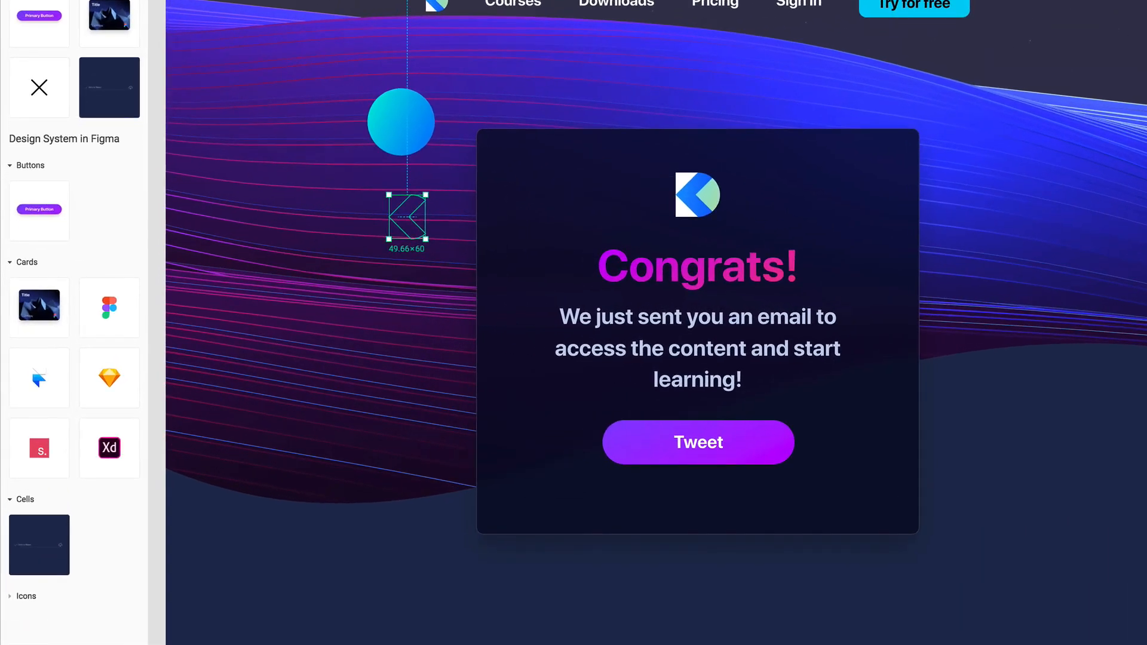
Step: Turn off the mask on the pasted Code shape
left_click(12, 634)
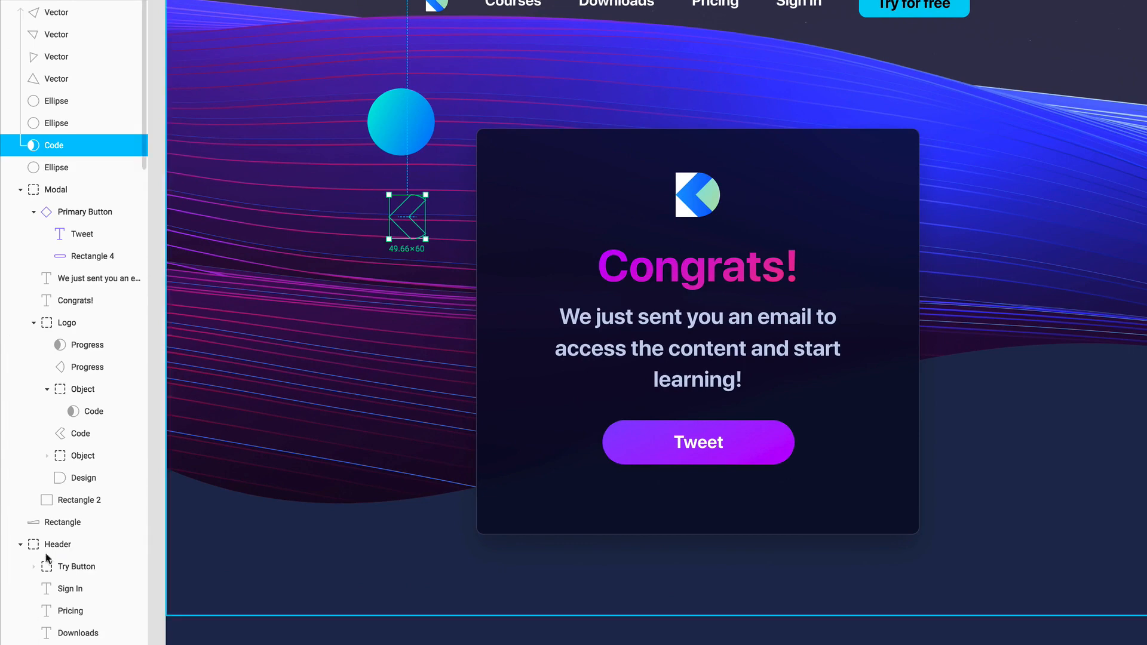
right_click(62, 148)
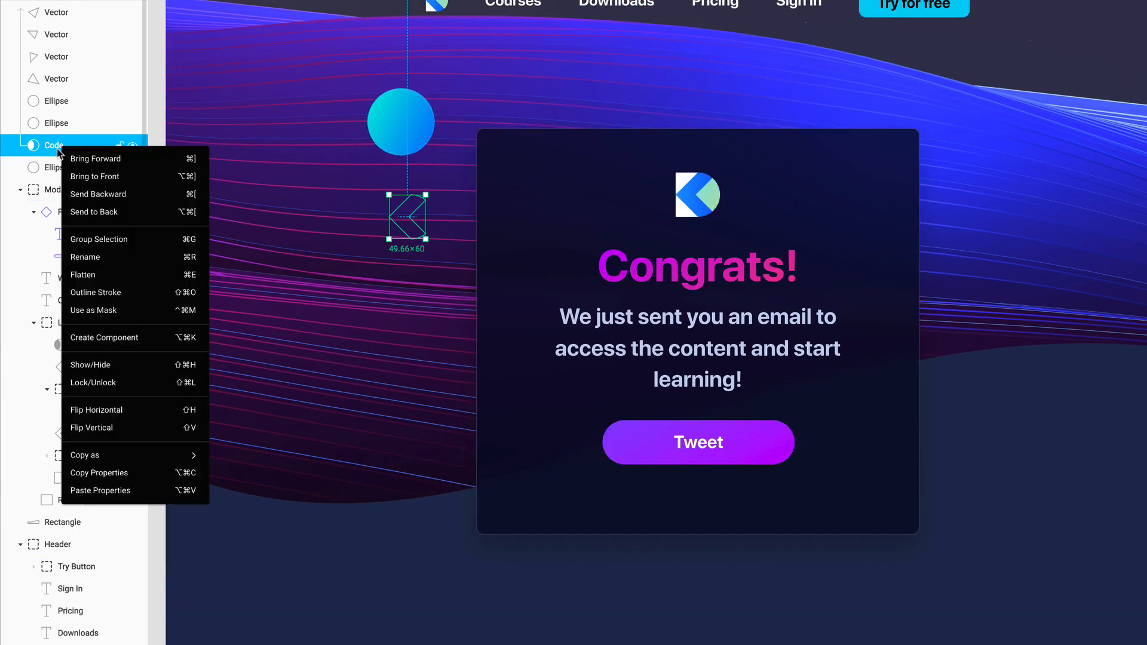
left_click(96, 311)
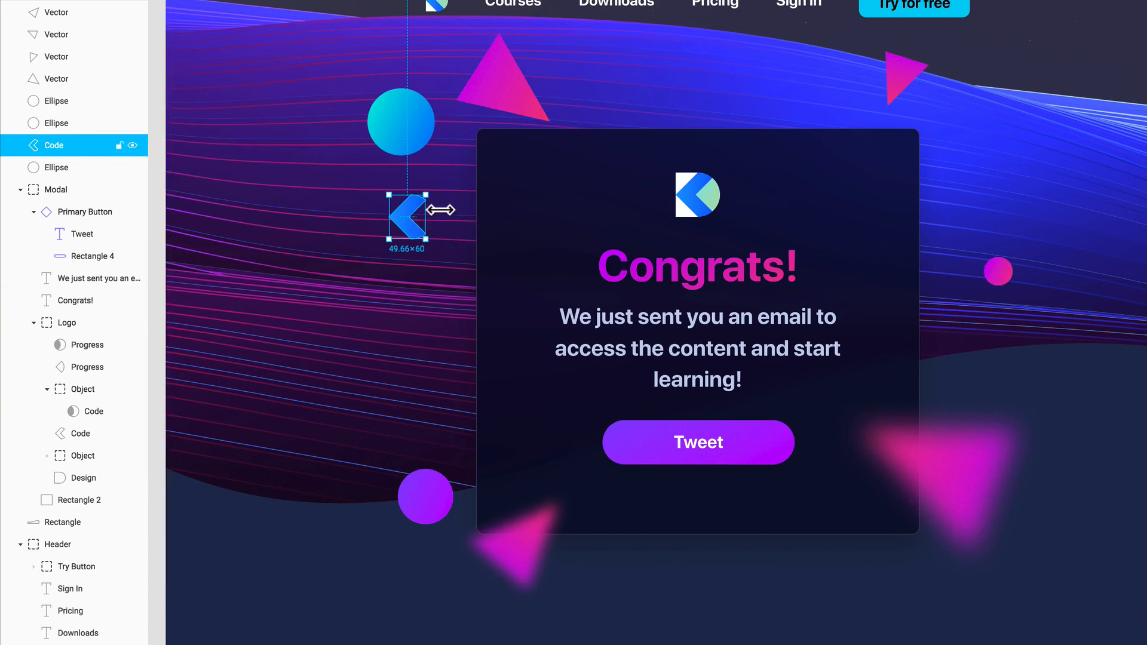
Step: Rotate the chevron to about -67°, shrink it to about 33 by 39 at the card's left edge, and apply the Blue Marine fill style
mouse_move(442, 199)
left_mouse_down()
mouse_move(442, 236)
mouse_move(458, 183)
left_mouse_up()
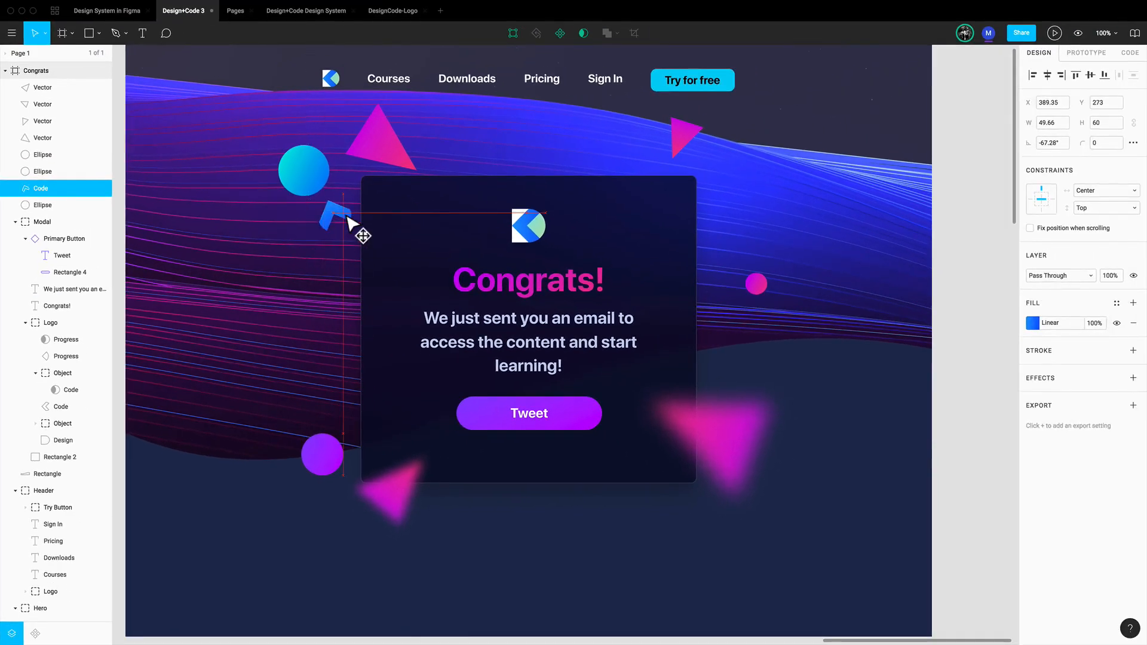
left_click_drag(347, 216, 391, 267)
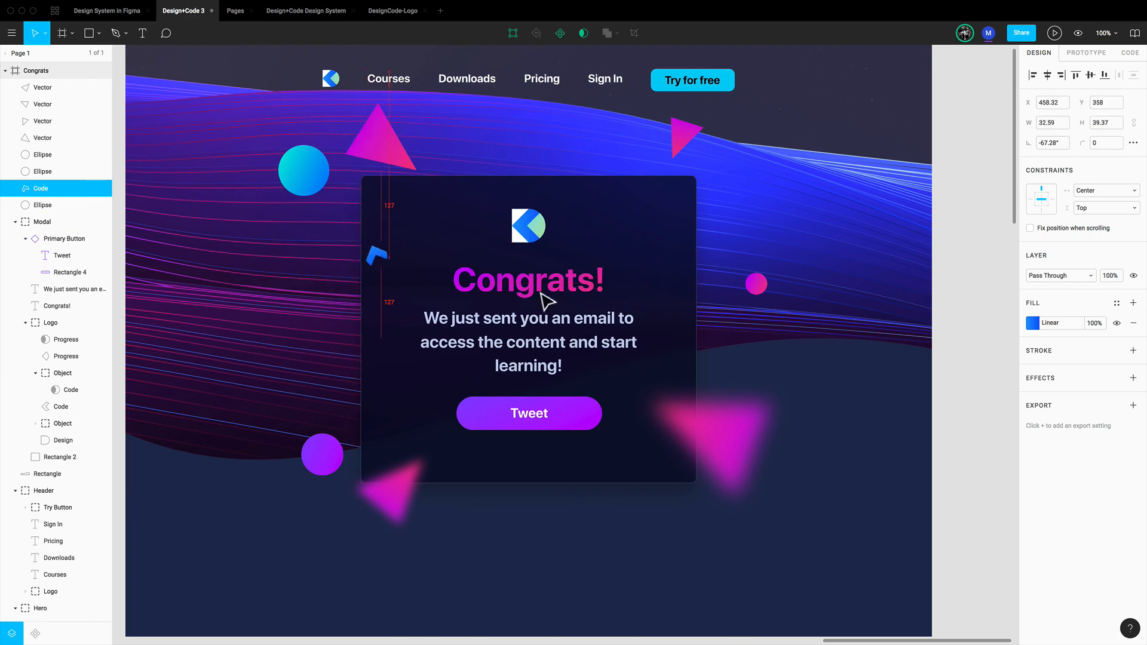
left_click(1116, 303)
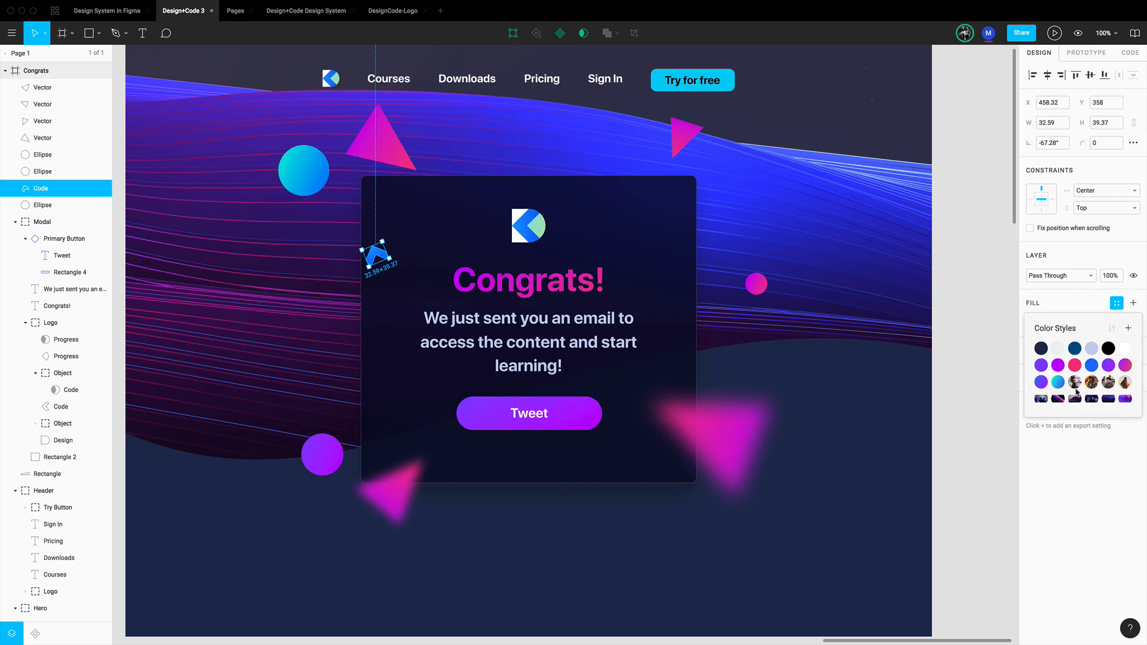
left_click(1057, 382)
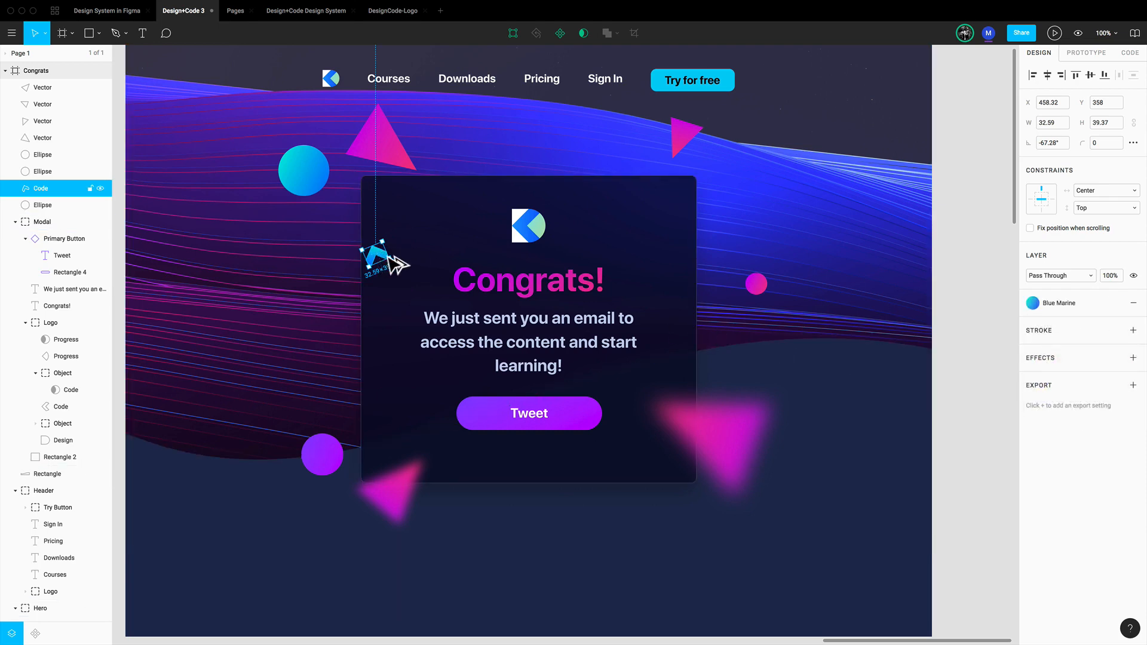
Step: Place a chevron copy about 75 by 90, rotated about -151°, by the card's upper-right corner and give it the Purple Violet fill style
left_click_drag(394, 263, 748, 181)
left_click(1039, 304)
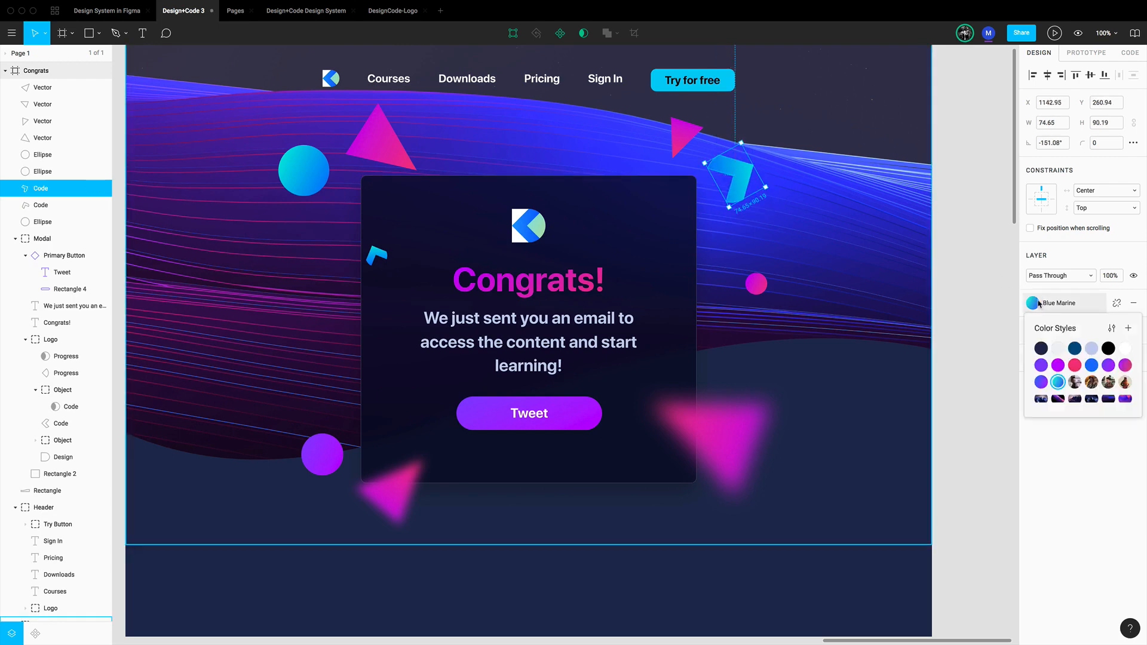
left_click(1107, 366)
left_click(962, 328)
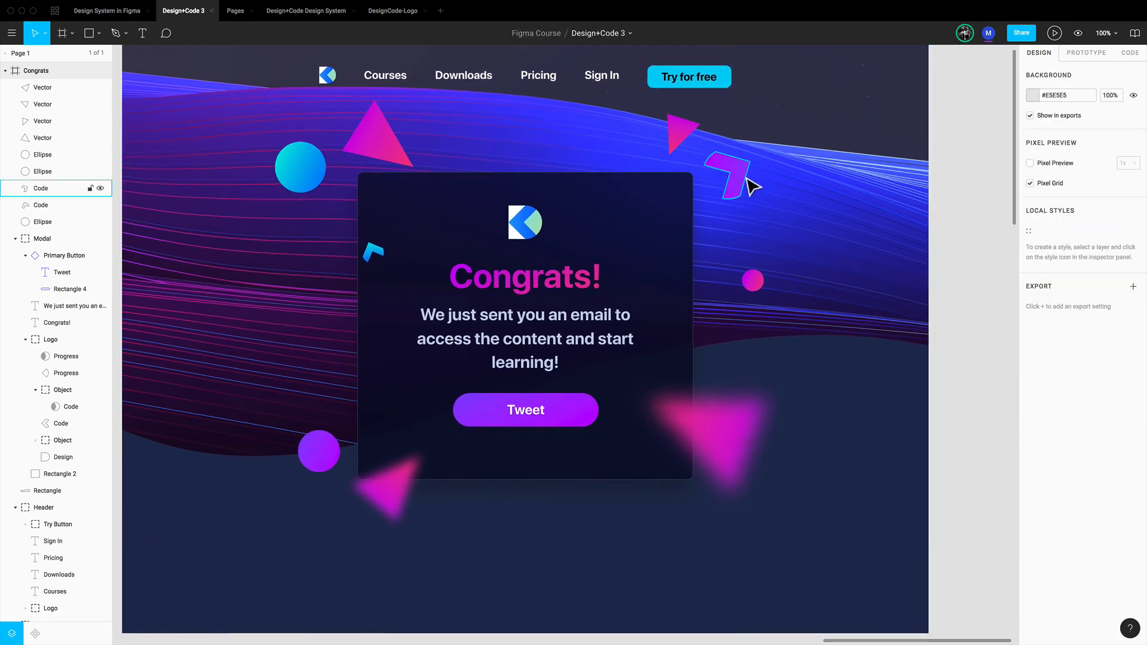
Step: Place a larger purple chevron copy, about 135 by 163 and rotated about 93°, below the card and add a Layer Blur of 30
left_click_drag(751, 187, 562, 570)
scroll(633, 479, "up", 1)
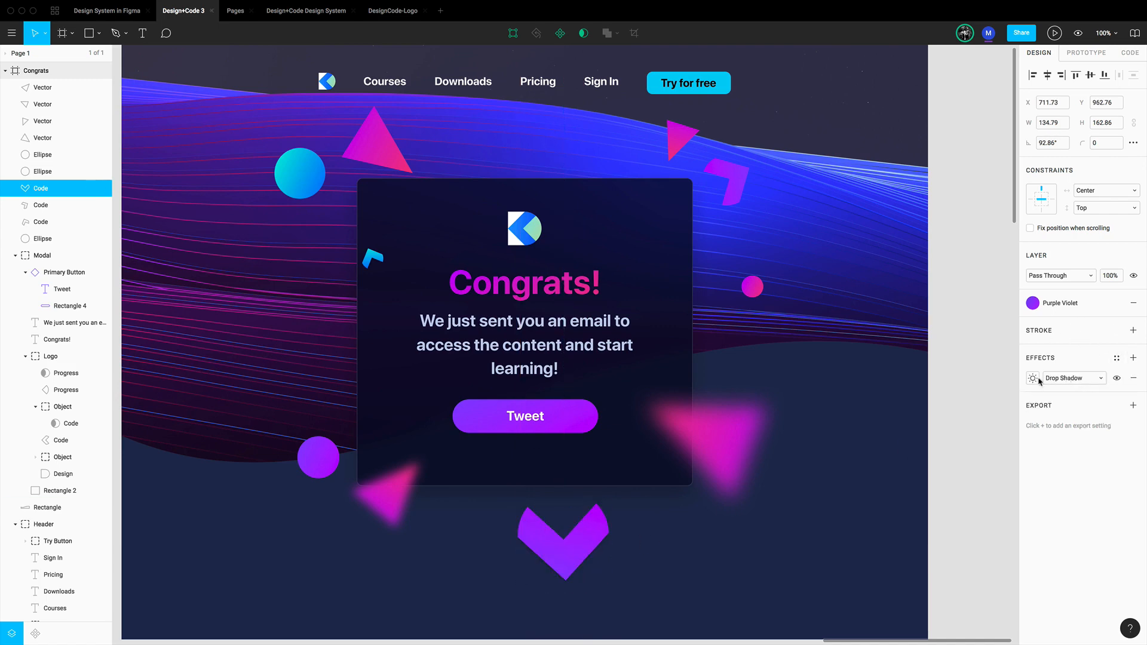
left_click(1052, 380)
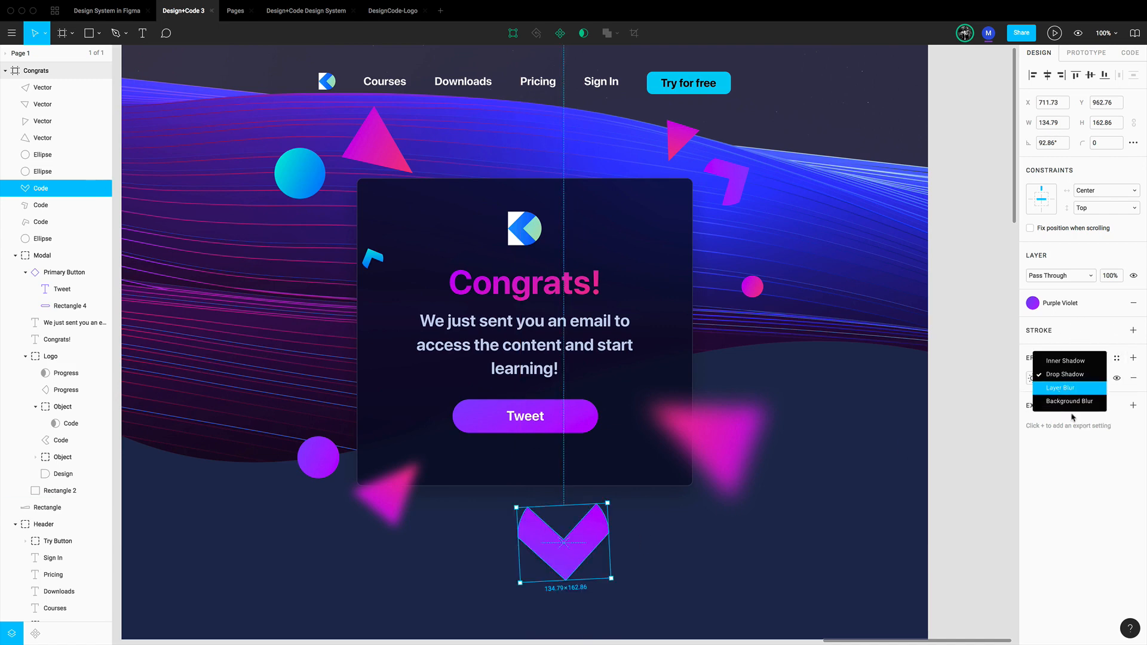
left_click(1061, 388)
left_click(1032, 379)
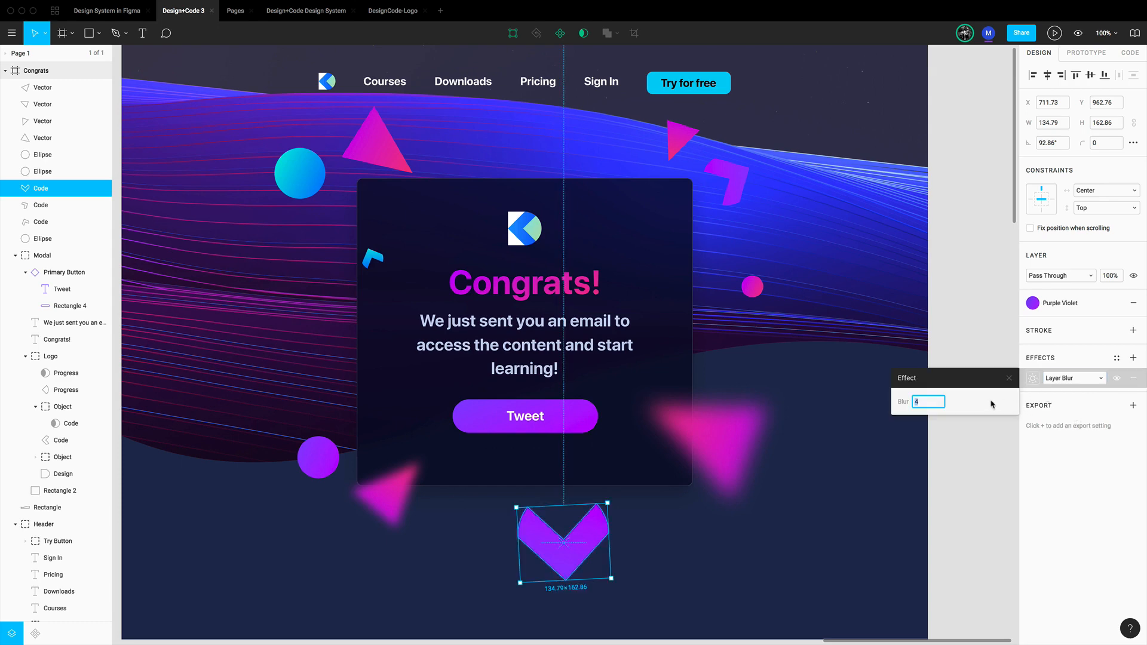
type("30")
key("Return")
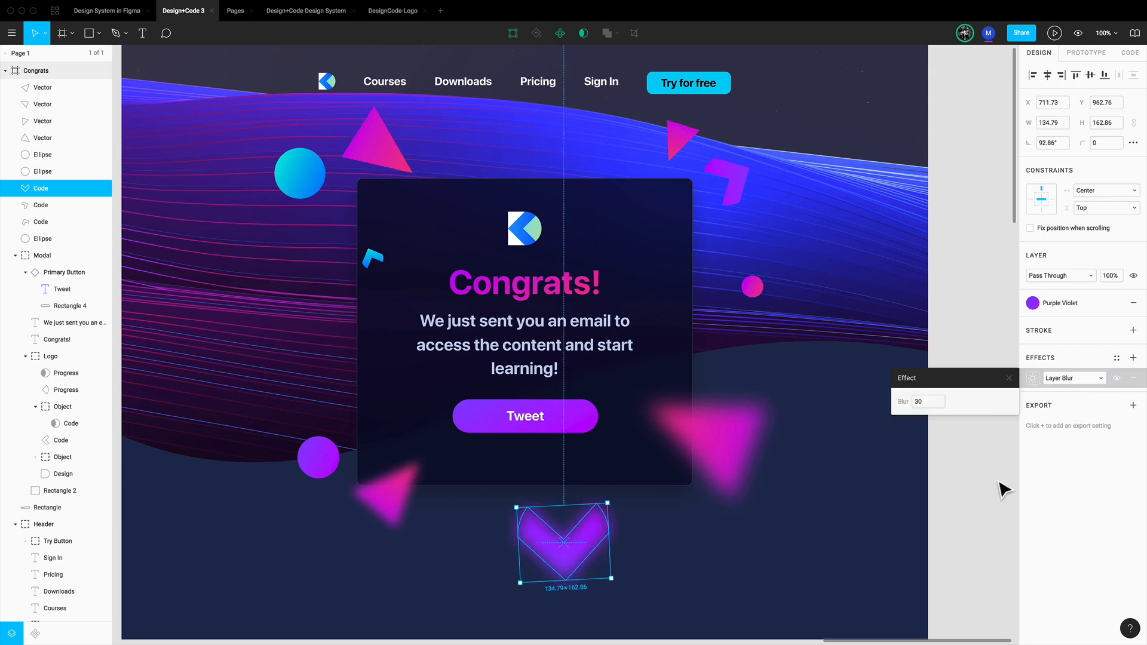
left_click(1004, 487)
Step: Move the upper-right chevron, small pink circle, purple circle and lower-left triangle farther outward, and lower the Blue Marine circle beside the card
left_click_drag(747, 200, 801, 184)
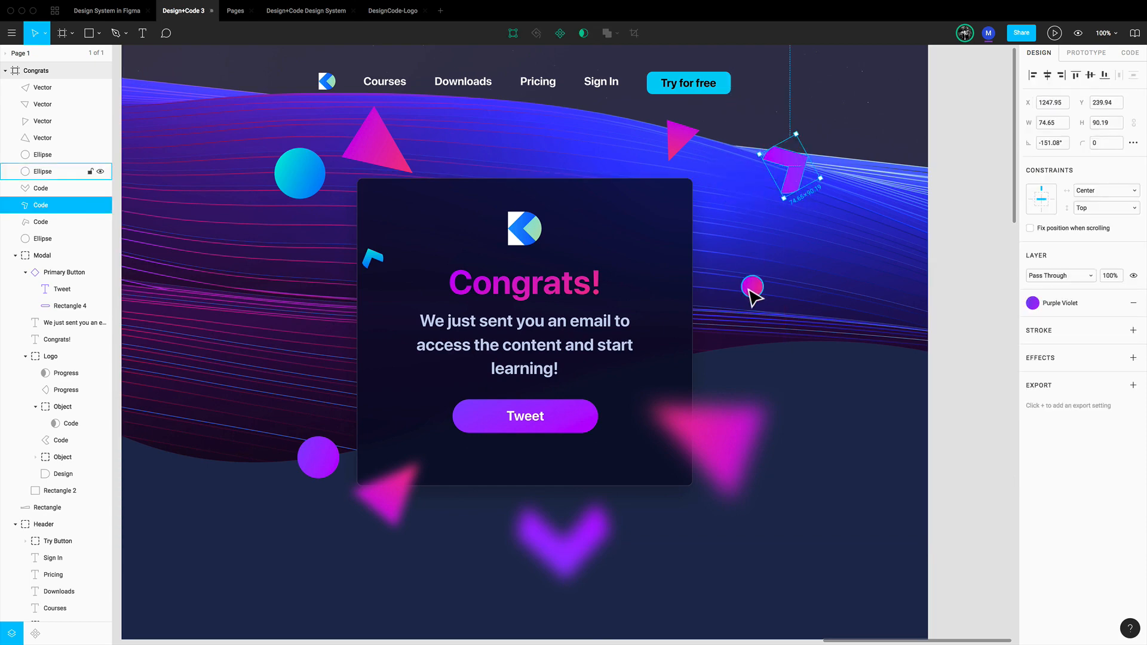
left_click_drag(750, 294, 770, 293)
left_click_drag(323, 475, 289, 456)
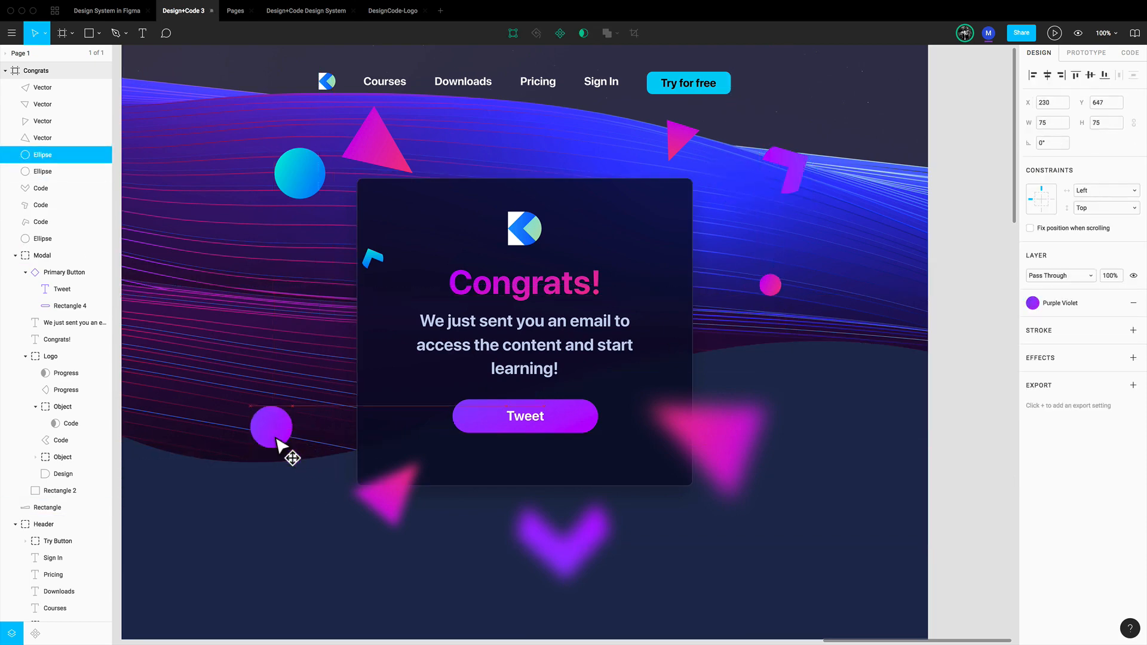
left_click_drag(302, 178, 326, 232)
left_click_drag(384, 512, 346, 517)
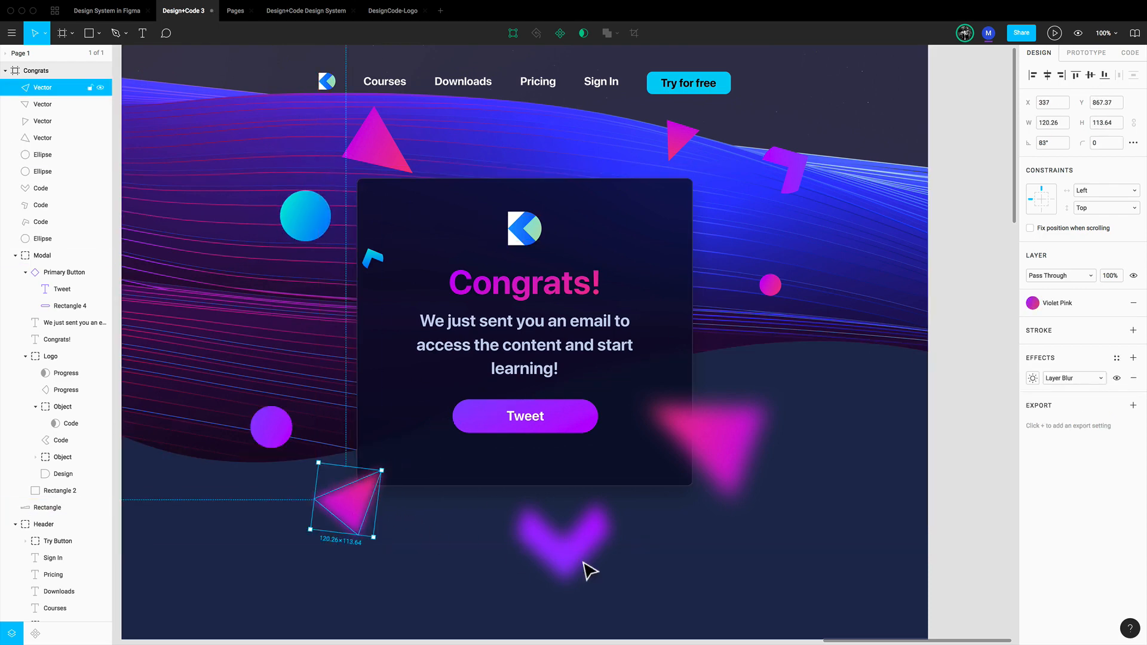
Step: Move the blurred purple chevron farther below the card, to about X 717, Y 1043
left_click_drag(586, 564, 588, 600)
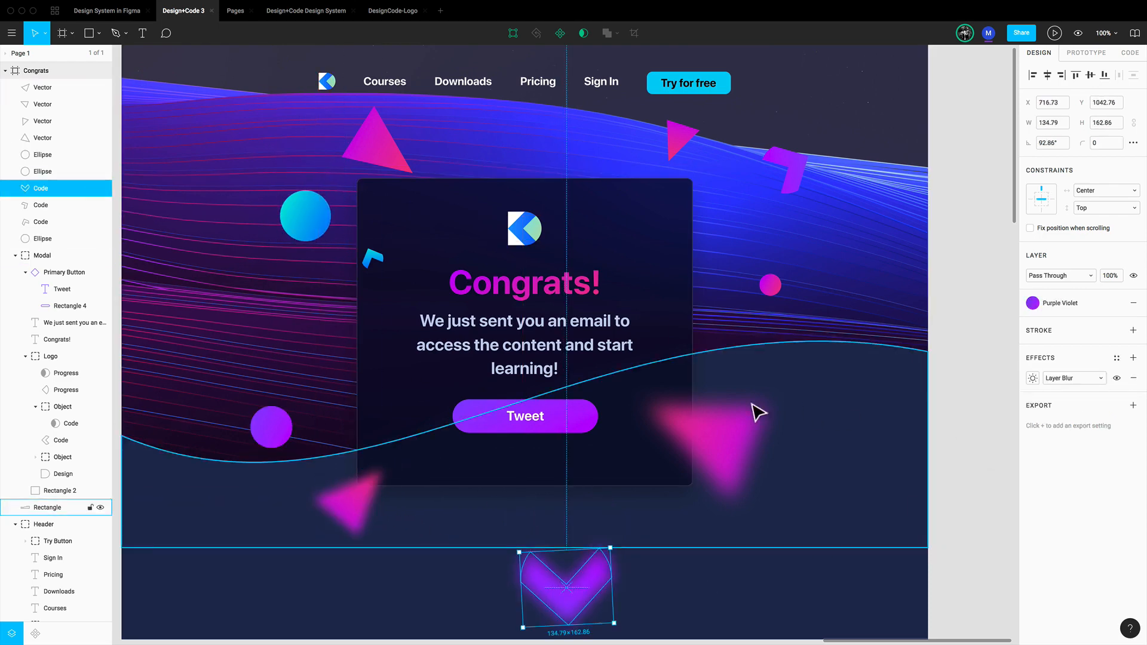
left_click(936, 433)
Step: Paste a copy of the modal logo's green Progress shape just above the card, at about X 824, Y 195, and remove its mask setting
left_click(538, 230, "super")
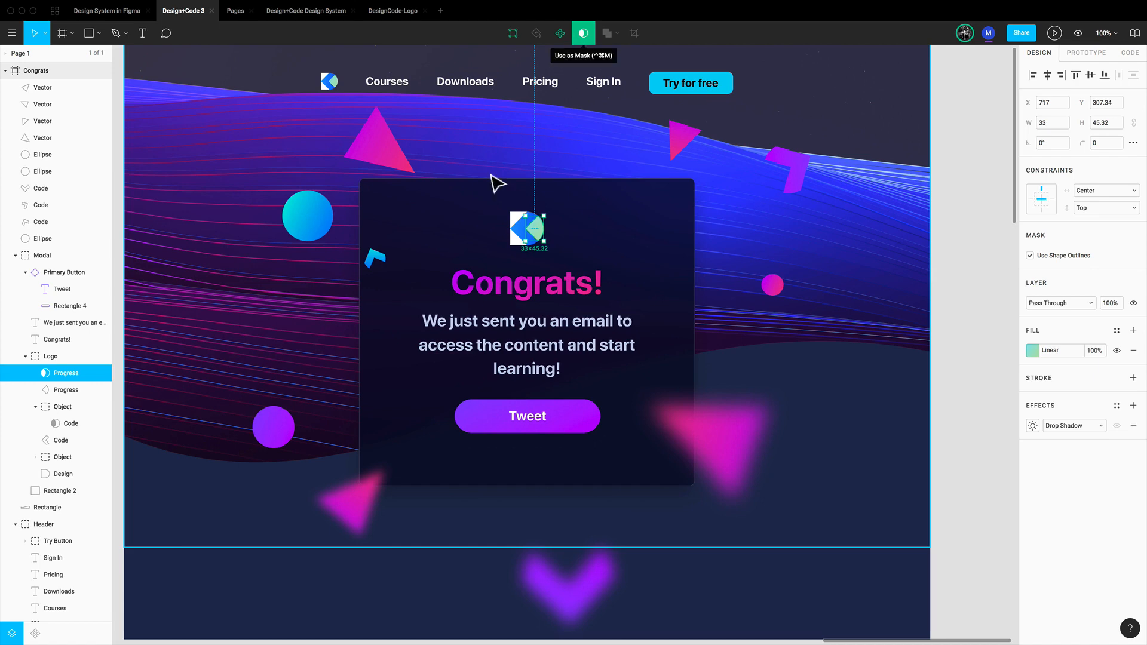
left_click(391, 159)
key("super+v")
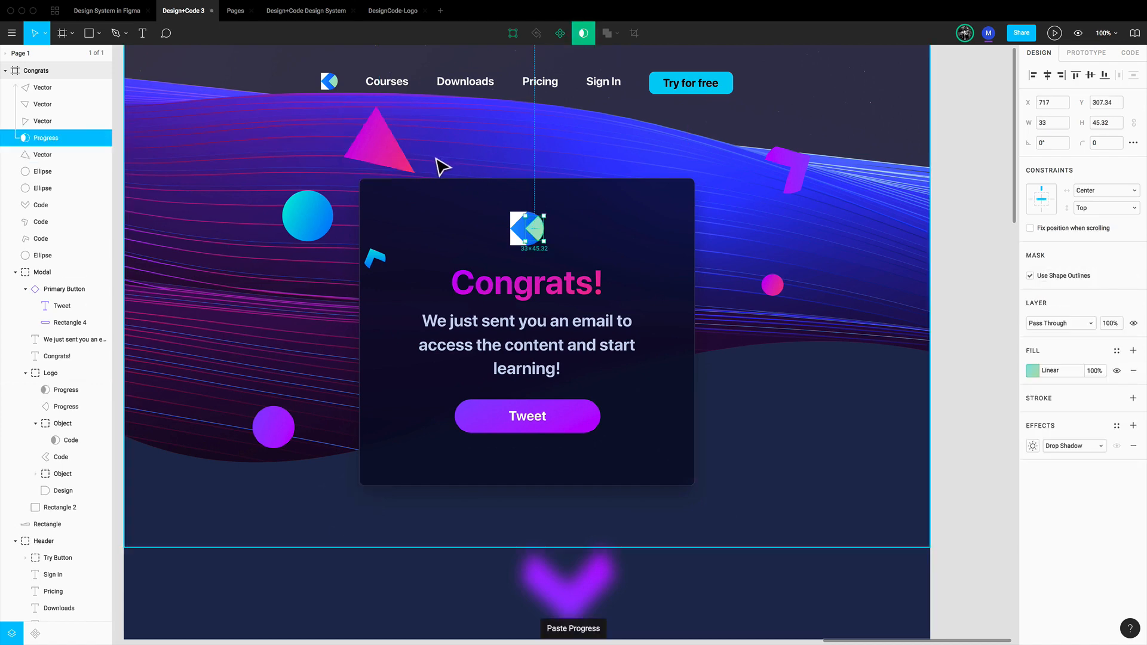
left_click_drag(535, 225, 595, 165)
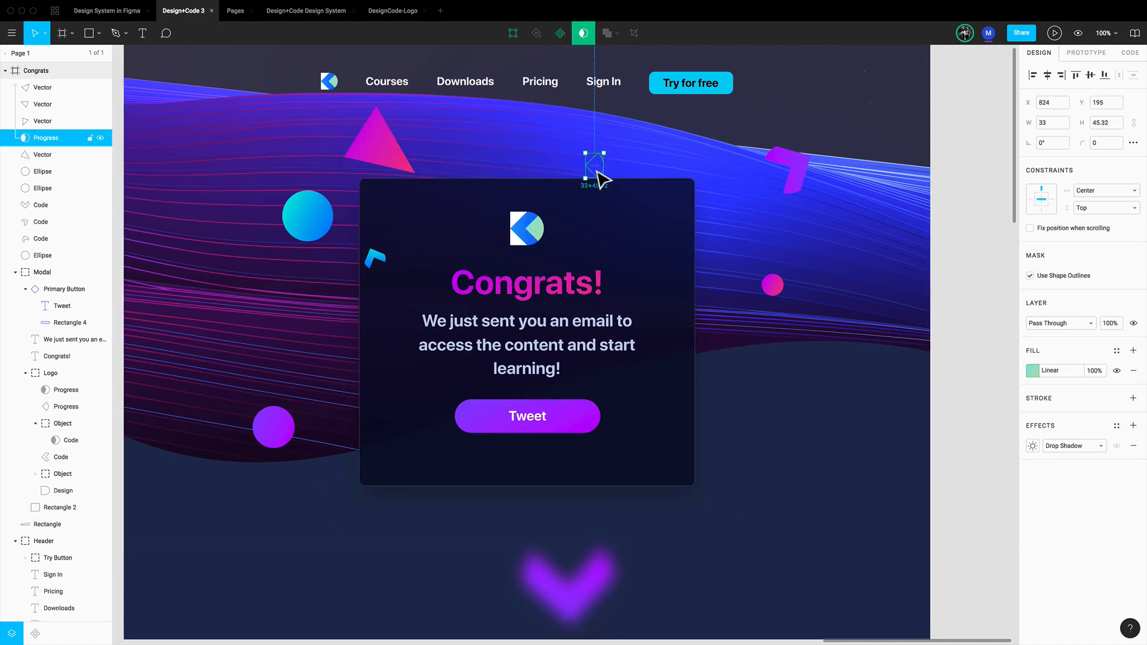
left_click(589, 43)
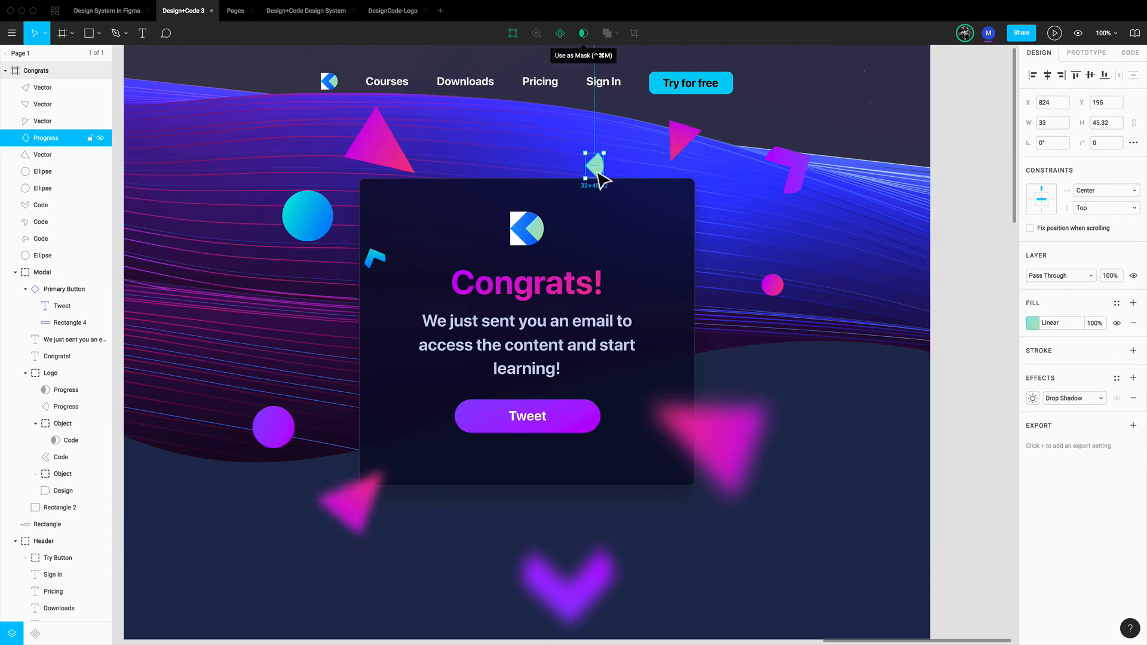
Step: Place Progress copies about 18 by 25 on both sides of the card, rotated about -35° and 142°, and fill the left one with Blue Marine
left_click_drag(595, 165, 717, 384)
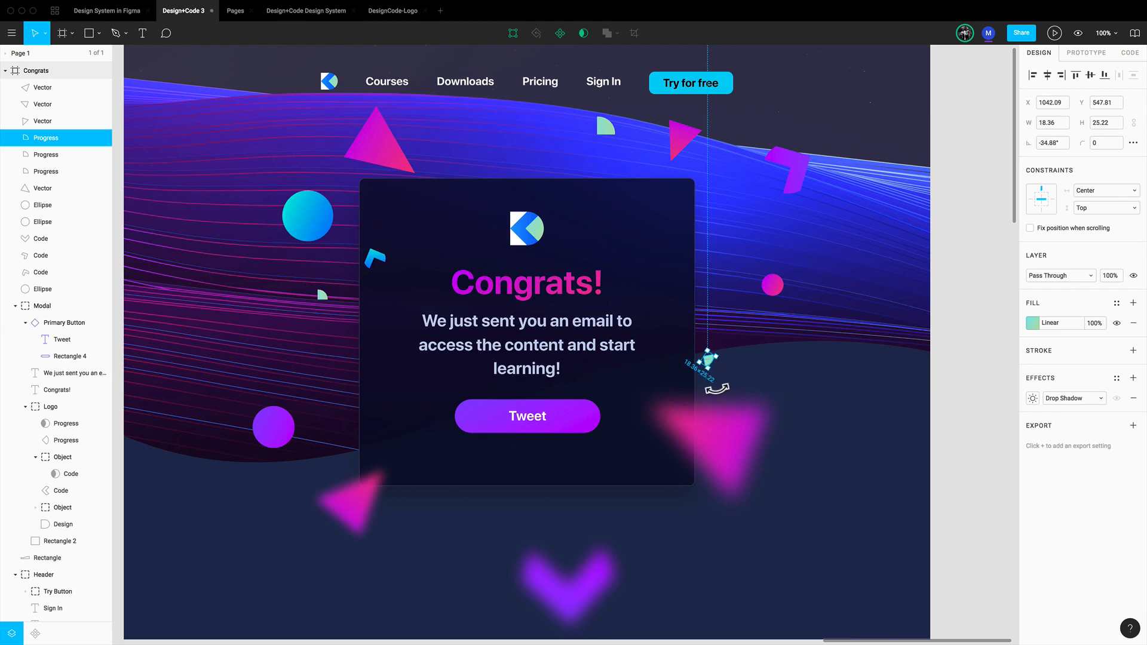
left_click(323, 297)
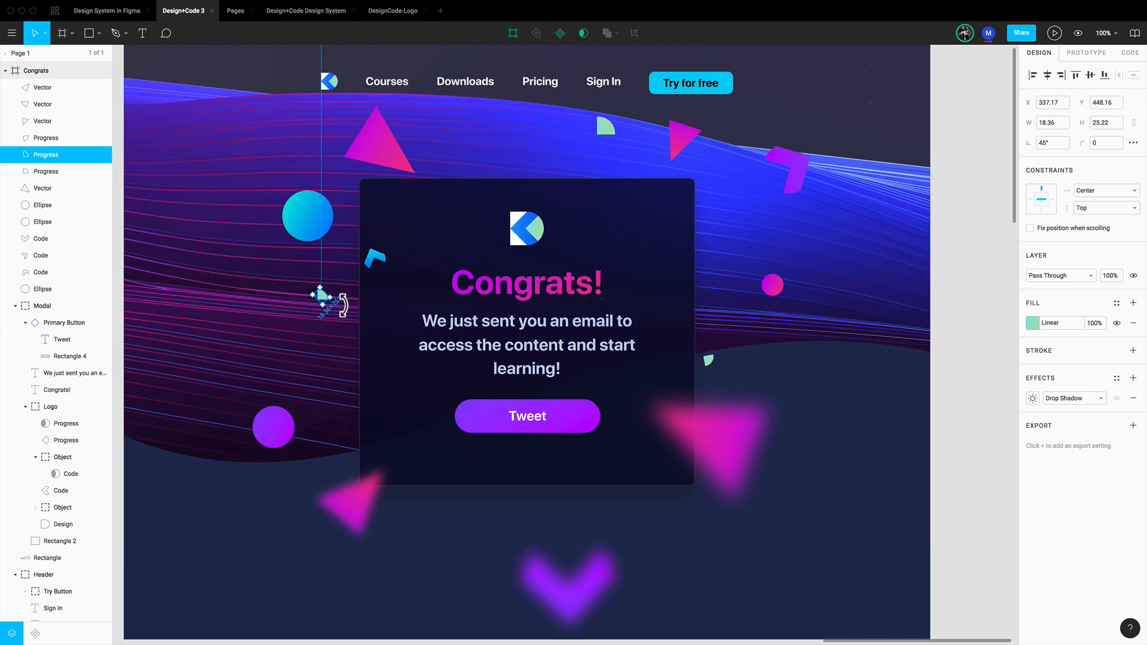
left_click_drag(340, 303, 325, 282)
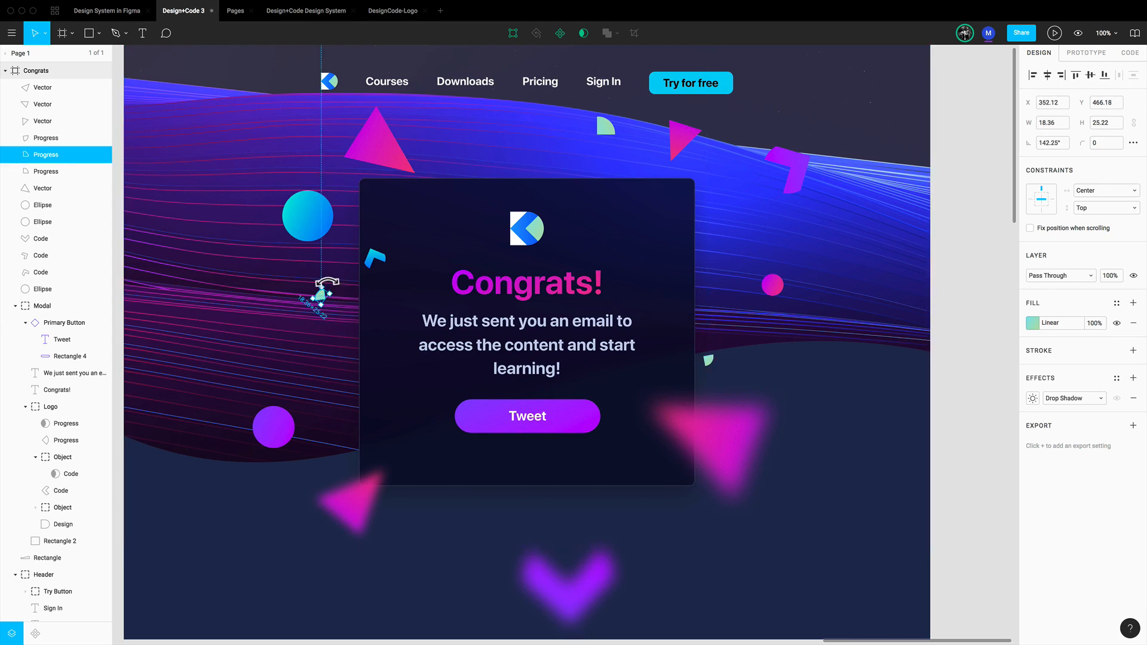
left_click(1116, 303)
left_click(1058, 382)
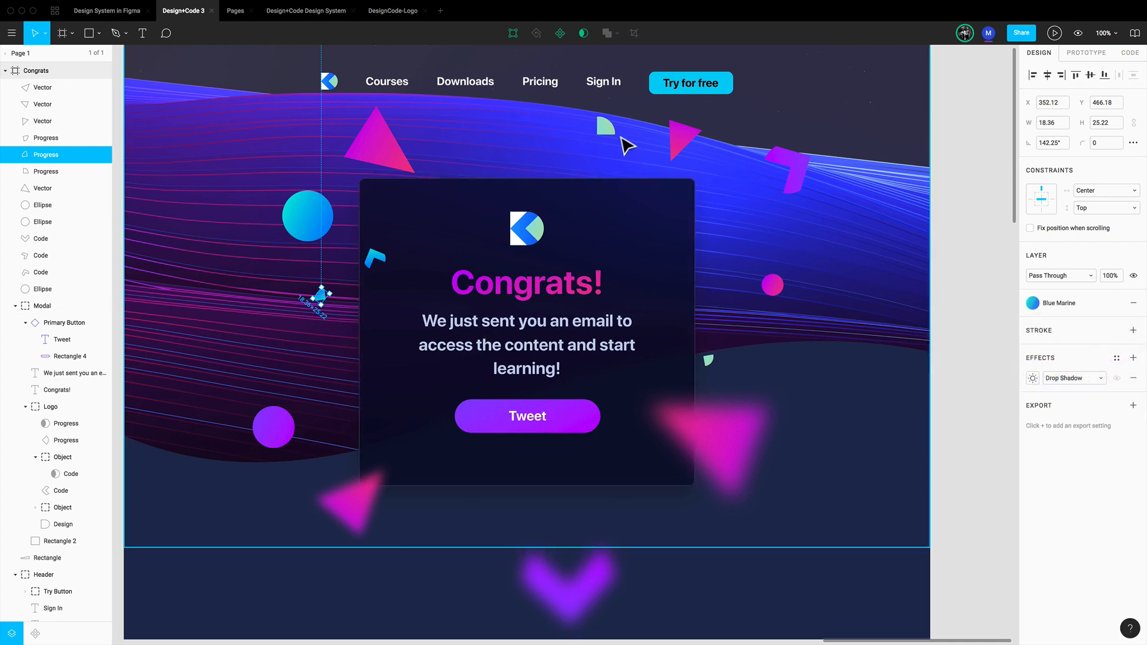
Step: Apply the Violet Pink fill style to the larger Progress shape above the card
left_click(605, 126)
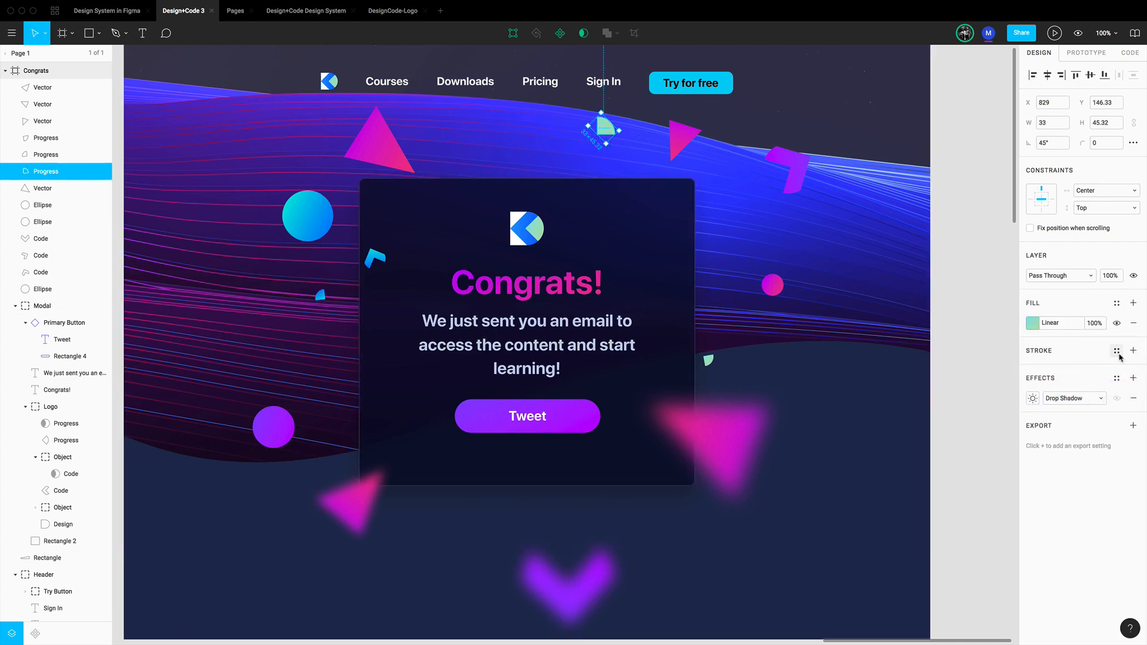
left_click(1116, 303)
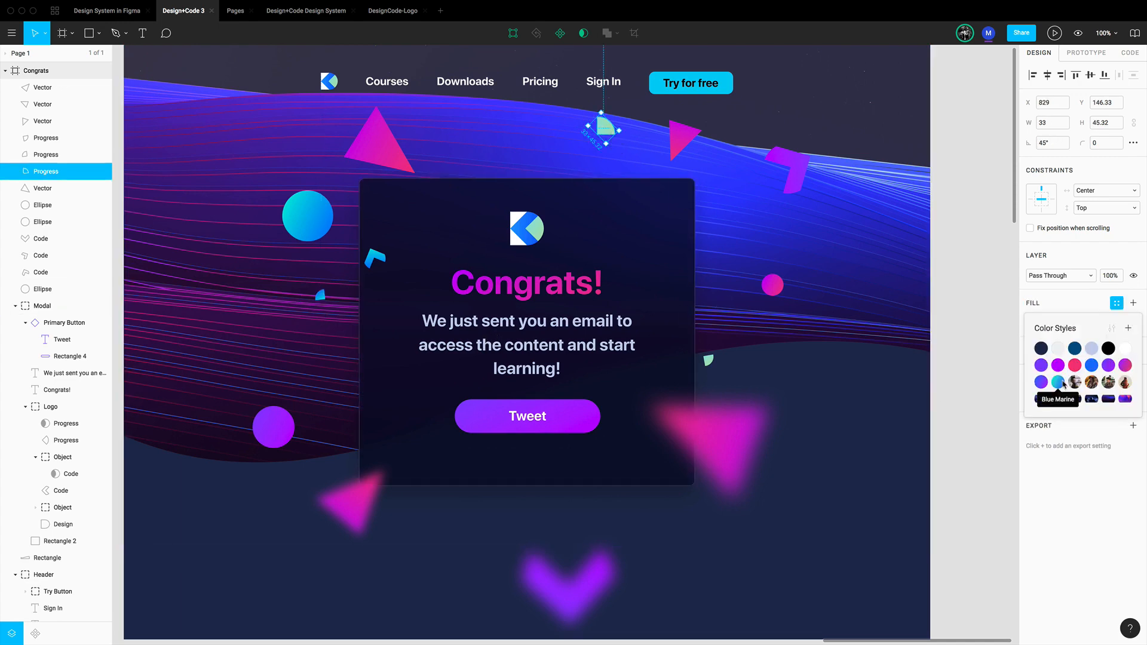
left_click(1125, 366)
left_click(953, 421)
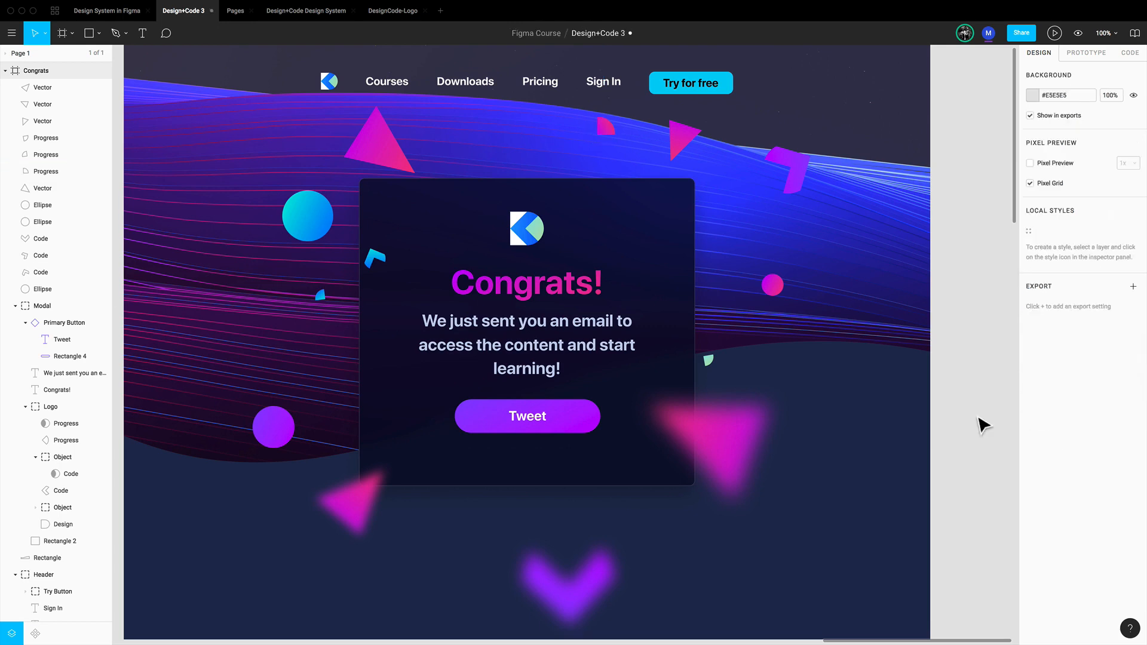
Step: Place a tiny pink triangle copy left of the card and shift the upper-right purple chevron lower and slightly outward
left_click_drag(685, 142, 259, 302)
left_click(772, 285)
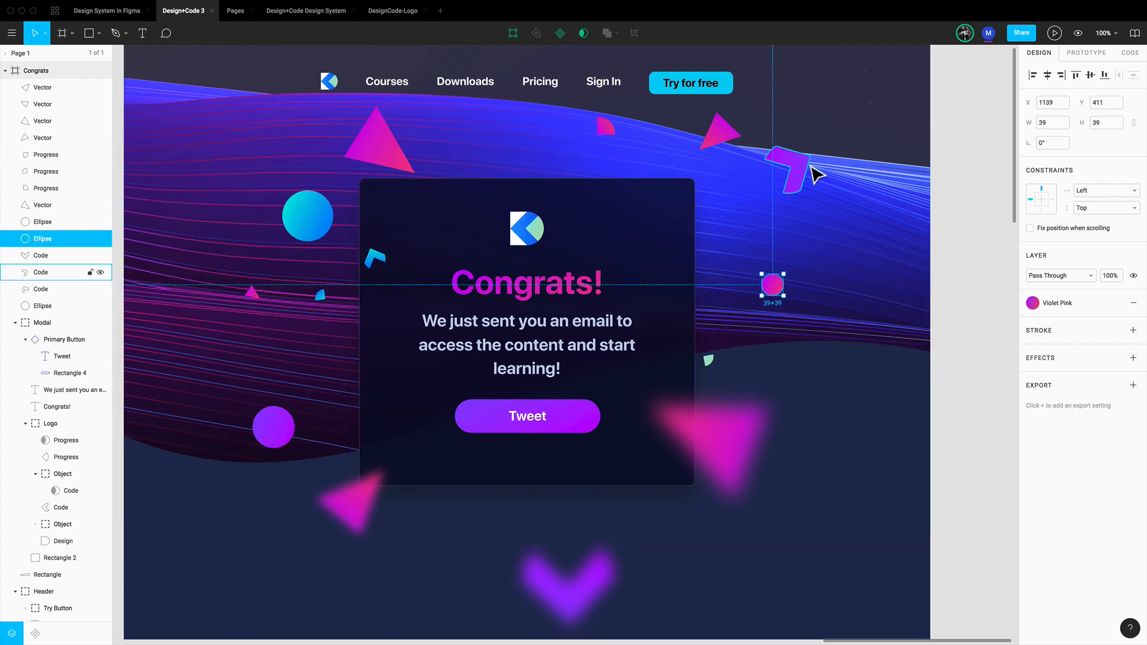
left_click(804, 183)
left_click_drag(806, 191, 818, 216)
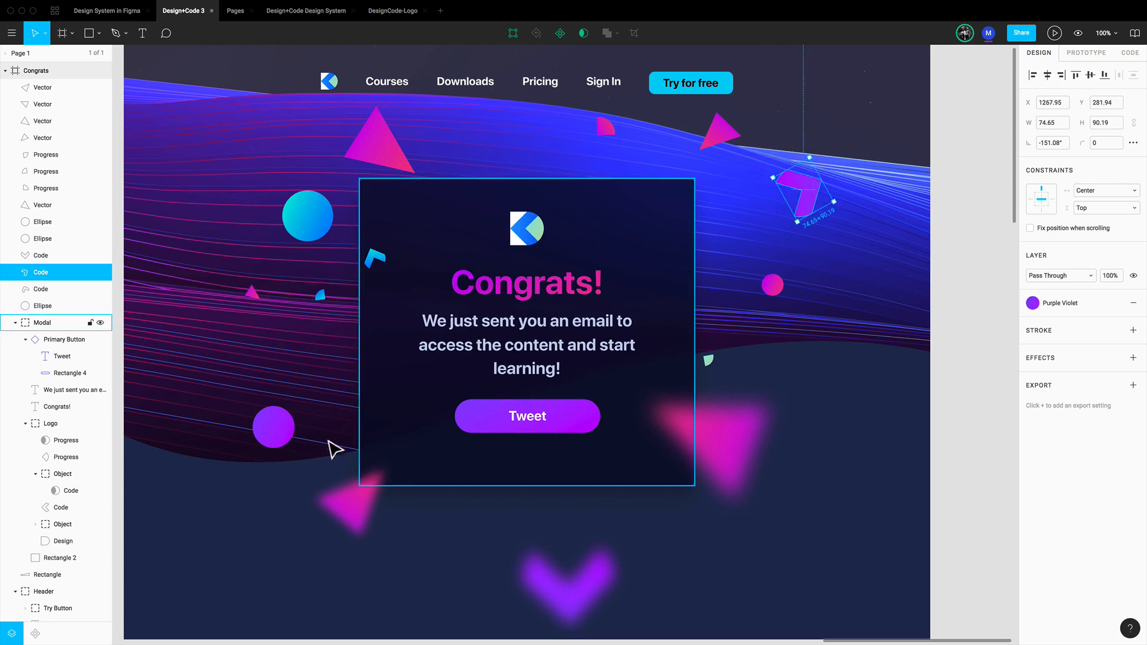
Step: Place tiny triangle copies on both sides of the heading, the right one about 27 by 26 and rotated about -107°, filled with Blue Marine
left_click_drag(252, 294, 633, 303)
left_click(1068, 302)
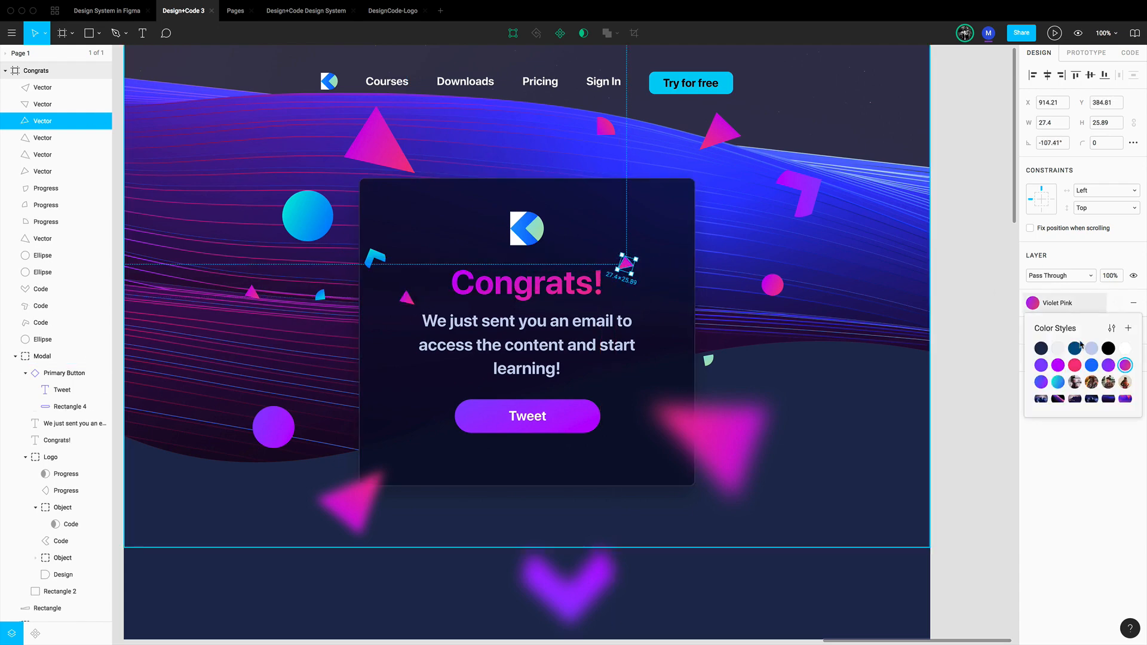
left_click(1058, 382)
left_click(930, 400)
left_click(971, 400)
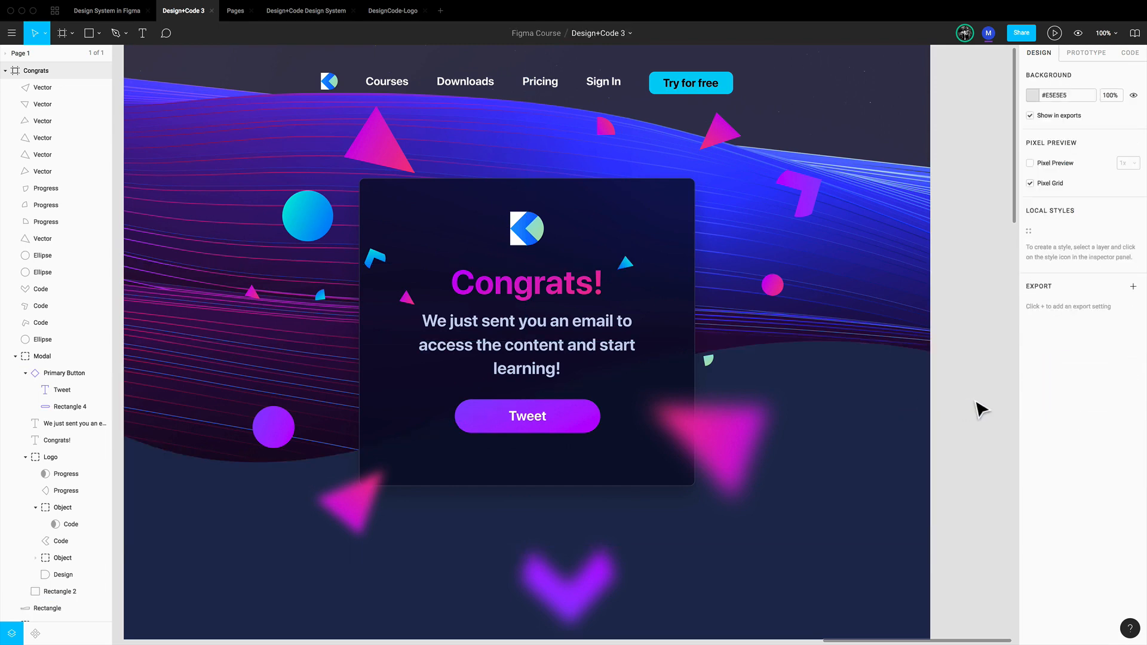
Step: Spread both blurred triangles, the Blue Marine circle and the purple chevron outward, raise the purple circle, and lower the green shape and pink circle slightly
scroll(978, 400, "right", 1)
scroll(982, 409, "right", 1)
left_click_drag(354, 524, 289, 565)
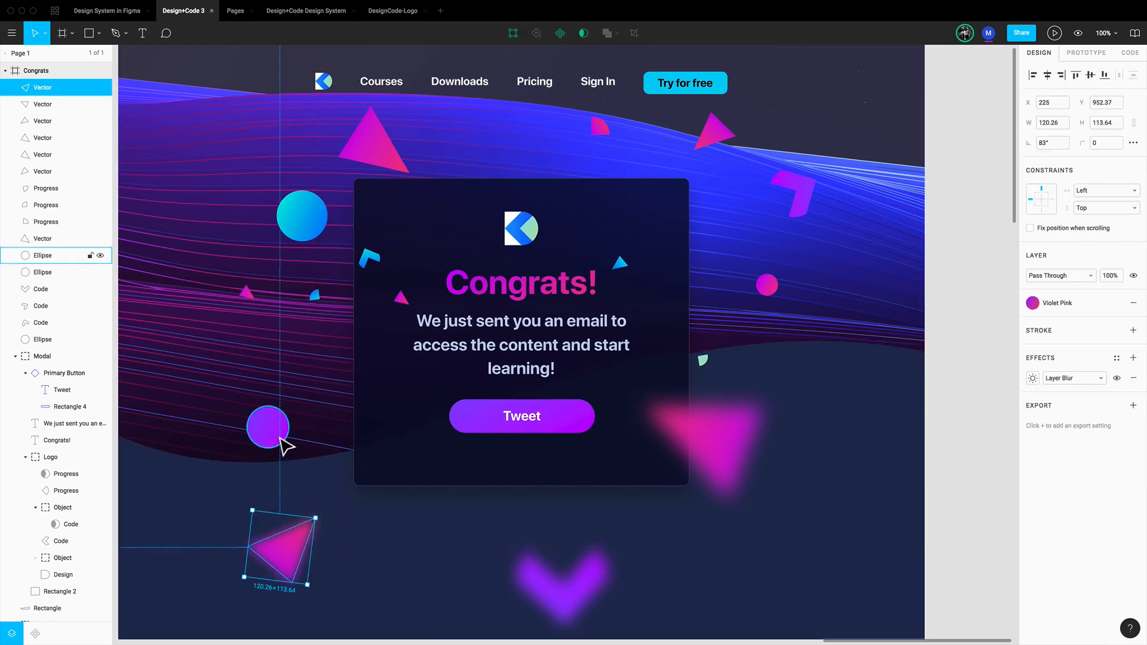
left_click_drag(281, 440, 314, 420)
left_click_drag(709, 440, 743, 465)
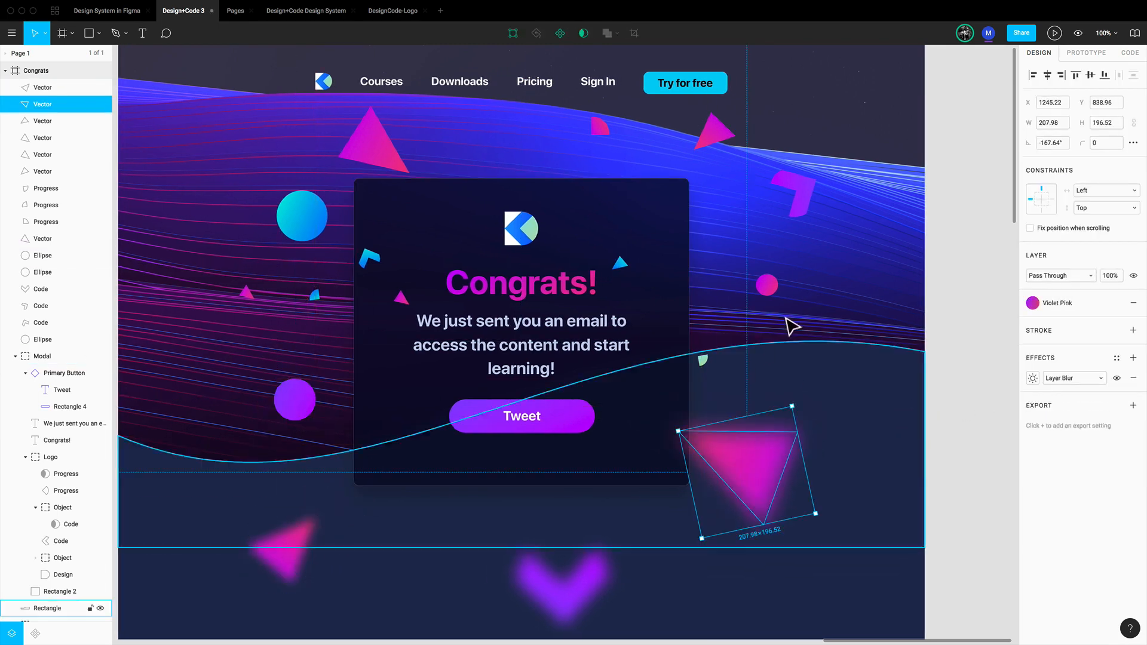
left_click_drag(705, 362, 706, 365)
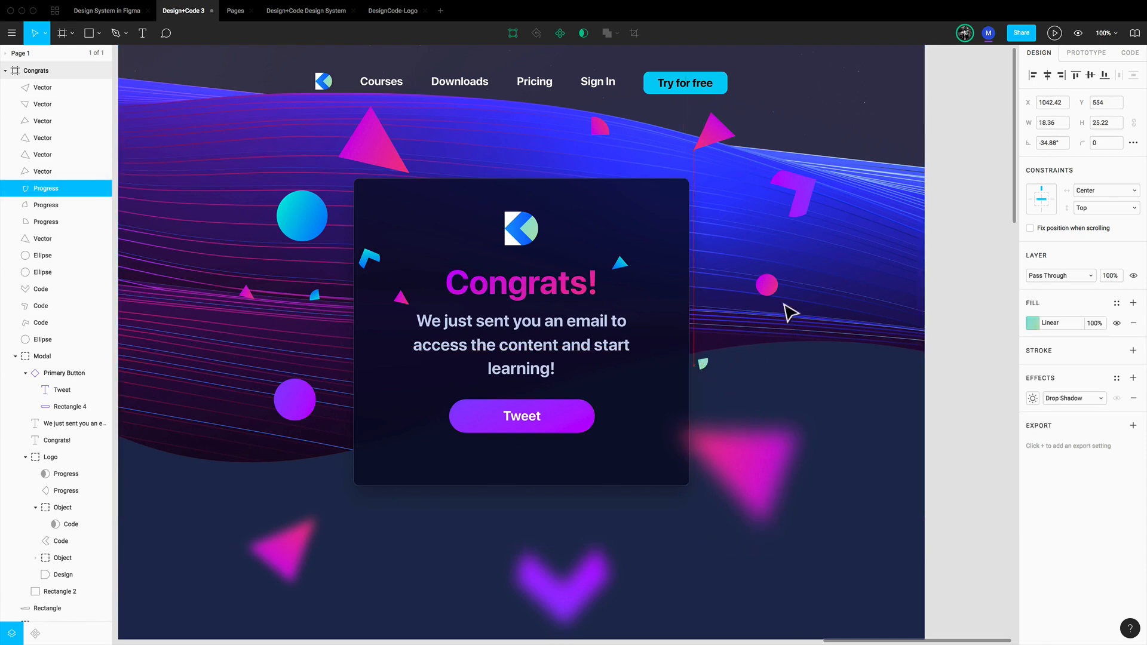
left_click(952, 320)
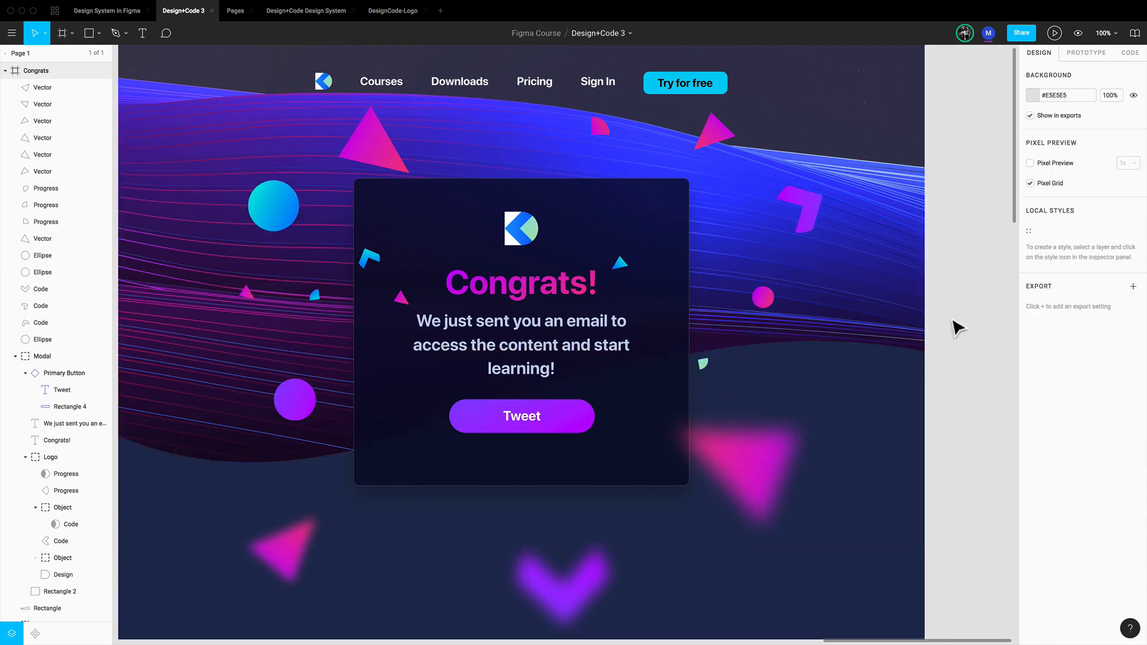
scroll(956, 327, "left", 2)
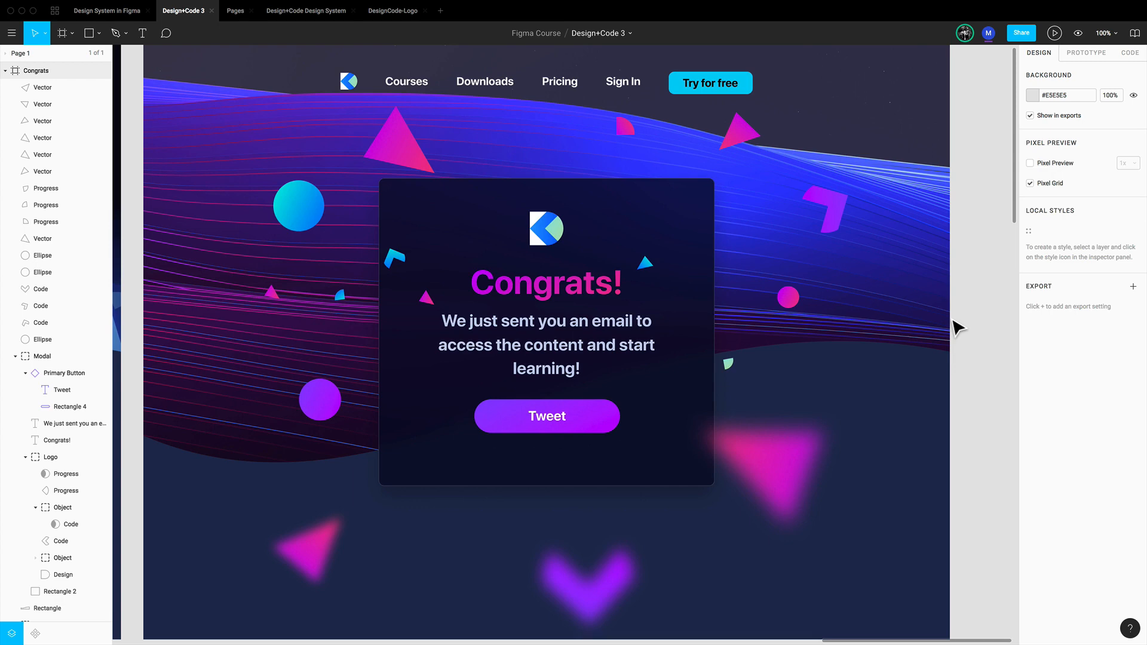
left_click(788, 297)
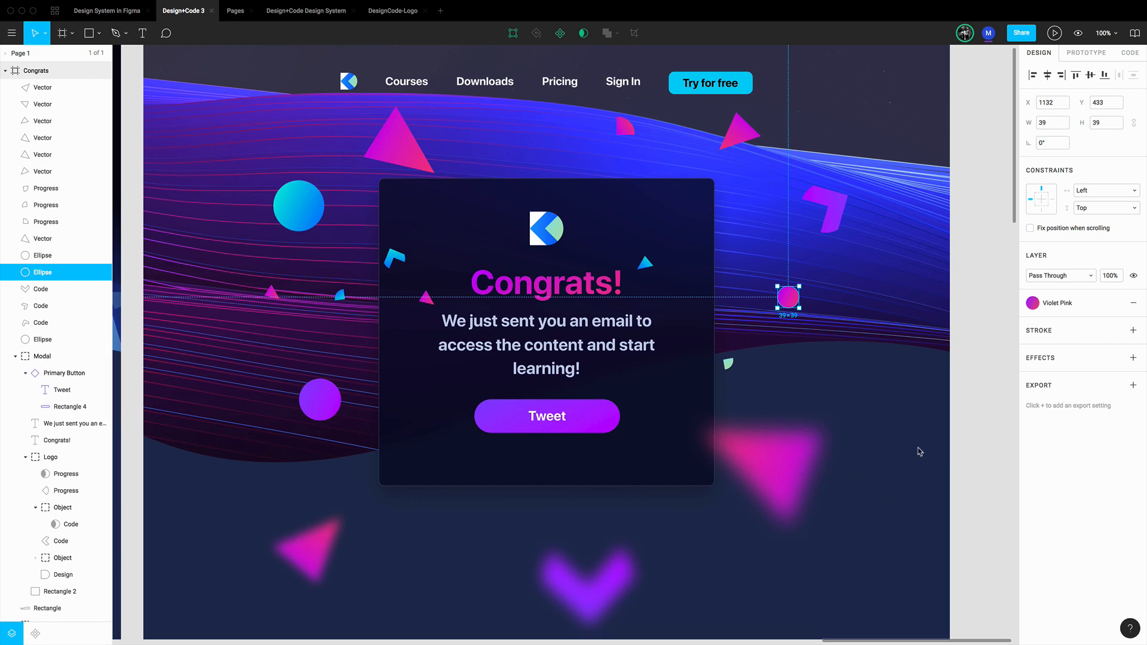
scroll(604, 375, "up", 1)
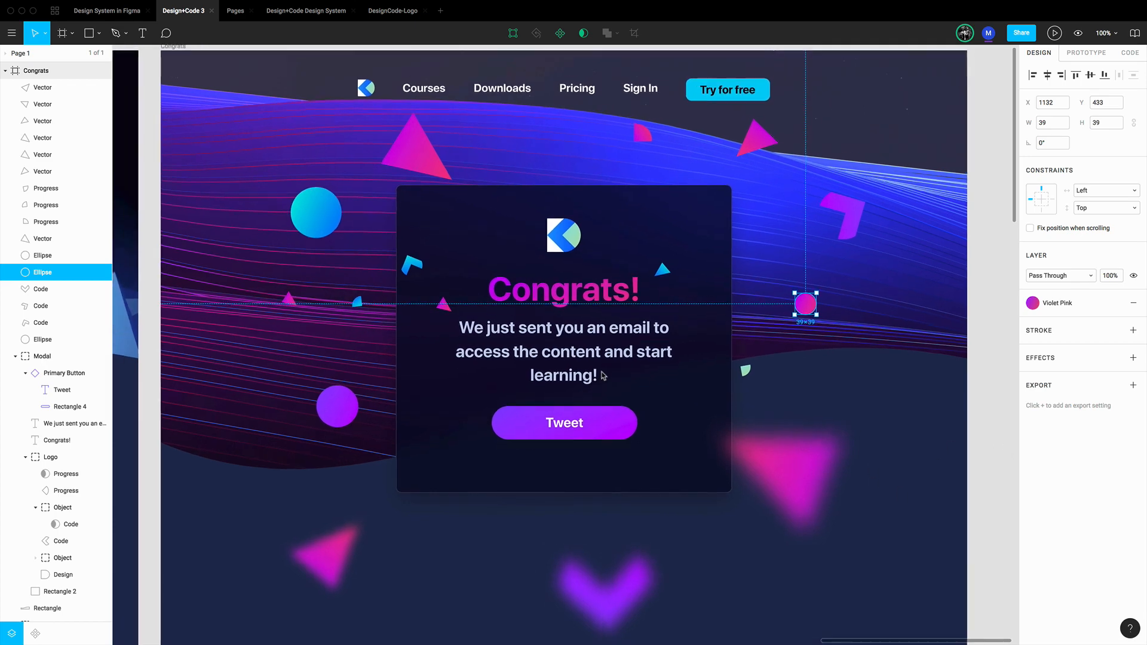